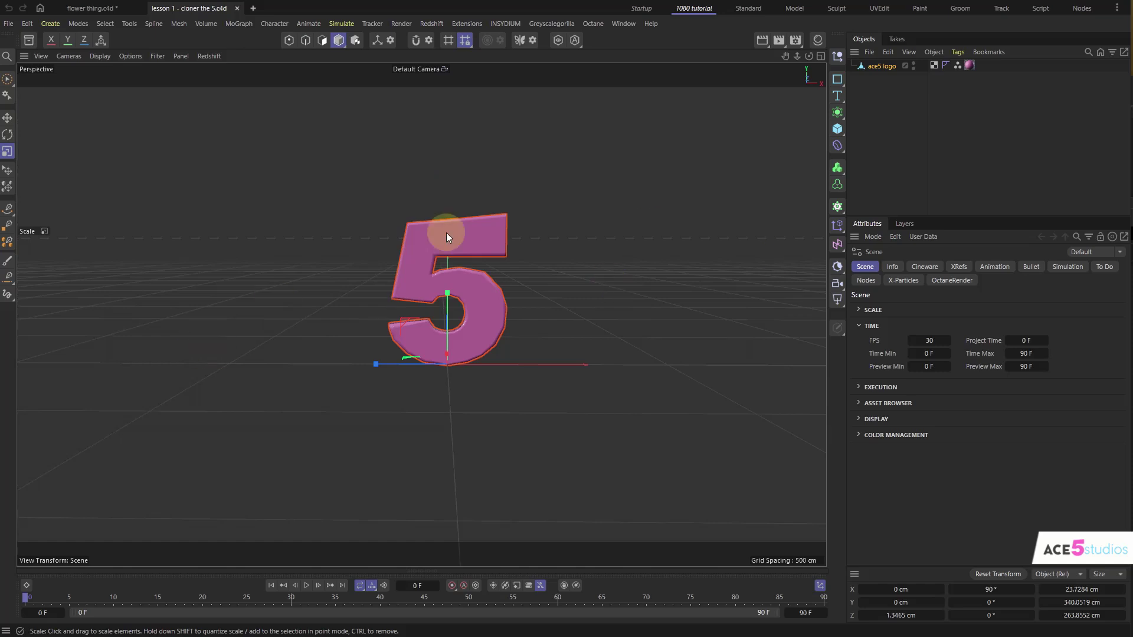
# Switch to the Standard workspace layout and return to the 1080 tutorial layout.
pyautogui.keyDown('alt'); pyautogui.moveTo(446, 232); pyautogui.dragTo(546, 286); pyautogui.keyUp('alt')
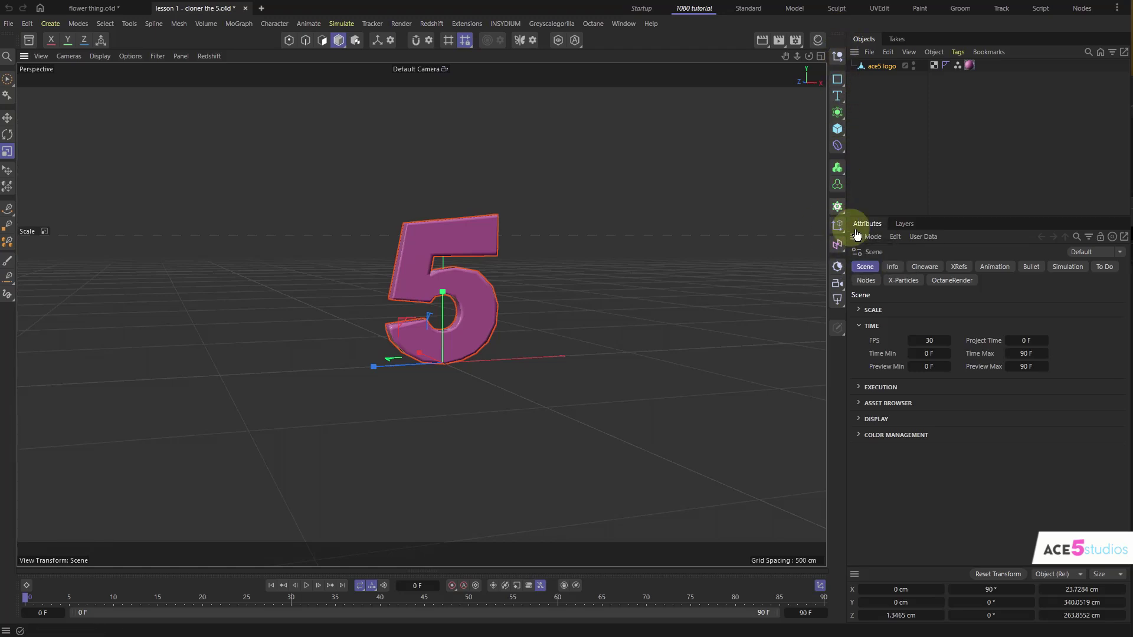
pyautogui.click(747, 8)
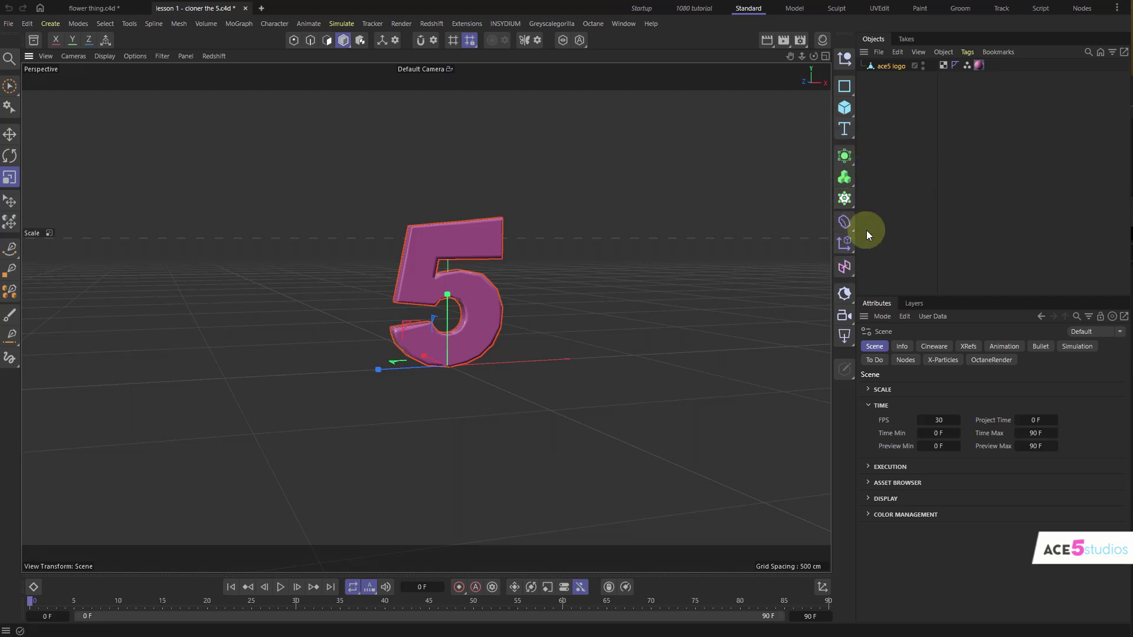
pyautogui.click(693, 10)
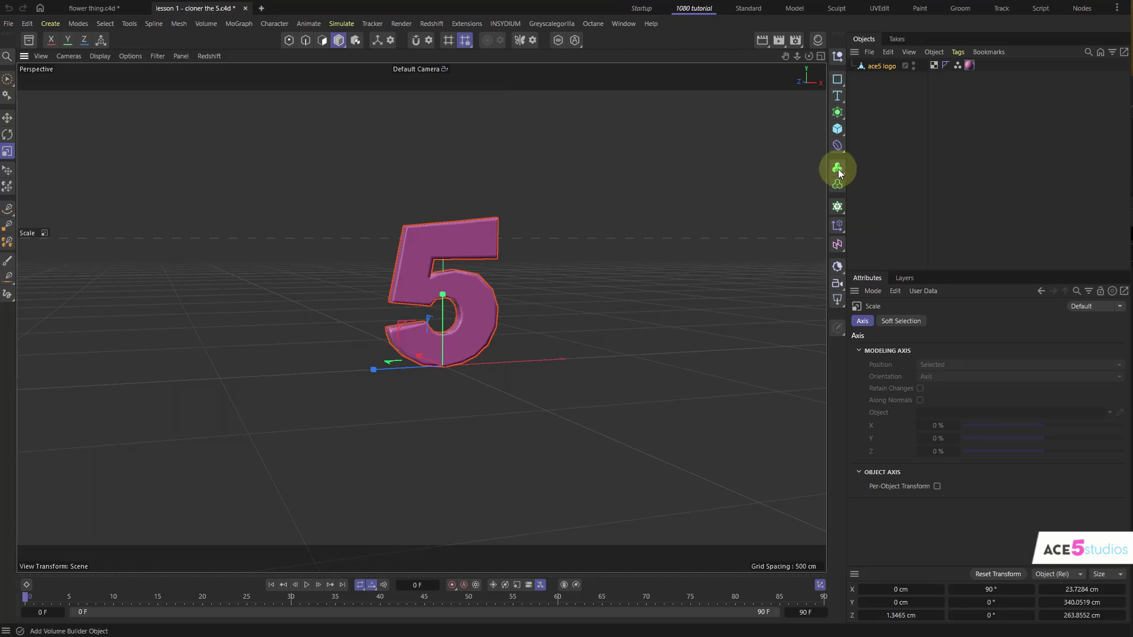
pyautogui.rightClick(841, 174)
pyautogui.click(906, 456)
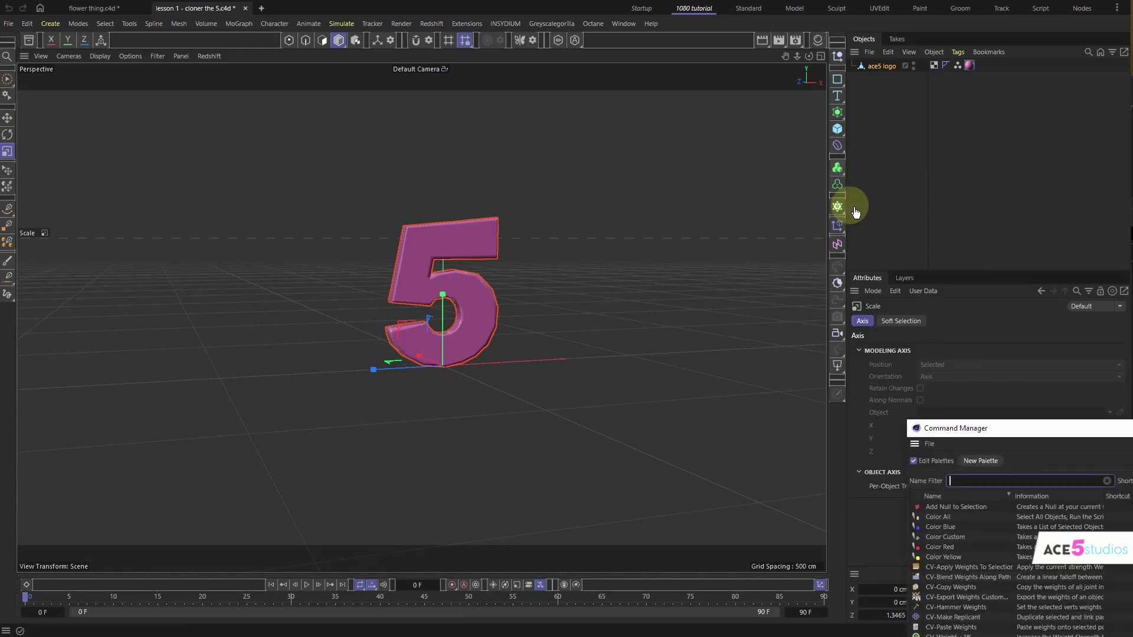
pyautogui.moveTo(840, 175); pyautogui.dragTo(840, 176)
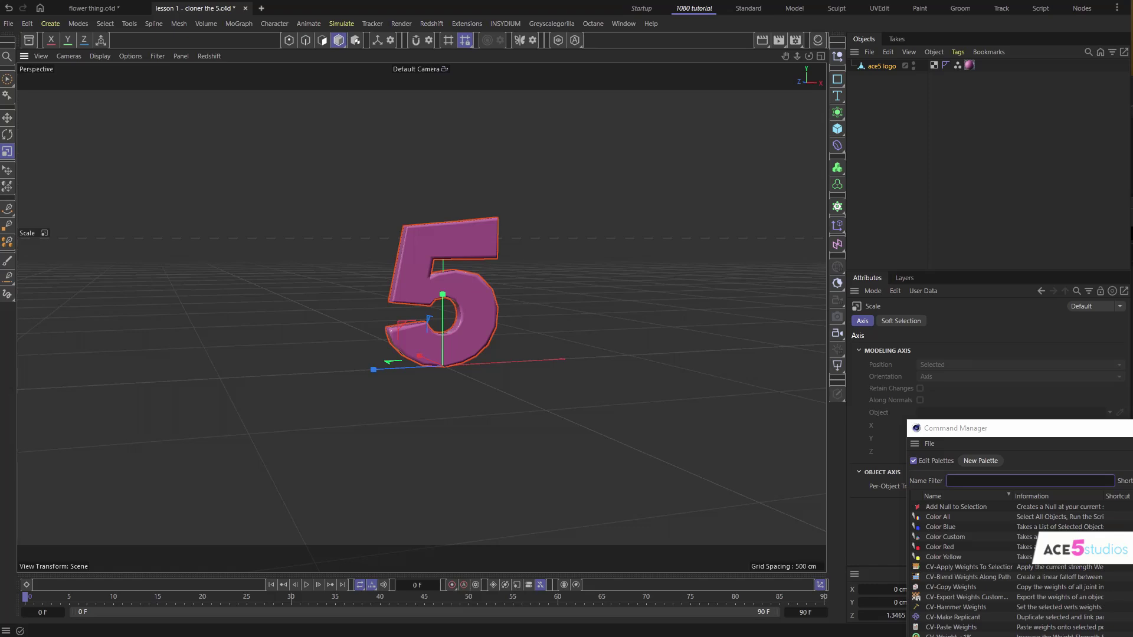
pyautogui.hotkey('alt', 'F4')
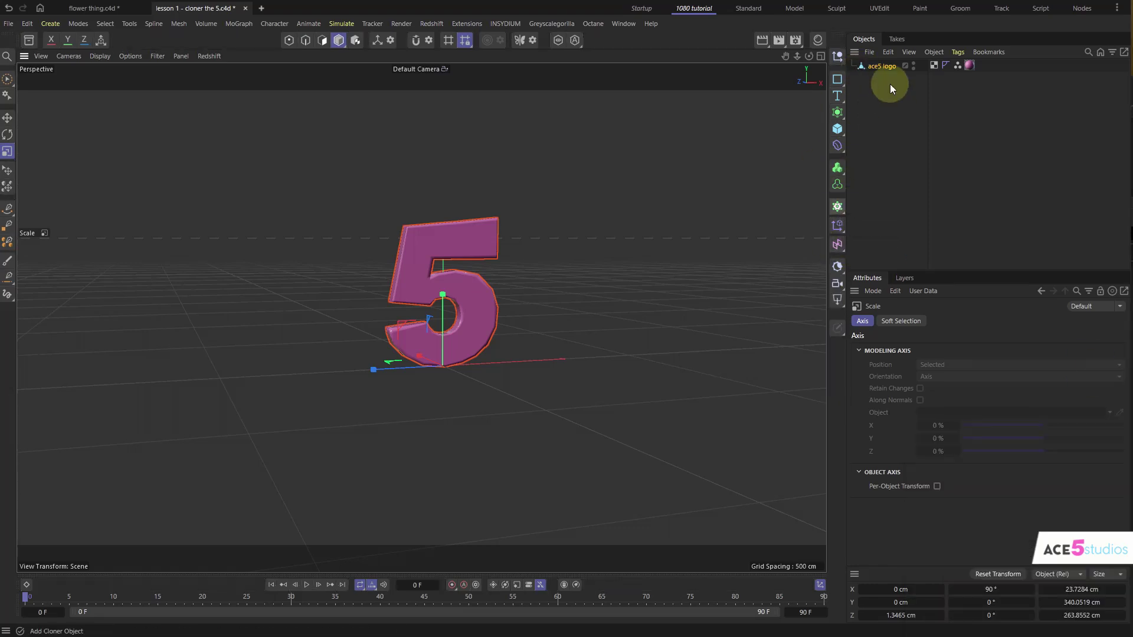
# Place ace5 logo inside a new grid Cloner and spread the spacing to about 525 × 204 × 422 cm.
pyautogui.keyDown('alt'); pyautogui.click(838, 205); pyautogui.keyUp('alt')
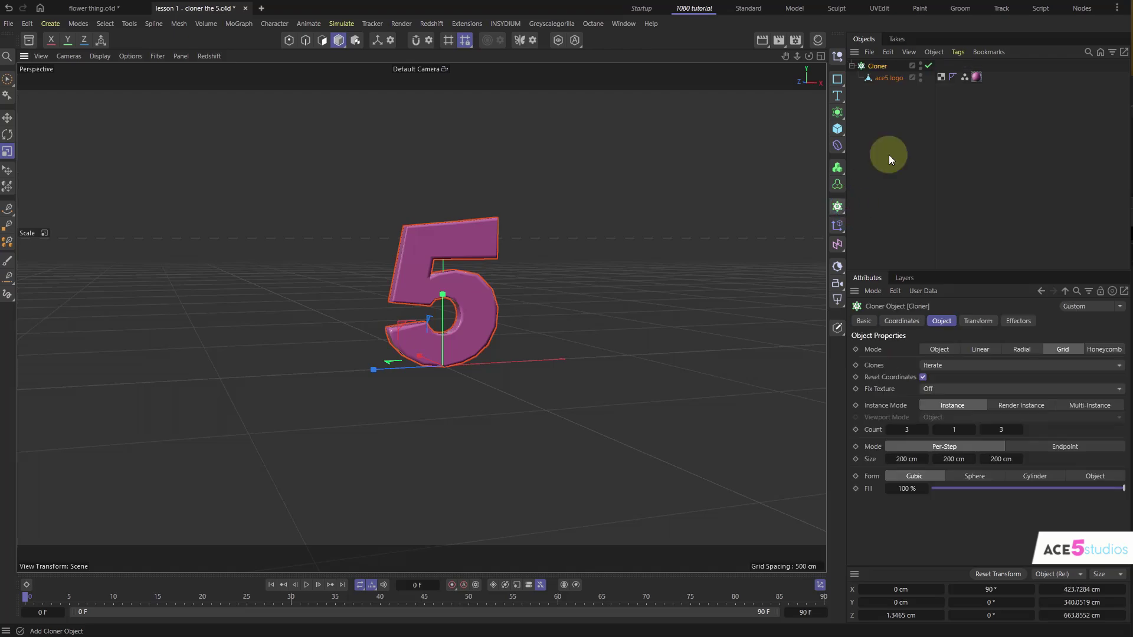
pyautogui.moveTo(512, 231)
pyautogui.keyDown('alt'); pyautogui.mouseDown()
pyautogui.moveTo(466, 260)
pyautogui.moveTo(525, 316)
pyautogui.moveTo(430, 321)
pyautogui.moveTo(442, 256)
pyautogui.moveTo(501, 296)
pyautogui.moveTo(482, 356)
pyautogui.moveTo(577, 430)
pyautogui.mouseUp(); pyautogui.keyUp('alt')
pyautogui.moveTo(516, 342)
pyautogui.keyDown('alt'); pyautogui.mouseDown()
pyautogui.moveTo(441, 274)
pyautogui.moveTo(728, 307)
pyautogui.mouseUp(); pyautogui.keyUp('alt')
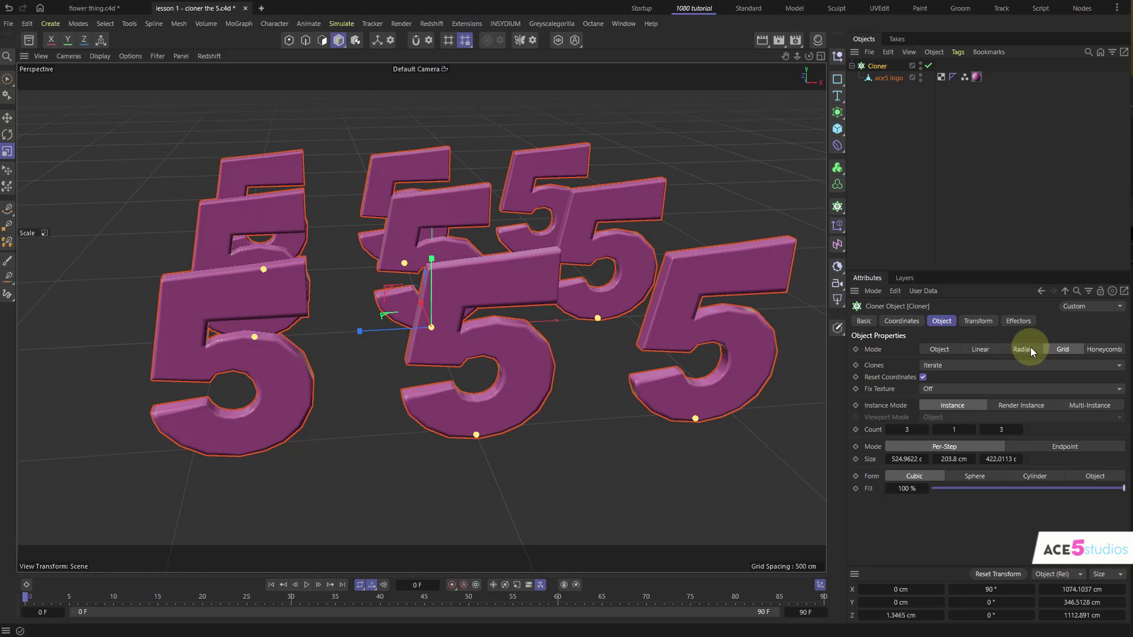
# Change the interface style of the Cloner's Mode parameter to Cycle and check its dropdown.
pyautogui.rightClick(887, 350)
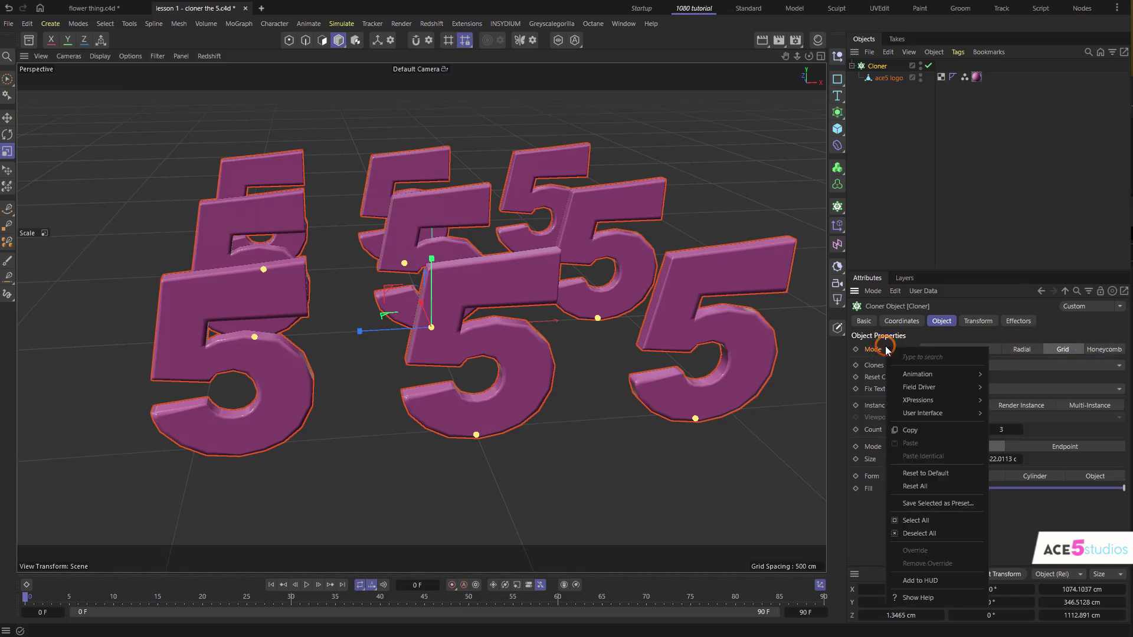
pyautogui.moveTo(932, 417)
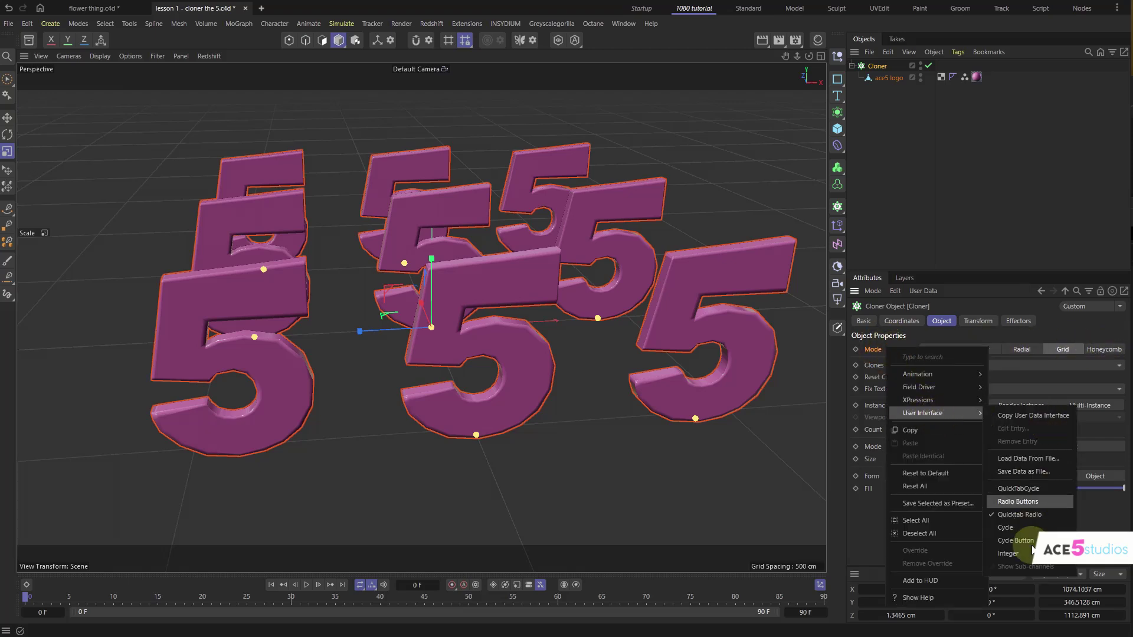
pyautogui.click(1030, 528)
pyautogui.click(1036, 351)
pyautogui.click(1036, 350)
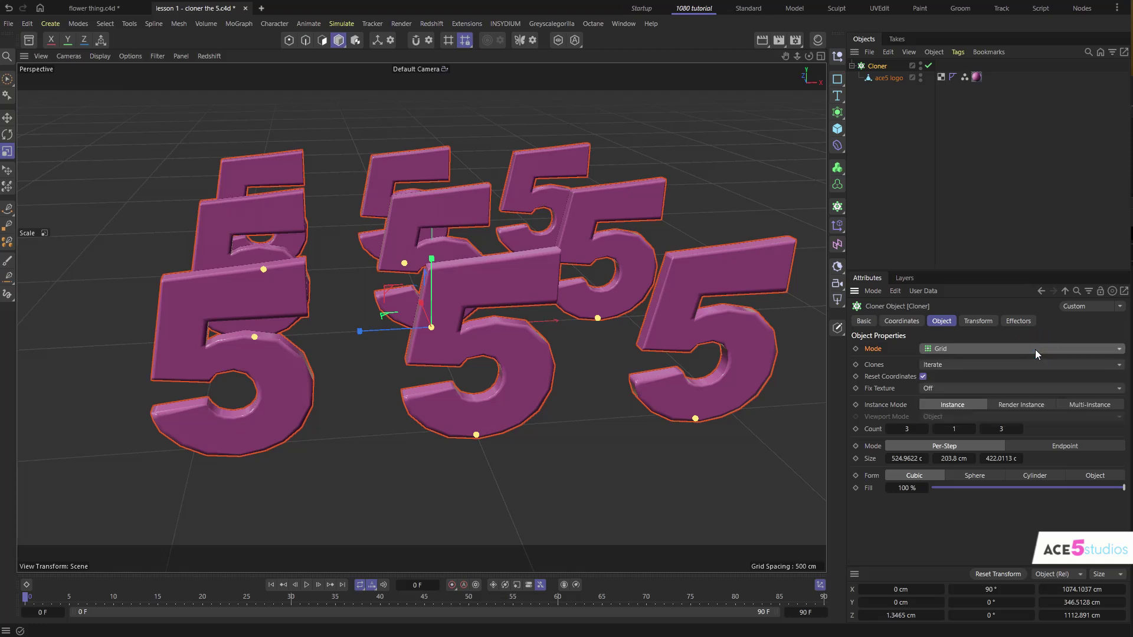
# Restore the interface style of the Cloner's Mode parameter to Quicktab Radio.
pyautogui.rightClick(875, 352)
pyautogui.rightClick(875, 353)
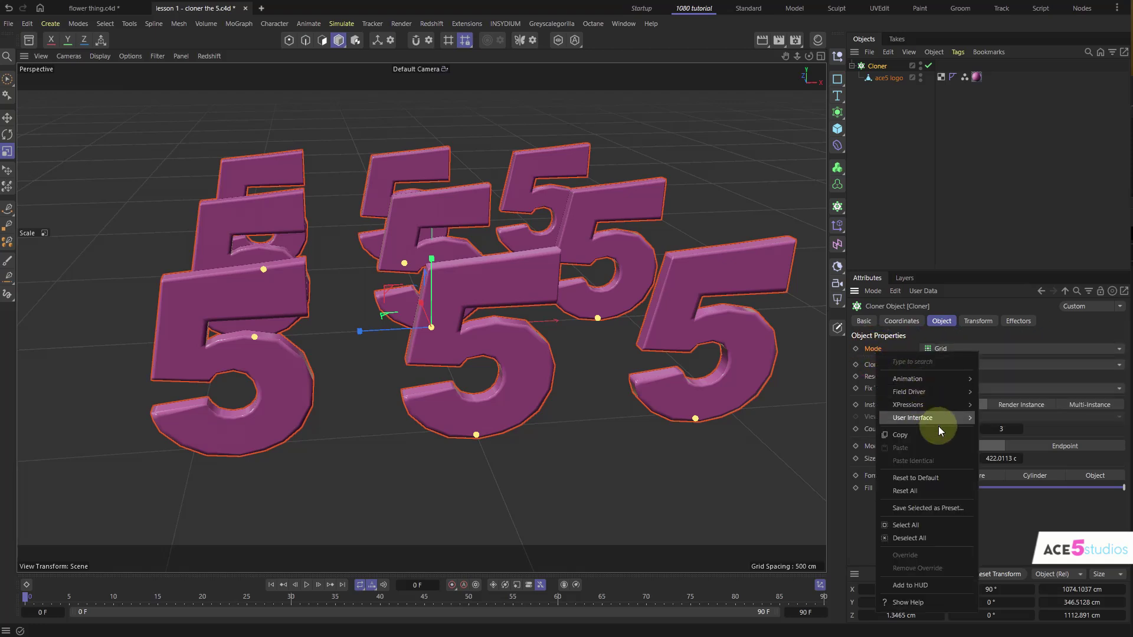
pyautogui.moveTo(937, 418)
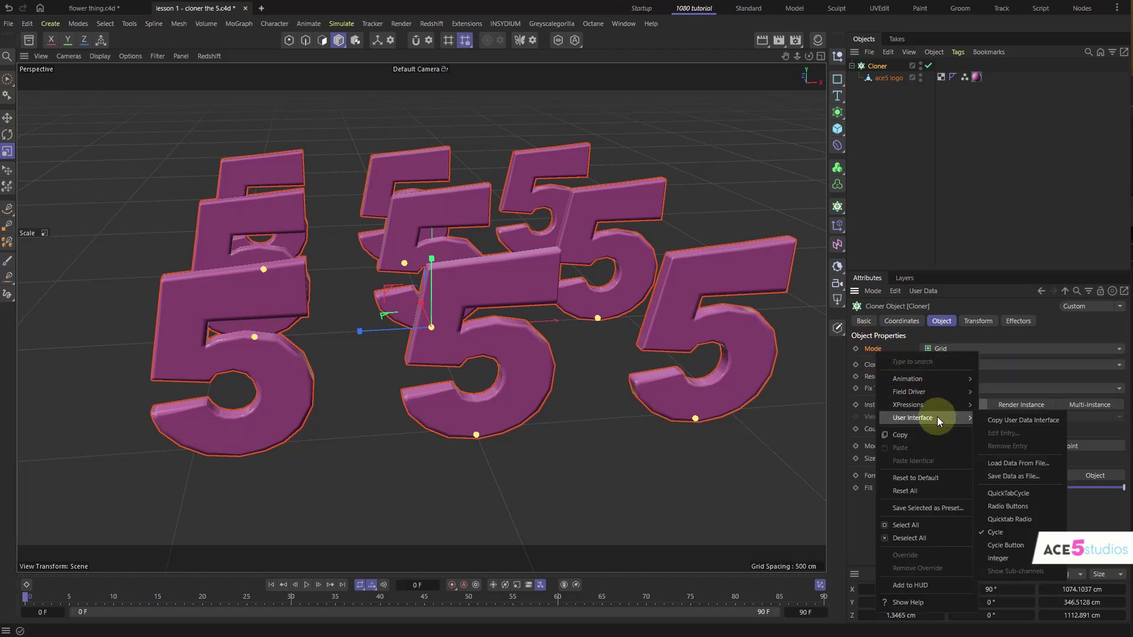
pyautogui.click(1010, 518)
# Try the Cloner's Radial, Grid and Honeycomb modes and set it to Linear.
pyautogui.click(980, 349)
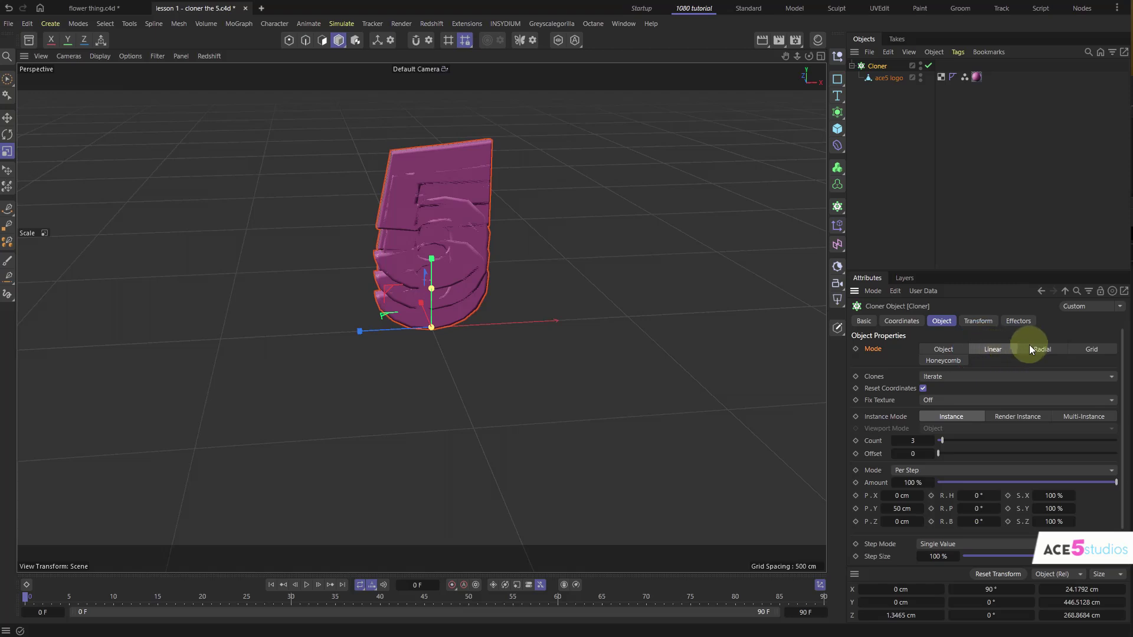
pyautogui.click(1030, 349)
pyautogui.click(1061, 349)
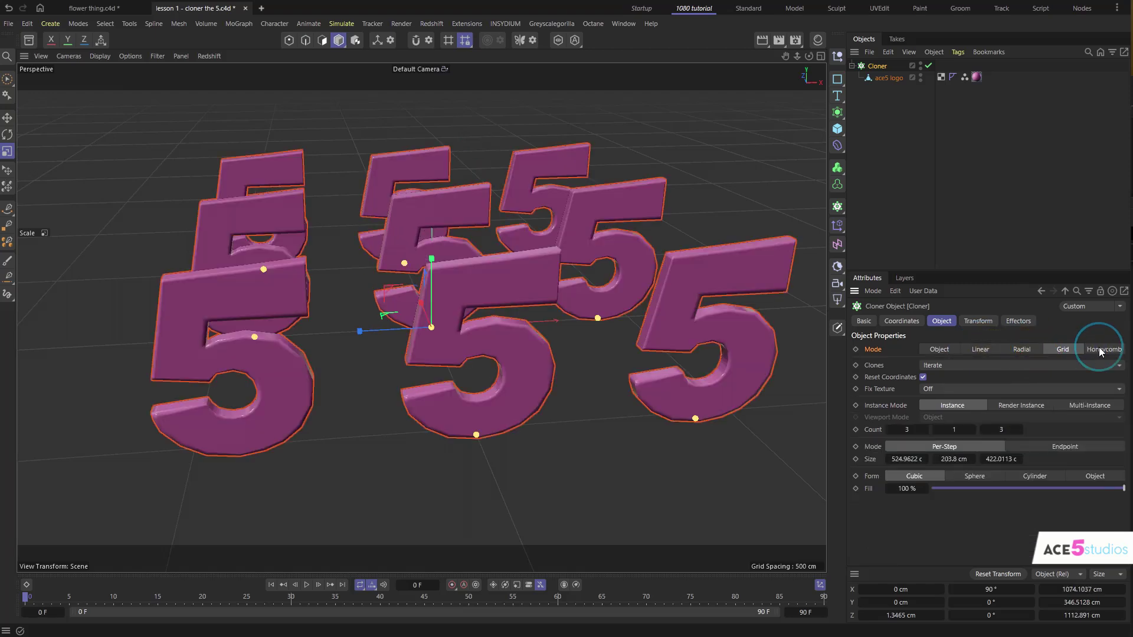
pyautogui.click(1103, 350)
pyautogui.click(1023, 350)
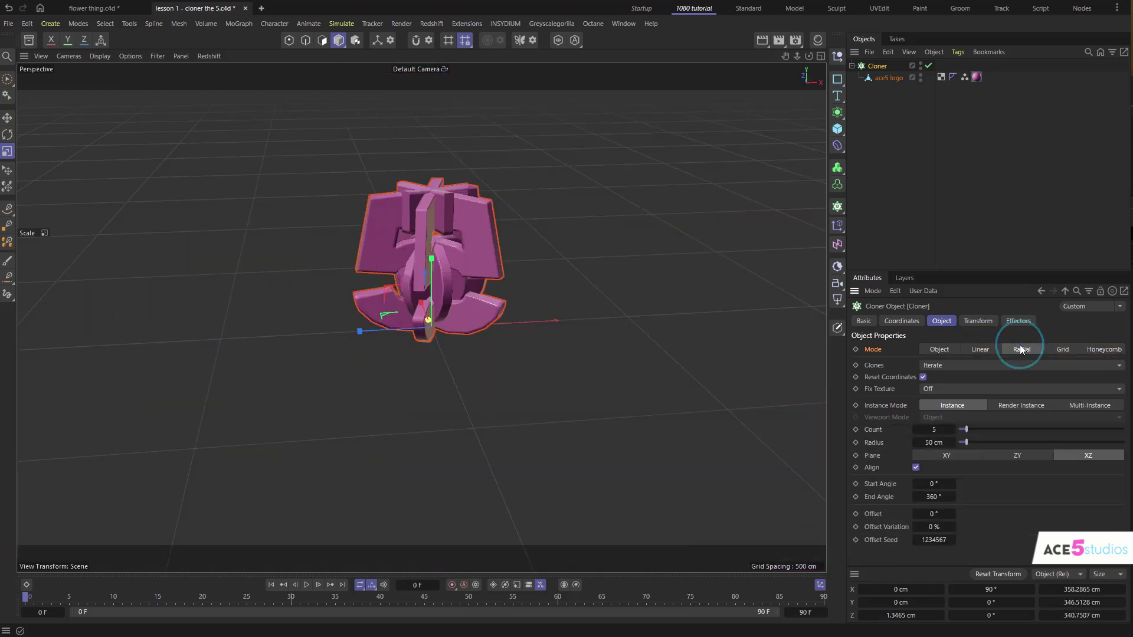
pyautogui.click(985, 349)
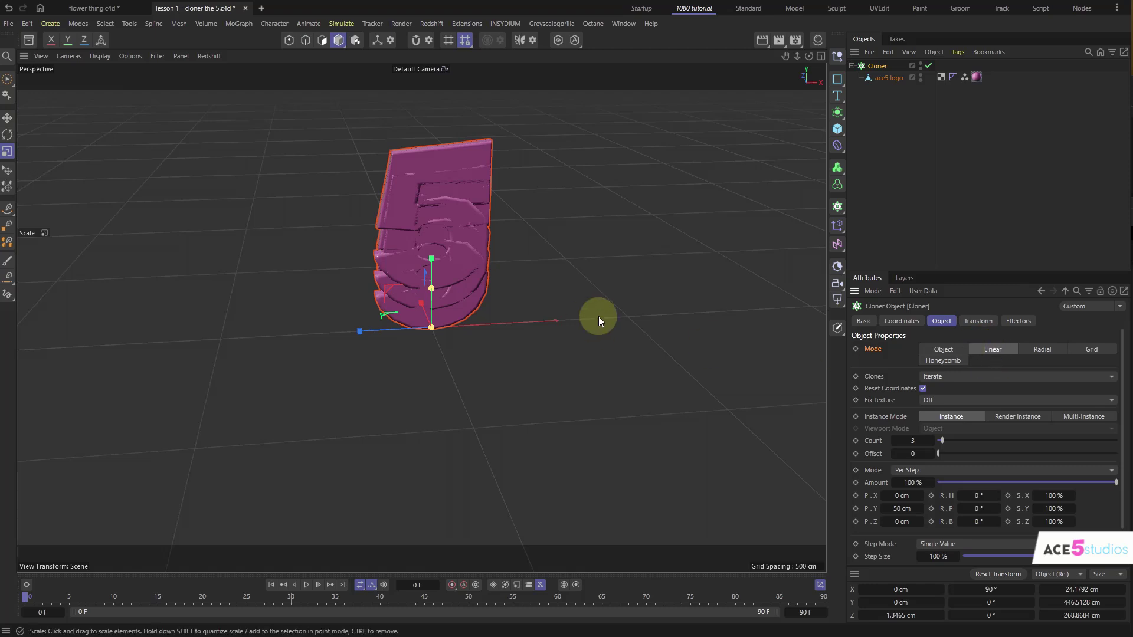
# Set the linear Cloner's vertical P.Y step to 0 cm.
pyautogui.moveTo(452, 251)
pyautogui.keyDown('alt'); pyautogui.mouseDown()
pyautogui.moveTo(300, 316)
pyautogui.moveTo(294, 294)
pyautogui.mouseUp(); pyautogui.keyUp('alt')
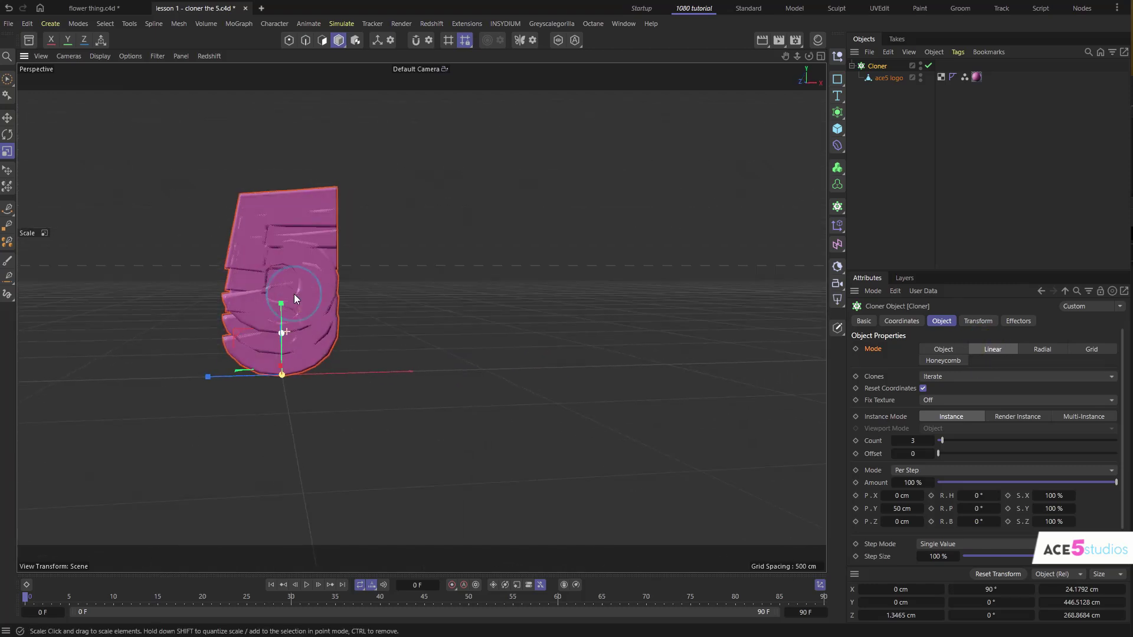
pyautogui.doubleClick(890, 508)
pyautogui.write('0')
pyautogui.press('Return')
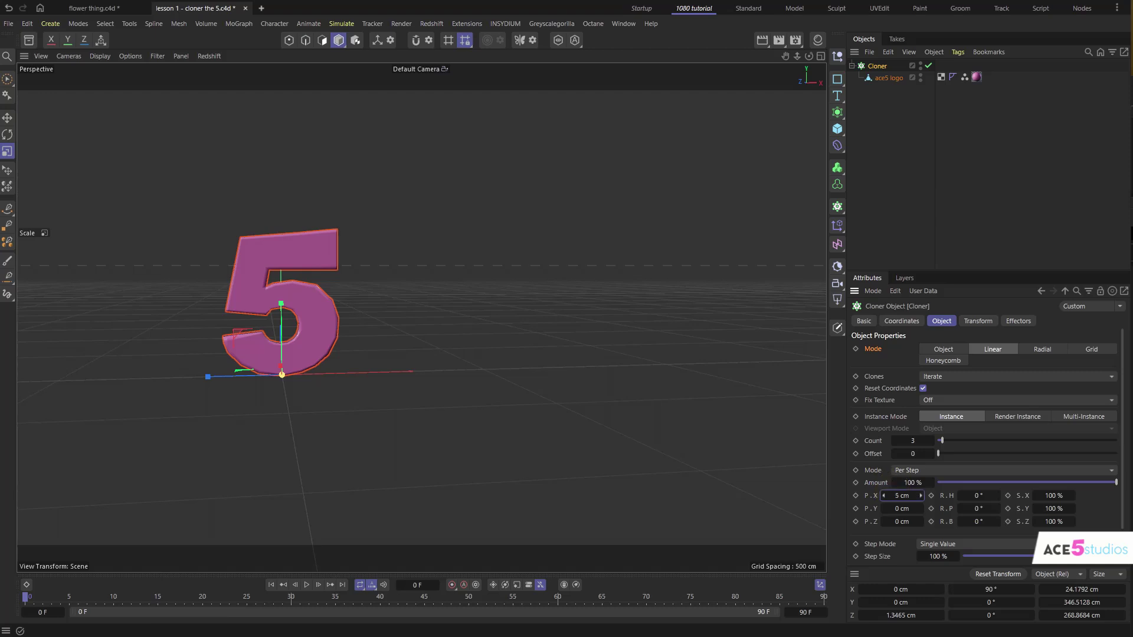
# Test the Cloner's P.X step and return it to 0 cm, with P.Z at about -507 cm to spread the row.
pyautogui.moveTo(898, 492)
pyautogui.mouseDown()
pyautogui.moveTo(685, 517)
pyautogui.moveTo(164, 277)
pyautogui.mouseUp()
pyautogui.moveTo(908, 501); pyautogui.dragTo(838, 522)
pyautogui.click(903, 496)
pyautogui.write('0')
pyautogui.press('Return')
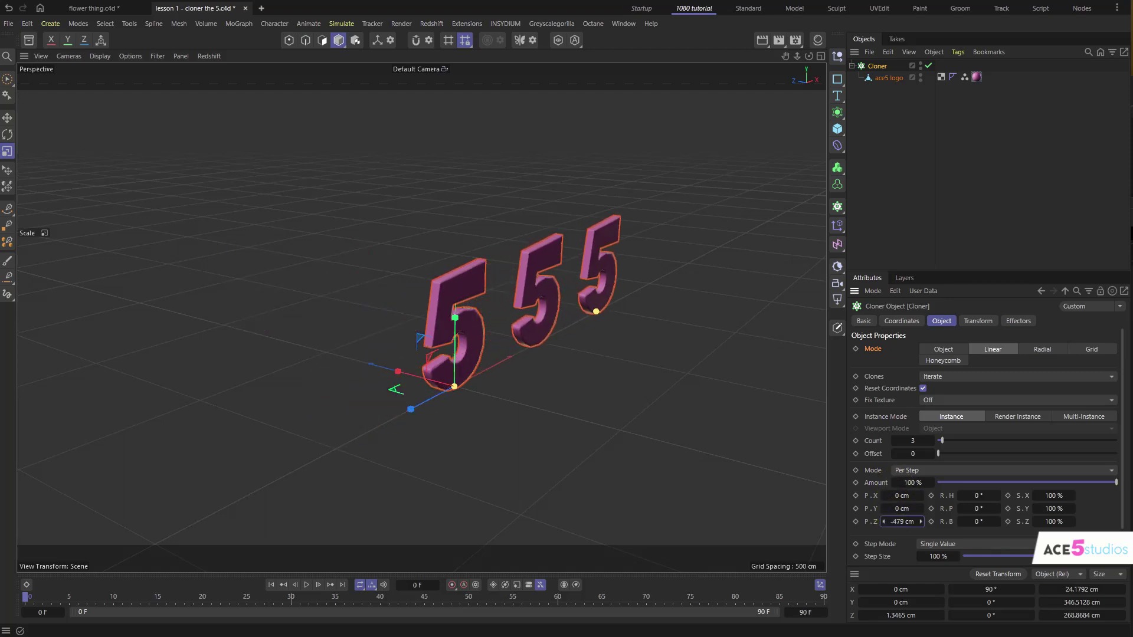
# Increase the linear Cloner's count to 7 clones.
pyautogui.keyDown('alt'); pyautogui.moveTo(443, 280); pyautogui.dragTo(578, 296); pyautogui.keyUp('alt')
pyautogui.keyDown('alt'); pyautogui.moveTo(578, 297); pyautogui.dragTo(428, 328, button='middle'); pyautogui.keyUp('alt')
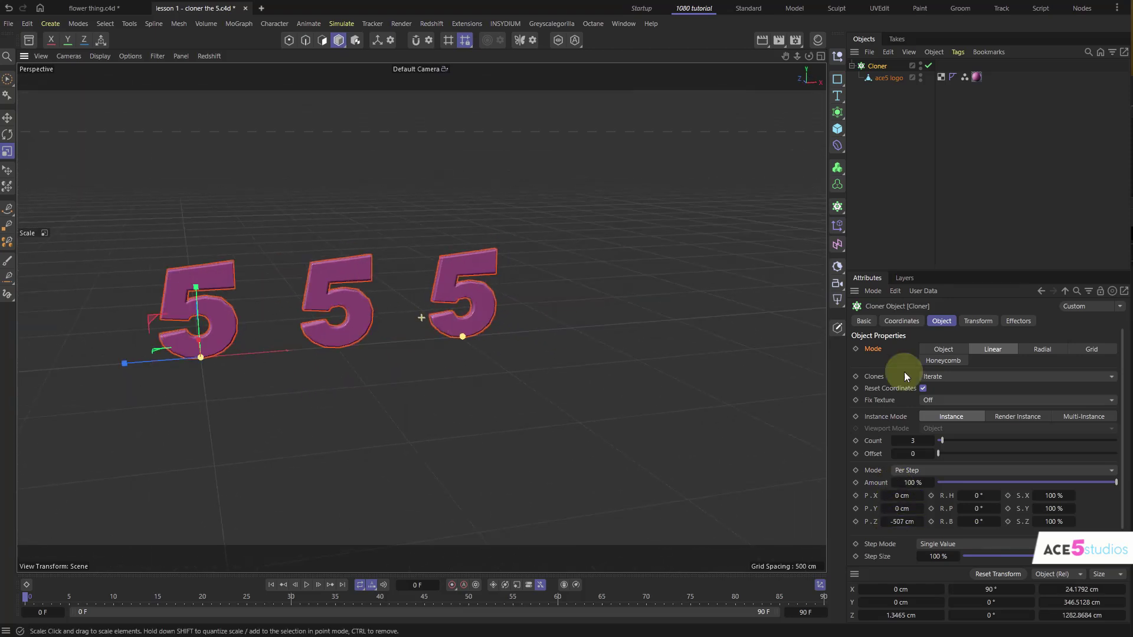
pyautogui.moveTo(927, 440); pyautogui.dragTo(939, 442)
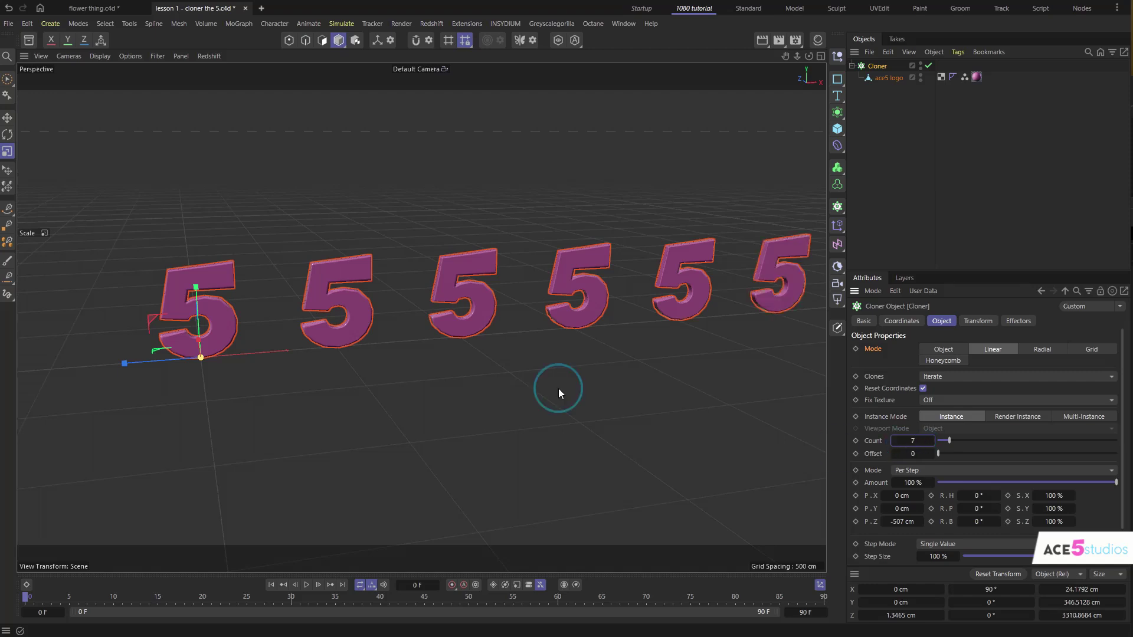
pyautogui.moveTo(558, 388)
pyautogui.keyDown('alt'); pyautogui.mouseDown()
pyautogui.moveTo(460, 250)
pyautogui.moveTo(626, 265)
pyautogui.moveTo(505, 307)
pyautogui.moveTo(532, 304)
pyautogui.moveTo(422, 324)
pyautogui.moveTo(277, 316)
pyautogui.mouseUp(); pyautogui.keyUp('alt')
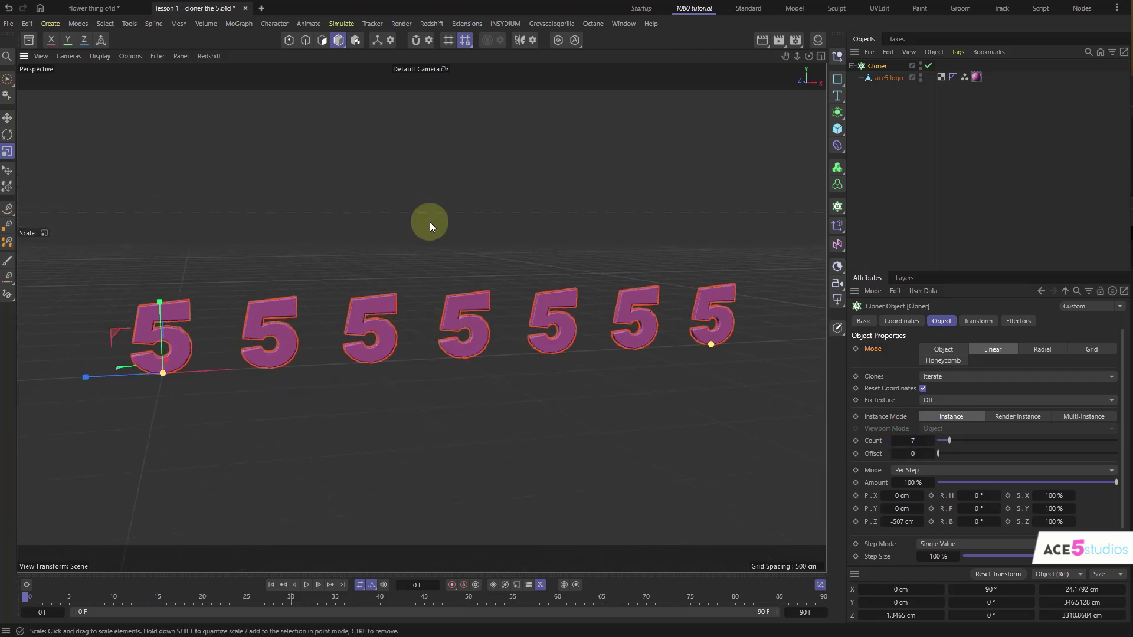
# Disable the Cloner so that only its source object is displayed.
pyautogui.click(888, 77)
pyautogui.click(878, 66)
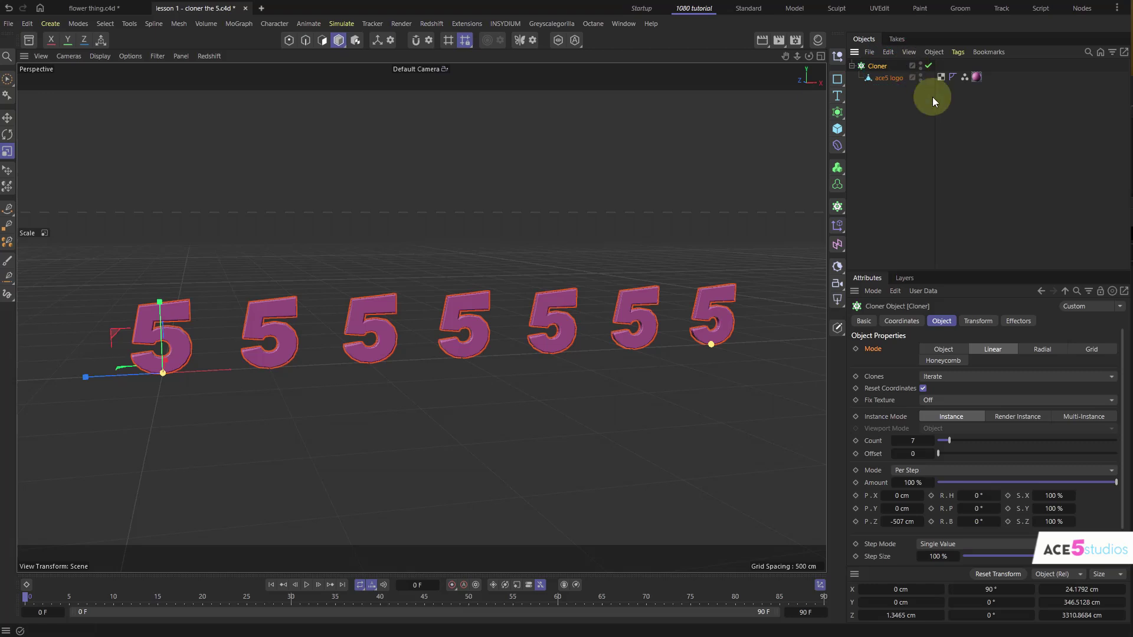
pyautogui.click(928, 65)
# Duplicate ace5 logo inside the Cloner and delete the material tag from the copy.
pyautogui.click(884, 79)
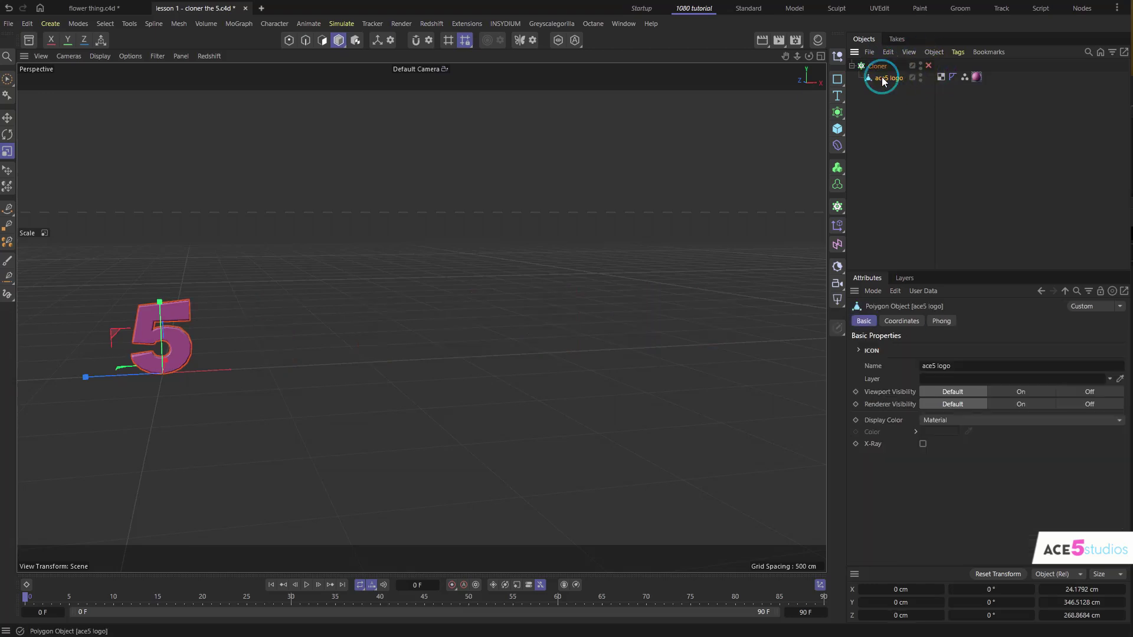
pyautogui.keyDown('ctrl'); pyautogui.moveTo(886, 80); pyautogui.dragTo(907, 94); pyautogui.keyUp('ctrl')
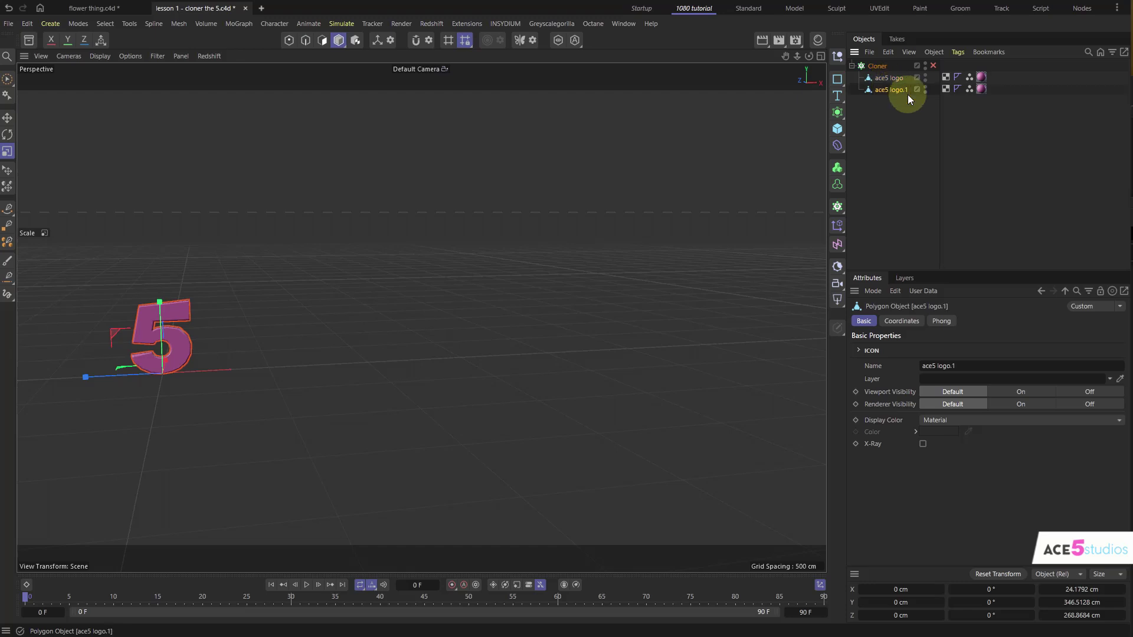
pyautogui.click(979, 89)
pyautogui.press('Delete')
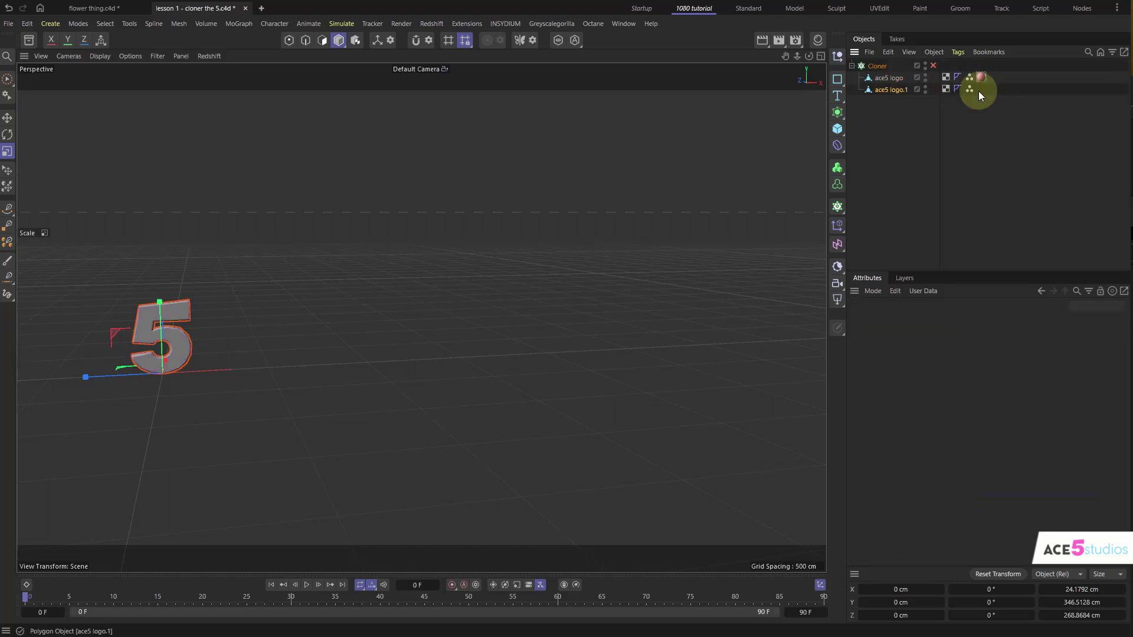
# Move the untextured ace5 logo copy along its depth so it sits just behind the pink original.
pyautogui.click(886, 89)
pyautogui.keyDown('alt'); pyautogui.moveTo(176, 338); pyautogui.dragTo(449, 366); pyautogui.keyUp('alt')
pyautogui.scroll(4, 188, 357)
pyautogui.keyDown('alt'); pyautogui.moveTo(183, 374); pyautogui.dragTo(290, 365, button='middle'); pyautogui.keyUp('alt')
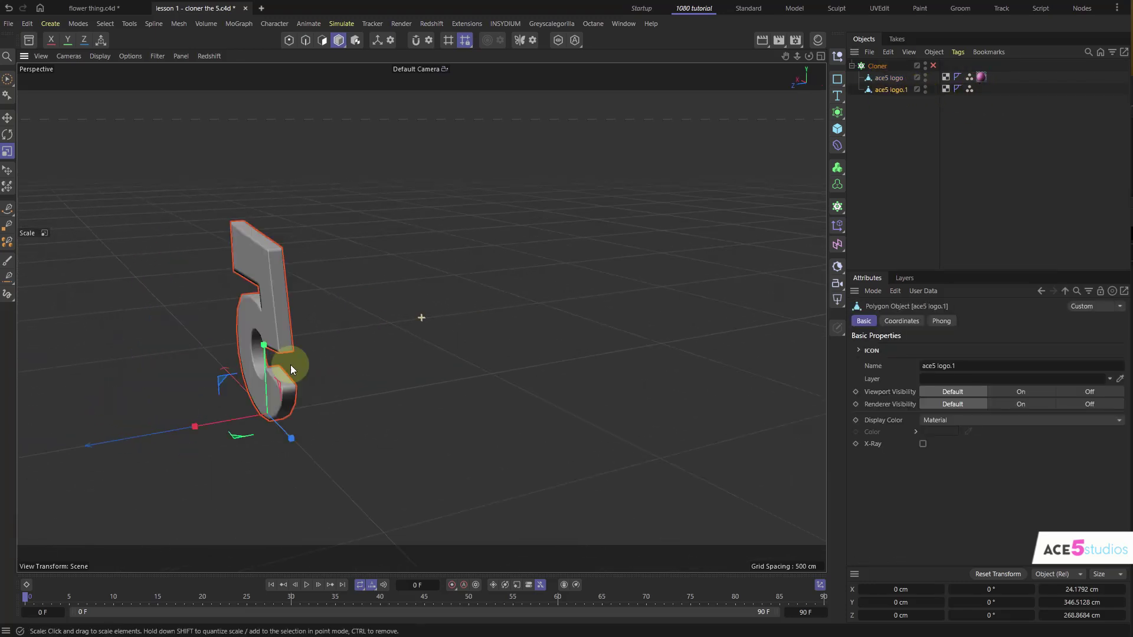
pyautogui.press('e')
pyautogui.moveTo(271, 415); pyautogui.dragTo(273, 416)
pyautogui.moveTo(336, 331)
pyautogui.keyDown('alt'); pyautogui.mouseDown()
pyautogui.moveTo(235, 266)
pyautogui.moveTo(361, 296)
pyautogui.moveTo(251, 299)
pyautogui.moveTo(467, 354)
pyautogui.moveTo(660, 370)
pyautogui.moveTo(691, 329)
pyautogui.moveTo(327, 331)
pyautogui.mouseUp(); pyautogui.keyUp('alt')
pyautogui.keyDown('alt'); pyautogui.moveTo(418, 335); pyautogui.dragTo(593, 245); pyautogui.keyUp('alt')
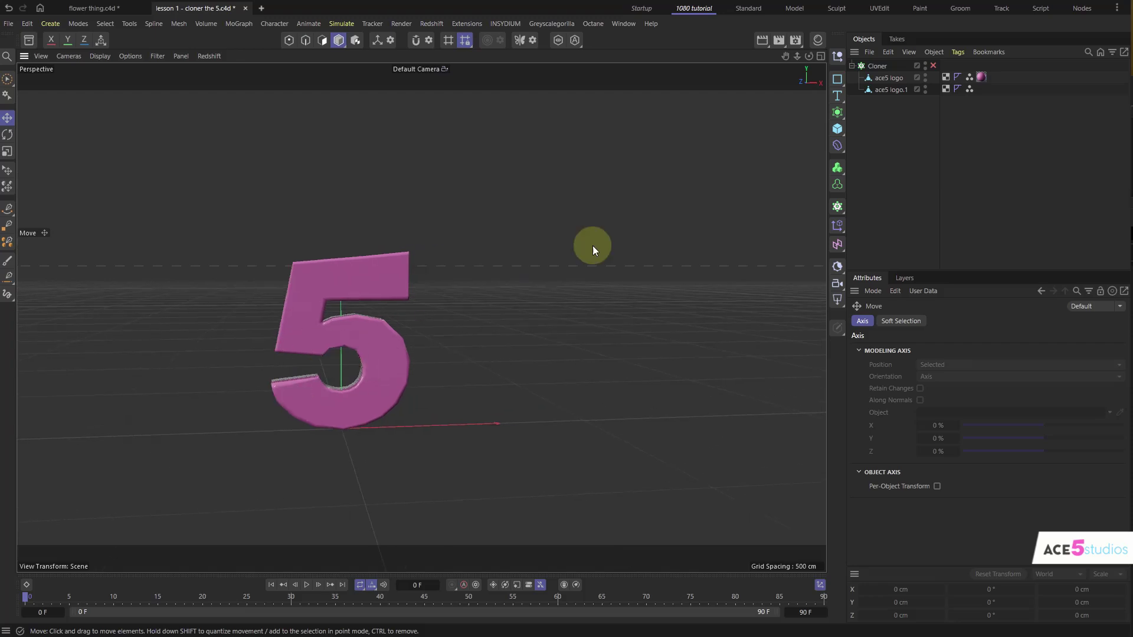
# Re-enable the Cloner and examine how the two logos are distributed along the row.
pyautogui.click(932, 65)
pyautogui.keyDown('alt'); pyautogui.moveTo(525, 245); pyautogui.dragTo(312, 248, button='middle'); pyautogui.keyUp('alt')
pyautogui.keyDown('alt'); pyautogui.moveTo(589, 230); pyautogui.dragTo(354, 274, button='right'); pyautogui.keyUp('alt')
pyautogui.keyDown('alt'); pyautogui.moveTo(529, 258); pyautogui.dragTo(463, 290, button='middle'); pyautogui.keyUp('alt')
pyautogui.keyDown('alt'); pyautogui.moveTo(463, 290); pyautogui.dragTo(413, 290, button='right'); pyautogui.keyUp('alt')
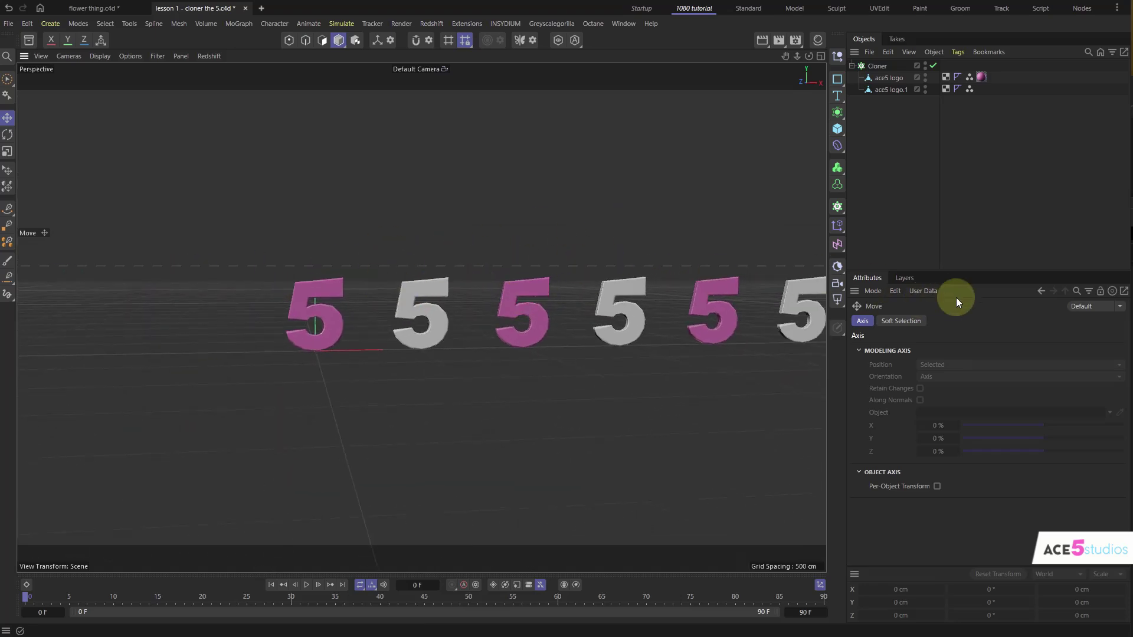
pyautogui.keyDown('alt'); pyautogui.moveTo(729, 290); pyautogui.dragTo(632, 322, button='middle'); pyautogui.keyUp('alt')
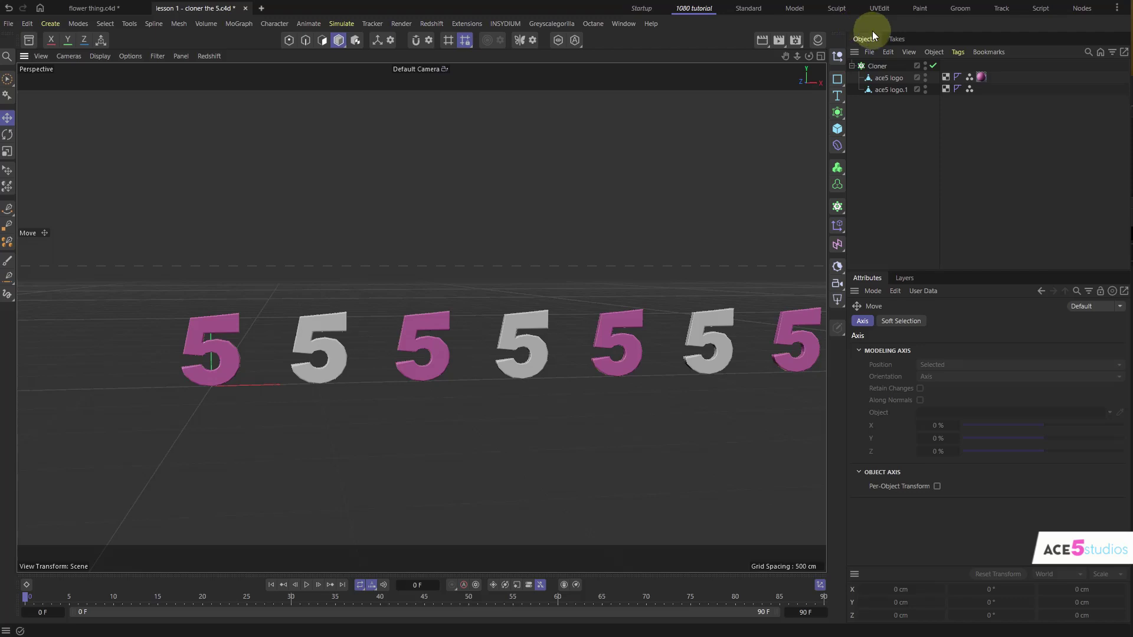
# Disable the Cloner and group the two ace5 logo objects into a Null inside it.
pyautogui.click(933, 65)
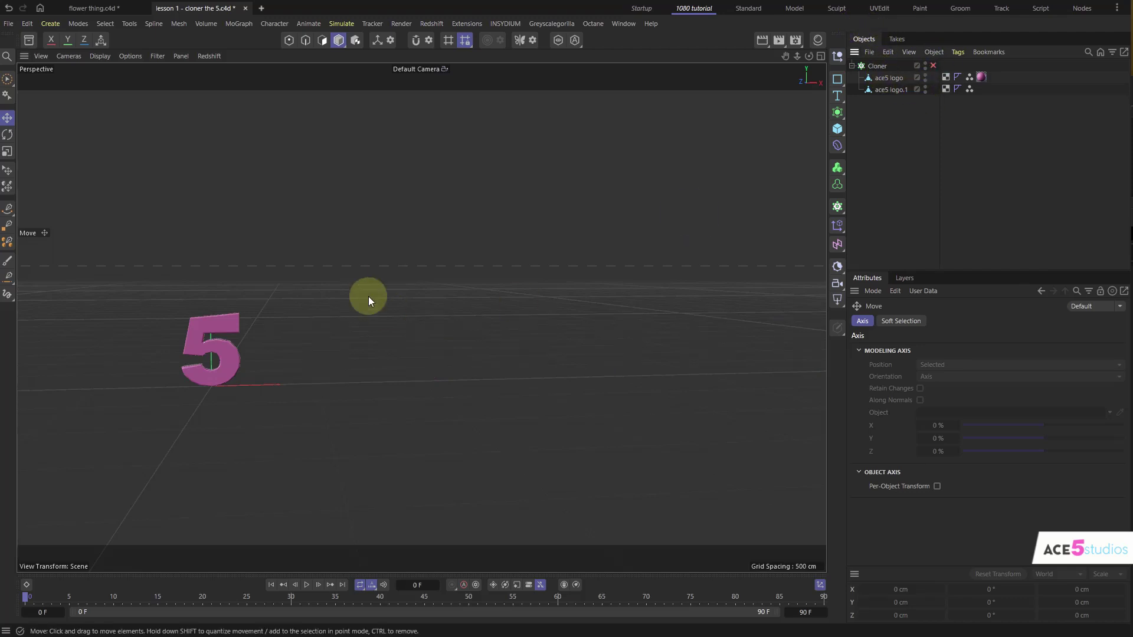
pyautogui.keyDown('alt'); pyautogui.moveTo(276, 330); pyautogui.dragTo(200, 355); pyautogui.keyUp('alt')
pyautogui.scroll(3, 201, 356)
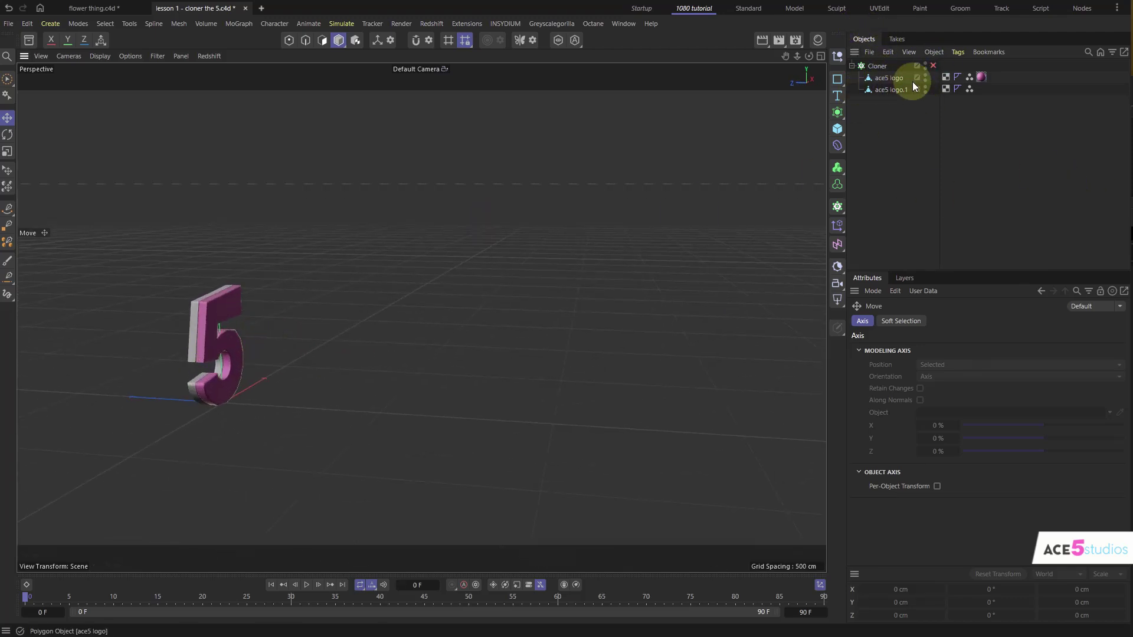
pyautogui.hotkey('ctrl', 'a')
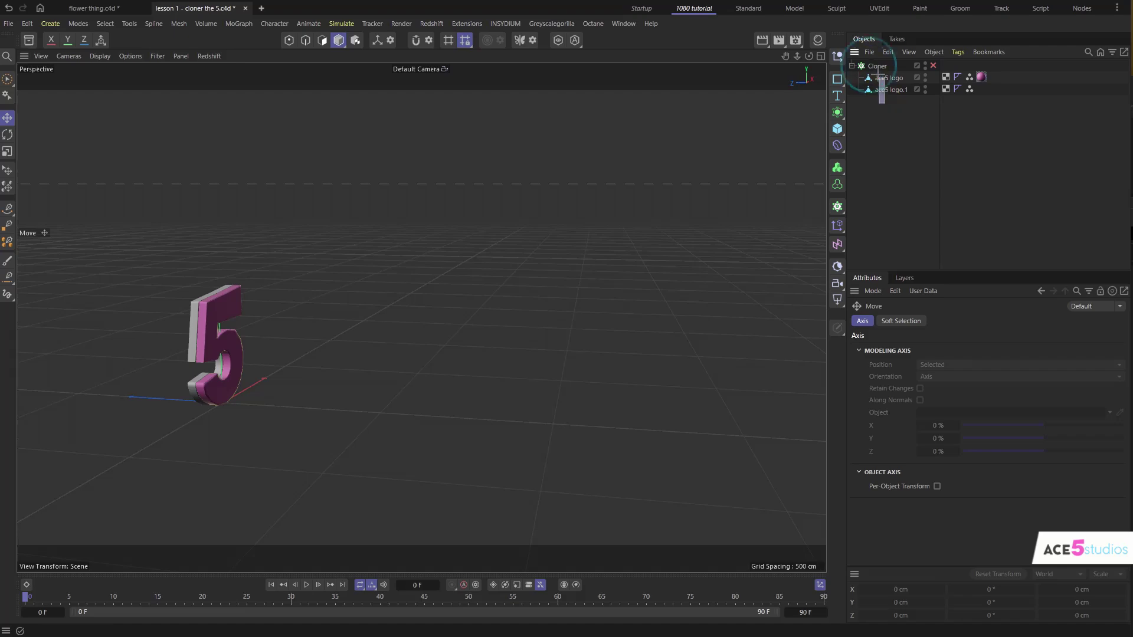
pyautogui.hotkey('alt', 'g')
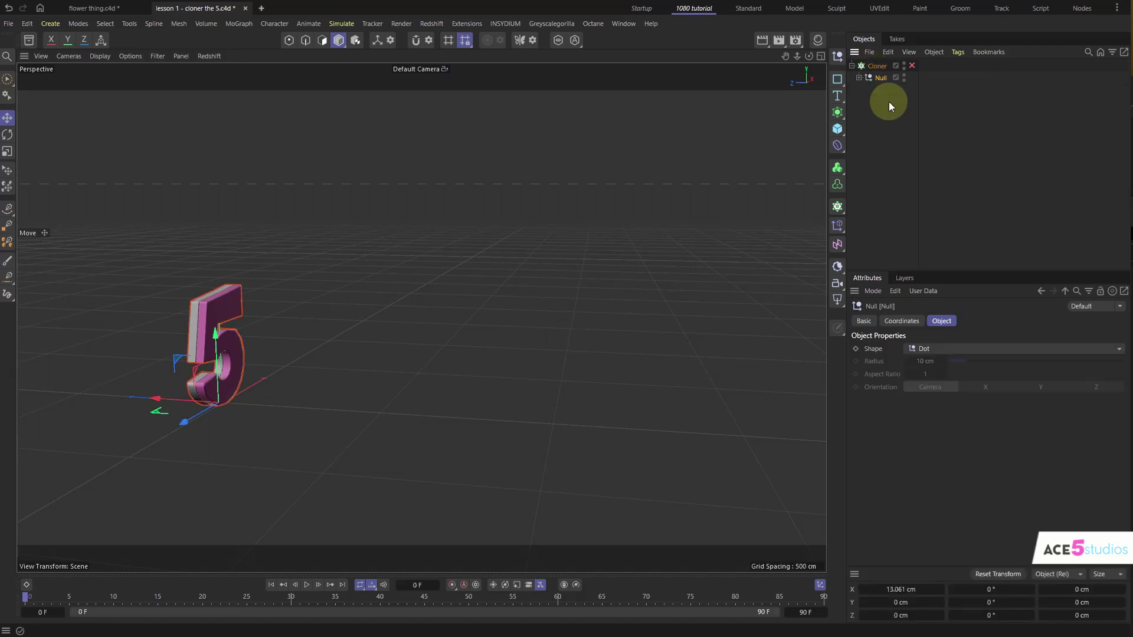
# Re-enable the Cloner so the Null with both logos is repeated along the row.
pyautogui.click(912, 66)
pyautogui.moveTo(279, 363)
pyautogui.keyDown('alt'); pyautogui.mouseDown()
pyautogui.moveTo(245, 282)
pyautogui.moveTo(280, 292)
pyautogui.moveTo(493, 281)
pyautogui.moveTo(247, 284)
pyautogui.mouseUp(); pyautogui.keyUp('alt')
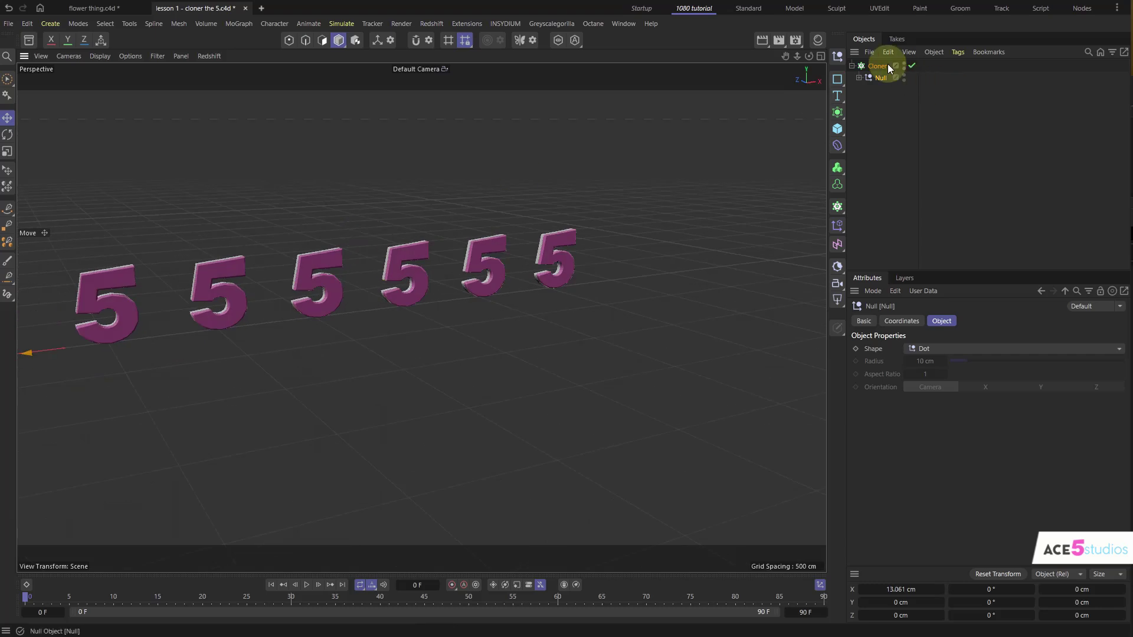
pyautogui.click(874, 64)
pyautogui.click(880, 77)
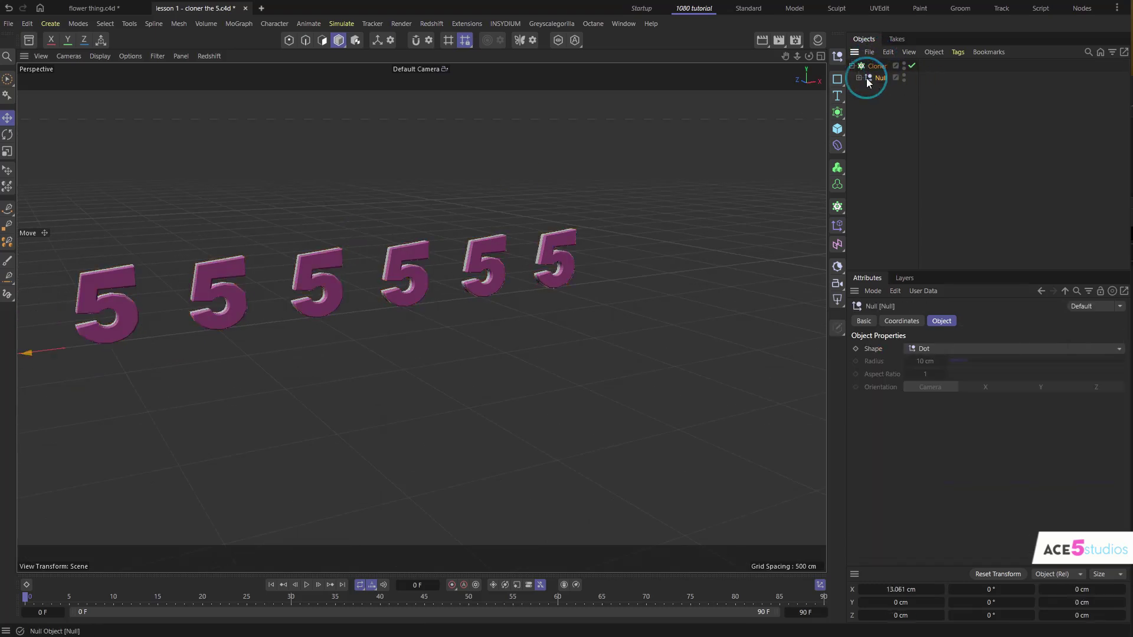
# Duplicate the Null holding the two logos inside the Cloner.
pyautogui.click(860, 77)
pyautogui.click(860, 78)
pyautogui.keyDown('ctrl'); pyautogui.moveTo(882, 80); pyautogui.dragTo(864, 88); pyautogui.keyUp('ctrl')
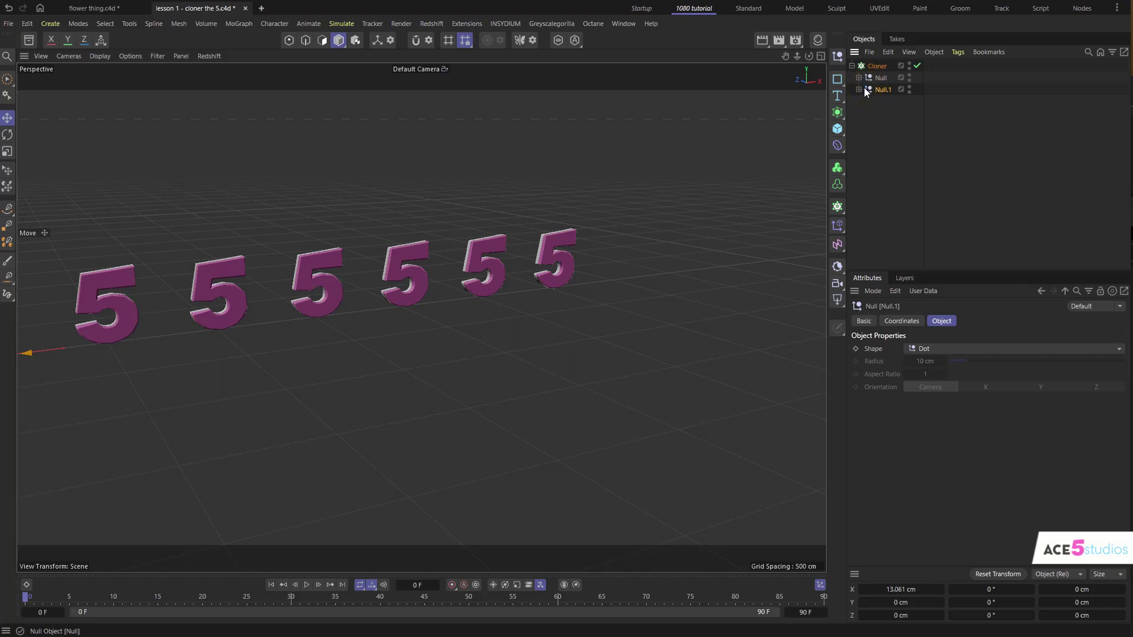
# Shift the untextured logo in the duplicate Null sideways so it sticks out from behind the pink one.
pyautogui.click(859, 89)
pyautogui.click(899, 113)
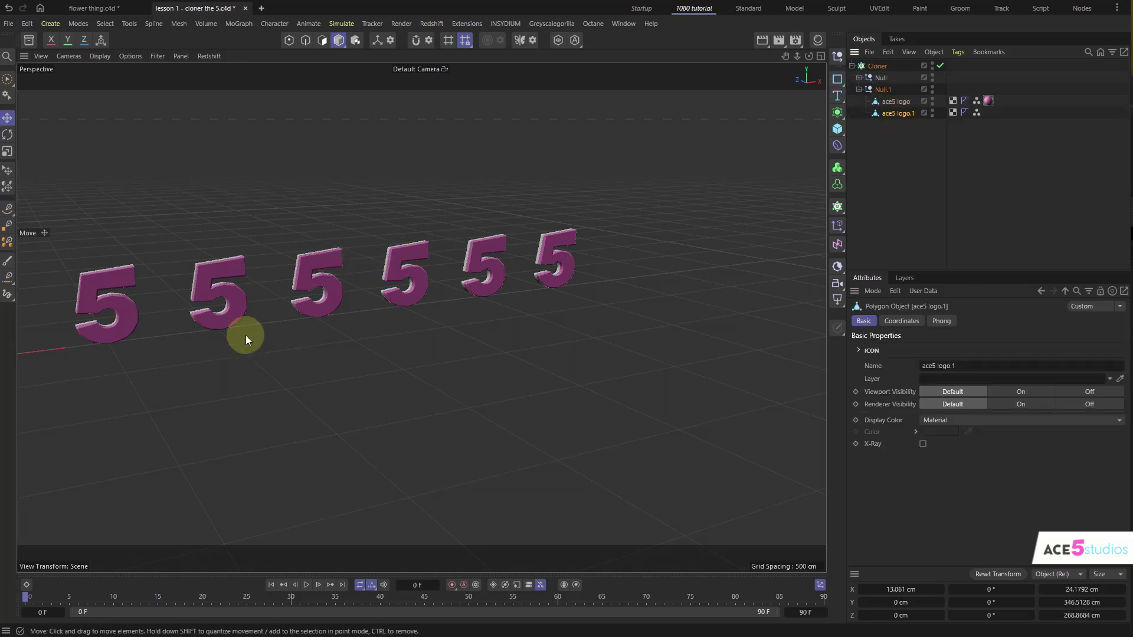
pyautogui.keyDown('alt'); pyautogui.moveTo(246, 335); pyautogui.dragTo(524, 323, button='middle'); pyautogui.keyUp('alt')
pyautogui.moveTo(242, 363); pyautogui.dragTo(260, 362)
pyautogui.click(613, 141)
pyautogui.keyDown('alt'); pyautogui.moveTo(505, 281); pyautogui.dragTo(437, 264); pyautogui.keyUp('alt')
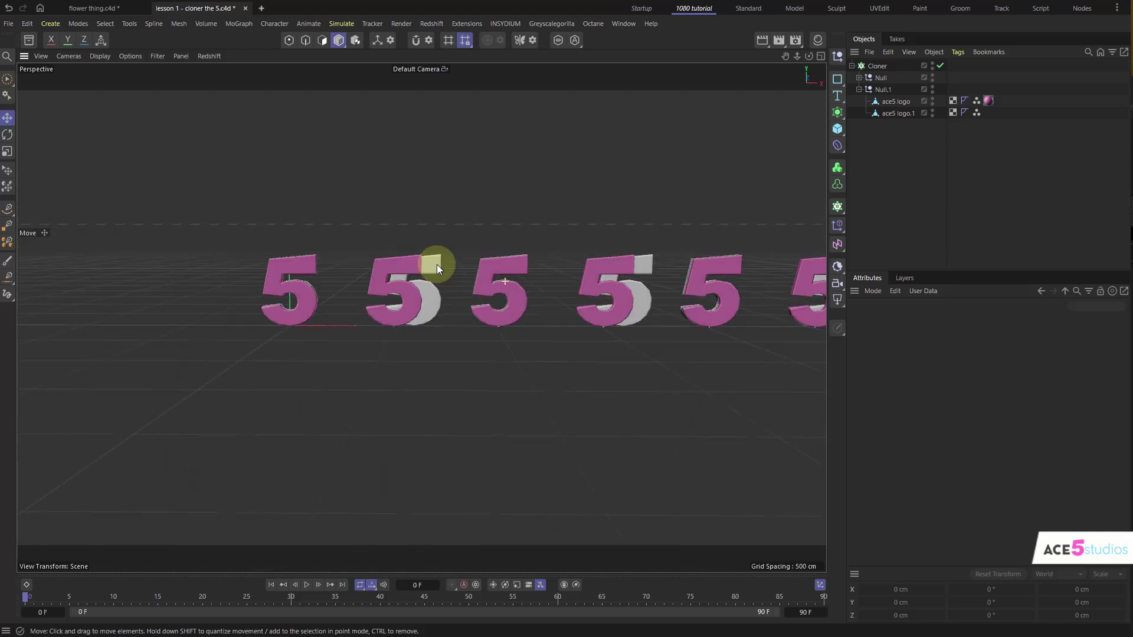
pyautogui.keyDown('alt'); pyautogui.moveTo(638, 251); pyautogui.dragTo(574, 318); pyautogui.keyUp('alt')
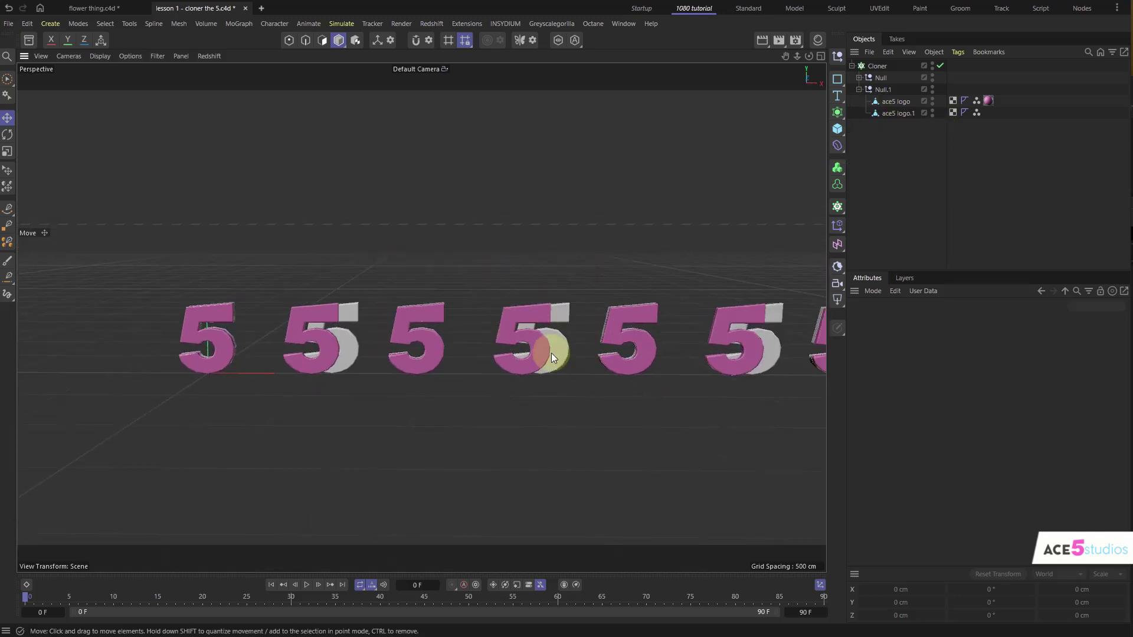
# Raise the untextured logo of the duplicate Null so it stands above the pink one.
pyautogui.click(931, 117)
pyautogui.moveTo(264, 341); pyautogui.dragTo(225, 316)
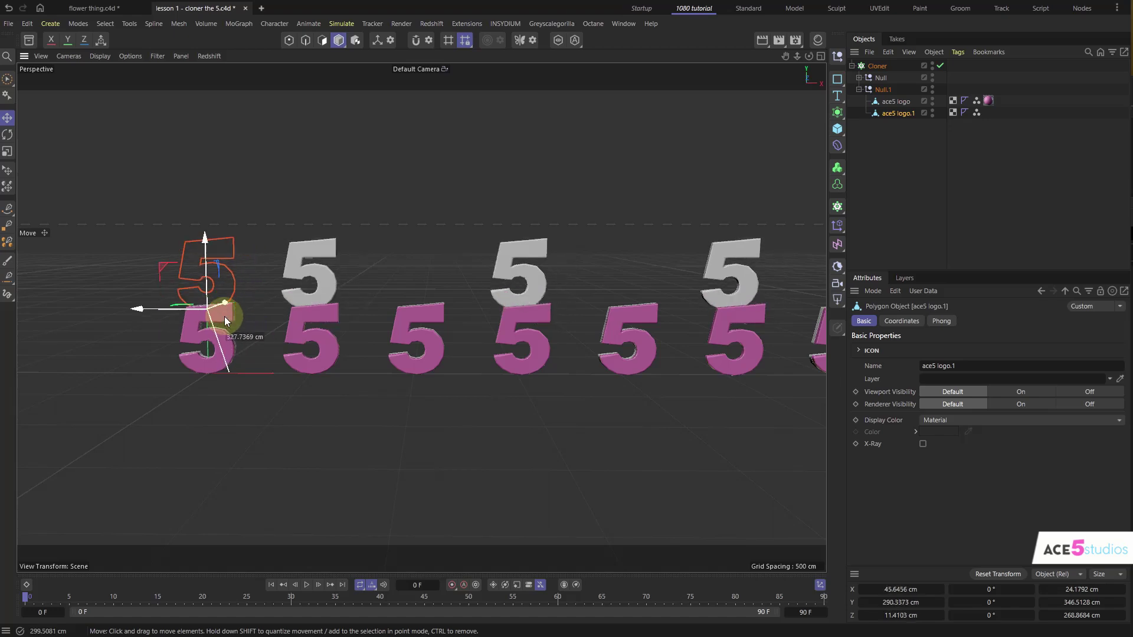
pyautogui.keyDown('alt'); pyautogui.moveTo(506, 314); pyautogui.dragTo(521, 219); pyautogui.keyUp('alt')
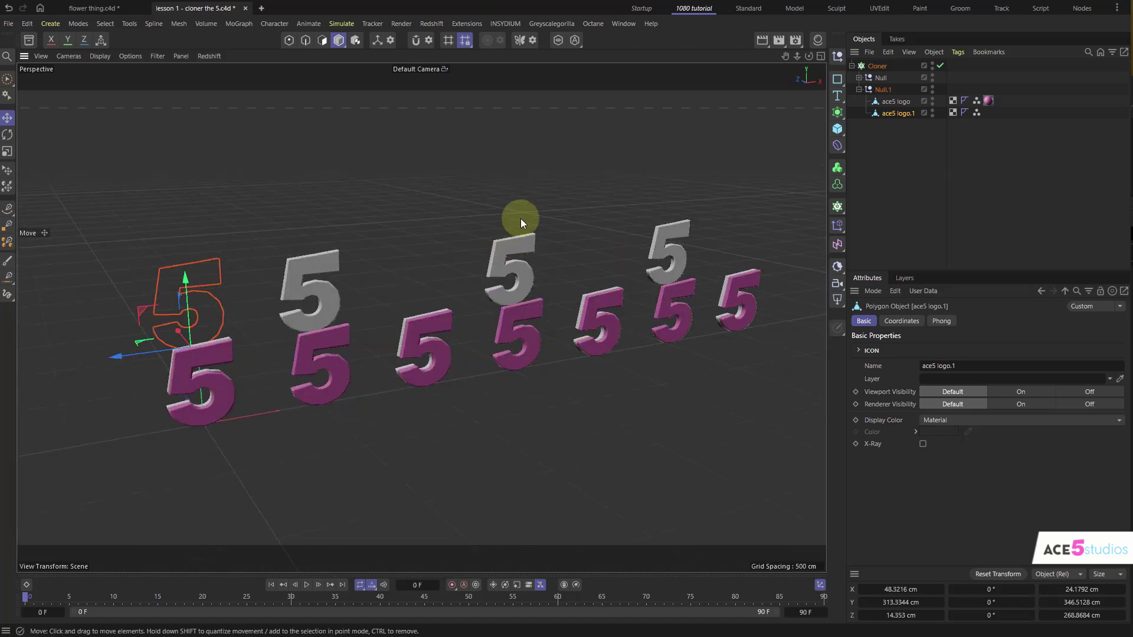
# Disable the Cloner and move the duplicate Null to about -550 cm in Z, beside the first Null.
pyautogui.click(939, 66)
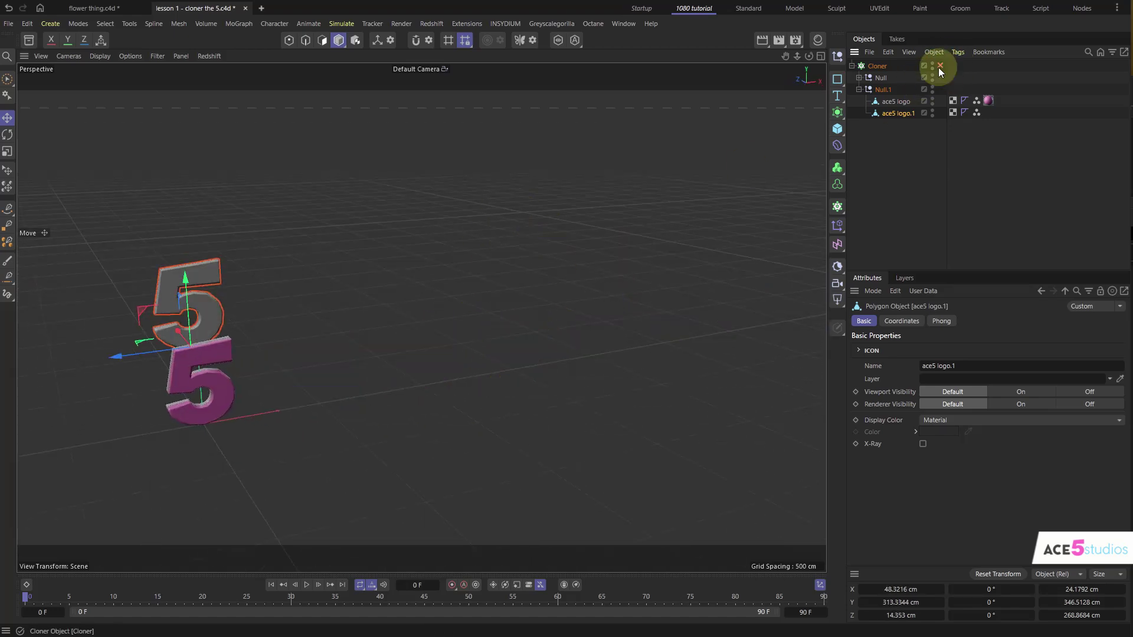
pyautogui.click(881, 90)
pyautogui.moveTo(192, 436); pyautogui.dragTo(408, 413)
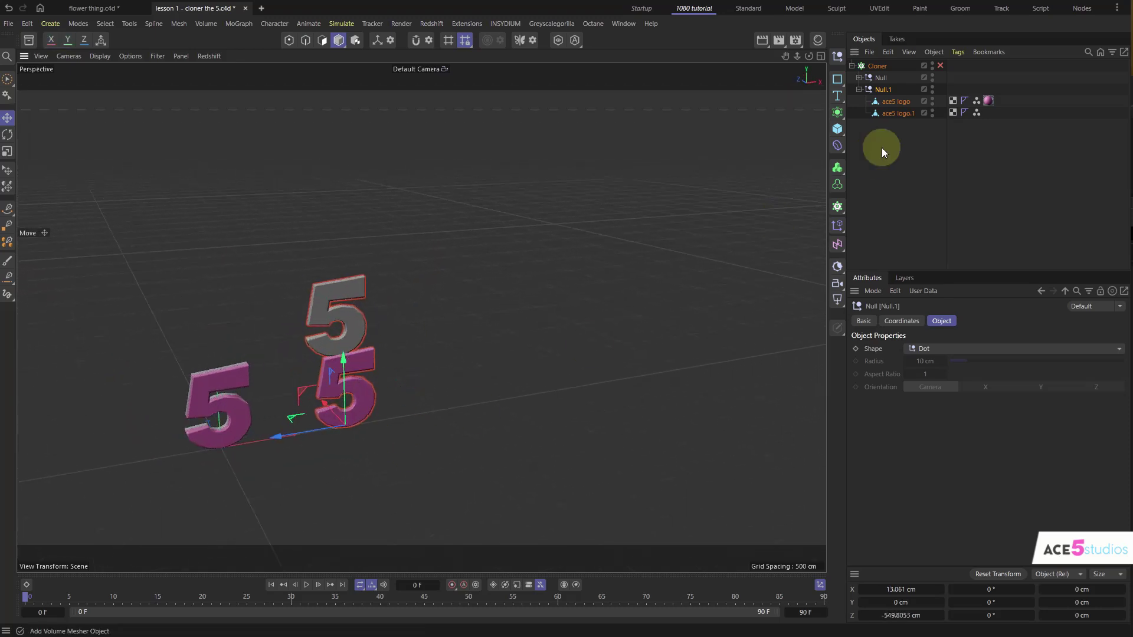
pyautogui.click(858, 89)
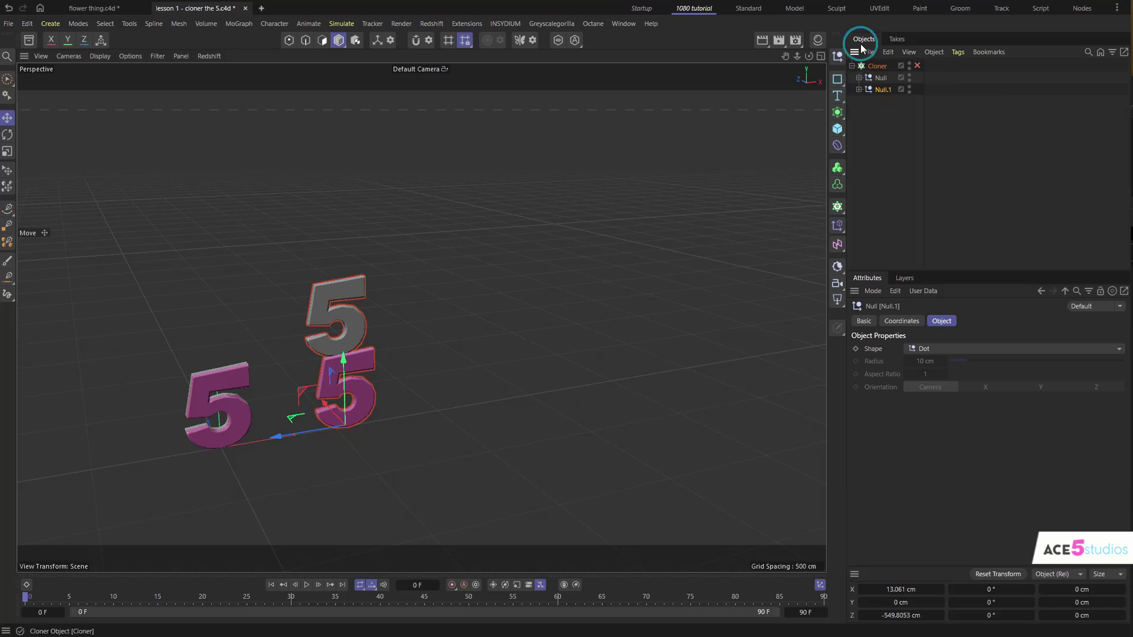
pyautogui.keyDown('alt'); pyautogui.moveTo(388, 375); pyautogui.dragTo(461, 353, button='middle'); pyautogui.keyUp('alt')
# Delete the duplicate Null and re-enable the Cloner.
pyautogui.click(885, 91)
pyautogui.press('Delete')
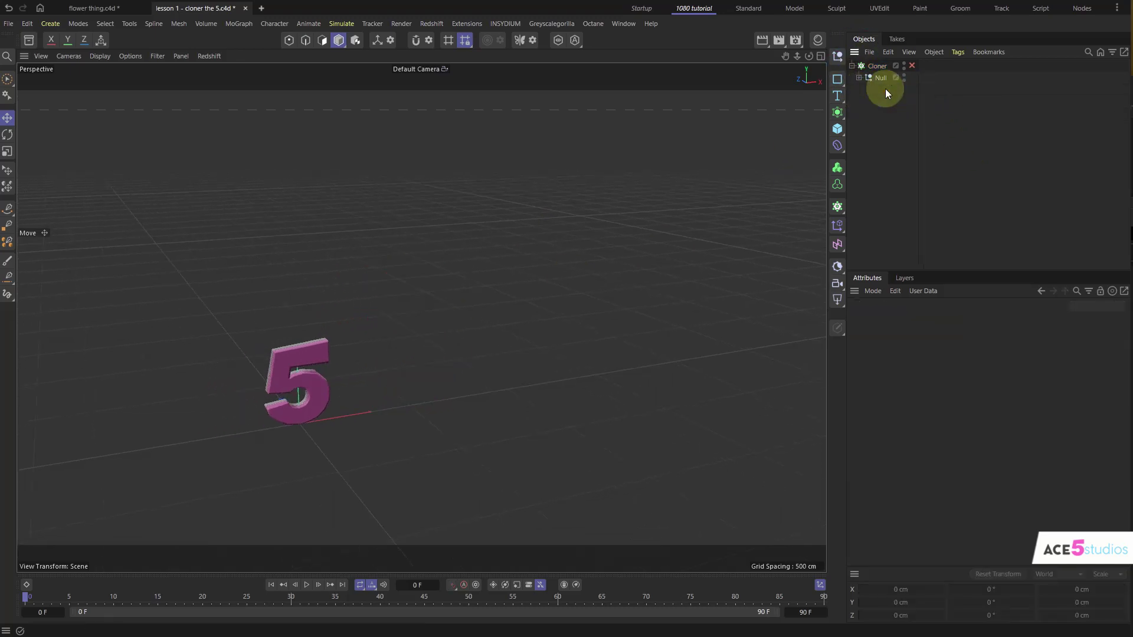
pyautogui.click(914, 65)
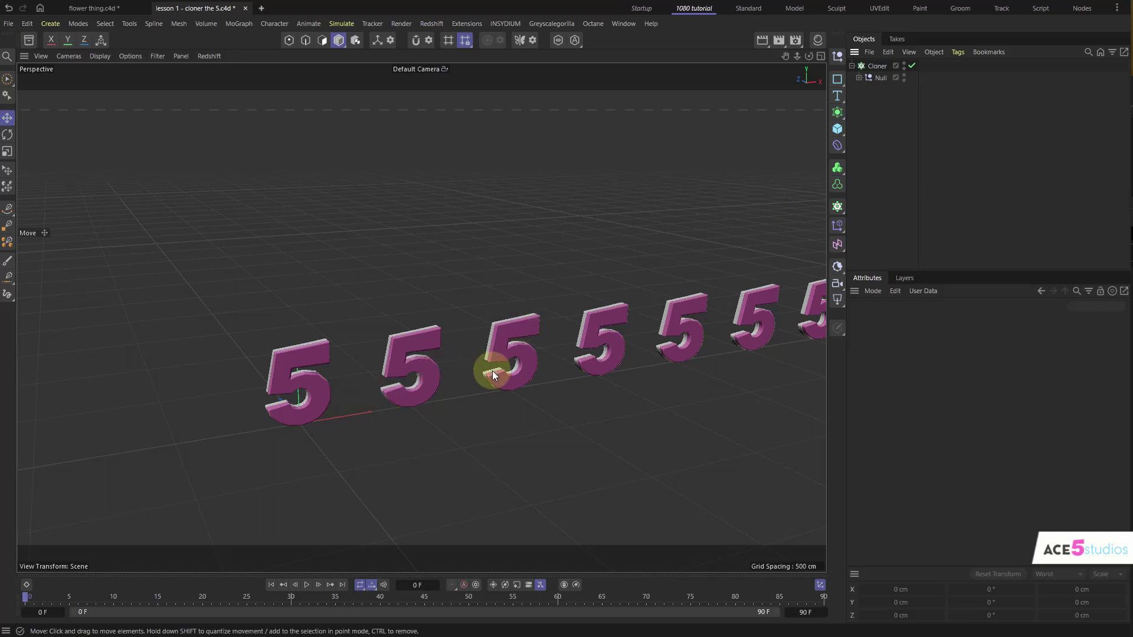
pyautogui.keyDown('alt'); pyautogui.moveTo(492, 370); pyautogui.dragTo(440, 370, button='middle'); pyautogui.keyUp('alt')
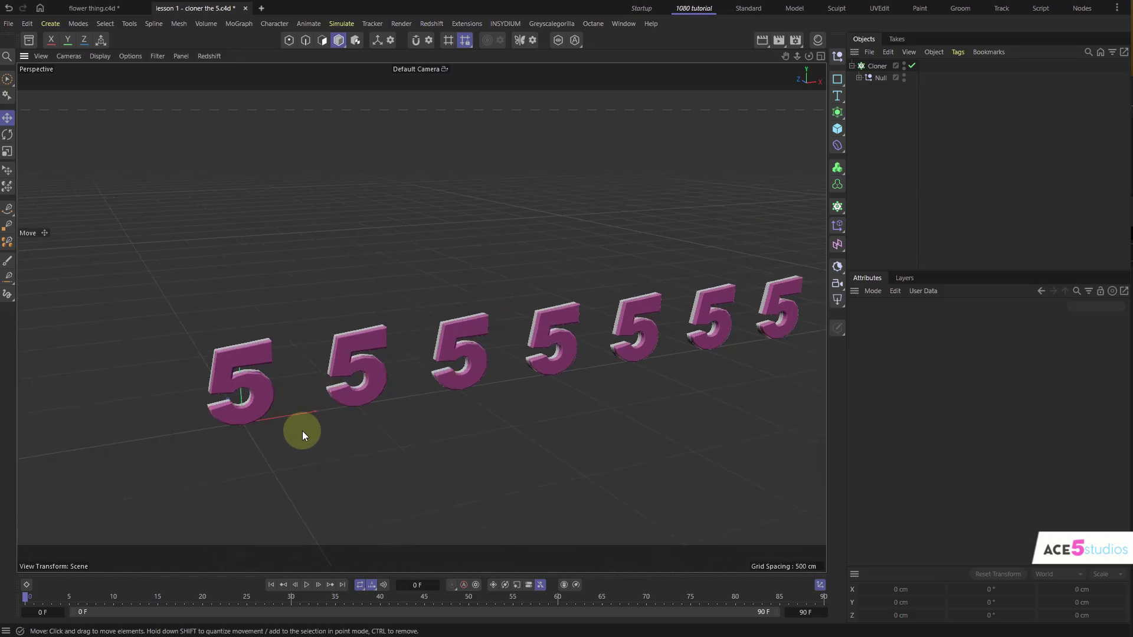
# Add a Random effector while the Null inside the Cloner is selected.
pyautogui.click(859, 78)
pyautogui.click(879, 78)
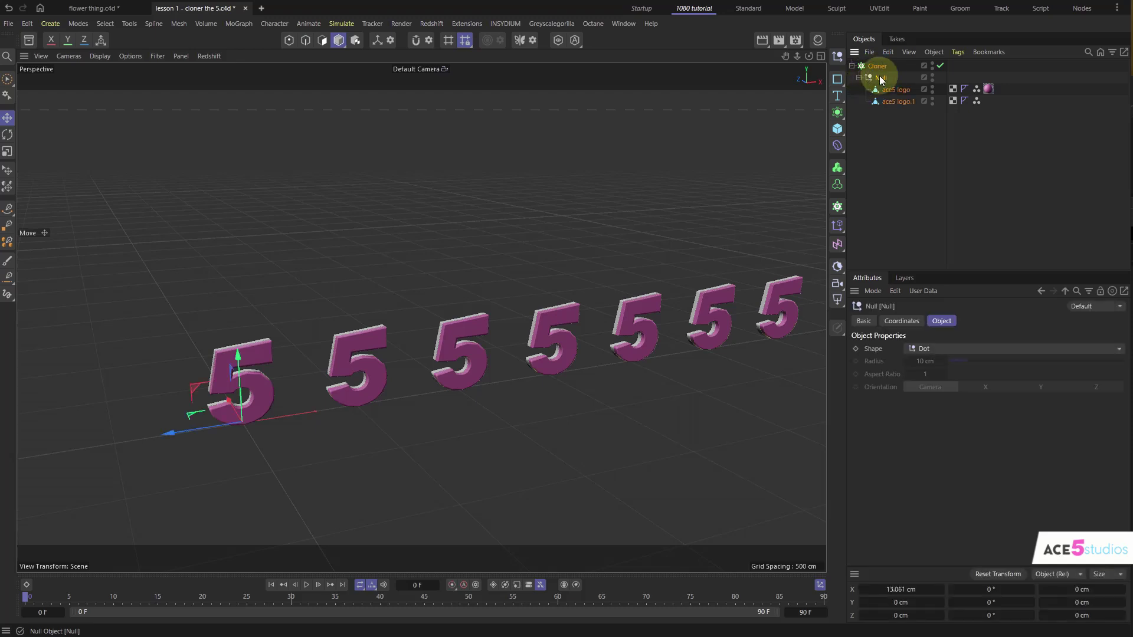
pyautogui.keyDown('alt'); pyautogui.moveTo(189, 313); pyautogui.dragTo(234, 365); pyautogui.keyUp('alt')
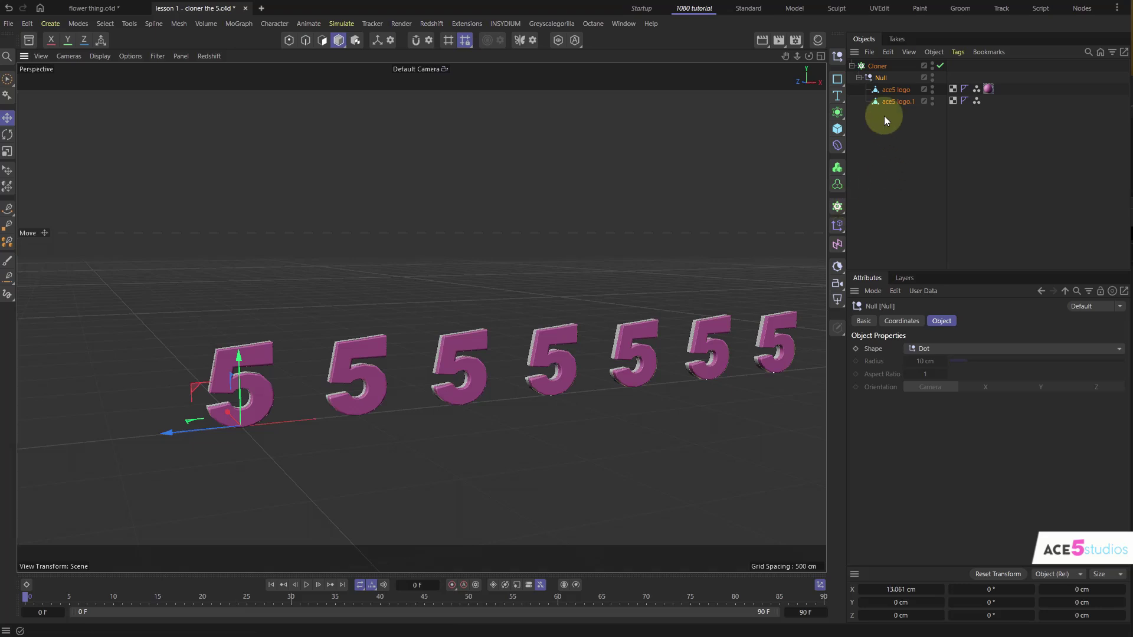
pyautogui.click(859, 78)
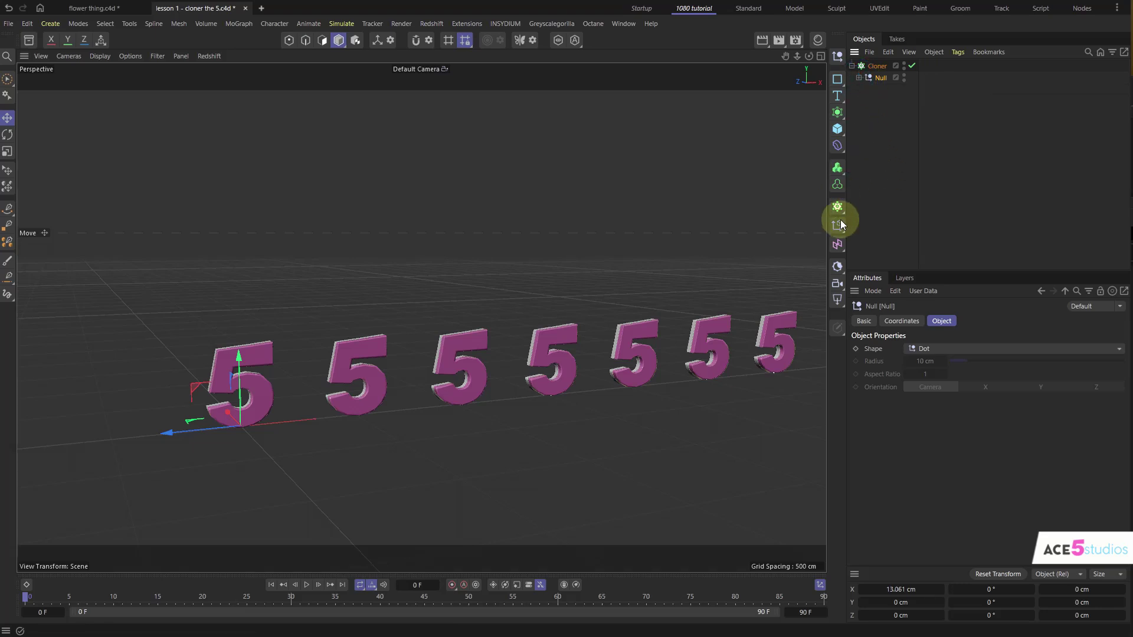
pyautogui.click(846, 228)
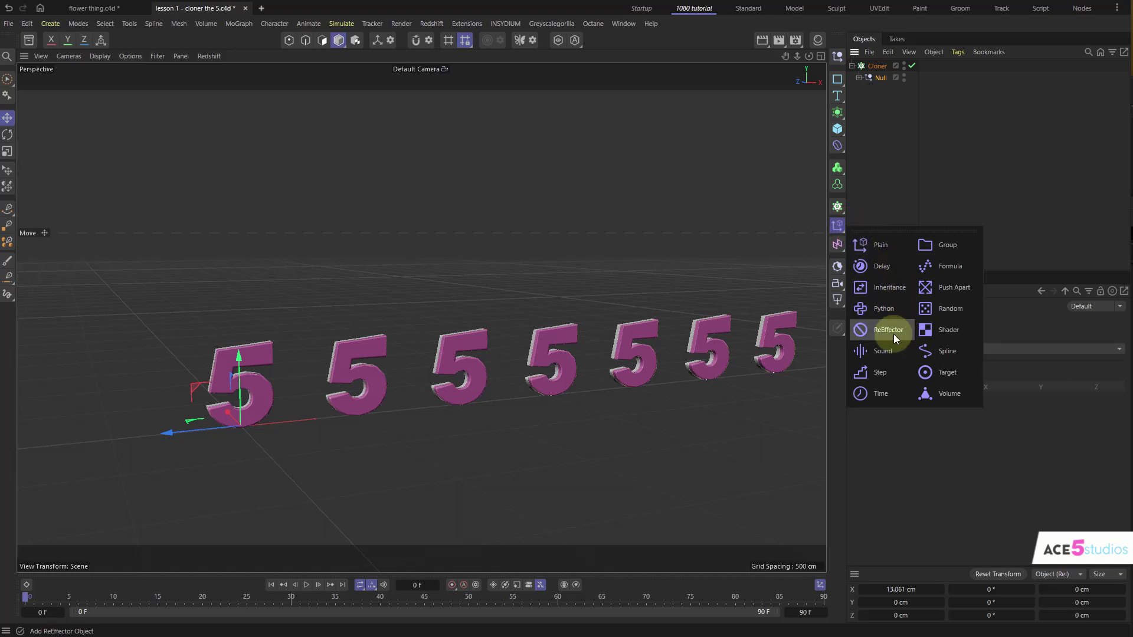
pyautogui.click(943, 307)
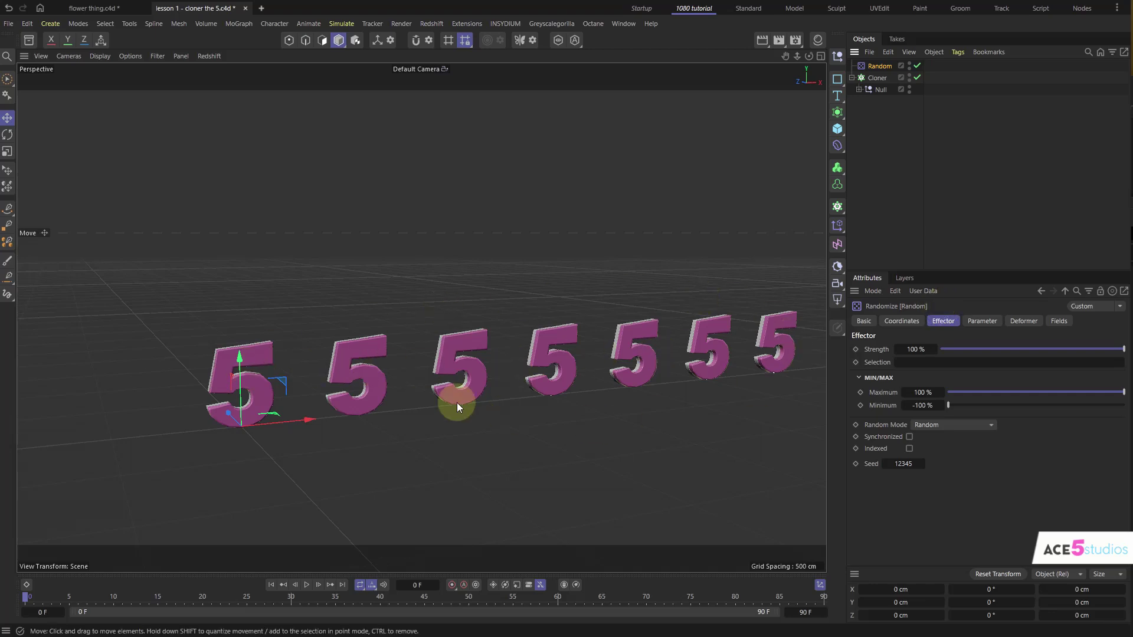
# Assign the Random effector manually to the Cloner's effector list.
pyautogui.click(874, 78)
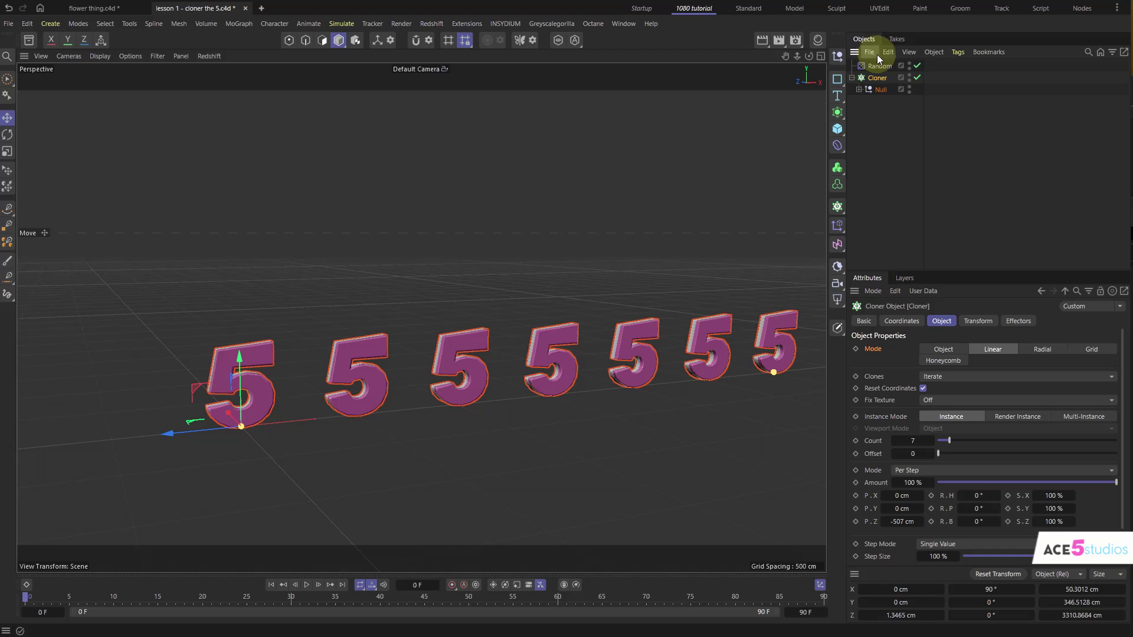
pyautogui.click(1018, 323)
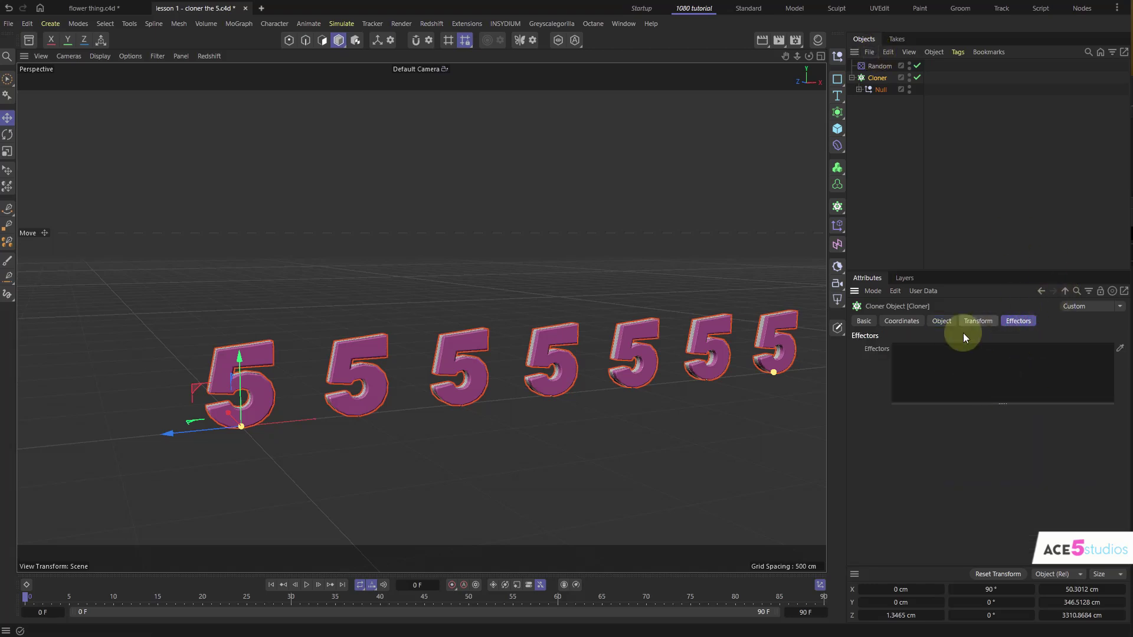
pyautogui.moveTo(880, 65); pyautogui.dragTo(933, 349)
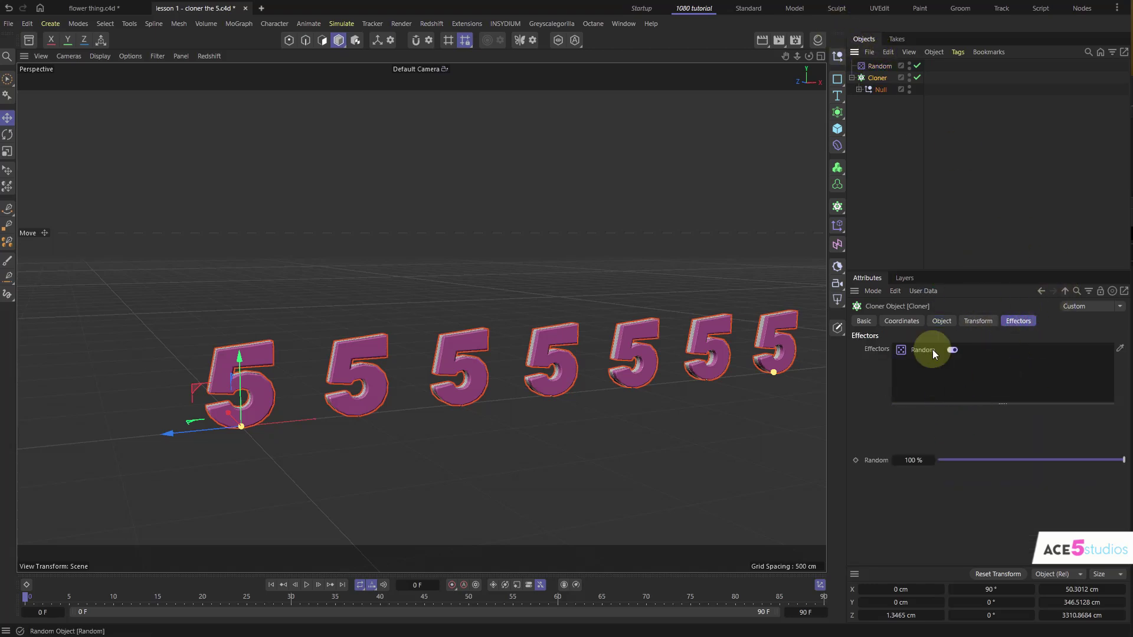
# Replace the Random effector with a new one created while the Cloner is selected, and check the Cloner's effector list.
pyautogui.click(872, 77)
pyautogui.click(875, 66)
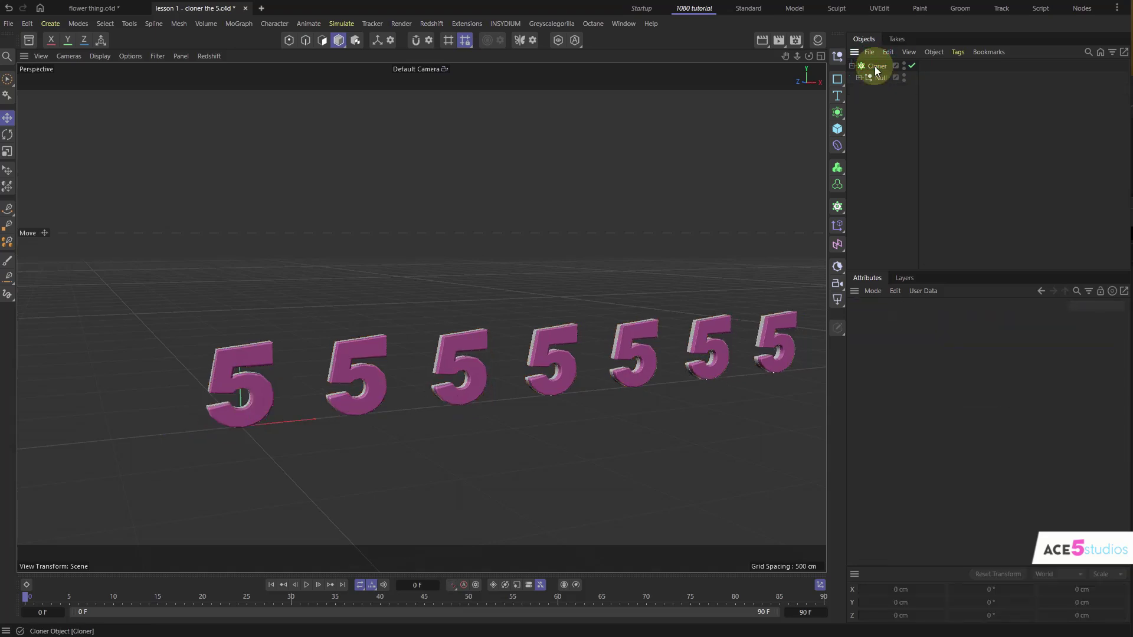
pyautogui.press('Delete')
pyautogui.click(839, 245)
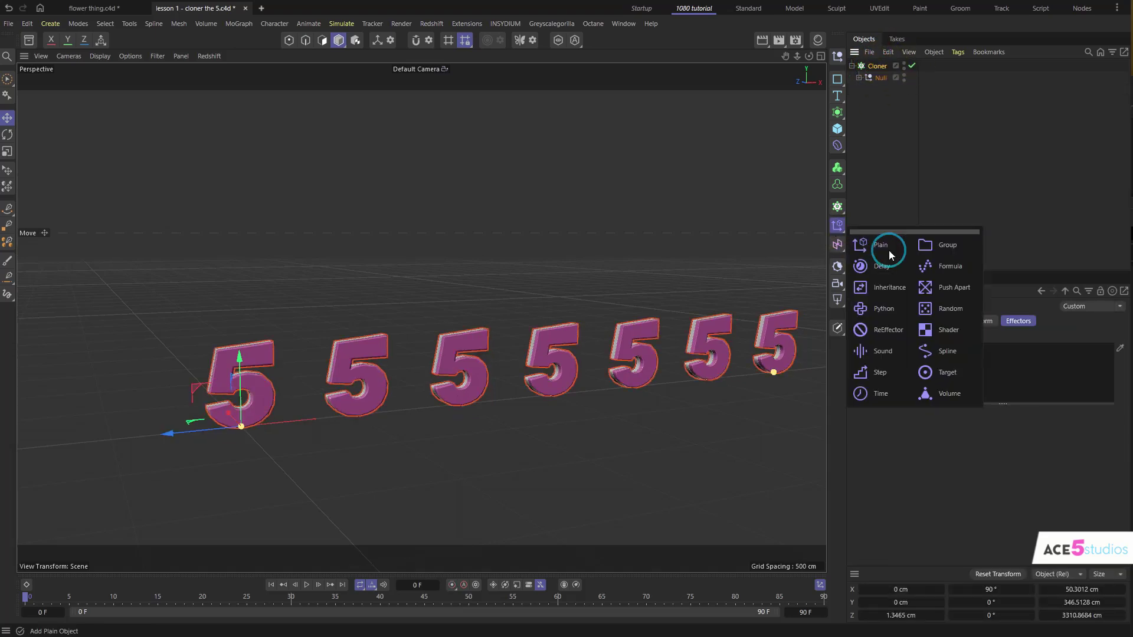
pyautogui.click(947, 307)
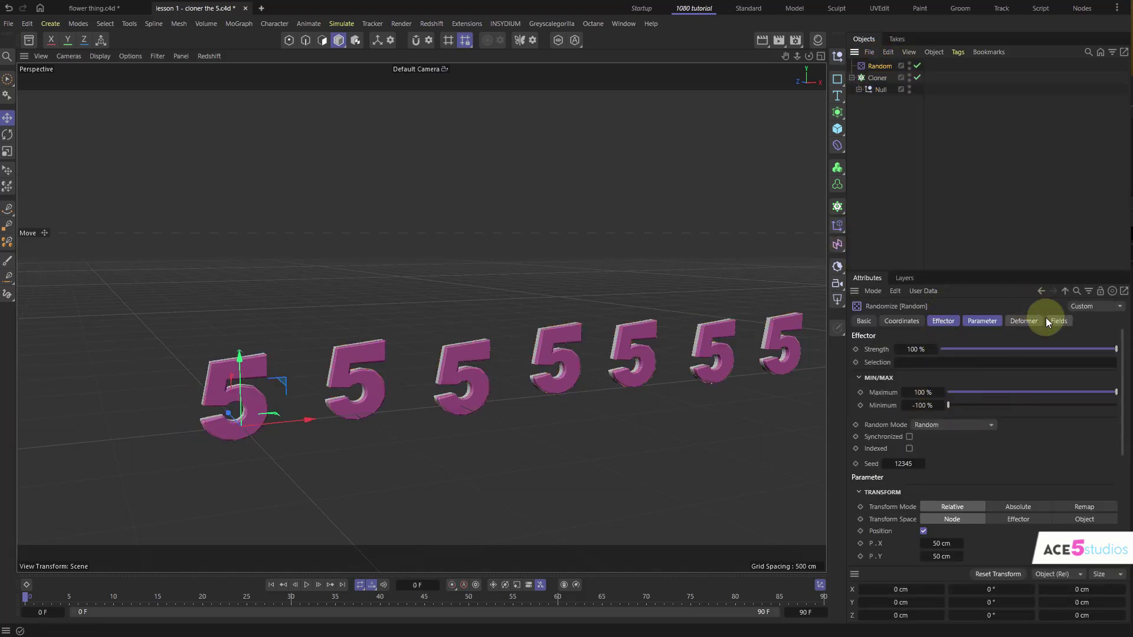
pyautogui.click(878, 78)
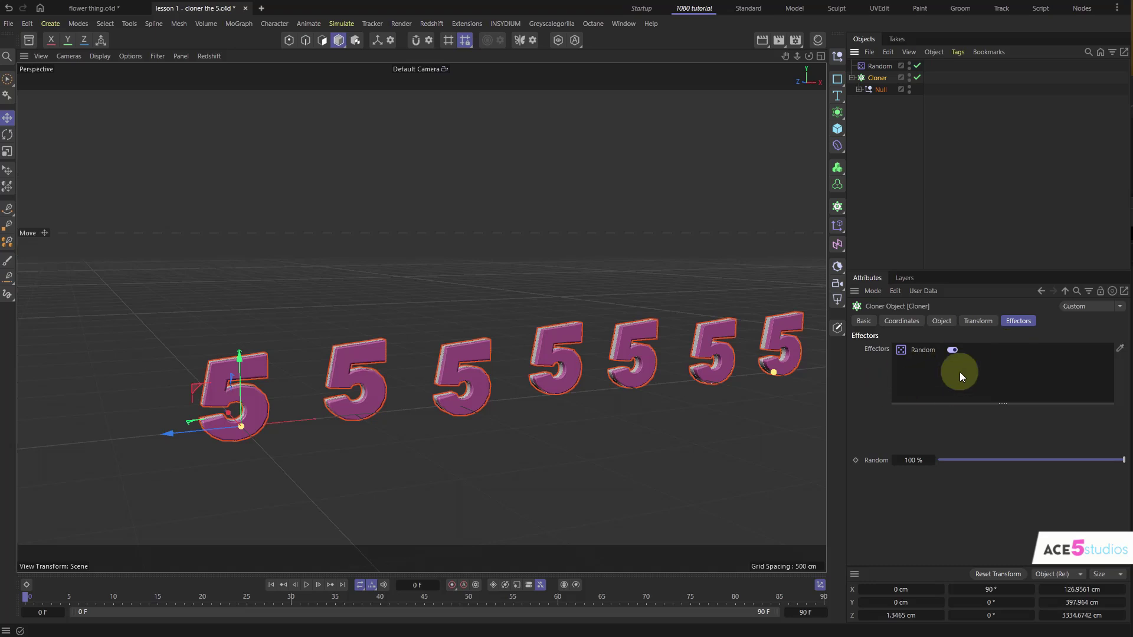
# Switch the Random effector from position to rotation, with R.H at 1° and R.P at 61°.
pyautogui.click(879, 65)
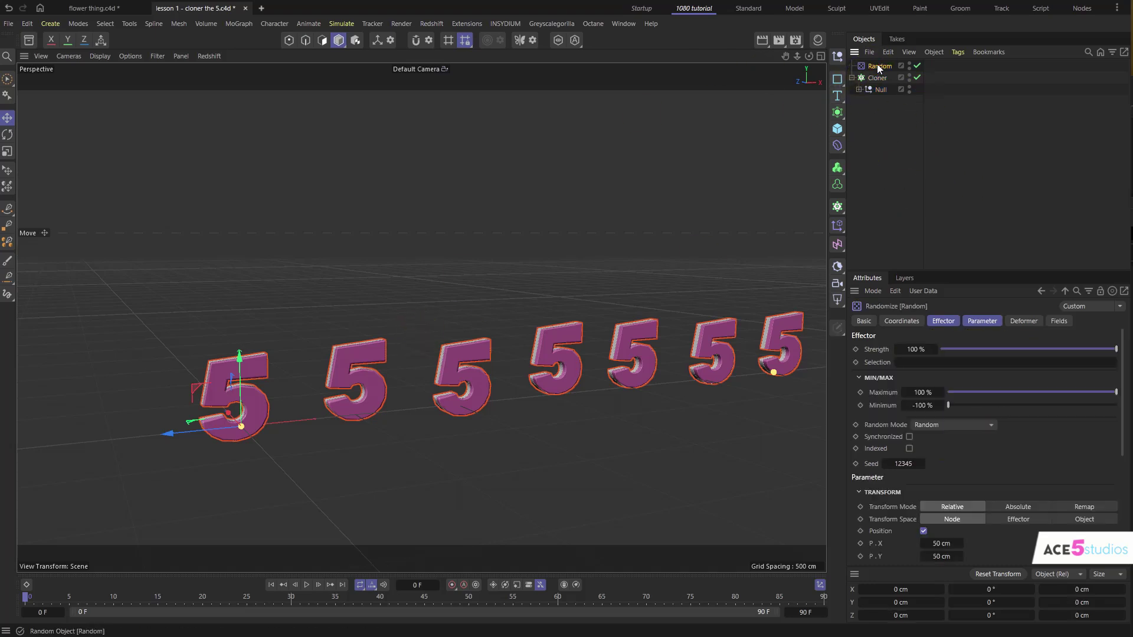
pyautogui.keyDown('alt'); pyautogui.moveTo(530, 365); pyautogui.dragTo(421, 369, button='middle'); pyautogui.keyUp('alt')
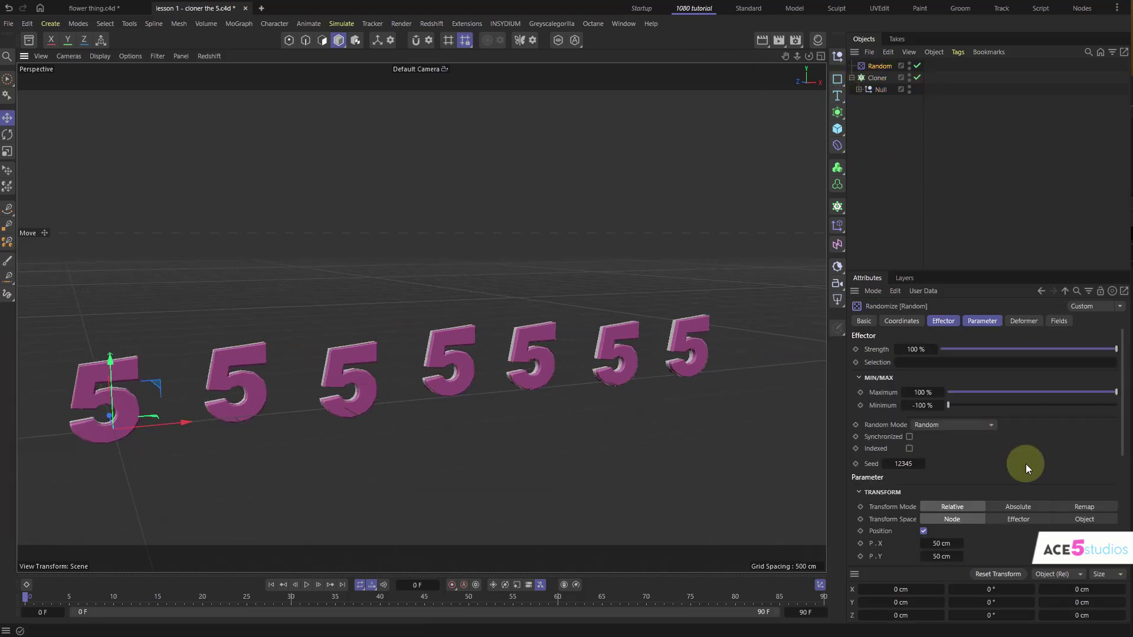
pyautogui.click(984, 322)
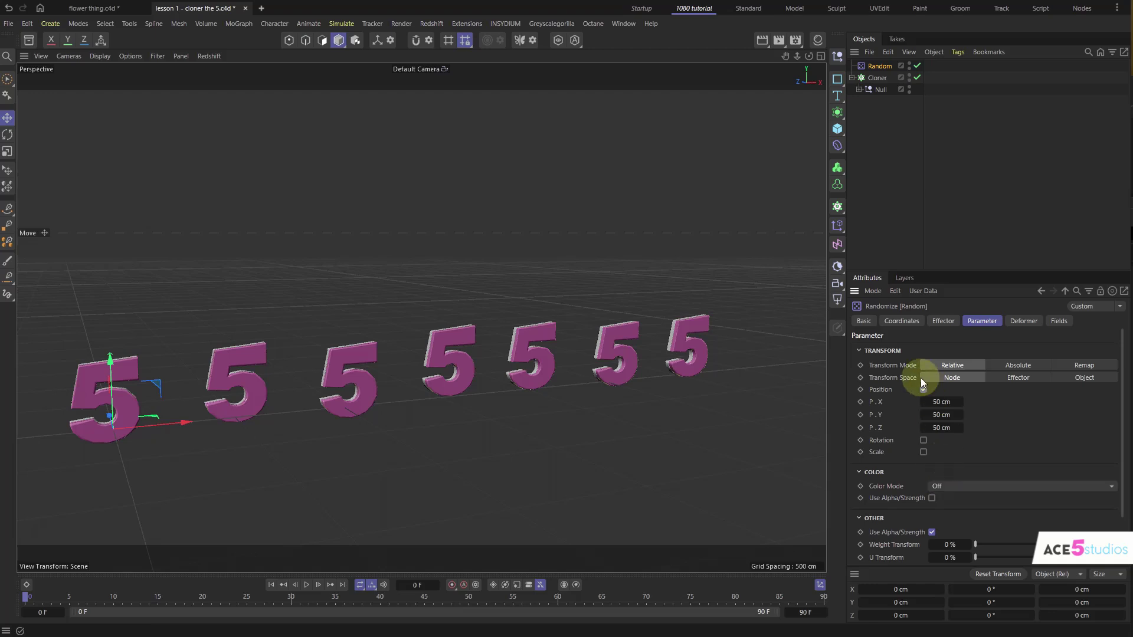
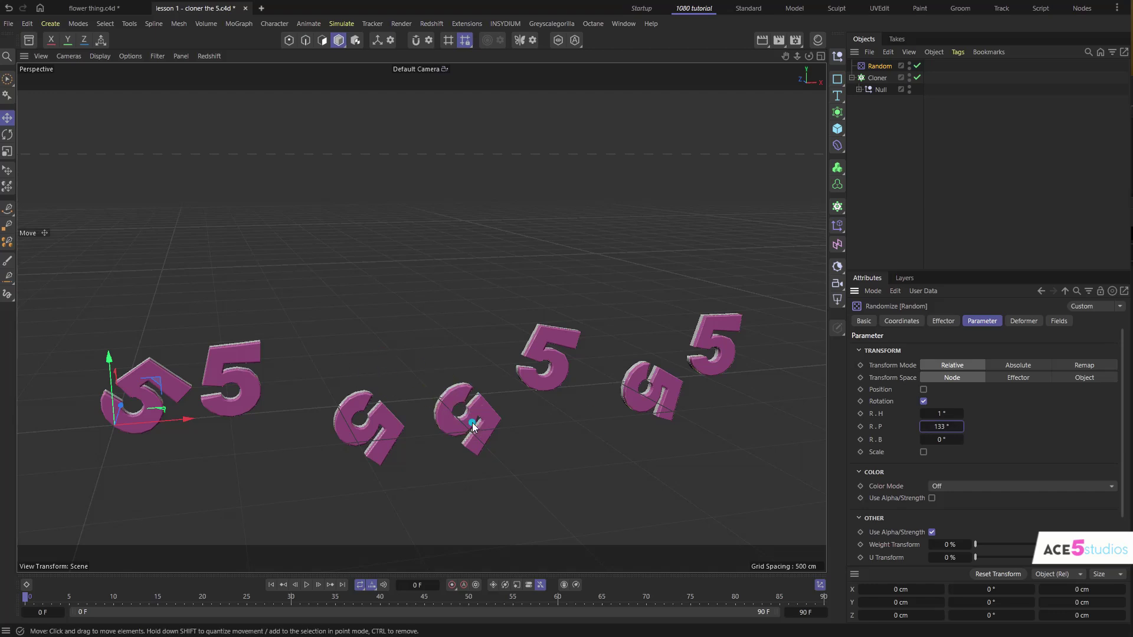
pyautogui.keyDown('alt'); pyautogui.moveTo(451, 420); pyautogui.dragTo(450, 393); pyautogui.keyUp('alt')
pyautogui.click(940, 416)
pyautogui.moveTo(939, 427); pyautogui.dragTo(431, 396)
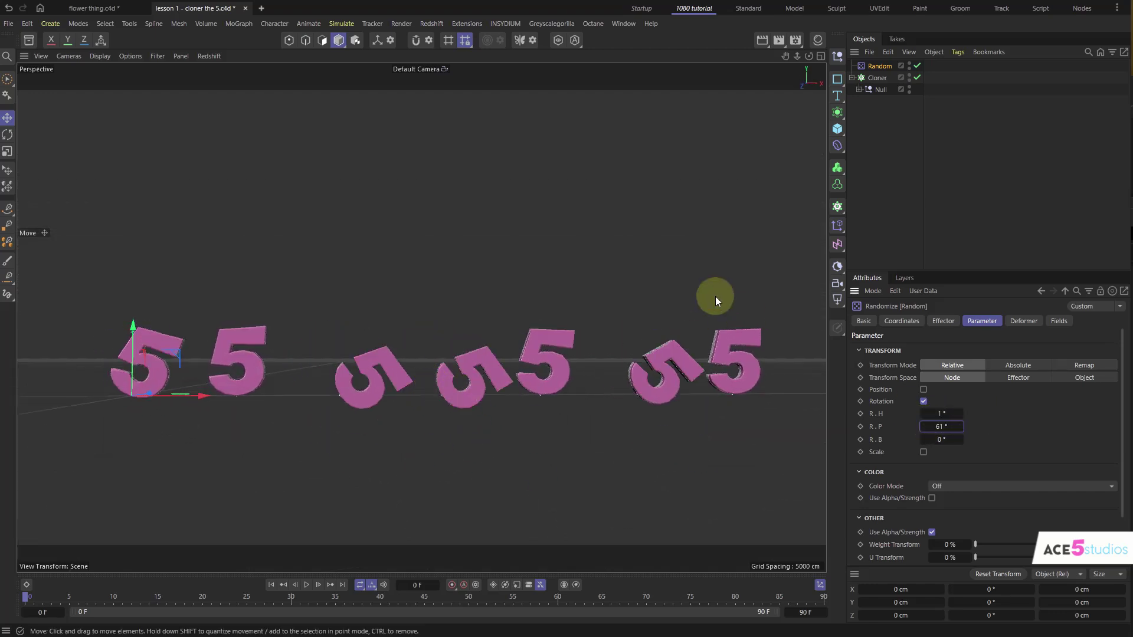
# Disable the Cloner and lower both ace5 logo objects inside the Null so the Null's axis sits near their centre.
pyautogui.click(919, 77)
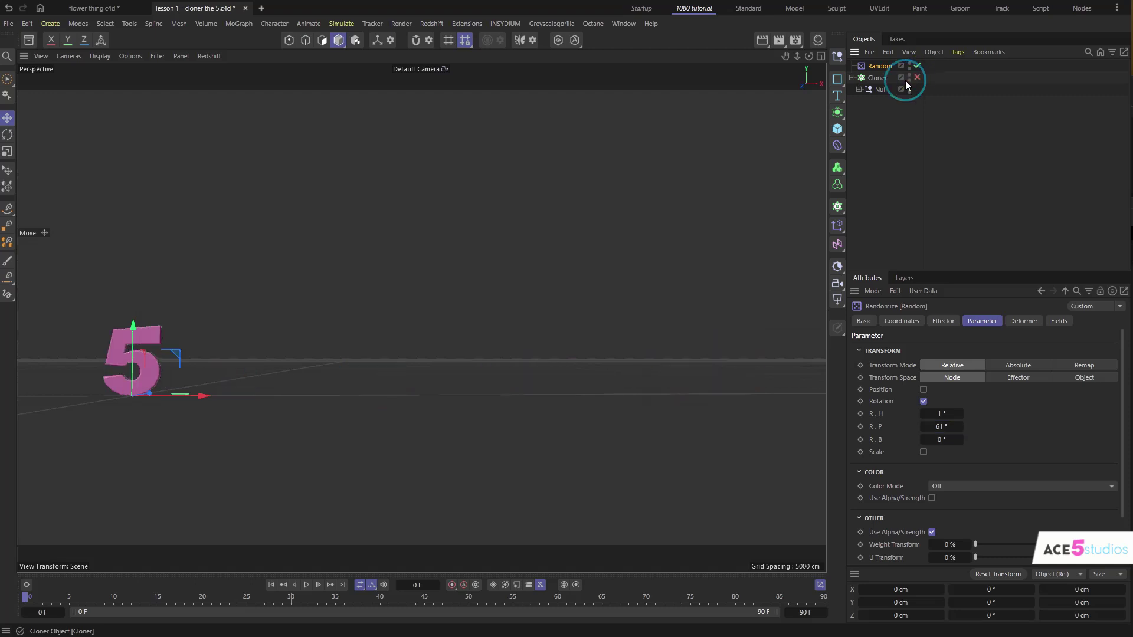
pyautogui.click(881, 89)
pyautogui.moveTo(222, 379); pyautogui.dragTo(390, 392)
pyautogui.click(881, 90)
pyautogui.click(859, 89)
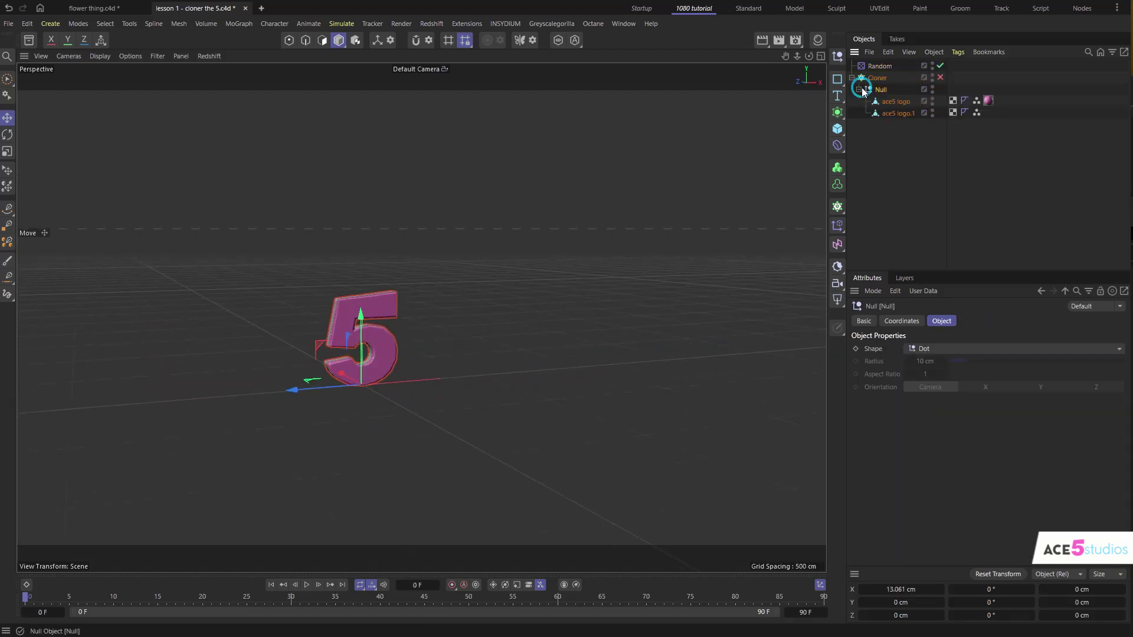
pyautogui.moveTo(895, 124); pyautogui.dragTo(885, 96)
pyautogui.moveTo(364, 299); pyautogui.dragTo(363, 363)
pyautogui.click(881, 89)
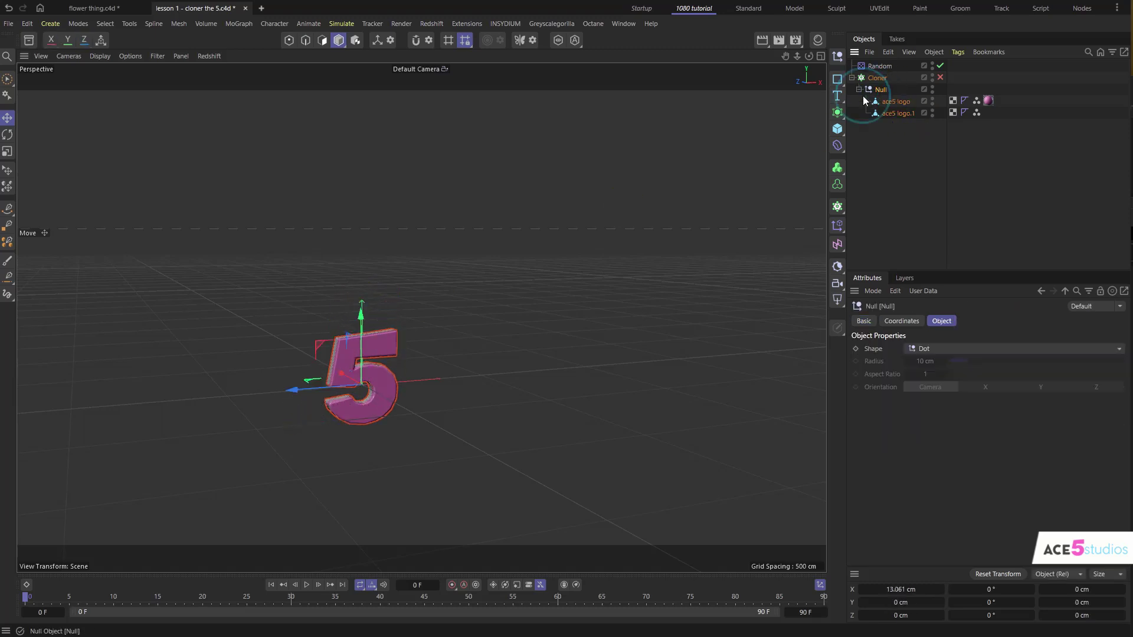
pyautogui.keyDown('alt'); pyautogui.moveTo(289, 391); pyautogui.dragTo(369, 386); pyautogui.keyUp('alt')
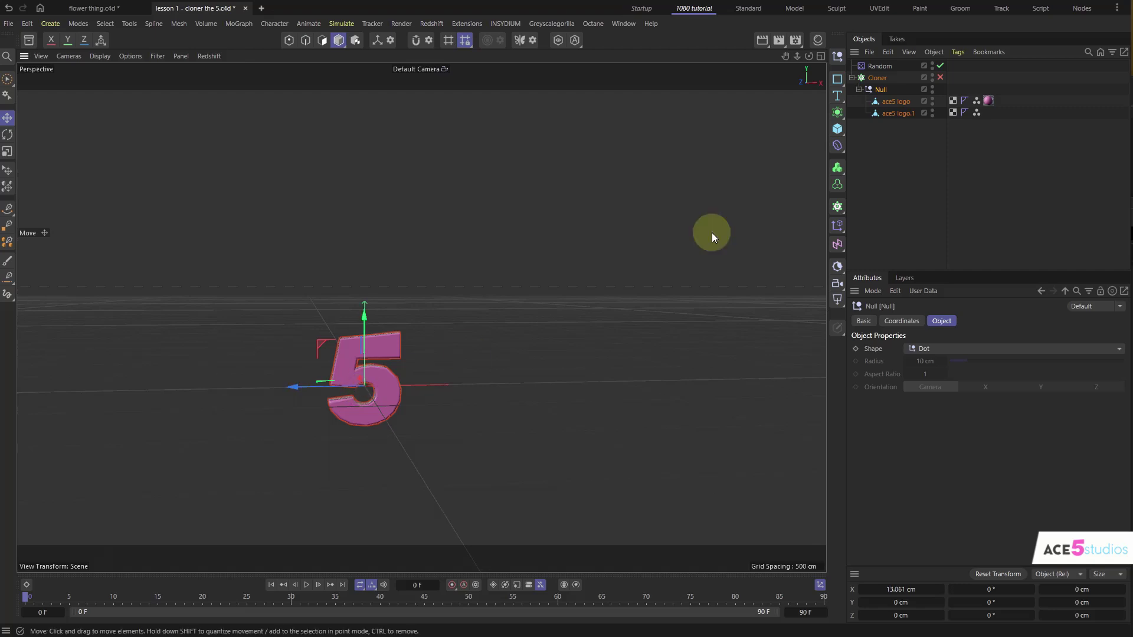
# Re-enable the Cloner and set the Random effector's R.P rotation to -23°.
pyautogui.click(940, 77)
pyautogui.click(880, 66)
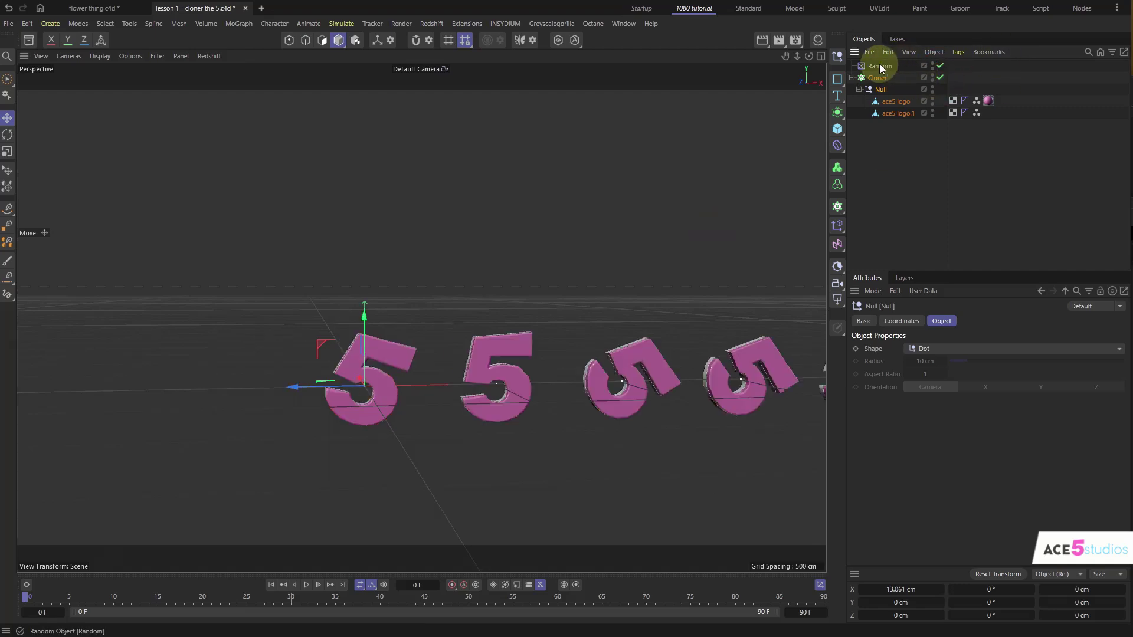
pyautogui.moveTo(943, 437)
pyautogui.mouseDown()
pyautogui.moveTo(885, 437)
pyautogui.moveTo(956, 427)
pyautogui.mouseUp()
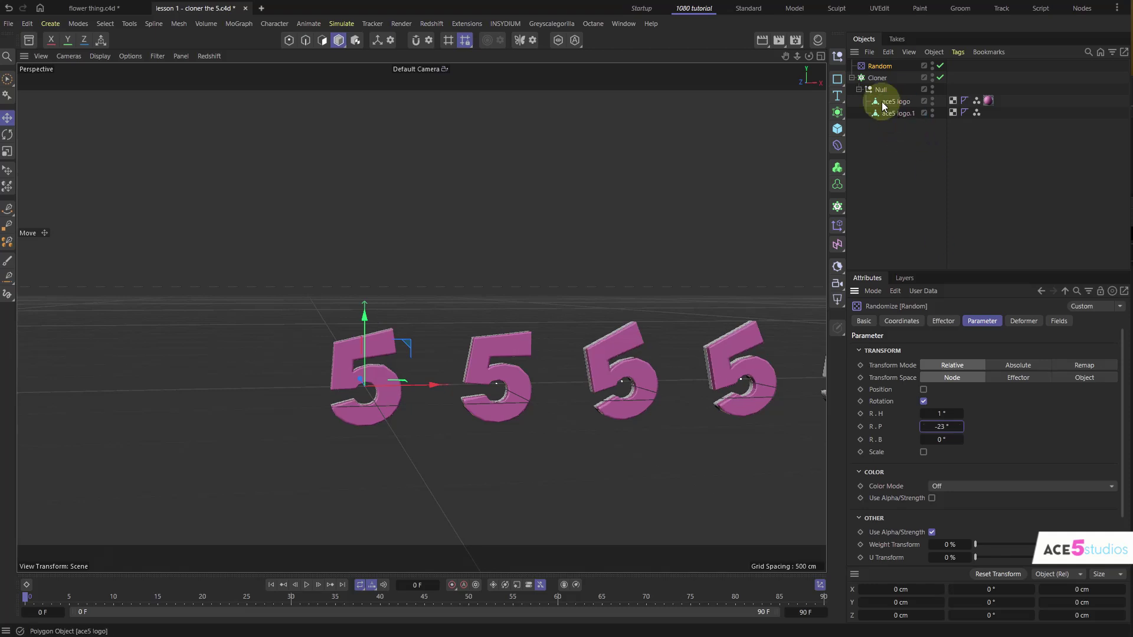
# Turn on axis modification for the Null and raise its axis above the logos, to about Y 153.5 cm.
pyautogui.click(880, 90)
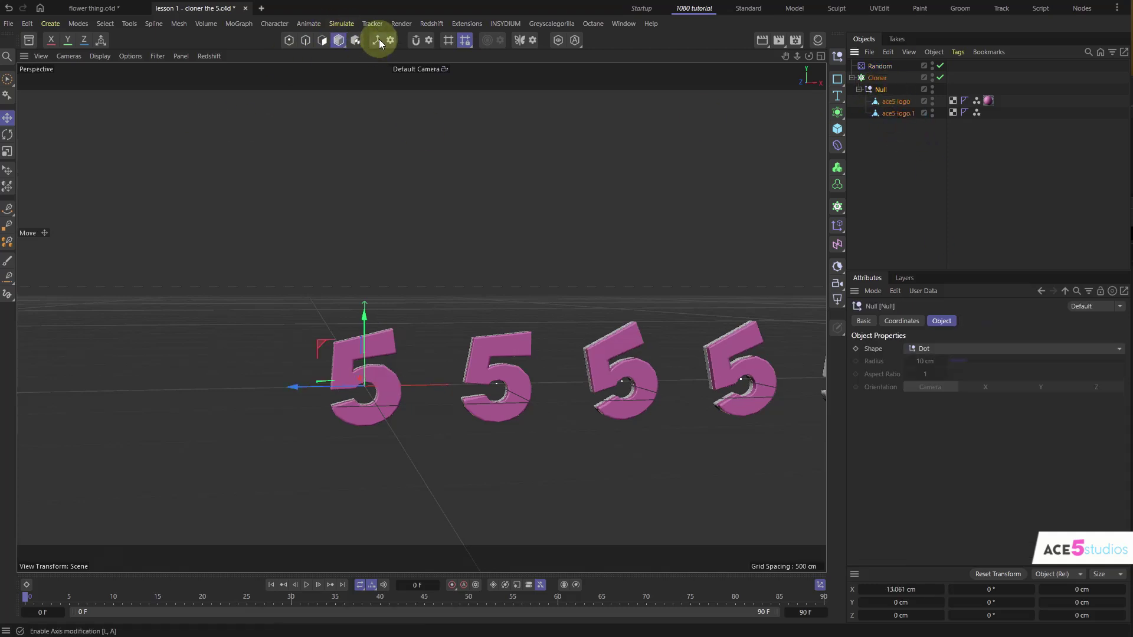
pyautogui.click(379, 43)
pyautogui.moveTo(367, 340); pyautogui.dragTo(368, 312)
# Vary the Random effector's R.P to see how the clones swing around the raised axis, ending at -22°.
pyautogui.click(879, 66)
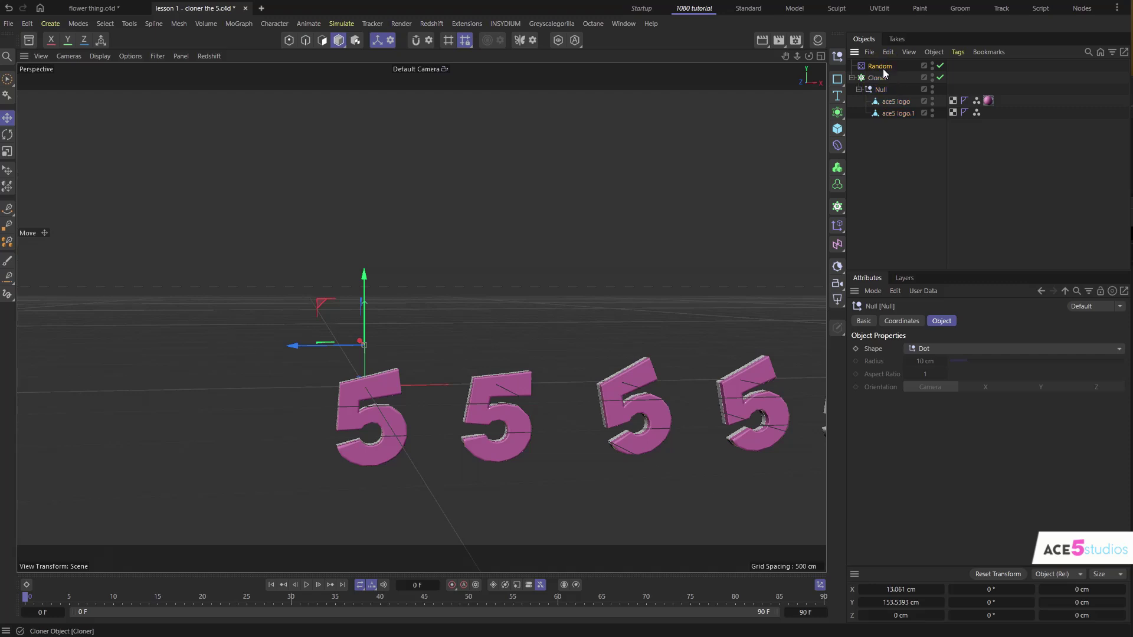
pyautogui.moveTo(960, 426)
pyautogui.mouseDown()
pyautogui.moveTo(924, 426)
pyautogui.moveTo(962, 426)
pyautogui.moveTo(947, 426)
pyautogui.mouseUp()
pyautogui.keyDown('alt'); pyautogui.moveTo(703, 409); pyautogui.dragTo(460, 398, button='middle'); pyautogui.keyUp('alt')
pyautogui.keyDown('alt'); pyautogui.moveTo(530, 381); pyautogui.dragTo(503, 394, button='right'); pyautogui.keyUp('alt')
pyautogui.moveTo(943, 426); pyautogui.dragTo(937, 426)
# Undo the plain move of the Null, then lower only its axis to the base of the logos, about Y -70.5 cm.
pyautogui.click(859, 89)
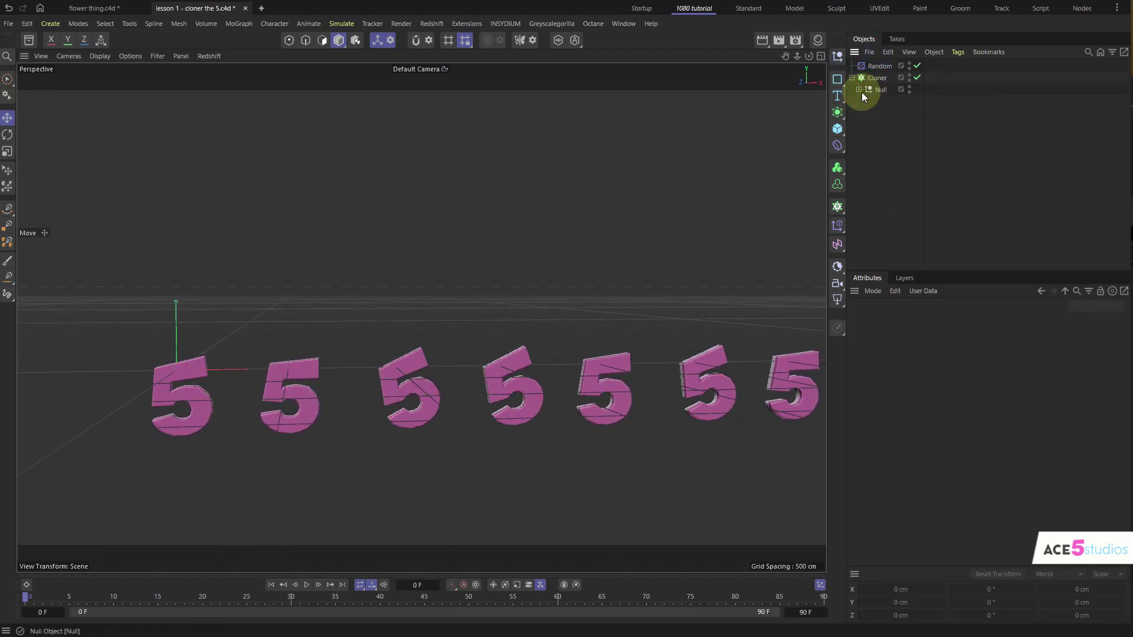
pyautogui.click(859, 90)
pyautogui.click(887, 92)
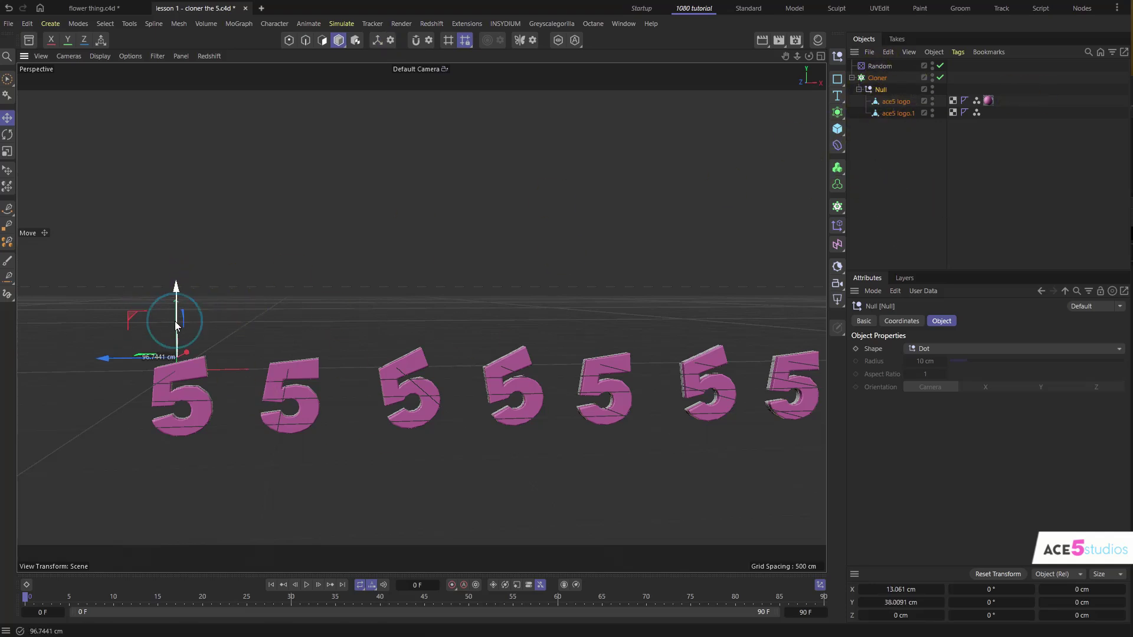
pyautogui.hotkey('ctrl', 'z')
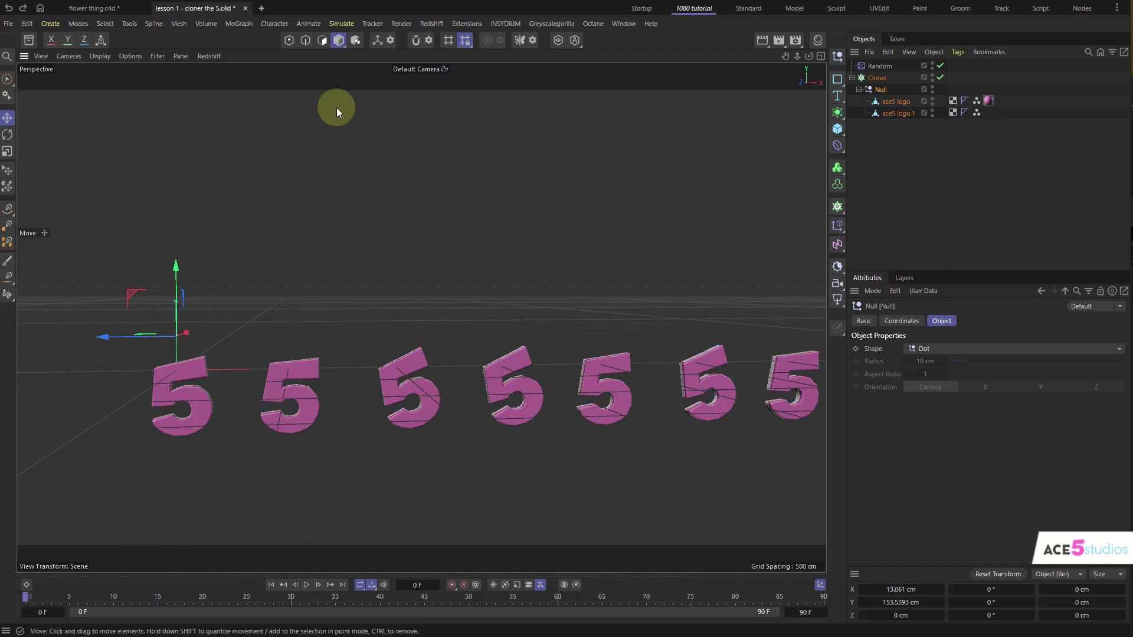
pyautogui.click(381, 40)
pyautogui.moveTo(161, 296); pyautogui.dragTo(526, 228)
# Compare the row of clones with the Random effector off and on, and inspect the Null's axis from several angles.
pyautogui.click(940, 65)
pyautogui.click(940, 65)
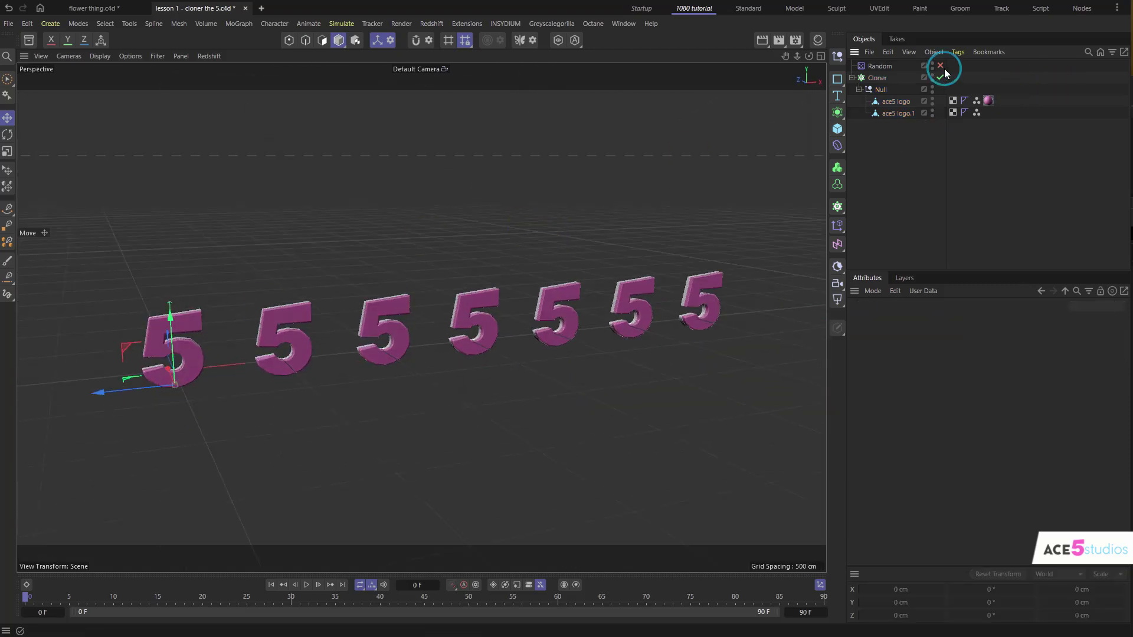
pyautogui.keyDown('alt'); pyautogui.moveTo(403, 318); pyautogui.dragTo(378, 312); pyautogui.keyUp('alt')
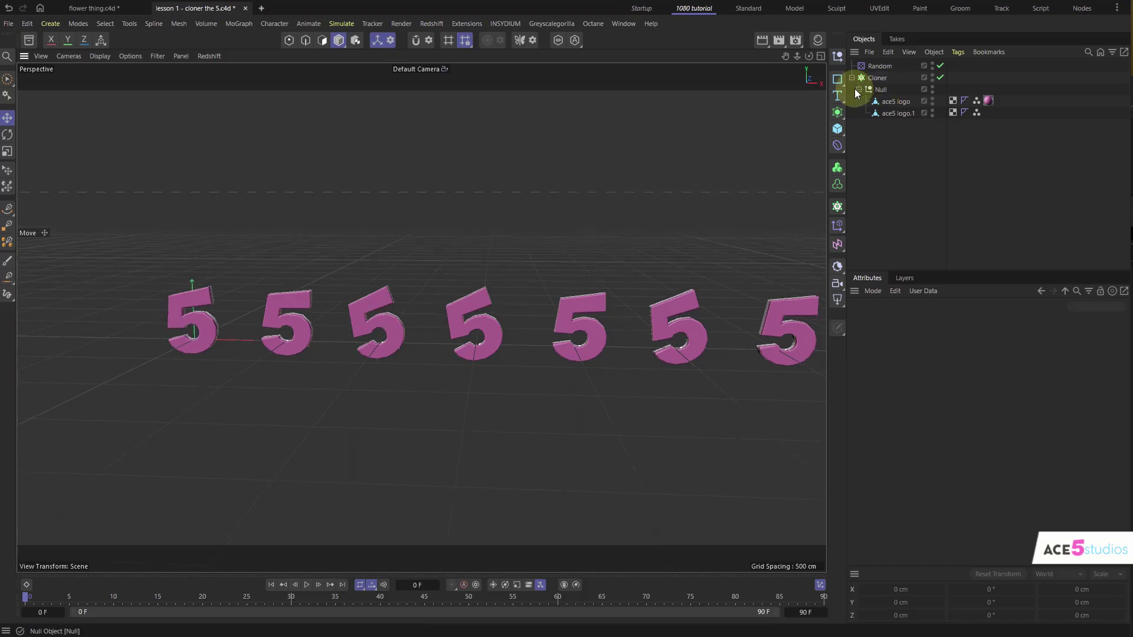
pyautogui.click(880, 79)
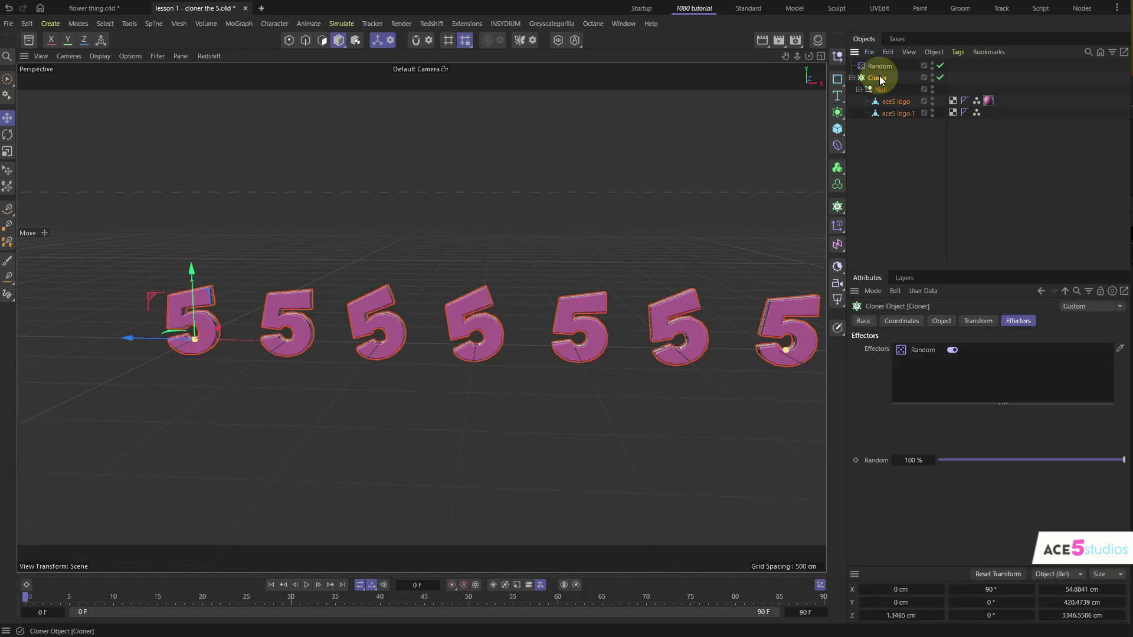
pyautogui.click(880, 89)
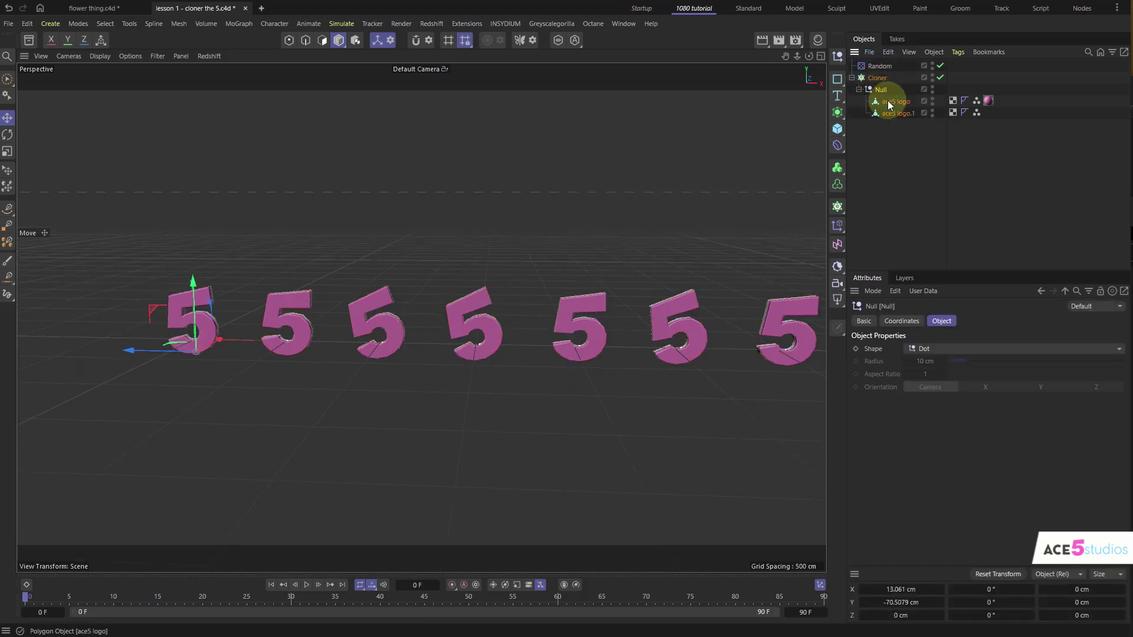
pyautogui.keyDown('alt'); pyautogui.moveTo(260, 317); pyautogui.dragTo(286, 296); pyautogui.keyUp('alt')
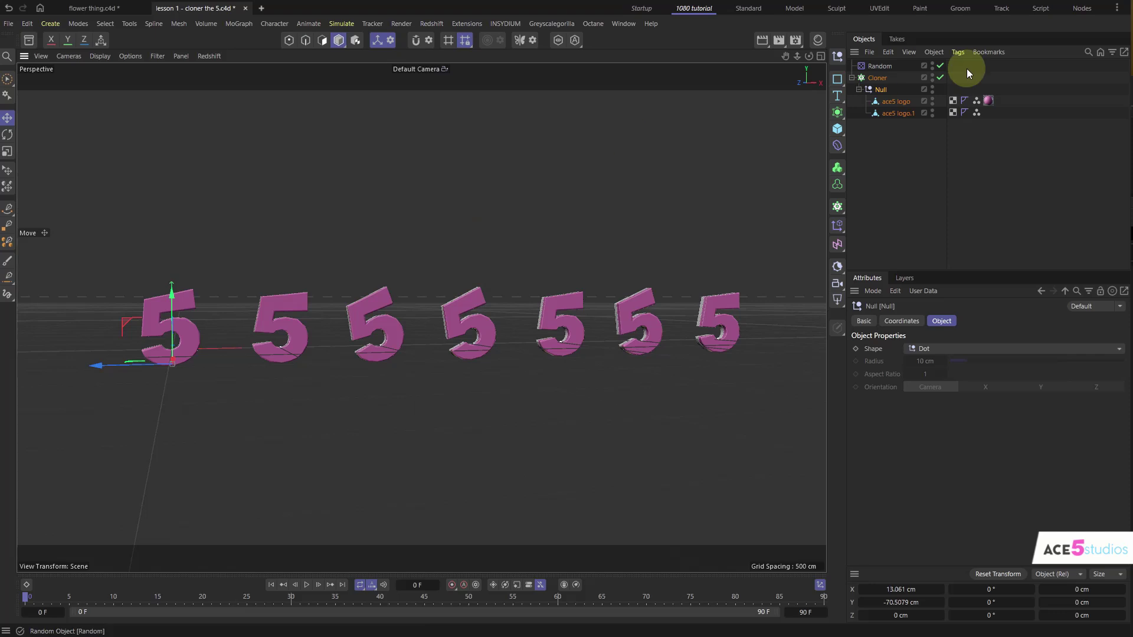
pyautogui.keyDown('alt'); pyautogui.moveTo(519, 286); pyautogui.dragTo(529, 289); pyautogui.keyUp('alt')
# Raise the Cloner so the row of 5 logos stands on the floor grid.
pyautogui.click(879, 79)
pyautogui.moveTo(181, 277); pyautogui.dragTo(183, 259)
pyautogui.moveTo(596, 308)
pyautogui.keyDown('alt'); pyautogui.mouseDown()
pyautogui.moveTo(578, 312)
pyautogui.moveTo(588, 304)
pyautogui.mouseUp(); pyautogui.keyUp('alt')
# Enable scale randomization in the Random effector, with Uniform Scale on and Scale set to 1.
pyautogui.click(879, 67)
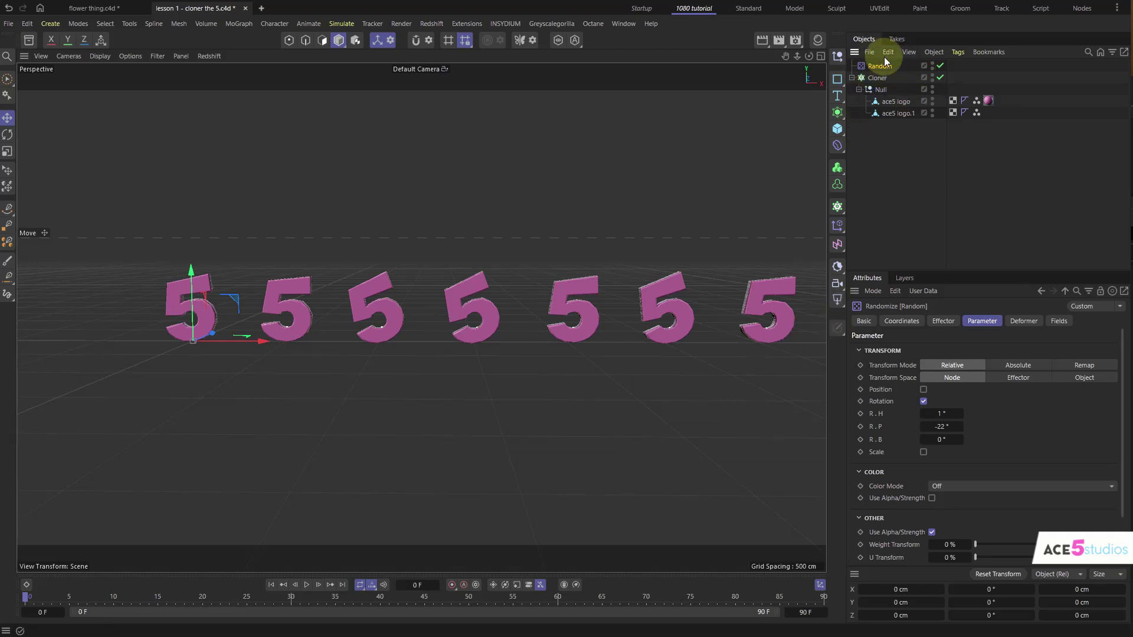
pyautogui.click(1058, 321)
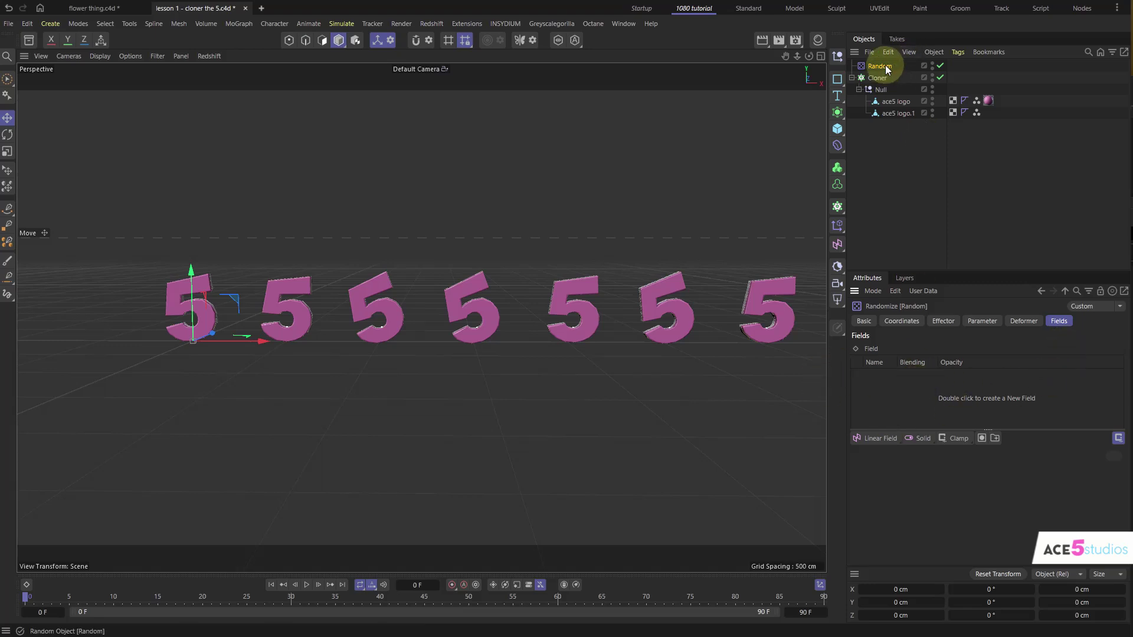
pyautogui.click(982, 324)
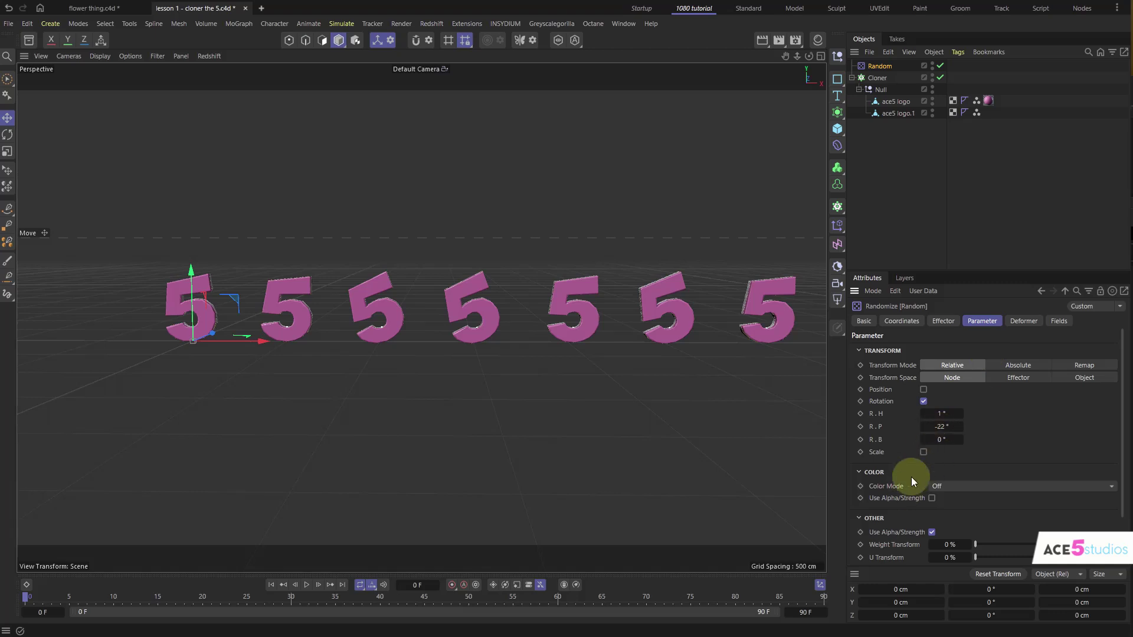
pyautogui.click(924, 452)
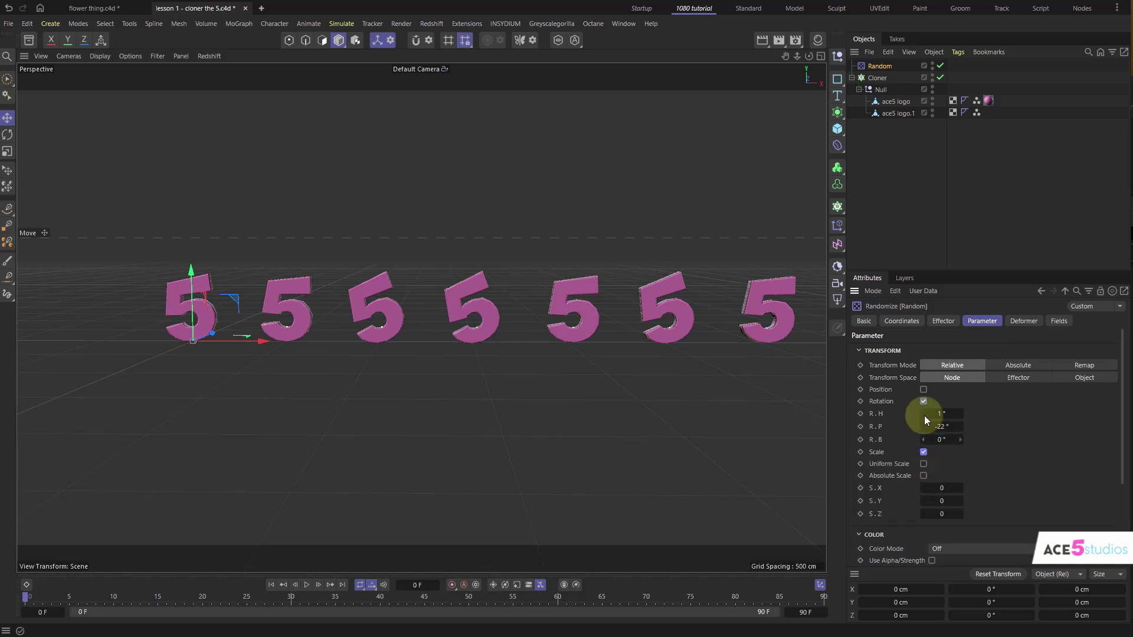
pyautogui.moveTo(938, 488); pyautogui.dragTo(964, 488)
pyautogui.click(924, 463)
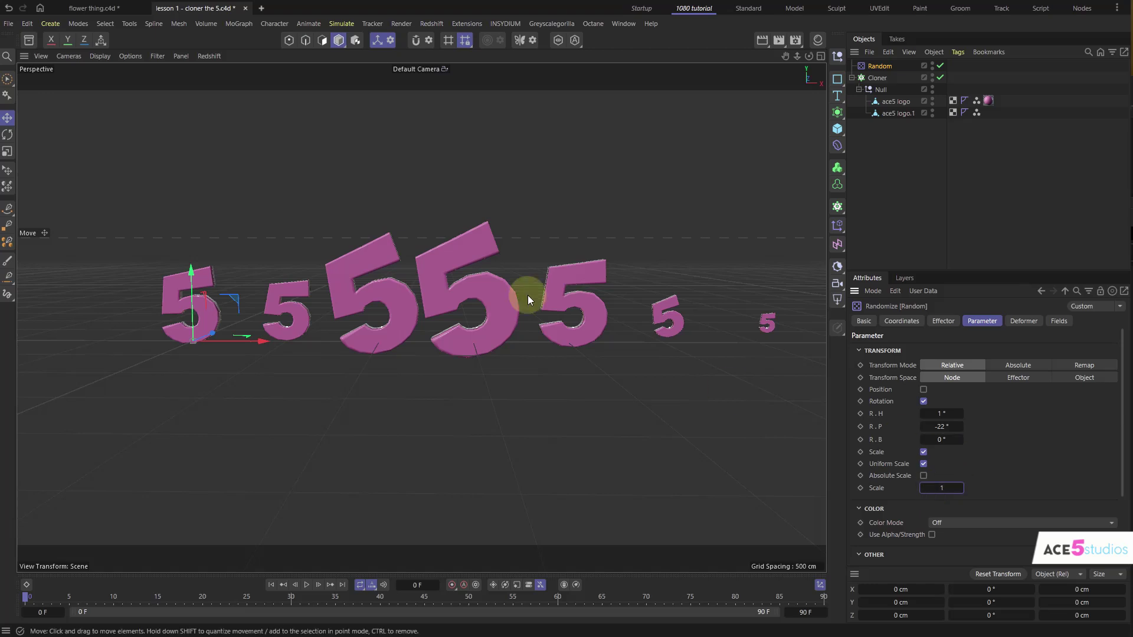
pyautogui.keyDown('alt'); pyautogui.moveTo(537, 317); pyautogui.dragTo(525, 316, button='middle'); pyautogui.keyUp('alt')
pyautogui.moveTo(525, 316)
pyautogui.keyDown('alt'); pyautogui.mouseDown(button='right')
pyautogui.moveTo(501, 306)
pyautogui.moveTo(524, 317)
pyautogui.mouseUp(button='right'); pyautogui.keyUp('alt')
pyautogui.moveTo(403, 338)
pyautogui.keyDown('alt'); pyautogui.mouseDown()
pyautogui.moveTo(482, 339)
pyautogui.moveTo(458, 343)
pyautogui.moveTo(527, 264)
pyautogui.mouseUp(); pyautogui.keyUp('alt')
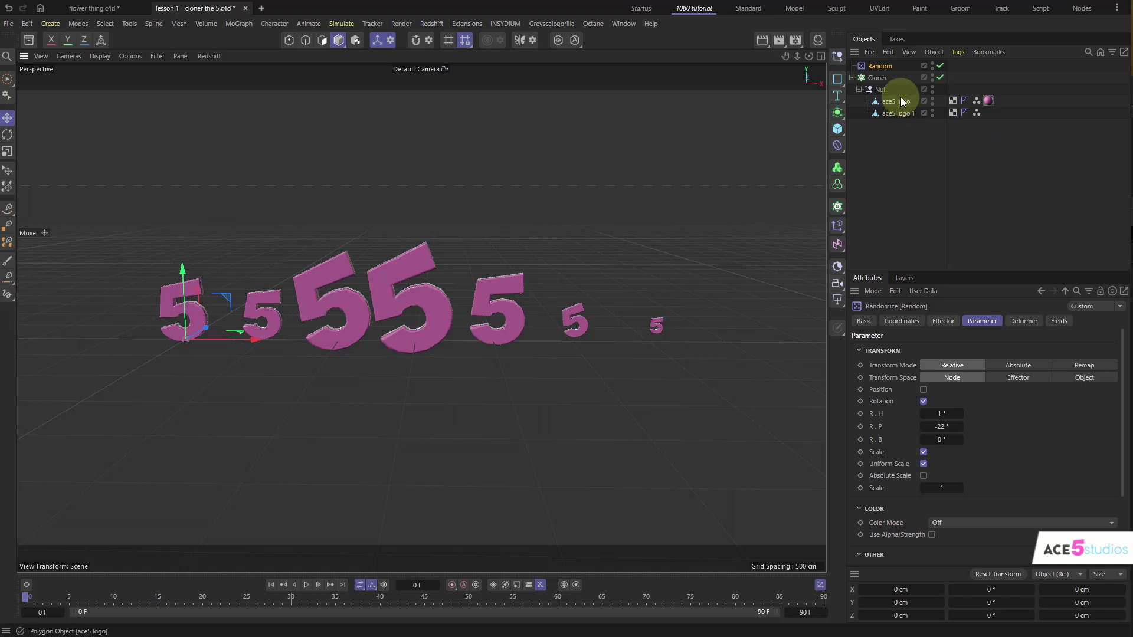
# Add a Spherical Field to the Random effector to limit its influence.
pyautogui.click(1066, 328)
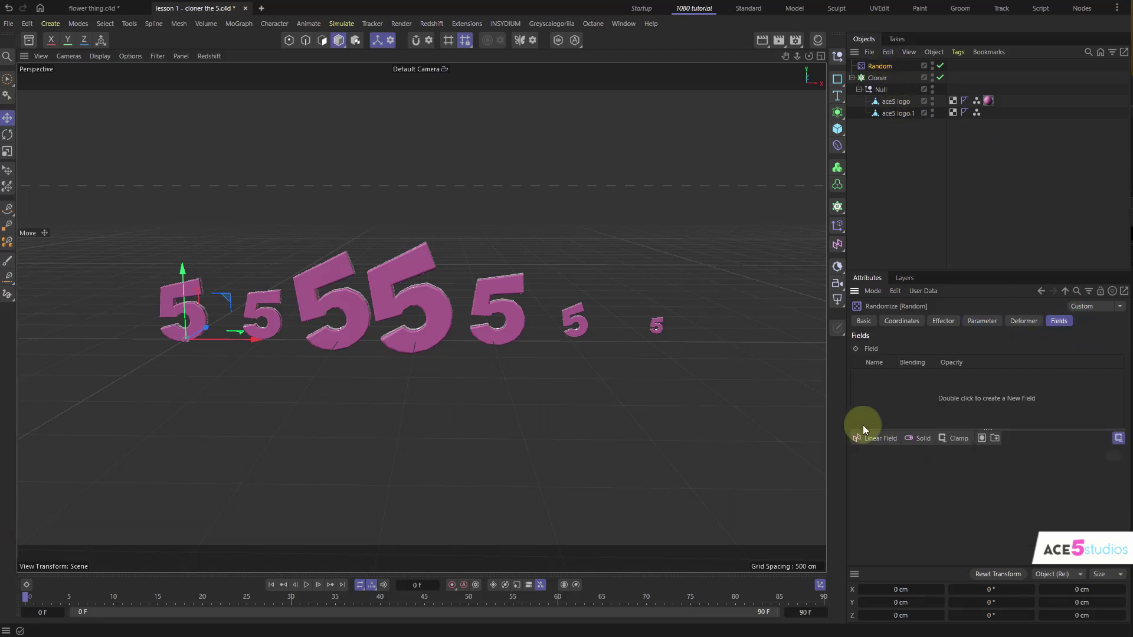
pyautogui.click(873, 444)
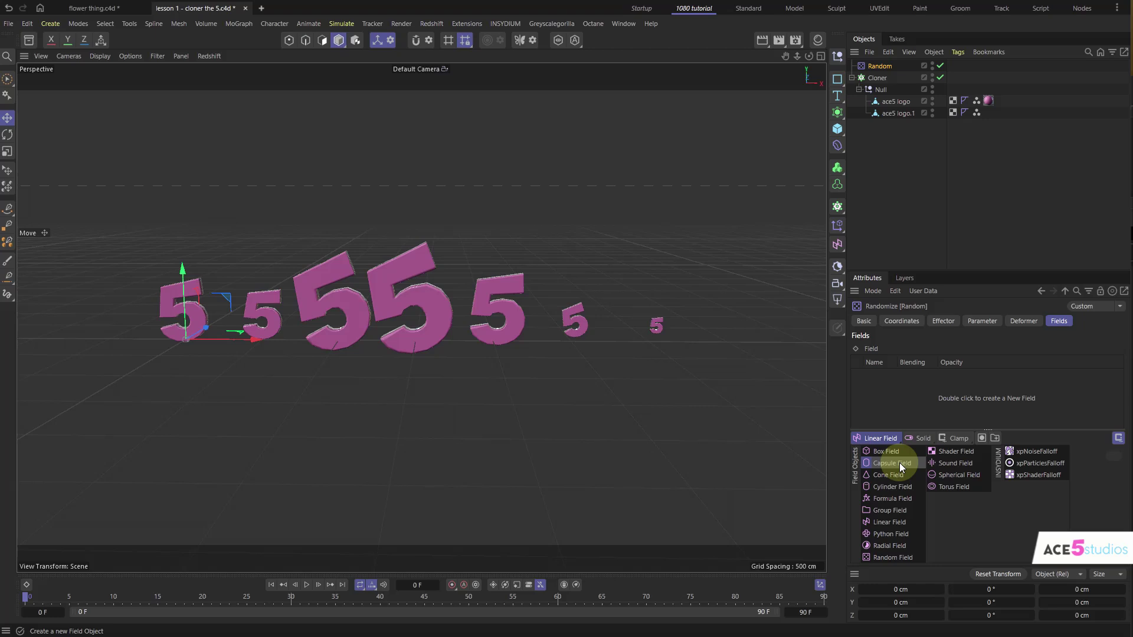
pyautogui.click(940, 476)
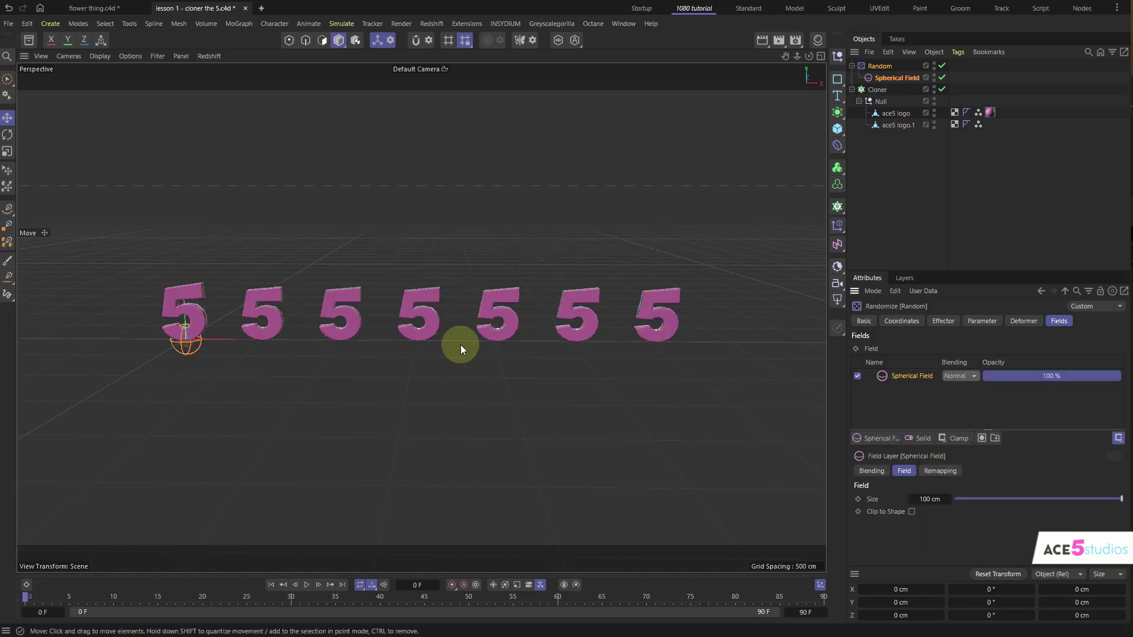
# Enlarge the Spherical Field to about 1197 cm and move it along the row of clones to about X 1408 cm.
pyautogui.press('t')
pyautogui.moveTo(150, 350); pyautogui.dragTo(530, 301)
pyautogui.moveTo(284, 330); pyautogui.dragTo(494, 323)
pyautogui.moveTo(424, 301); pyautogui.dragTo(649, 260)
pyautogui.press('e')
pyautogui.moveTo(253, 341); pyautogui.dragTo(462, 328)
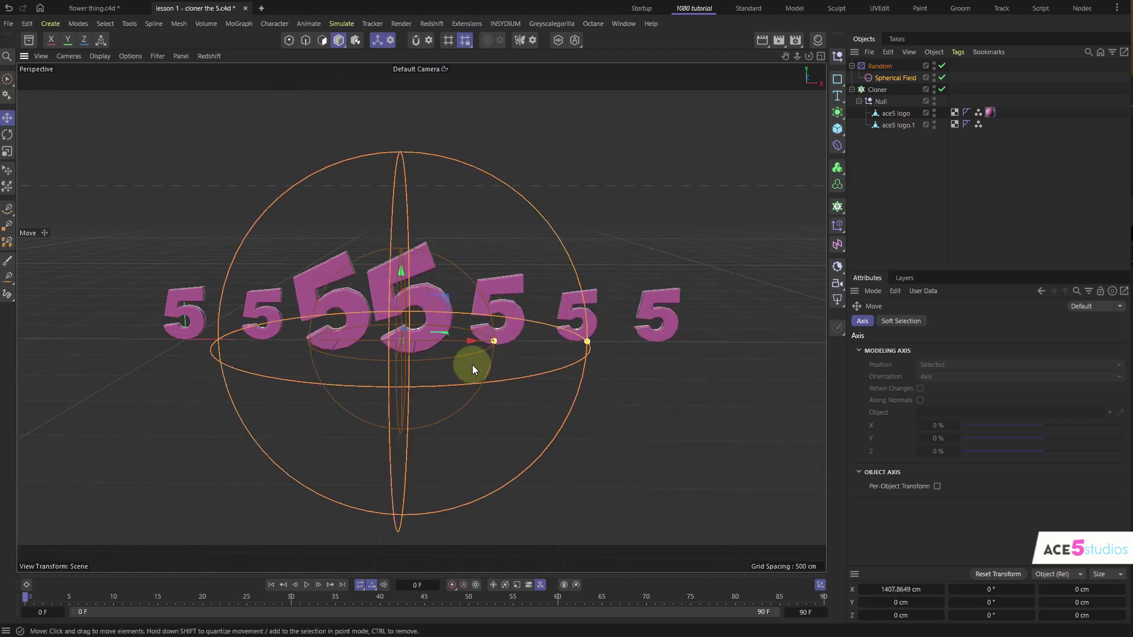
# Replace the Random effector with a Plain effector on the Cloner and set its P.Y to 464 cm.
pyautogui.click(878, 65)
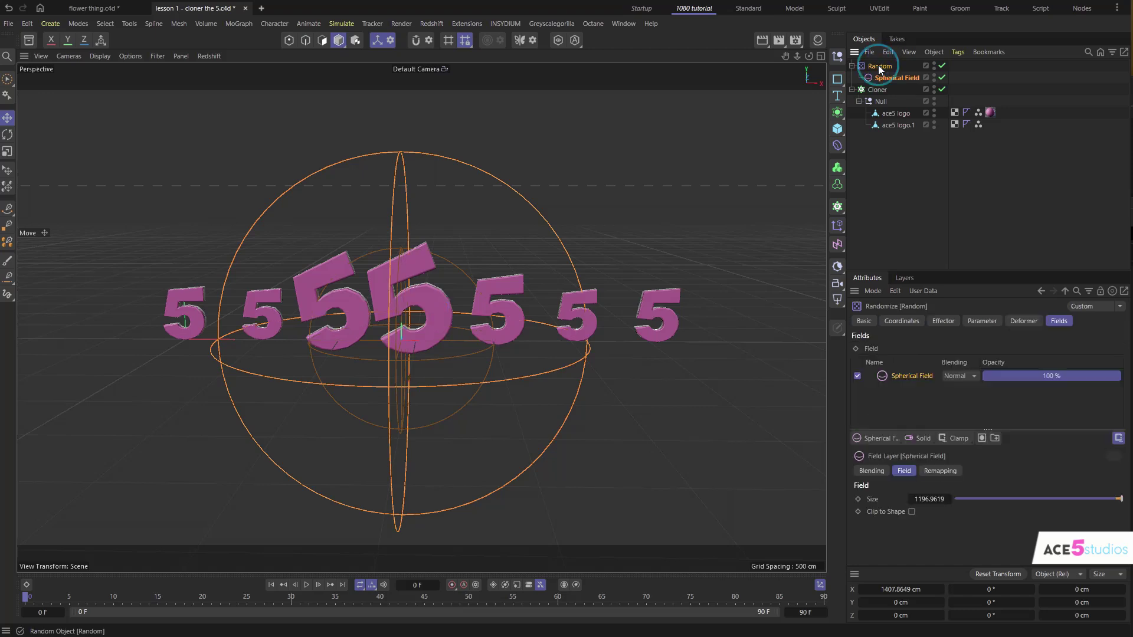
pyautogui.press('Delete')
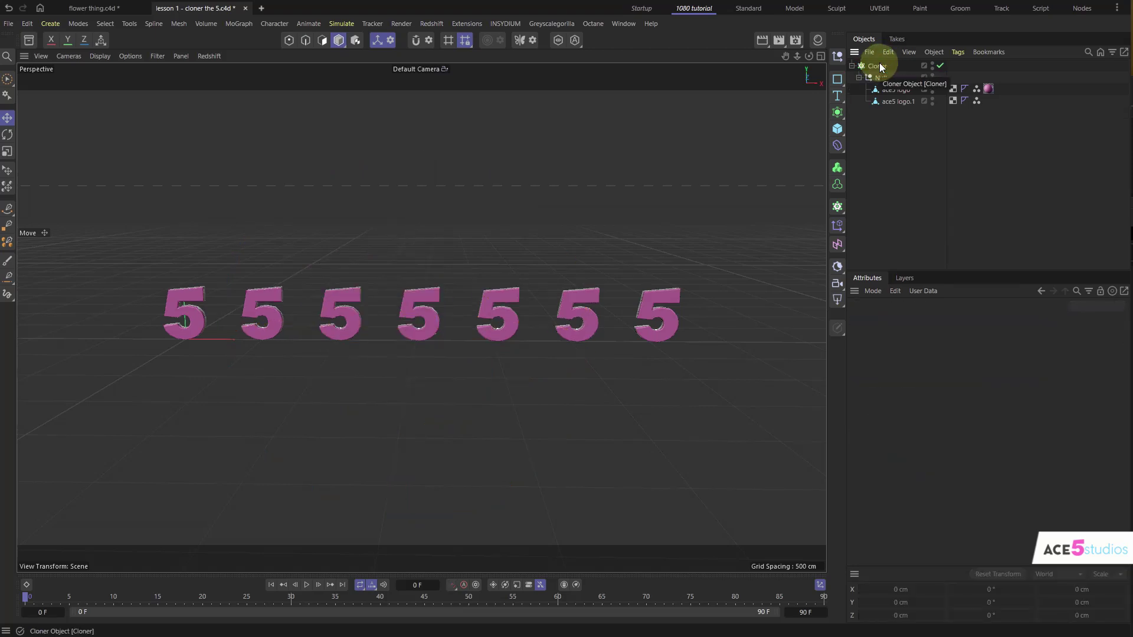
pyautogui.click(879, 64)
pyautogui.moveTo(838, 226); pyautogui.dragTo(882, 246)
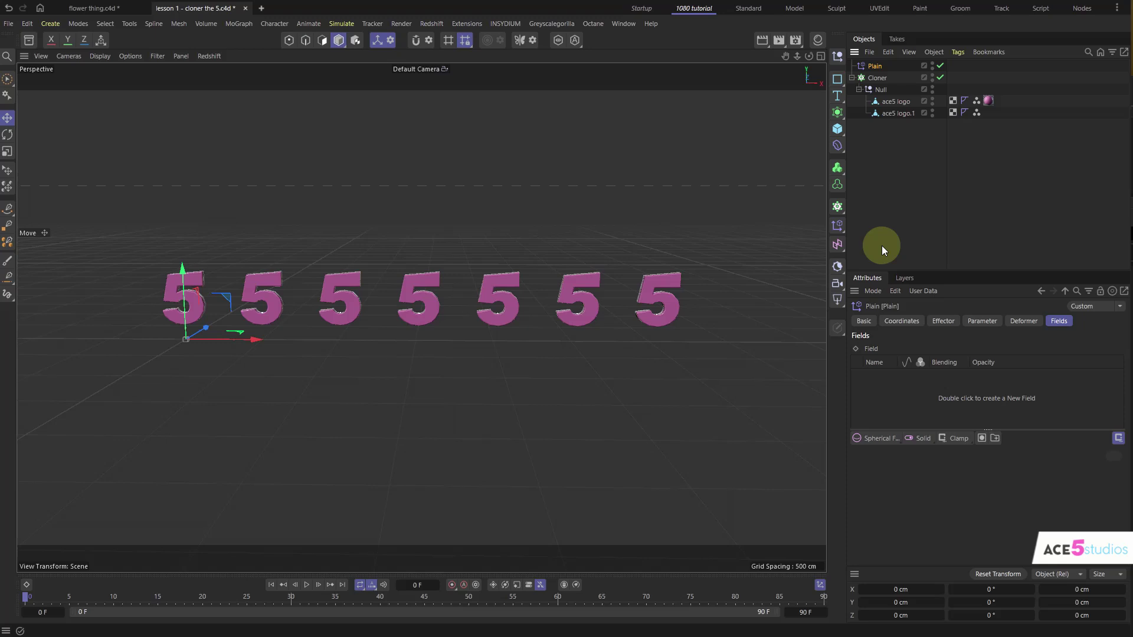
pyautogui.click(975, 320)
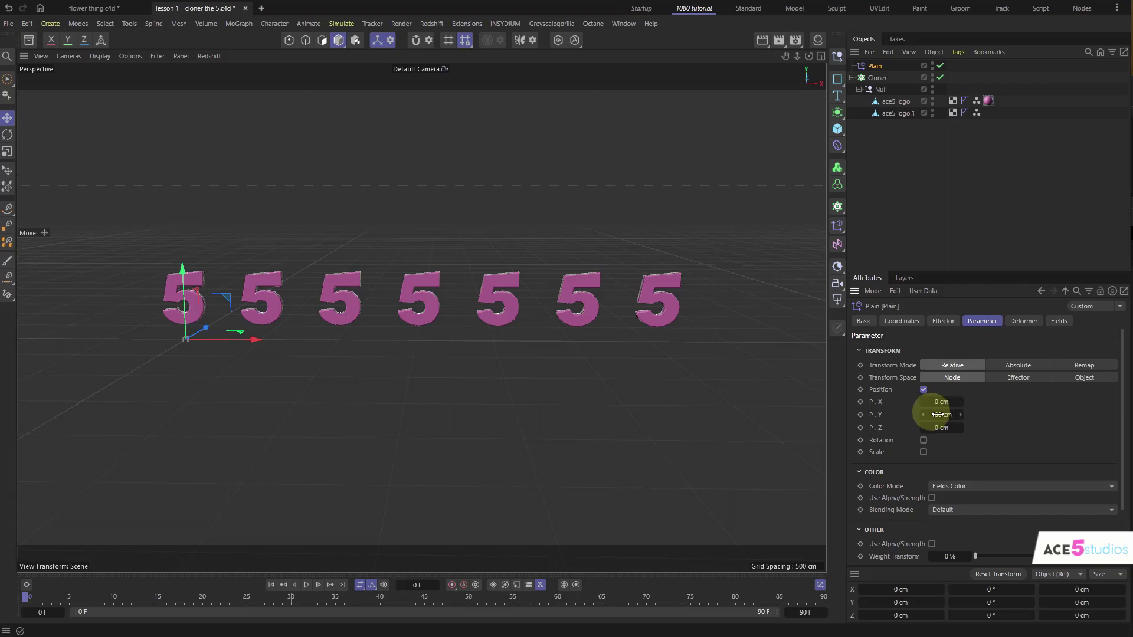
pyautogui.moveTo(938, 415); pyautogui.dragTo(971, 415)
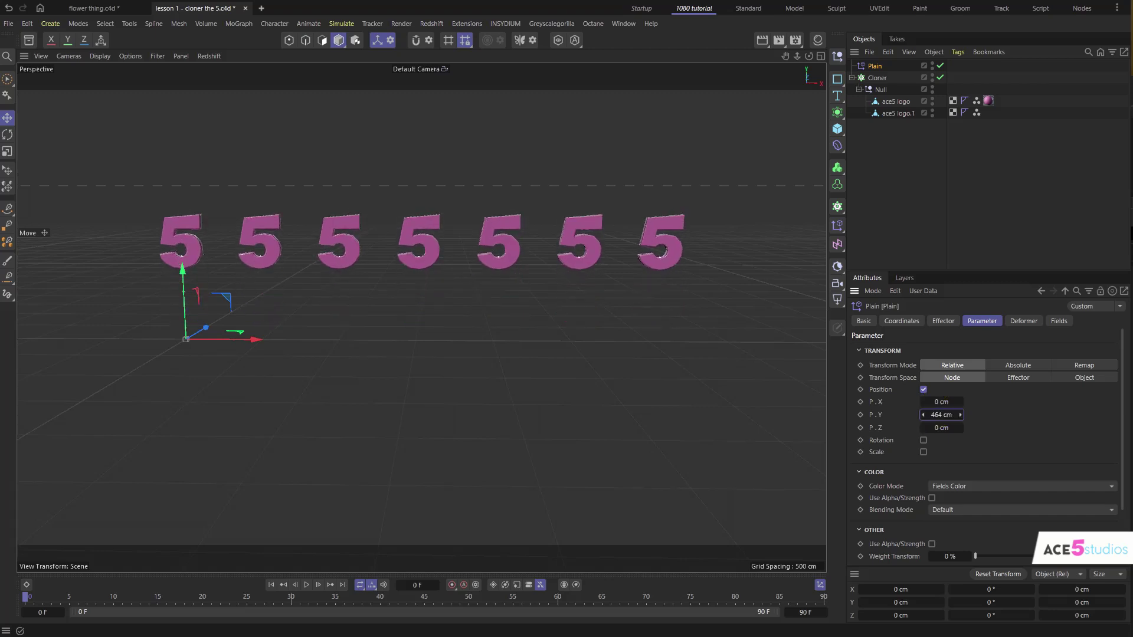
# Add a Linear Field to the Plain effector and move it along the row of clones to about X 1337 cm.
pyautogui.click(1059, 321)
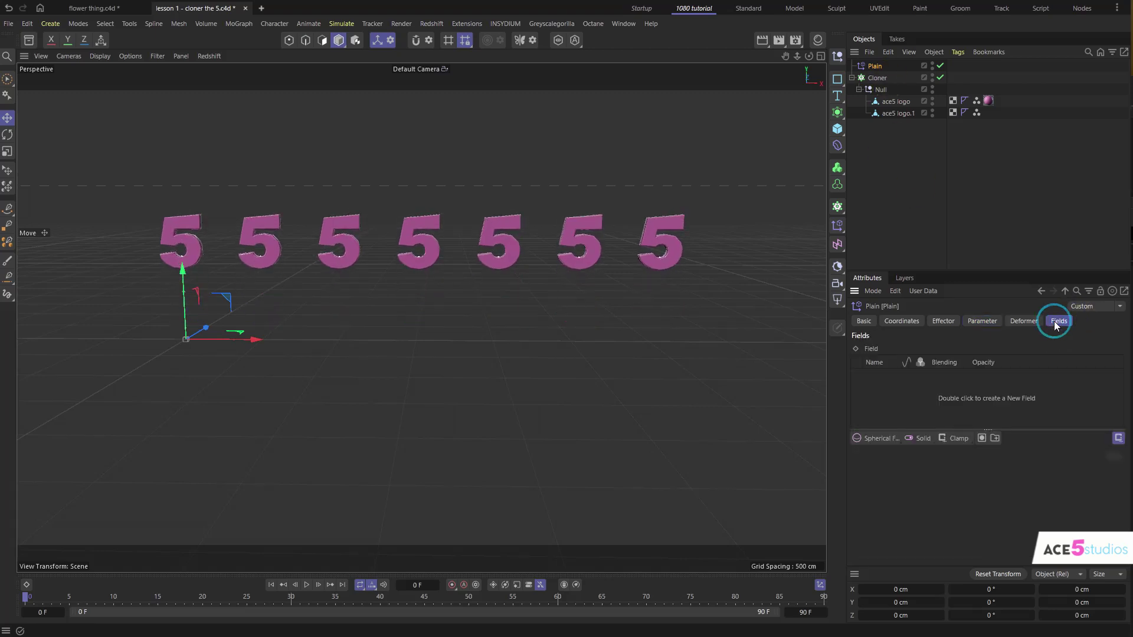
pyautogui.click(865, 438)
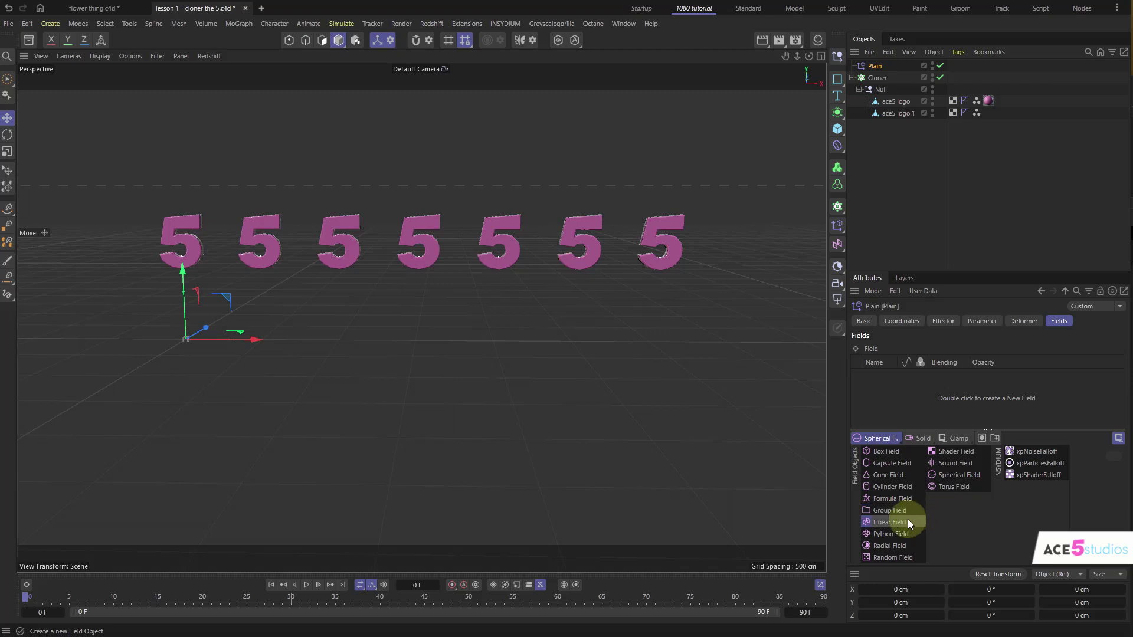
pyautogui.click(889, 521)
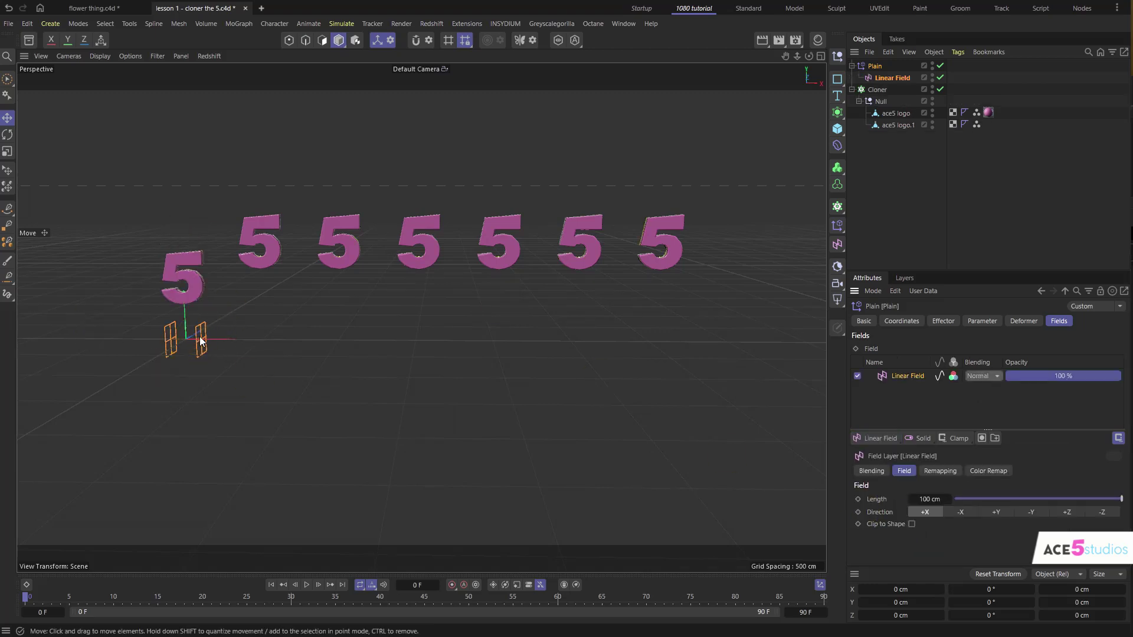
pyautogui.click(890, 78)
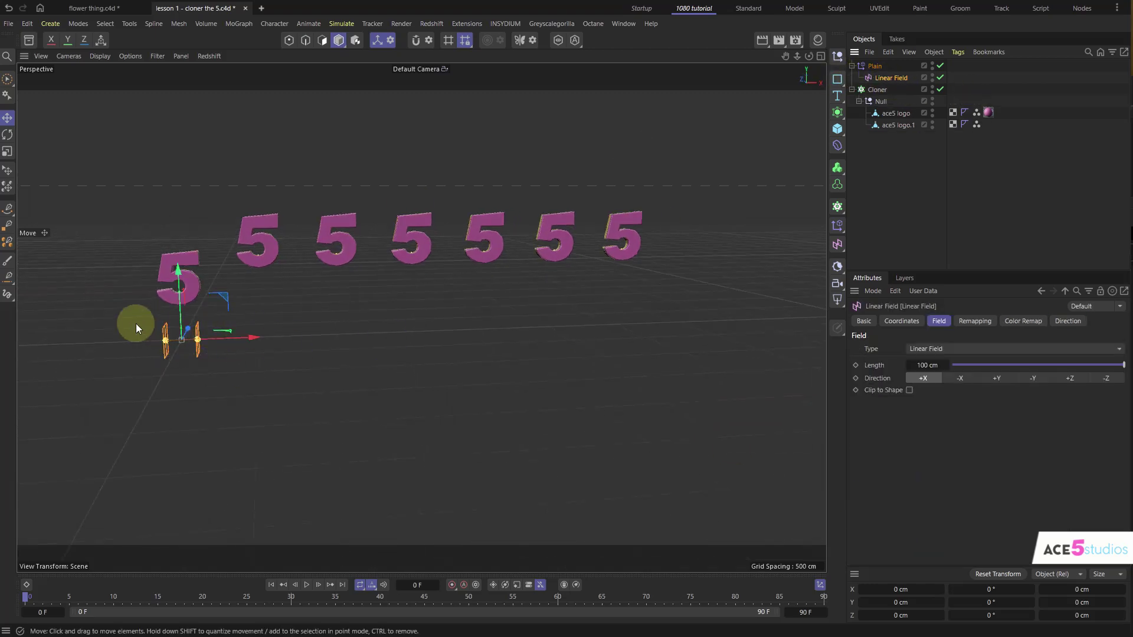
pyautogui.moveTo(245, 338); pyautogui.dragTo(439, 341)
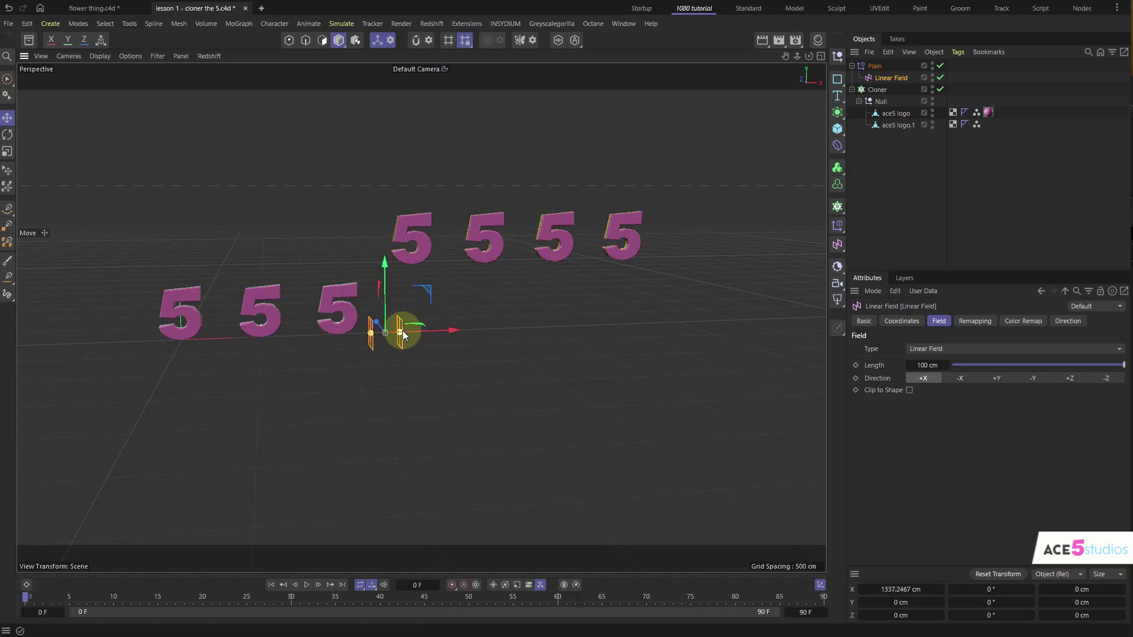
# Try rotating the Linear Field about its vertical axis.
pyautogui.press('r')
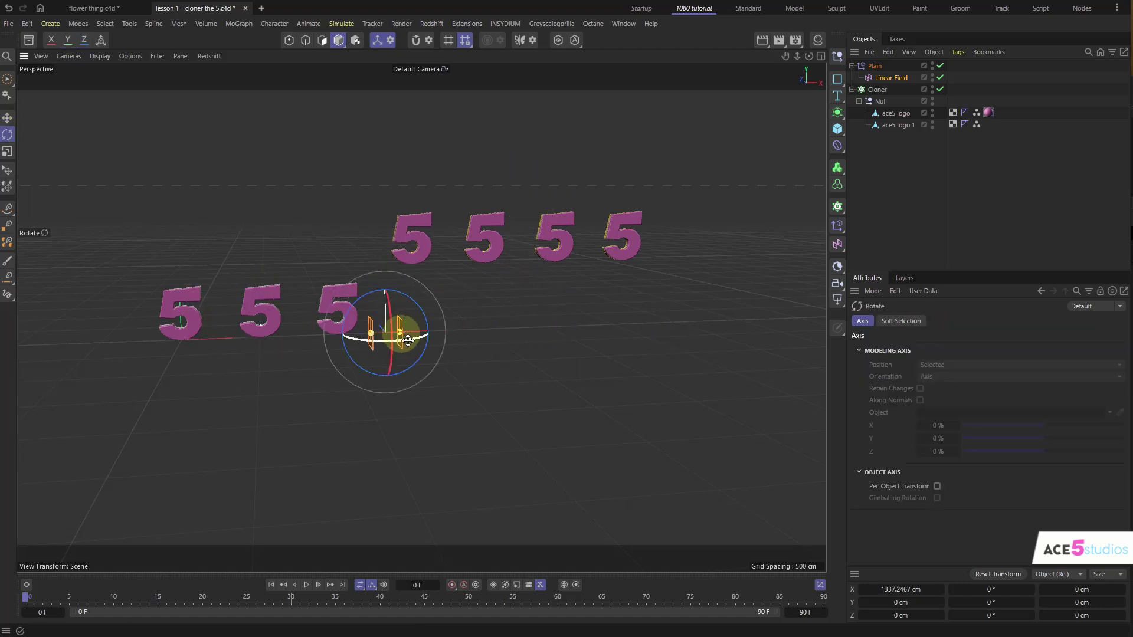
pyautogui.moveTo(353, 336)
pyautogui.mouseDown()
pyautogui.moveTo(124, 277)
pyautogui.moveTo(324, 321)
pyautogui.moveTo(446, 331)
pyautogui.moveTo(419, 336)
pyautogui.mouseUp()
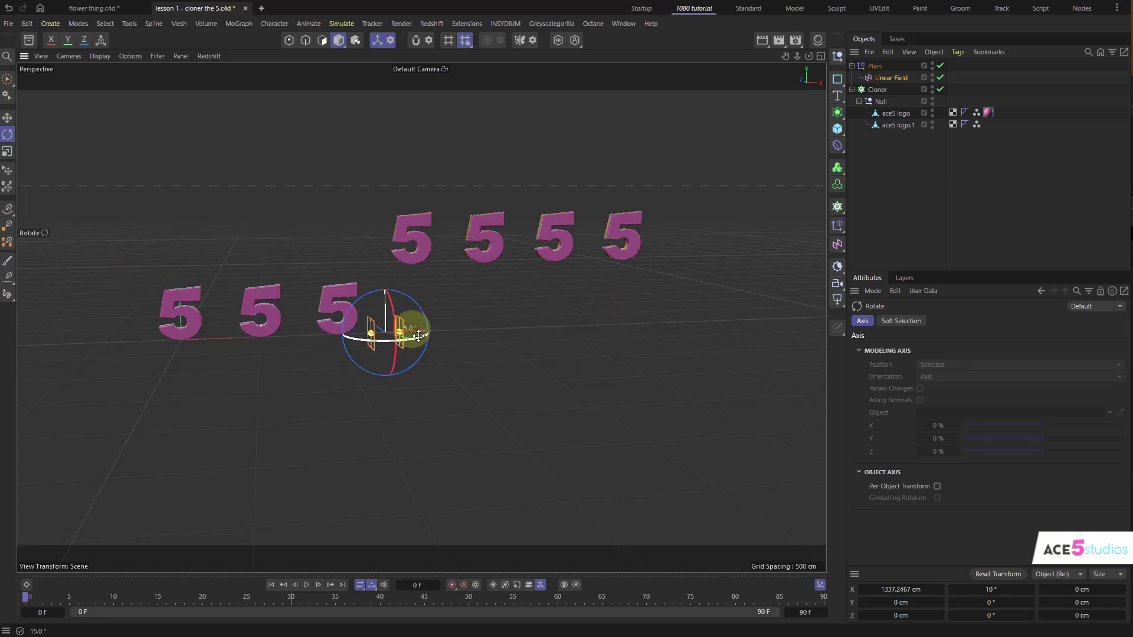
pyautogui.press('e')
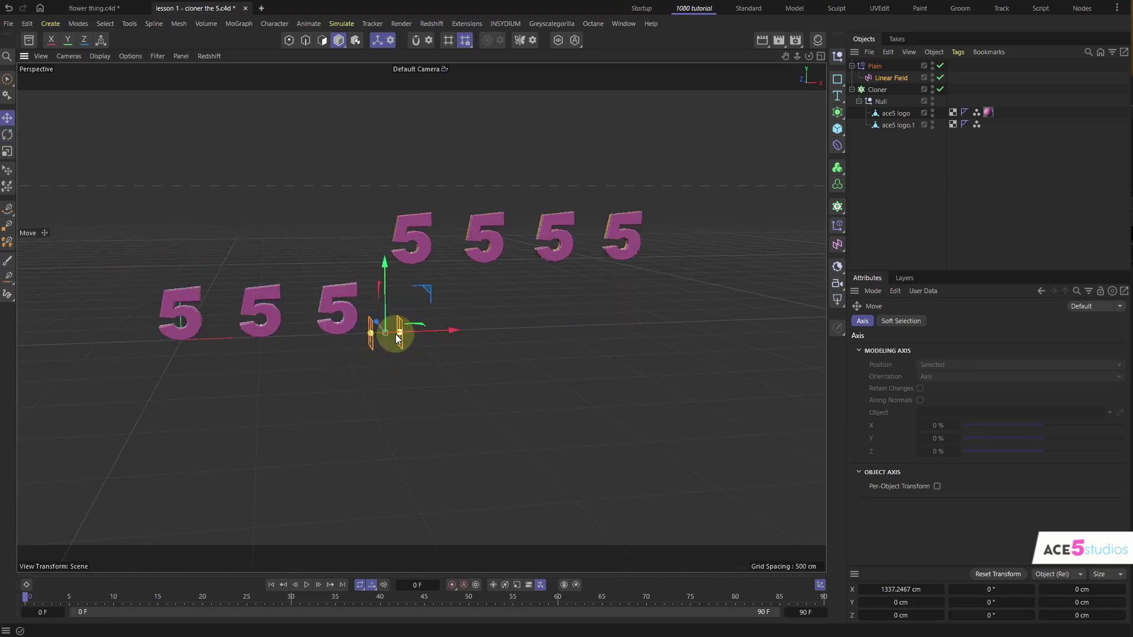
# Lengthen the Linear Field to about 1124 cm and change its type to Box Field.
pyautogui.moveTo(403, 336)
pyautogui.keyDown('alt'); pyautogui.mouseDown()
pyautogui.moveTo(520, 333)
pyautogui.moveTo(447, 273)
pyautogui.moveTo(446, 342)
pyautogui.moveTo(690, 344)
pyautogui.moveTo(655, 330)
pyautogui.moveTo(346, 328)
pyautogui.moveTo(685, 334)
pyautogui.moveTo(456, 340)
pyautogui.moveTo(622, 226)
pyautogui.mouseUp(); pyautogui.keyUp('alt')
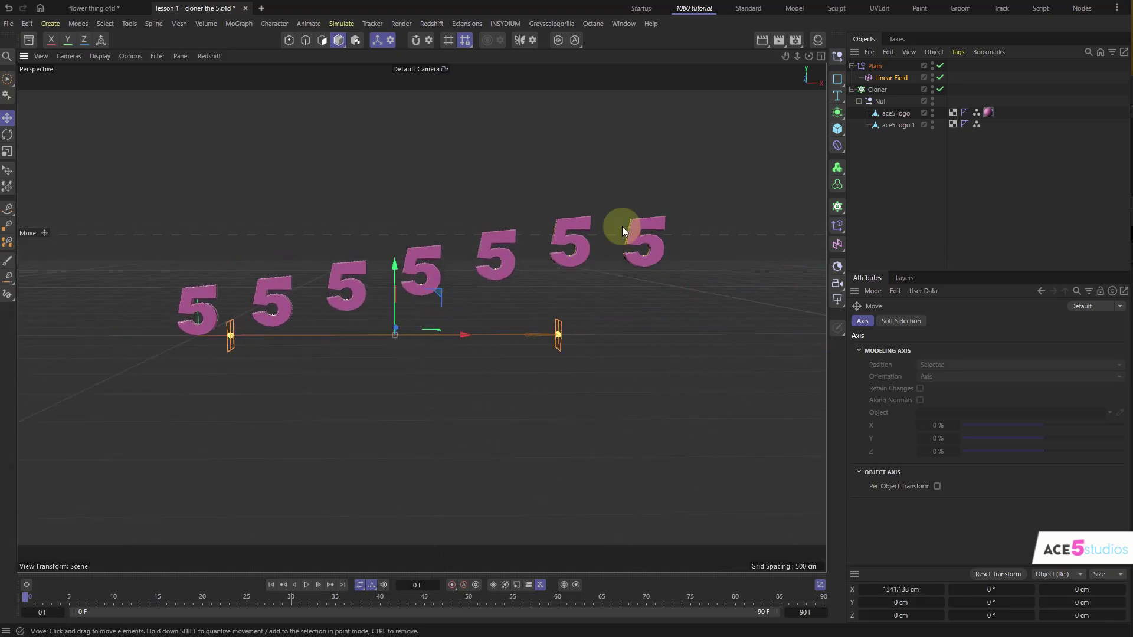
pyautogui.click(882, 78)
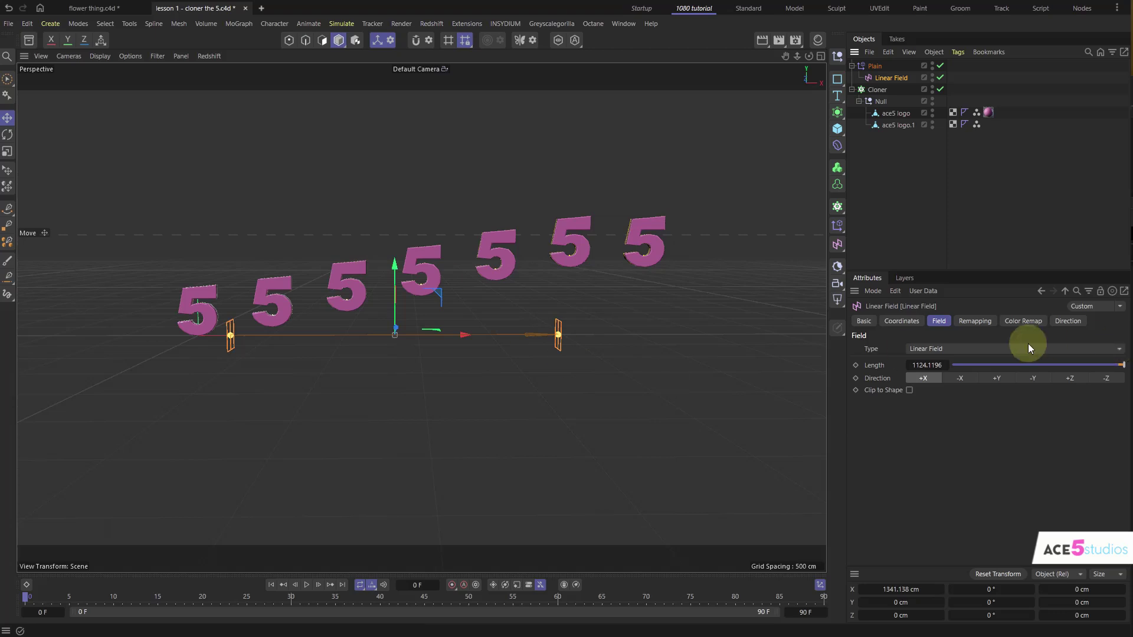
pyautogui.click(981, 349)
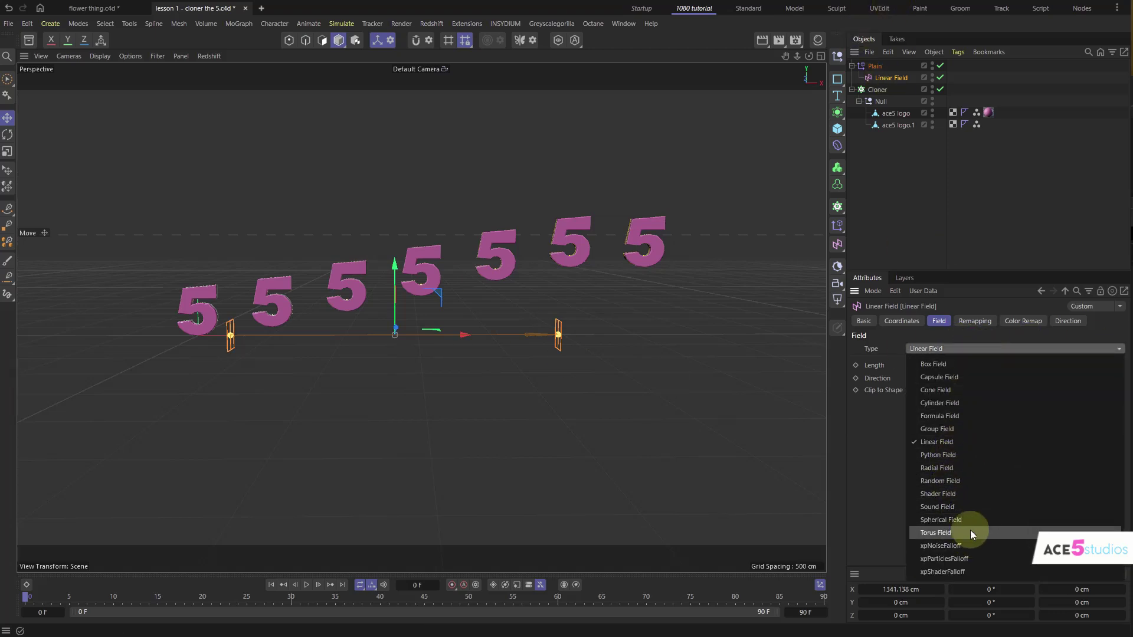
pyautogui.click(969, 365)
# Scale the Box Field up to about 420 cm per side and stretch its X size to about 796 cm.
pyautogui.press('t')
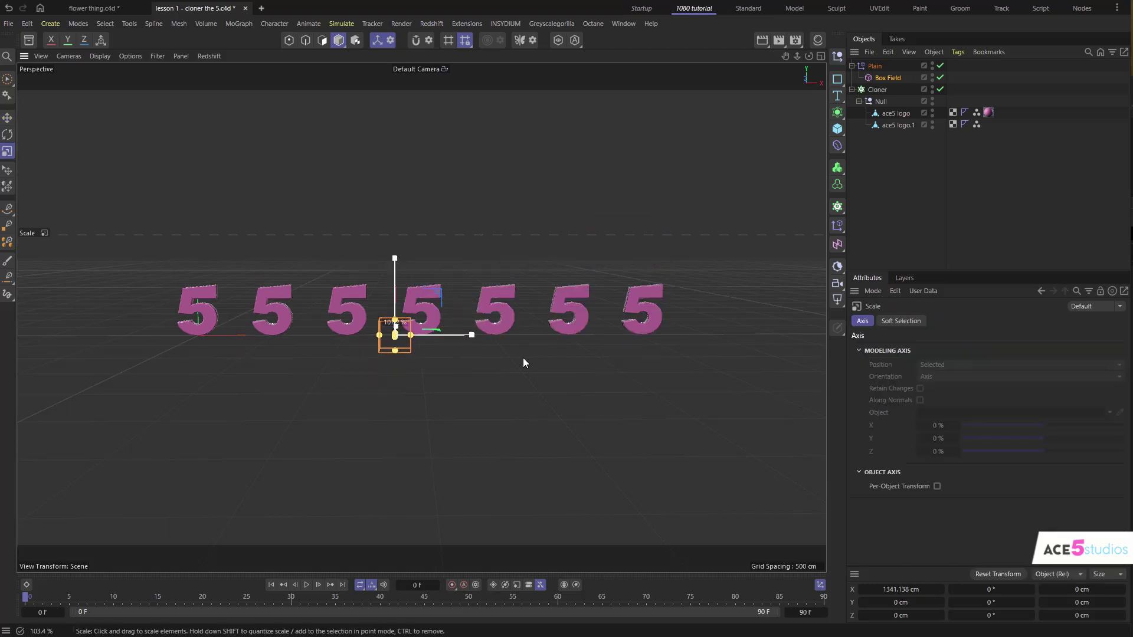
pyautogui.moveTo(523, 357); pyautogui.dragTo(552, 341)
pyautogui.keyDown('alt'); pyautogui.moveTo(450, 337); pyautogui.dragTo(549, 298); pyautogui.keyUp('alt')
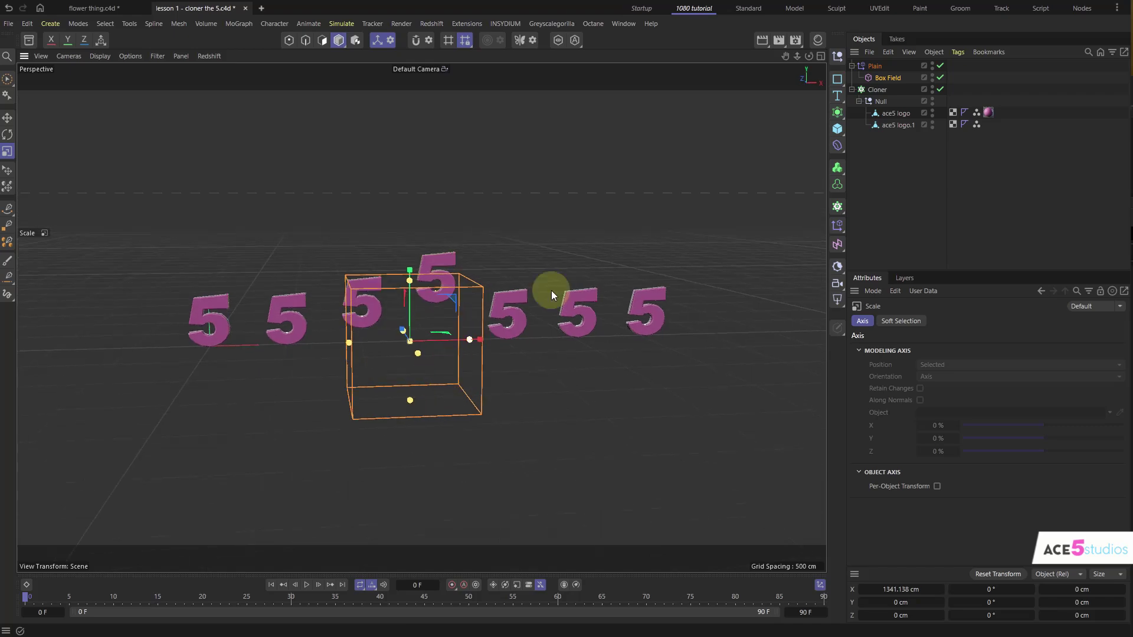
pyautogui.click(871, 79)
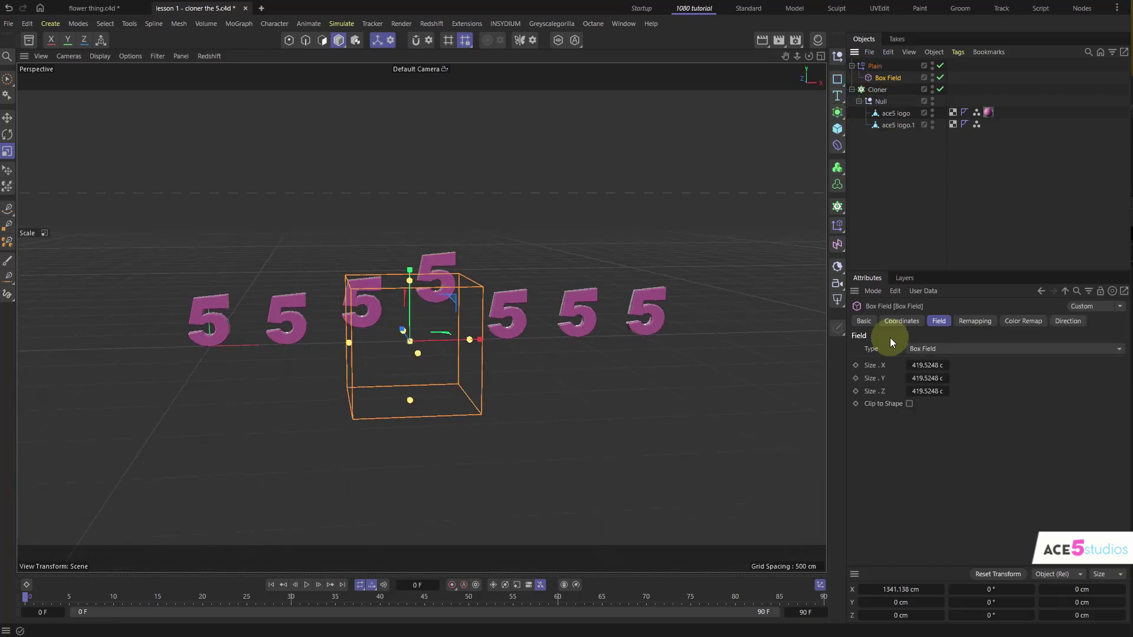
pyautogui.click(980, 322)
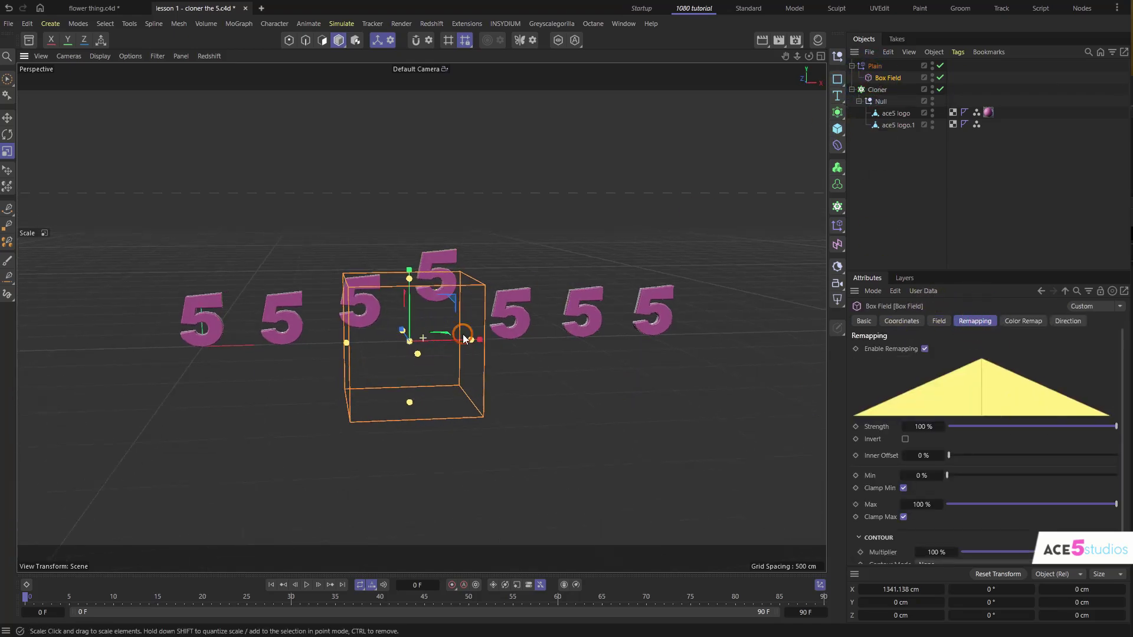
pyautogui.scroll(5, 463, 334)
pyautogui.moveTo(497, 348); pyautogui.dragTo(583, 348)
pyautogui.keyDown('alt'); pyautogui.moveTo(515, 357); pyautogui.dragTo(563, 354); pyautogui.keyUp('alt')
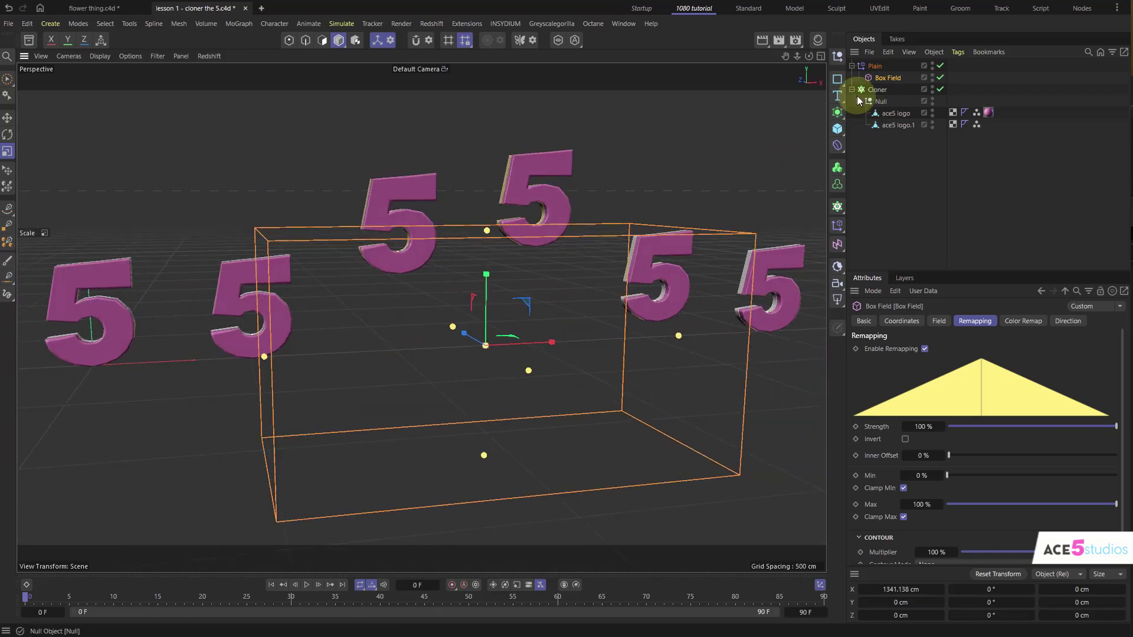
# Change the field type to Spherical Field and enlarge it to about 625 cm.
pyautogui.click(876, 79)
pyautogui.click(935, 322)
pyautogui.click(935, 321)
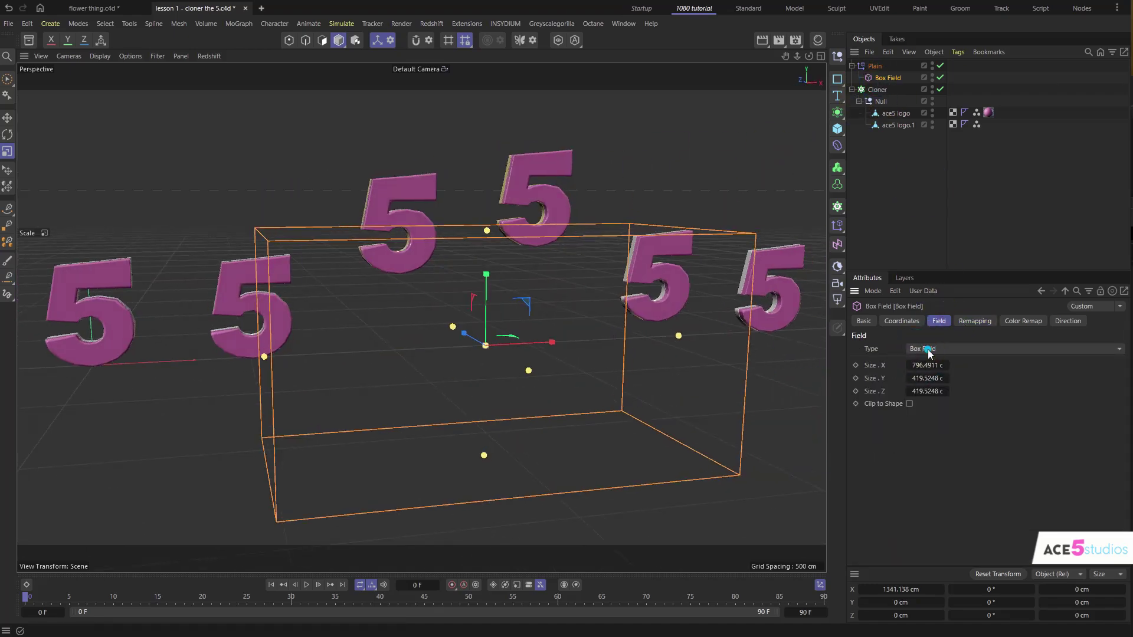
pyautogui.click(927, 349)
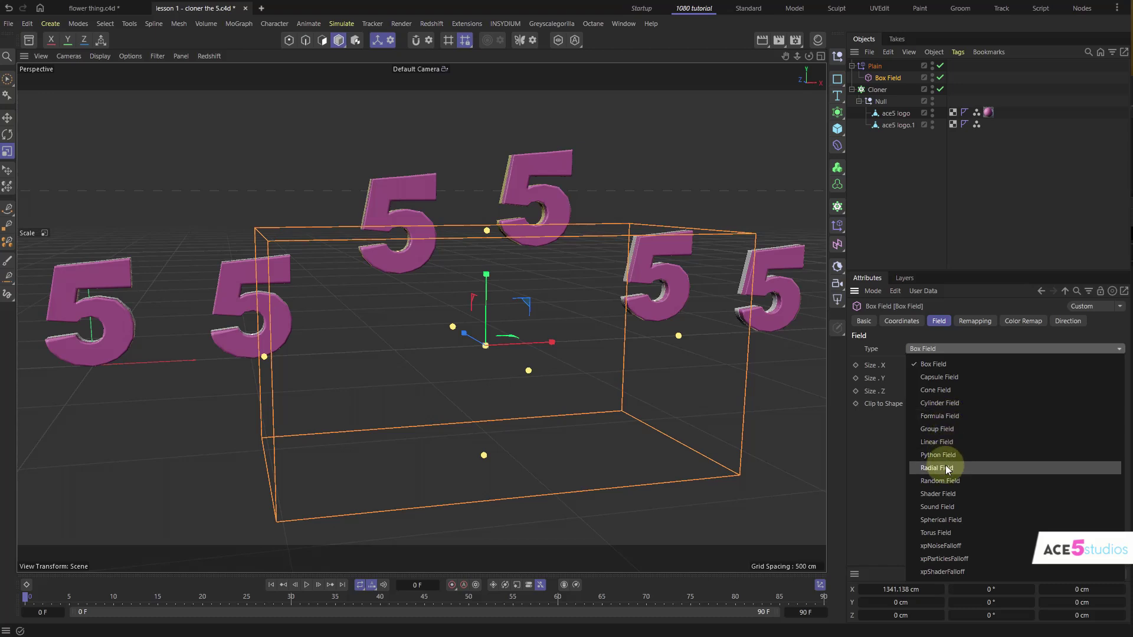
pyautogui.click(953, 521)
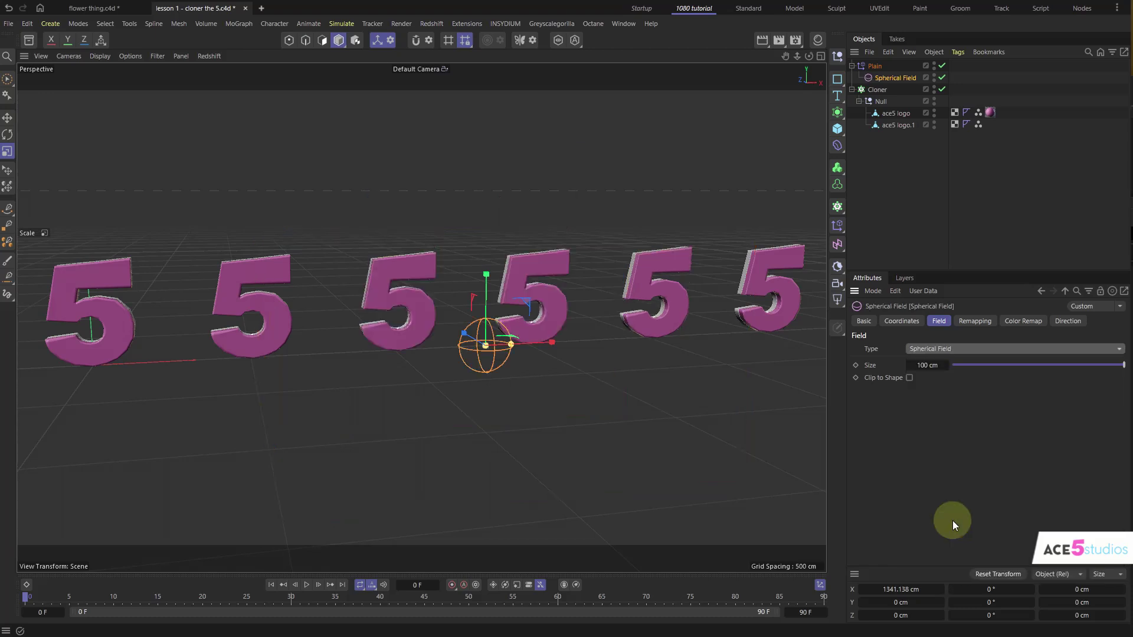
pyautogui.moveTo(521, 391); pyautogui.dragTo(805, 346)
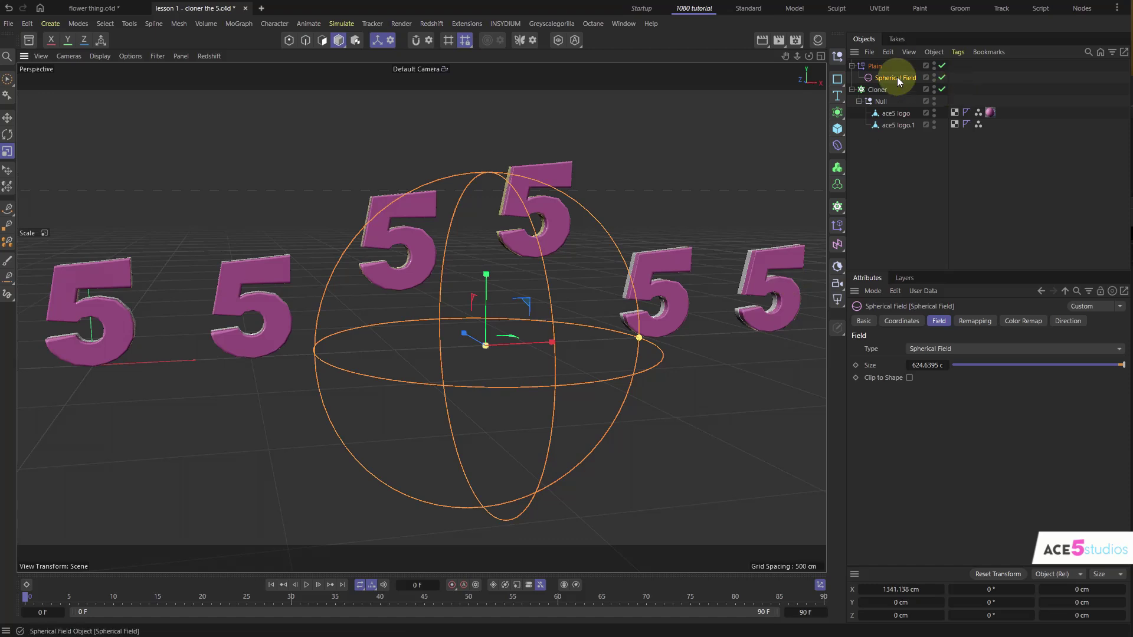
# Raise the Spherical Field's inner offset to 51 % and adjust it to about 40.5 % on the inner sphere.
pyautogui.click(974, 321)
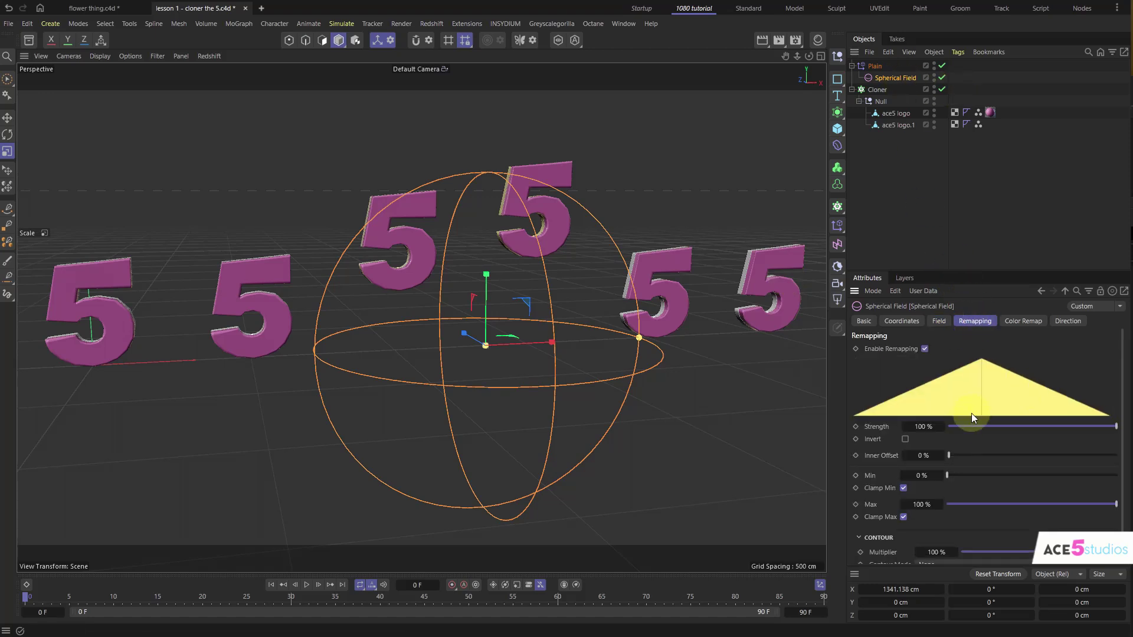
pyautogui.moveTo(964, 458); pyautogui.dragTo(1033, 456)
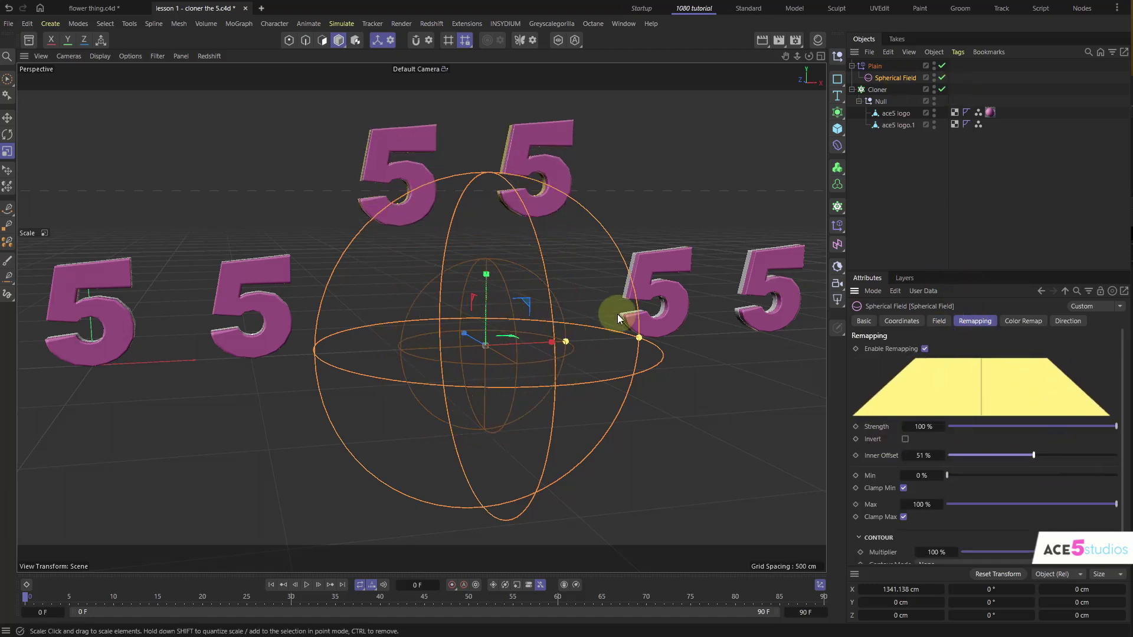
pyautogui.keyDown('alt'); pyautogui.moveTo(516, 335); pyautogui.dragTo(430, 286); pyautogui.keyUp('alt')
pyautogui.moveTo(443, 366); pyautogui.dragTo(552, 378)
pyautogui.moveTo(477, 377); pyautogui.dragTo(380, 277)
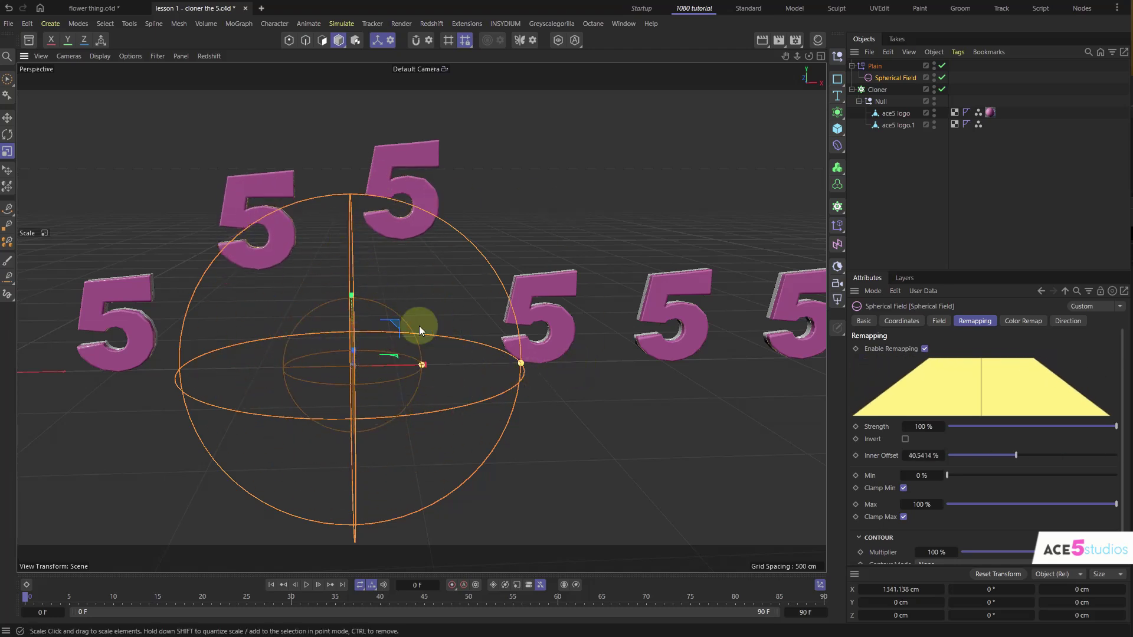
# Enlarge the Spherical Field to span most of the clone row and shrink its inner offset to about 8.3 %.
pyautogui.moveTo(531, 365); pyautogui.dragTo(644, 373)
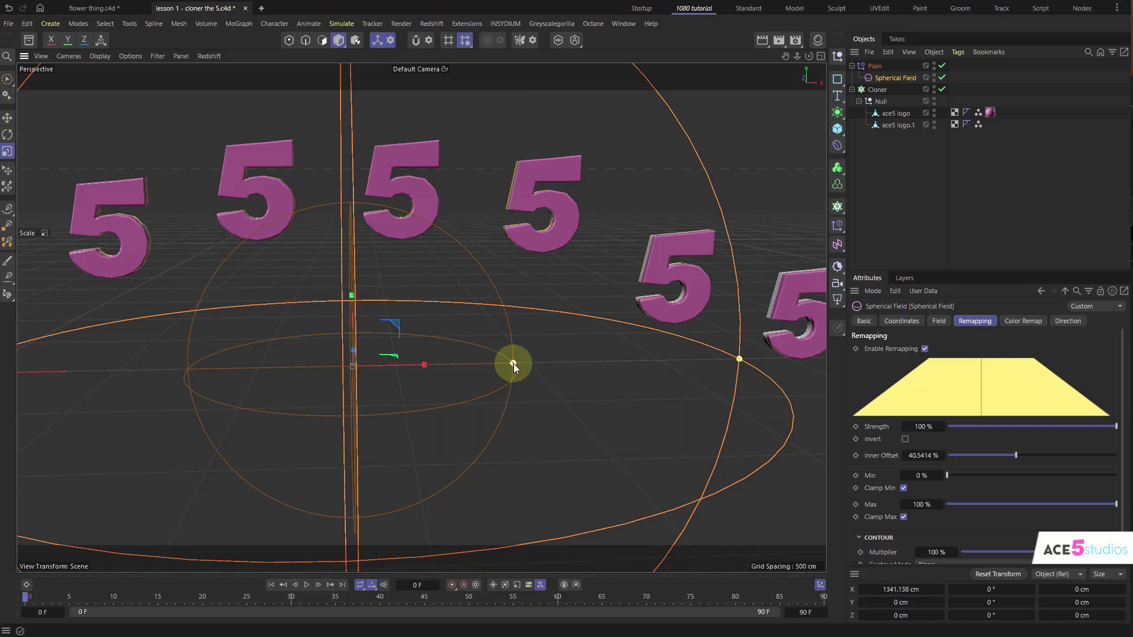
pyautogui.moveTo(513, 363); pyautogui.dragTo(386, 358)
pyautogui.scroll(-5, 354, 354)
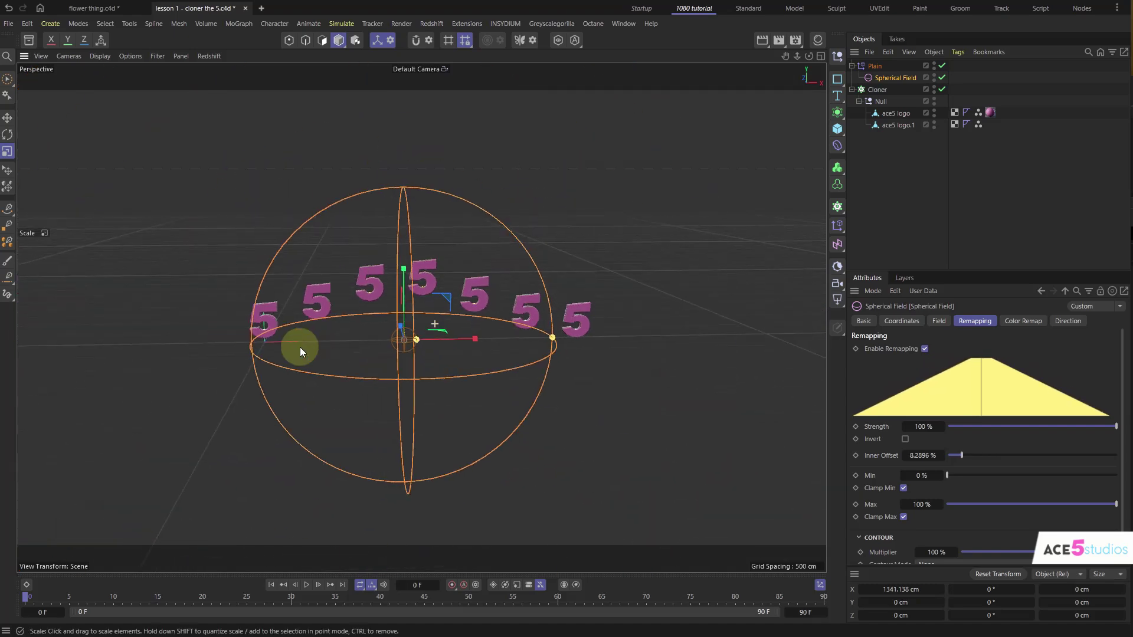
pyautogui.moveTo(299, 347); pyautogui.dragTo(468, 358)
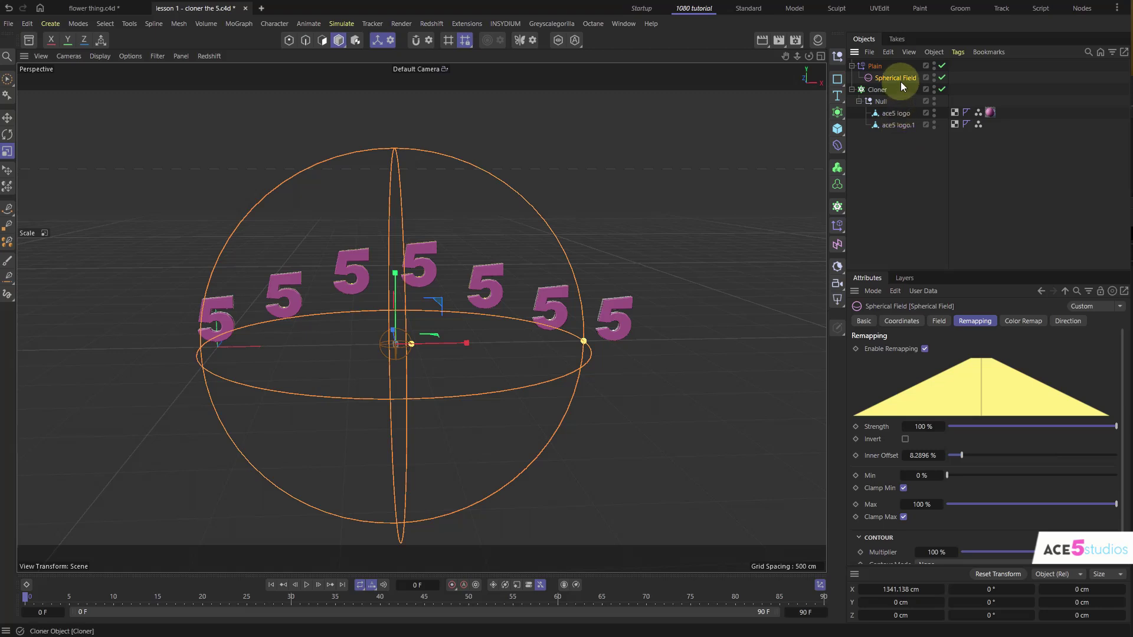
# Delete the Plain effector and add a Step effector to the Cloner.
pyautogui.click(881, 67)
pyautogui.press('Delete')
pyautogui.click(881, 67)
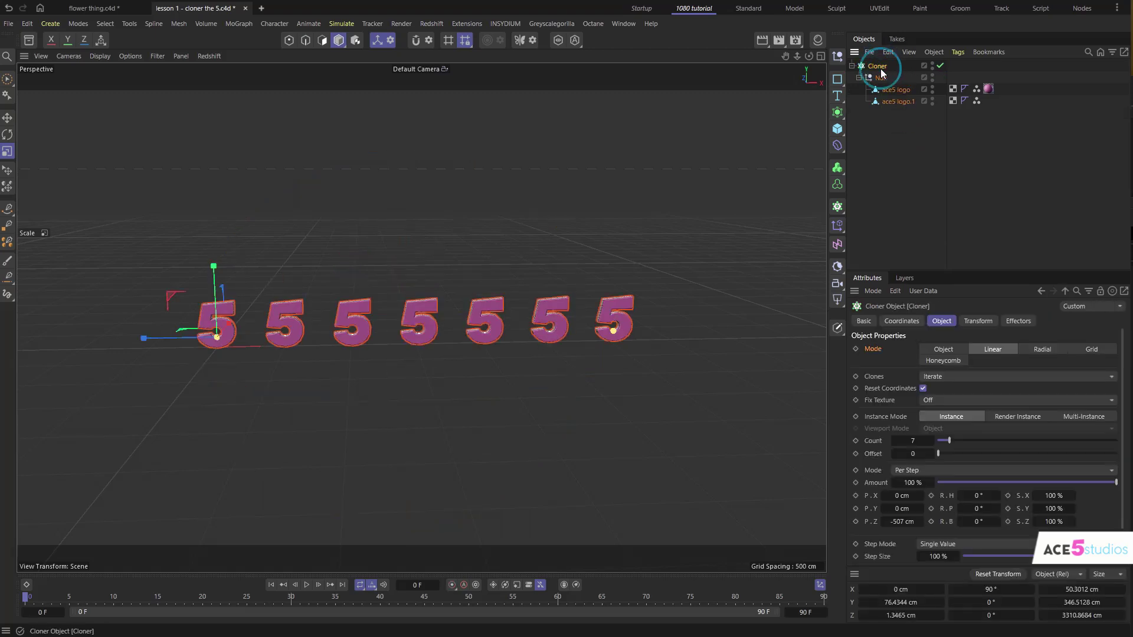
pyautogui.click(837, 224)
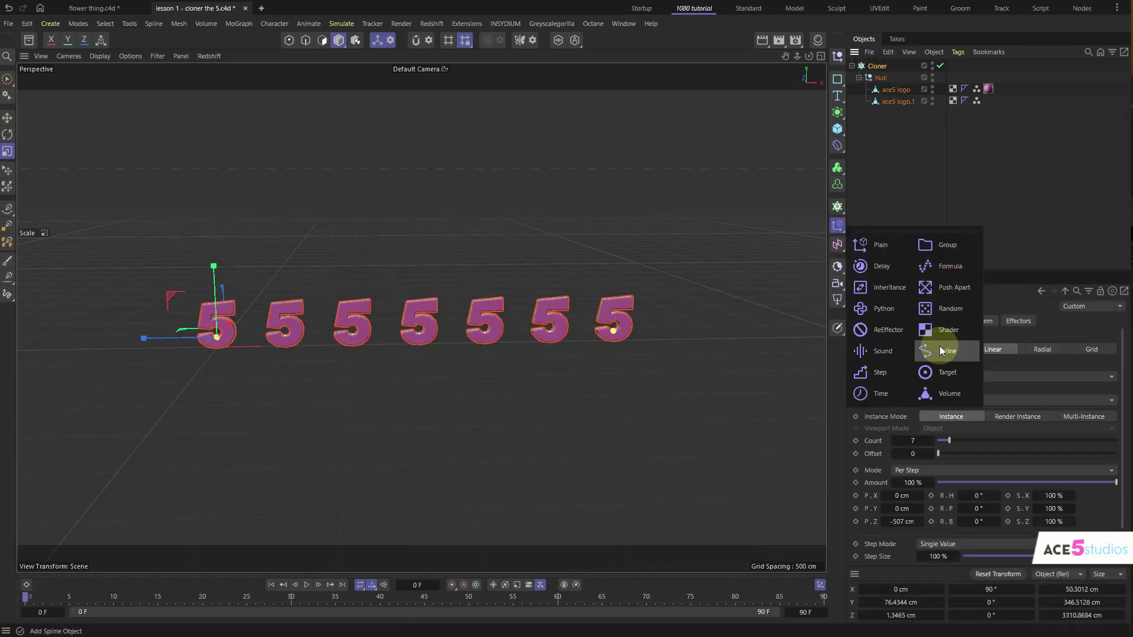
pyautogui.click(881, 370)
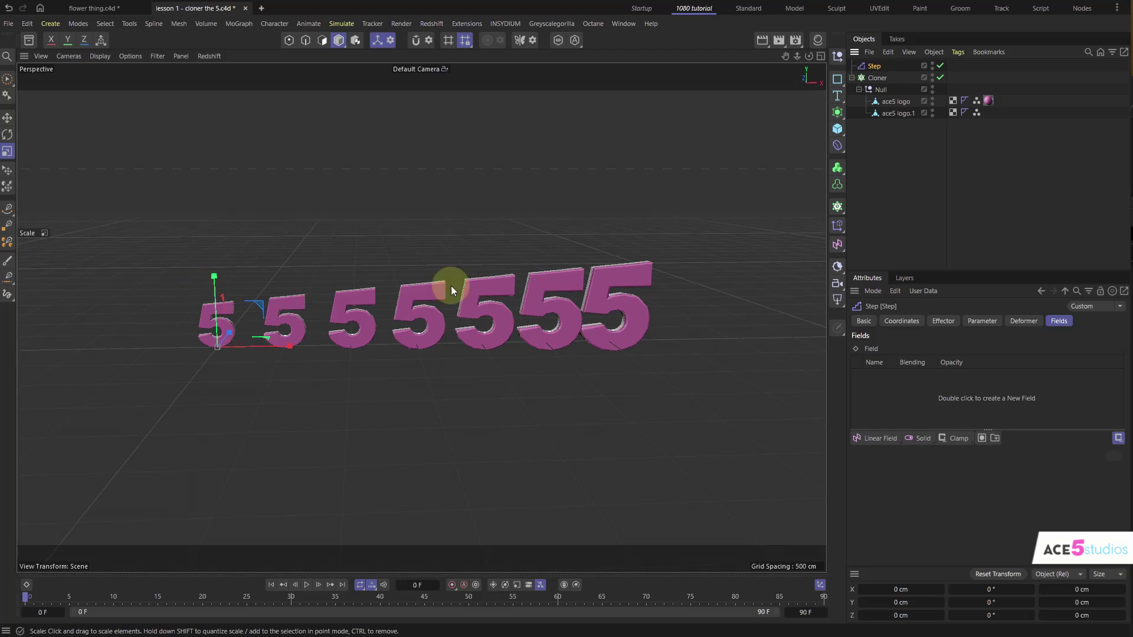
# Turn off Scale on the Step effector, enable Rotation and set R.H to 97°.
pyautogui.click(988, 322)
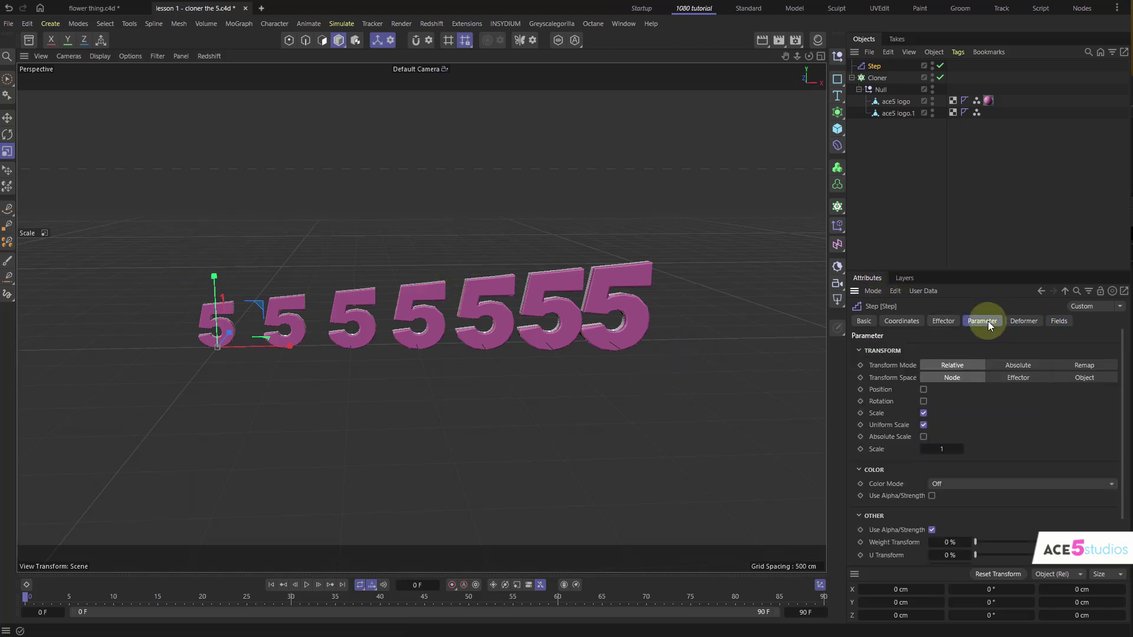
pyautogui.click(924, 414)
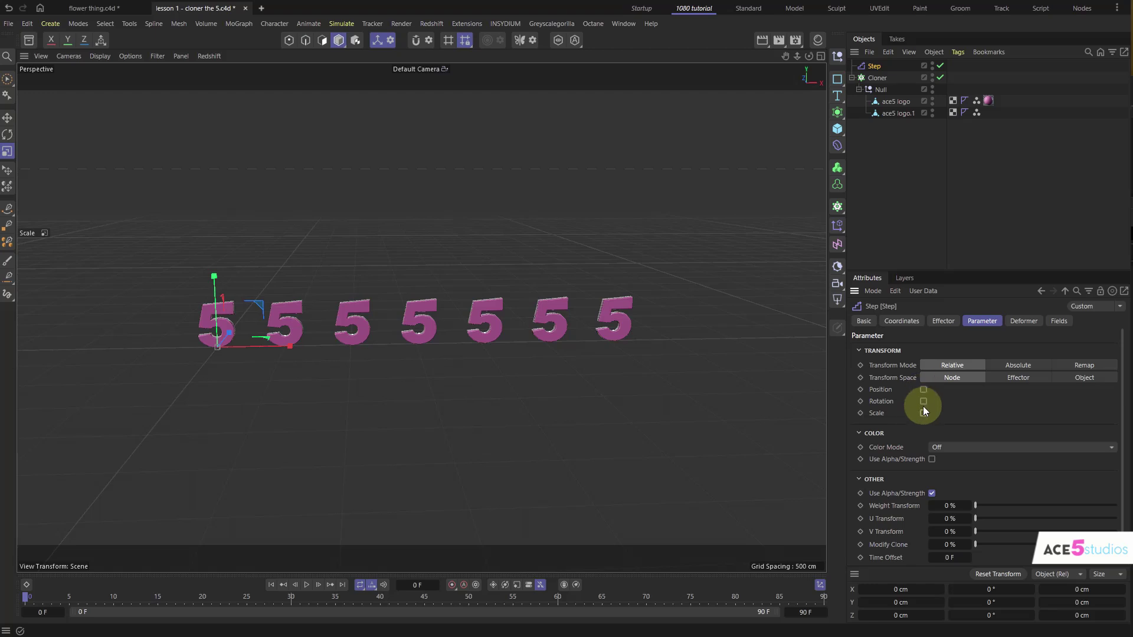
pyautogui.click(924, 402)
pyautogui.moveTo(938, 414); pyautogui.dragTo(389, 342)
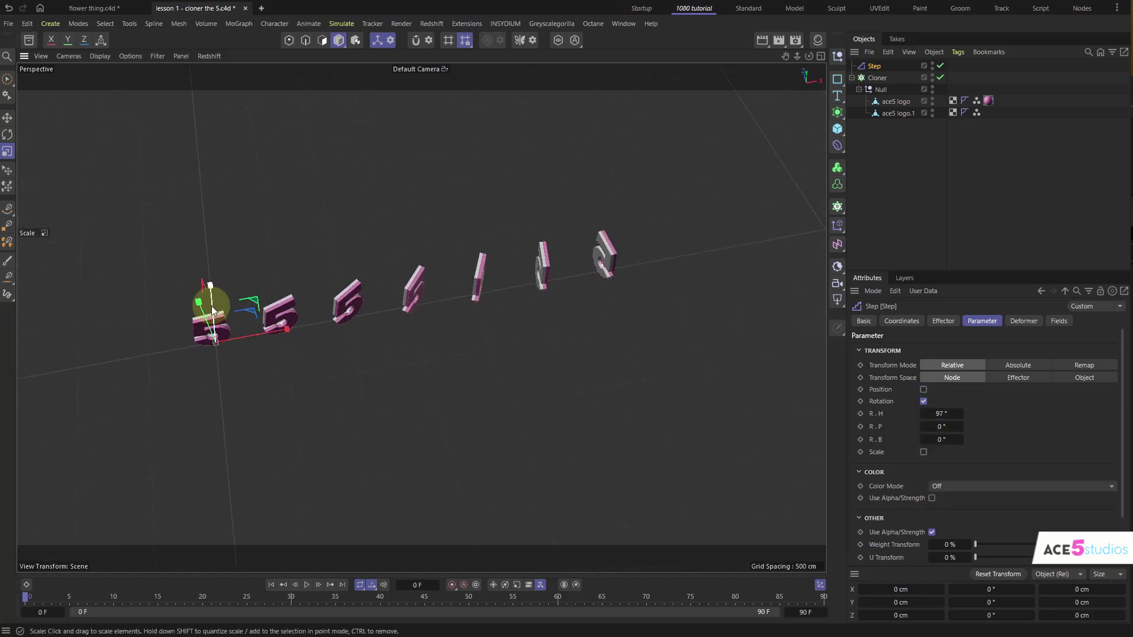
# Try a different clone count on the Cloner and undo the change.
pyautogui.click(877, 78)
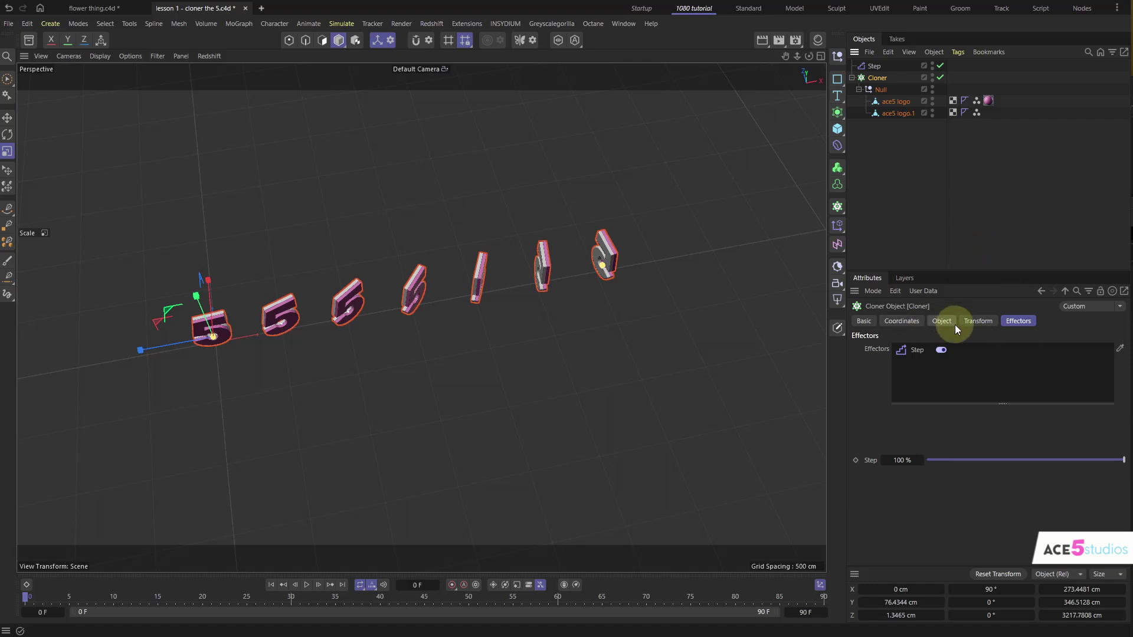
pyautogui.click(955, 325)
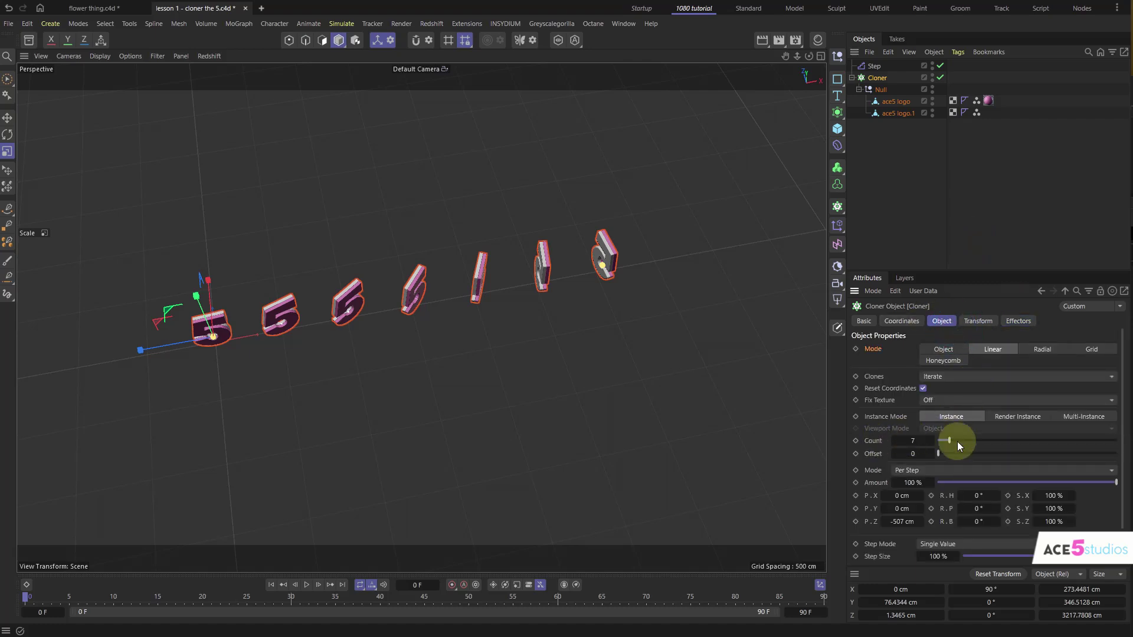
pyautogui.moveTo(913, 442)
pyautogui.mouseDown()
pyautogui.moveTo(1015, 442)
pyautogui.moveTo(624, 288)
pyautogui.moveTo(694, 225)
pyautogui.mouseUp()
pyautogui.hotkey('ctrl', 'z')
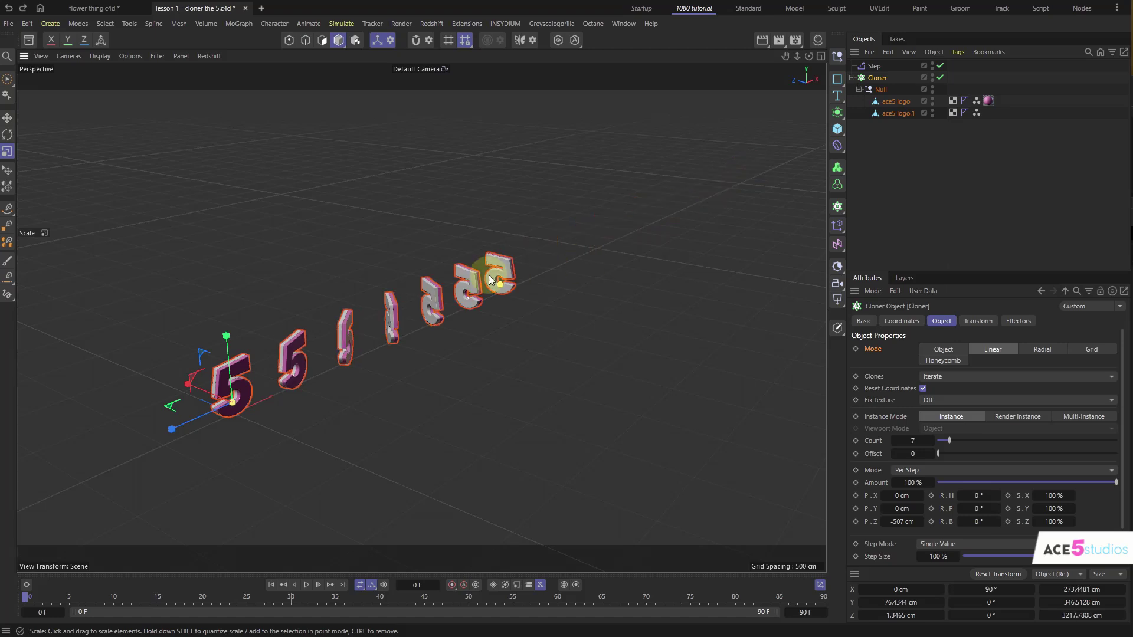
# Switch the Cloner to End Point mode with P.Z at -4178 cm and a count of 18.
pyautogui.moveTo(491, 264)
pyautogui.keyDown('alt'); pyautogui.mouseDown()
pyautogui.moveTo(379, 295)
pyautogui.moveTo(126, 260)
pyautogui.moveTo(295, 273)
pyautogui.mouseUp(); pyautogui.keyUp('alt')
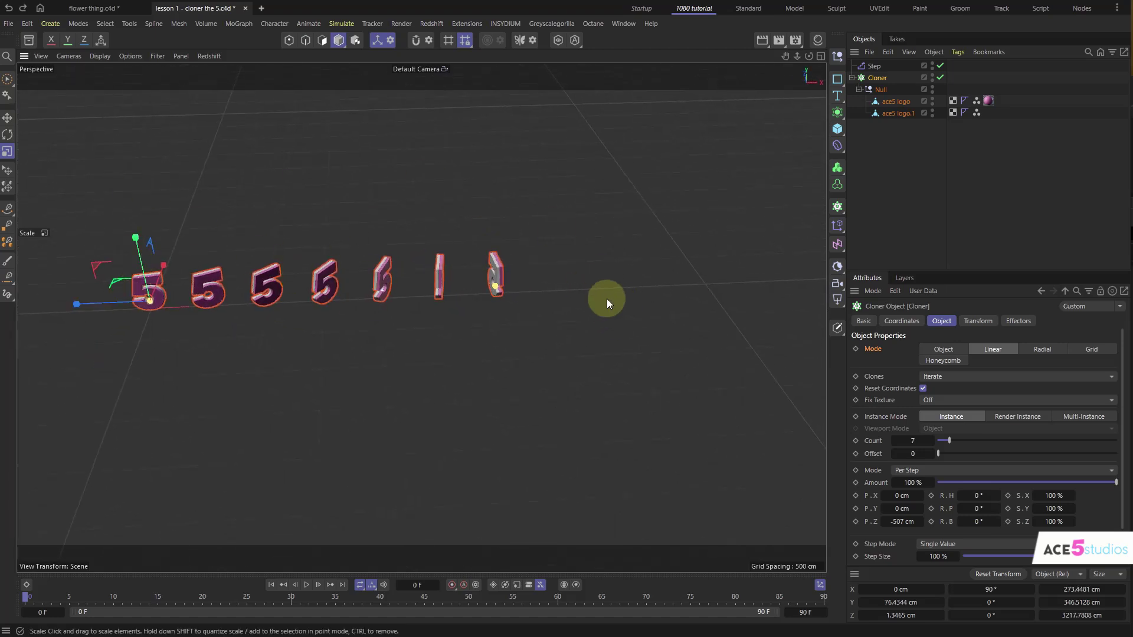
pyautogui.click(928, 470)
pyautogui.click(930, 486)
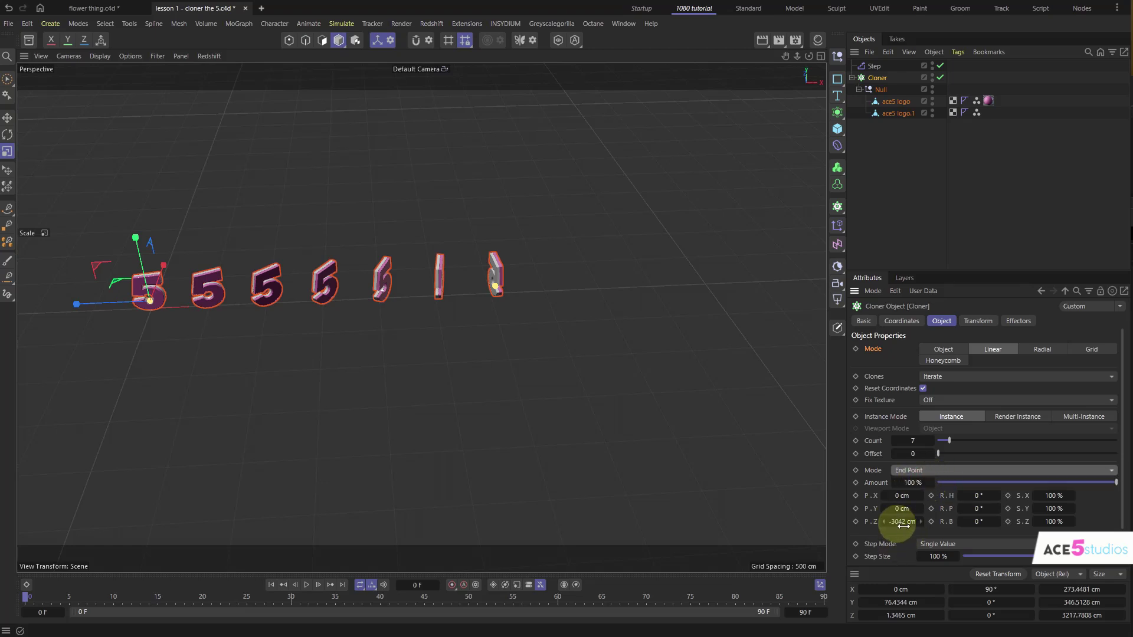
pyautogui.moveTo(903, 525); pyautogui.dragTo(909, 514)
pyautogui.moveTo(968, 449)
pyautogui.mouseDown()
pyautogui.moveTo(951, 439)
pyautogui.moveTo(969, 442)
pyautogui.mouseUp()
pyautogui.moveTo(498, 255)
pyautogui.mouseDown()
pyautogui.moveTo(492, 392)
pyautogui.moveTo(89, 290)
pyautogui.moveTo(684, 267)
pyautogui.moveTo(612, 189)
pyautogui.mouseUp()
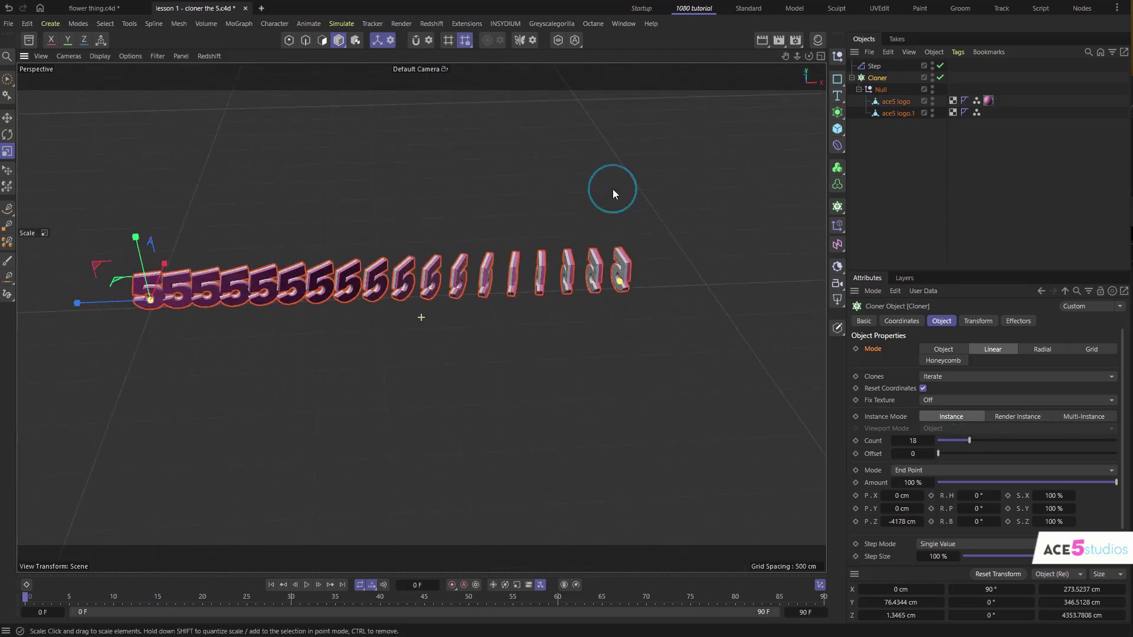
# Reduce the Step effector's R.H rotation and turn its Rotation parameter off.
pyautogui.click(874, 66)
pyautogui.click(982, 322)
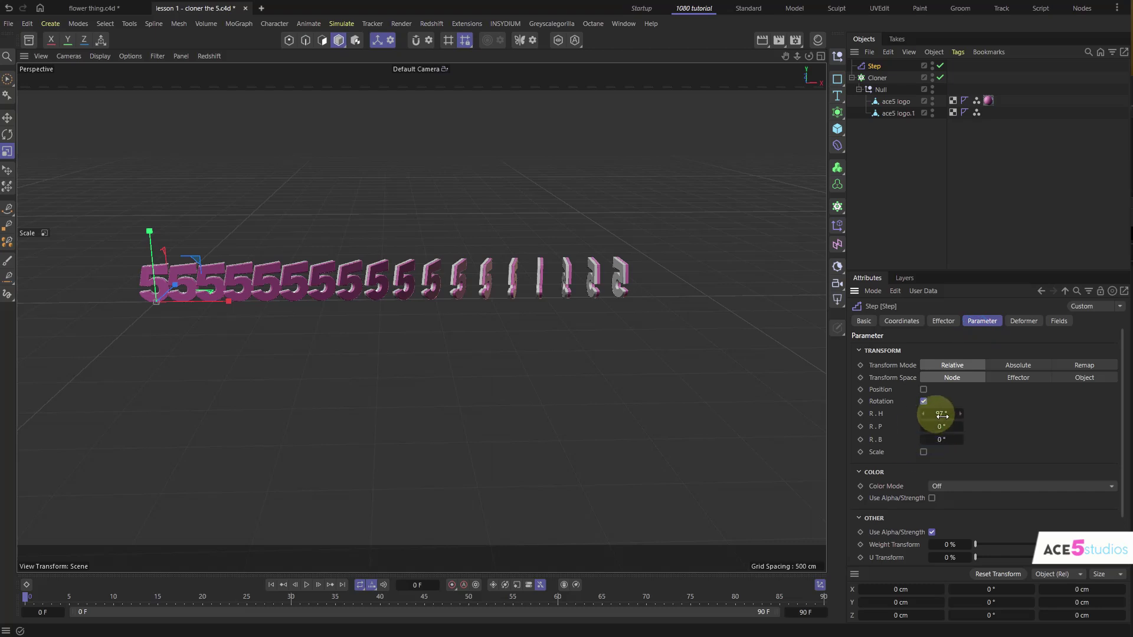
pyautogui.moveTo(936, 413)
pyautogui.mouseDown()
pyautogui.moveTo(962, 413)
pyautogui.moveTo(894, 413)
pyautogui.moveTo(944, 410)
pyautogui.mouseUp()
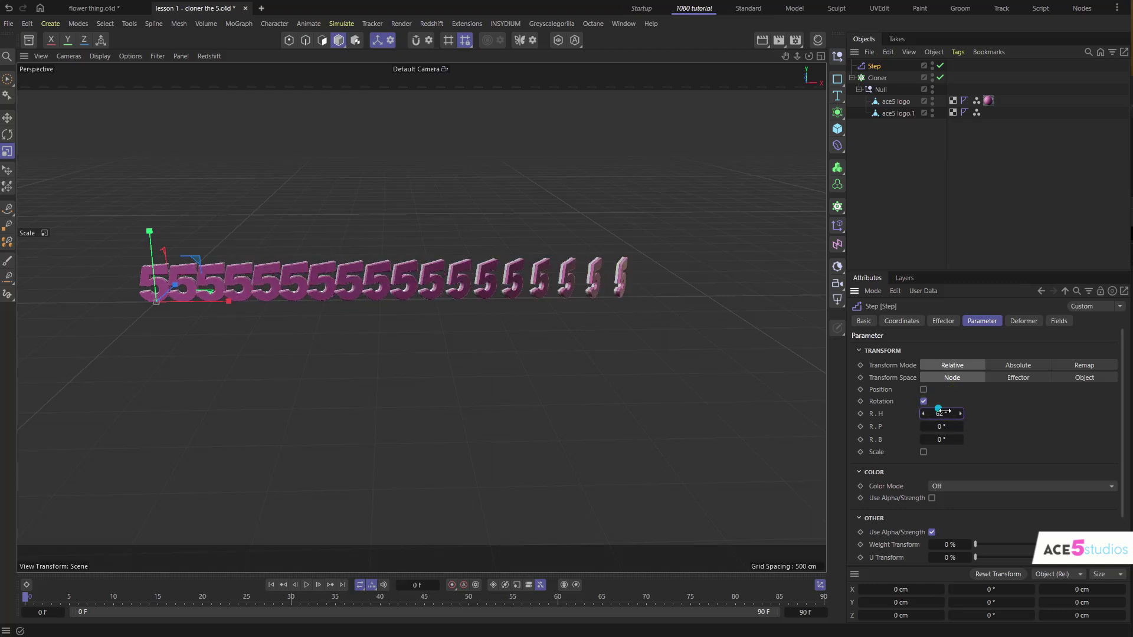
pyautogui.click(923, 401)
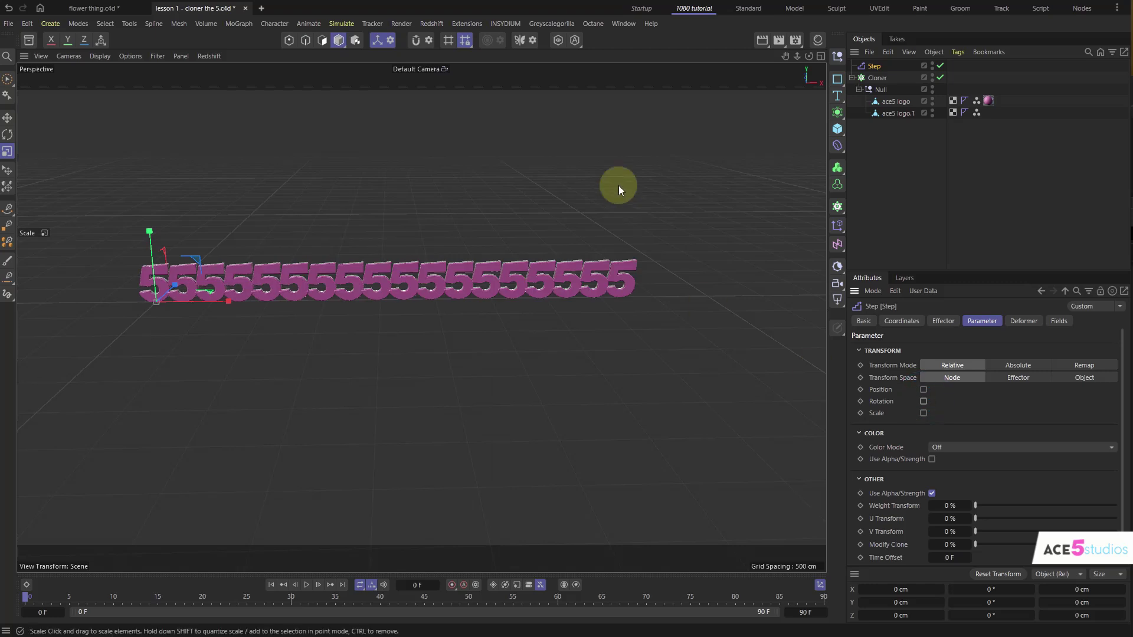
# Add a Bend deformer as a child of the first ace5 logo object and set its strength to 68°.
pyautogui.click(878, 90)
pyautogui.click(892, 101)
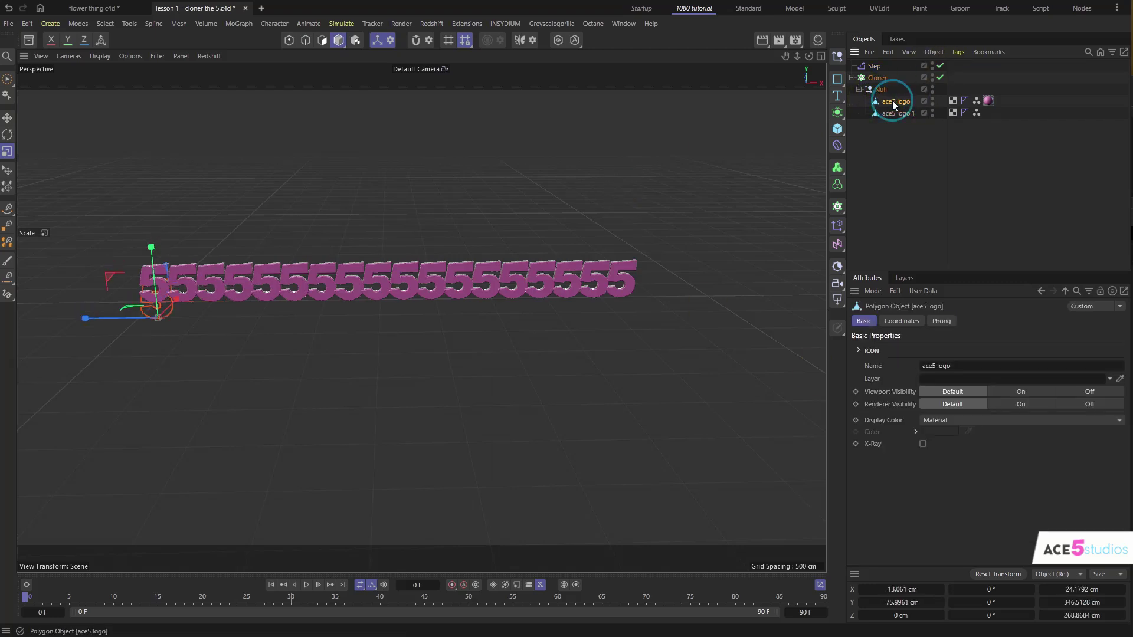
pyautogui.keyDown('shift'); pyautogui.click(837, 146); pyautogui.keyUp('shift')
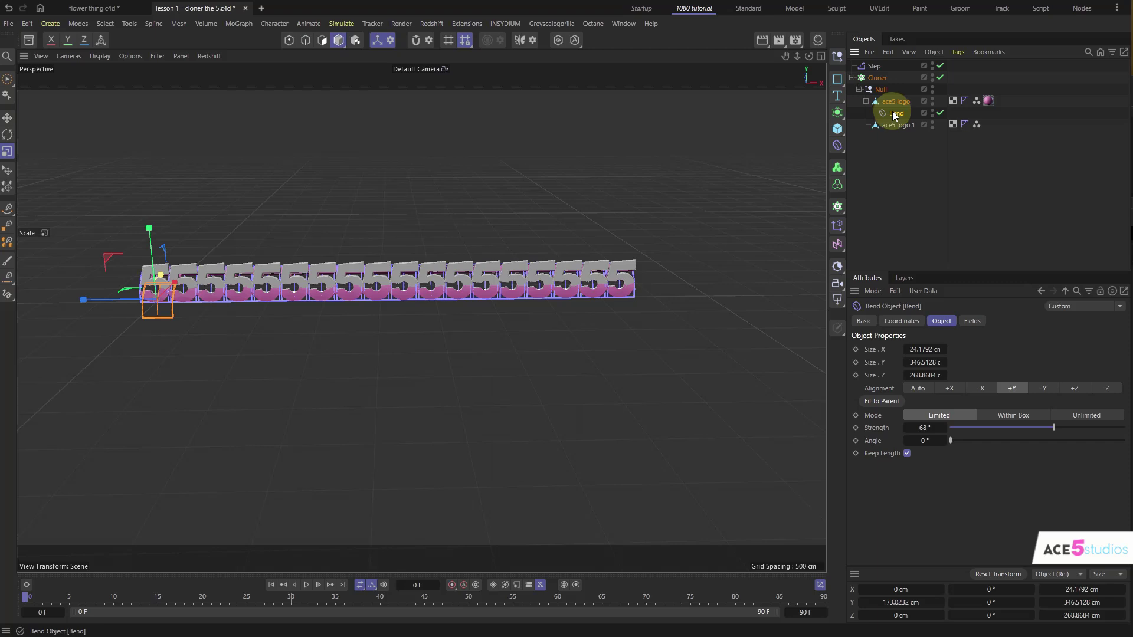
# Move the Bend deformer directly under the Null, above both logos, and keyframe its strength at 199° on frame 0.
pyautogui.moveTo(892, 111); pyautogui.dragTo(889, 97)
pyautogui.keyDown('alt'); pyautogui.moveTo(439, 278); pyautogui.dragTo(588, 254); pyautogui.keyUp('alt')
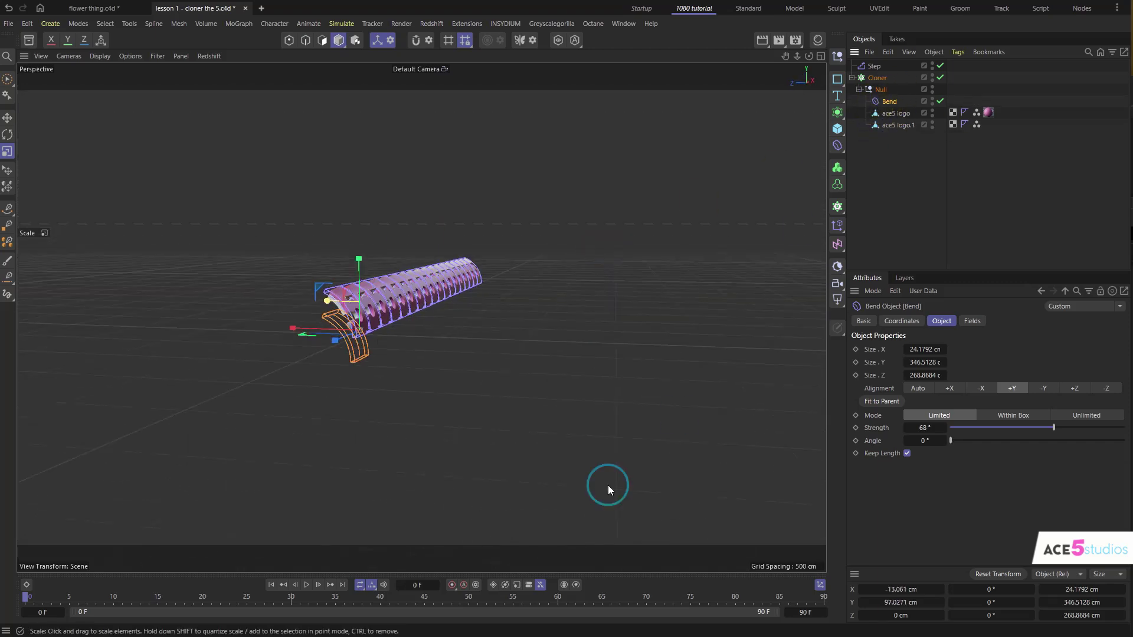
pyautogui.moveTo(1063, 428); pyautogui.dragTo(1085, 425)
pyautogui.click(856, 428)
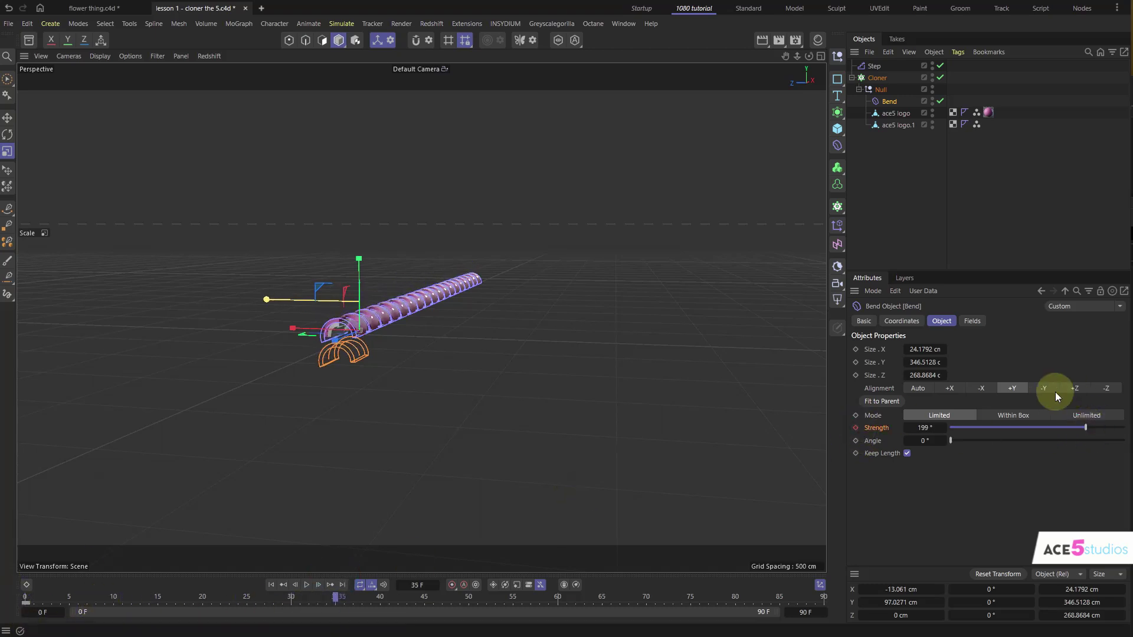
# Keyframe the Bend deformer's strength at 0° on frame 35.
pyautogui.moveTo(1078, 422)
pyautogui.mouseDown()
pyautogui.moveTo(983, 425)
pyautogui.moveTo(1047, 434)
pyautogui.moveTo(1038, 433)
pyautogui.mouseUp()
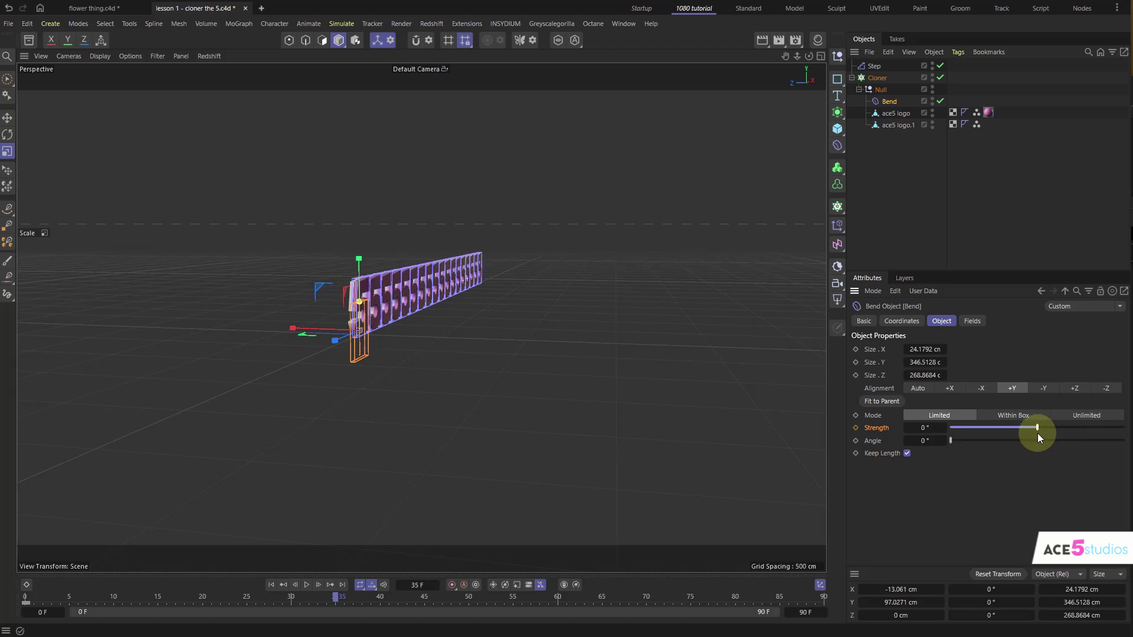
pyautogui.click(855, 428)
pyautogui.moveTo(381, 308)
pyautogui.keyDown('alt'); pyautogui.mouseDown()
pyautogui.moveTo(278, 319)
pyautogui.moveTo(334, 289)
pyautogui.moveTo(399, 408)
pyautogui.mouseUp(); pyautogui.keyUp('alt')
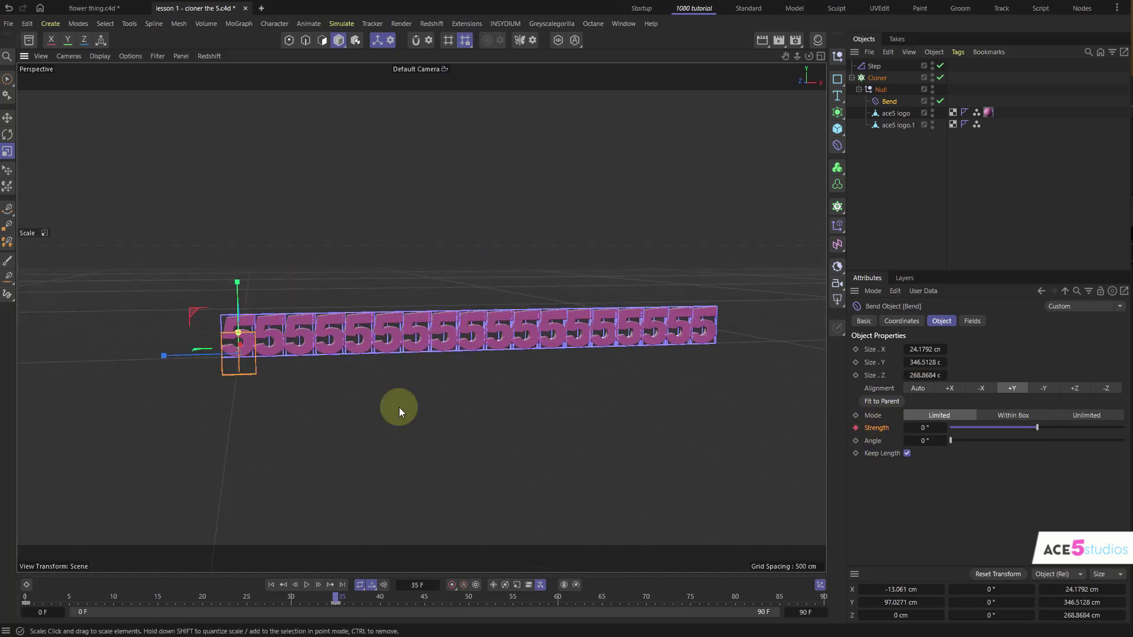
pyautogui.moveTo(335, 598)
pyautogui.mouseDown()
pyautogui.moveTo(71, 597)
pyautogui.moveTo(375, 602)
pyautogui.moveTo(27, 602)
pyautogui.moveTo(336, 615)
pyautogui.mouseUp()
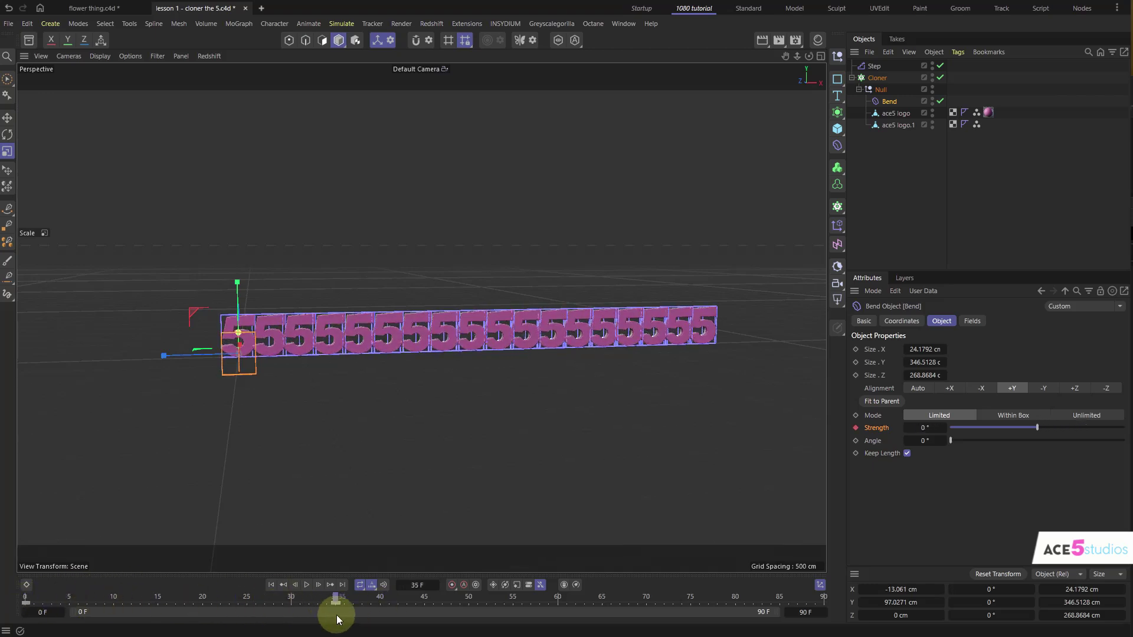
pyautogui.keyDown('alt'); pyautogui.moveTo(411, 346); pyautogui.dragTo(441, 344); pyautogui.keyUp('alt')
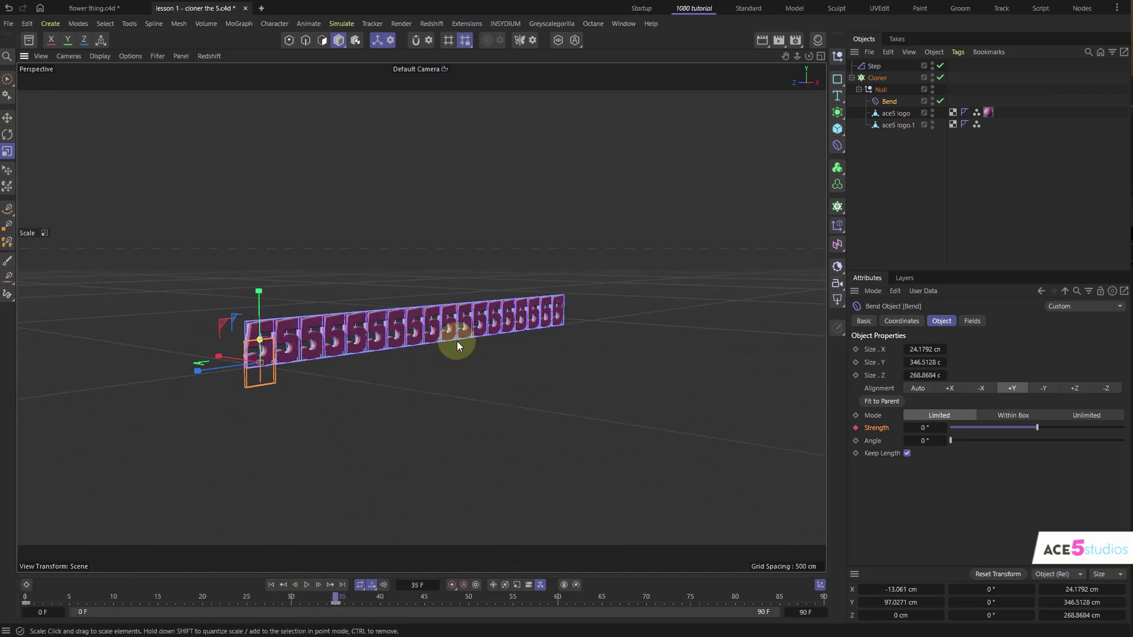
# Open an enlarged animation timeline and display the F-curve of the Bend's Strength track.
pyautogui.hotkey('shift', 'F3')
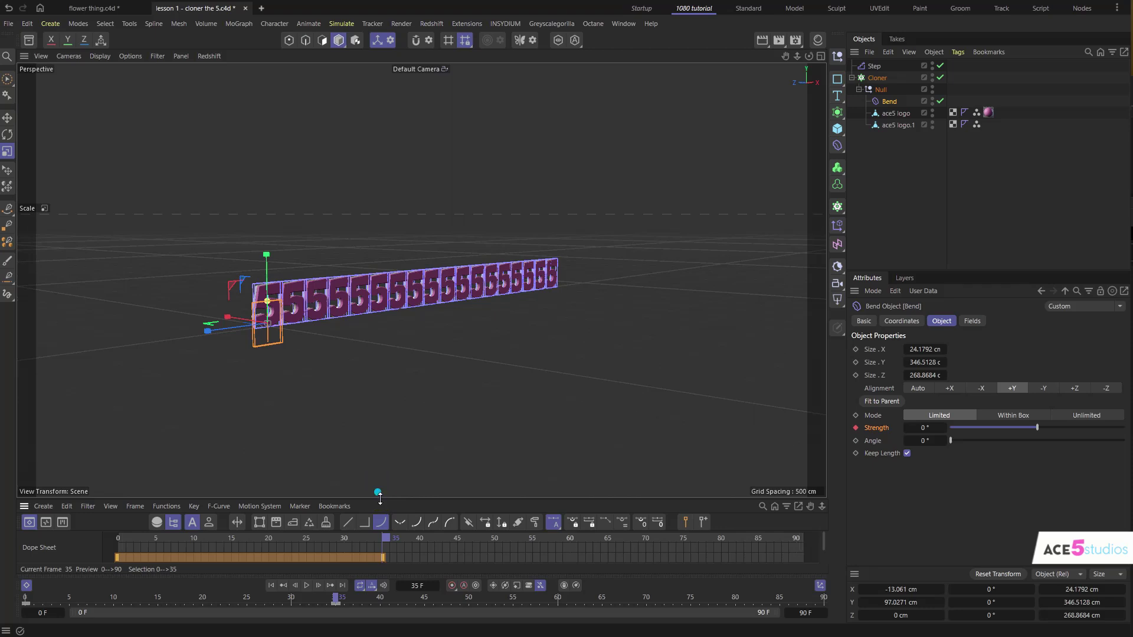
pyautogui.moveTo(378, 498); pyautogui.dragTo(404, 277)
pyautogui.click(35, 362)
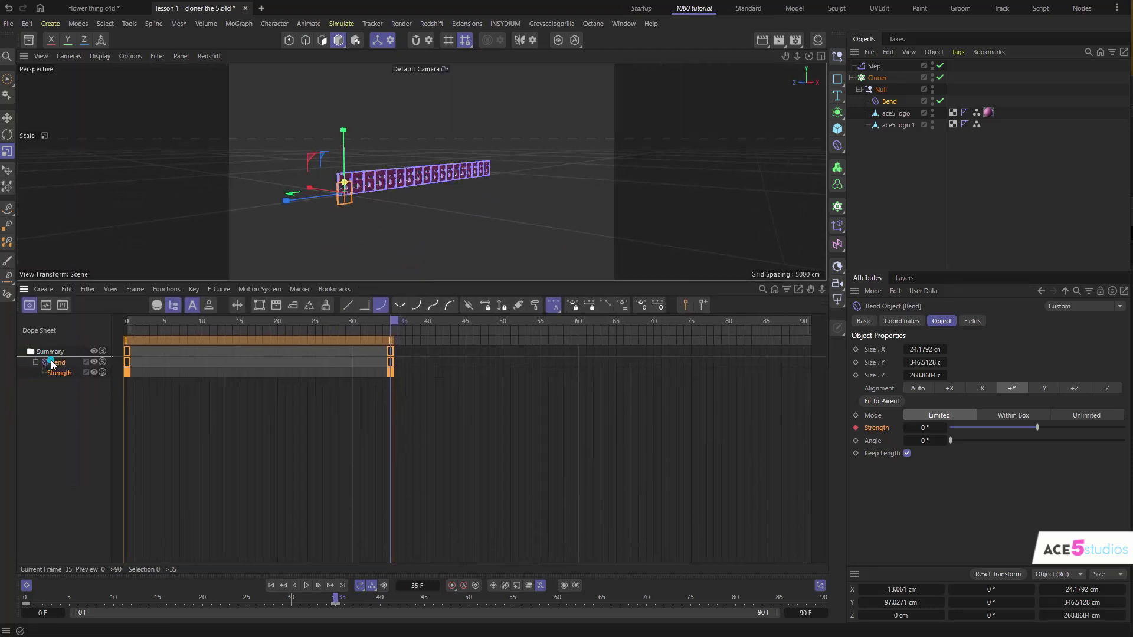
pyautogui.click(52, 365)
pyautogui.click(45, 305)
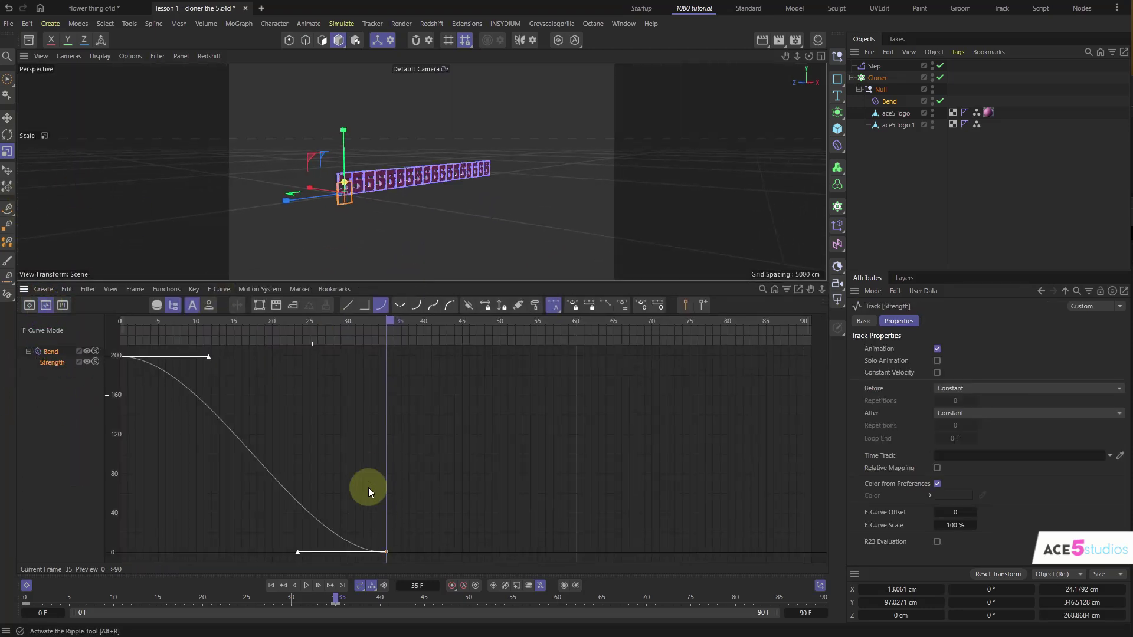
# Add Strength curve keys of about -47° at frame 27 and about 29° at frame 31, and close the timeline.
pyautogui.keyDown('alt'); pyautogui.moveTo(377, 522); pyautogui.dragTo(417, 485, button='middle'); pyautogui.keyUp('alt')
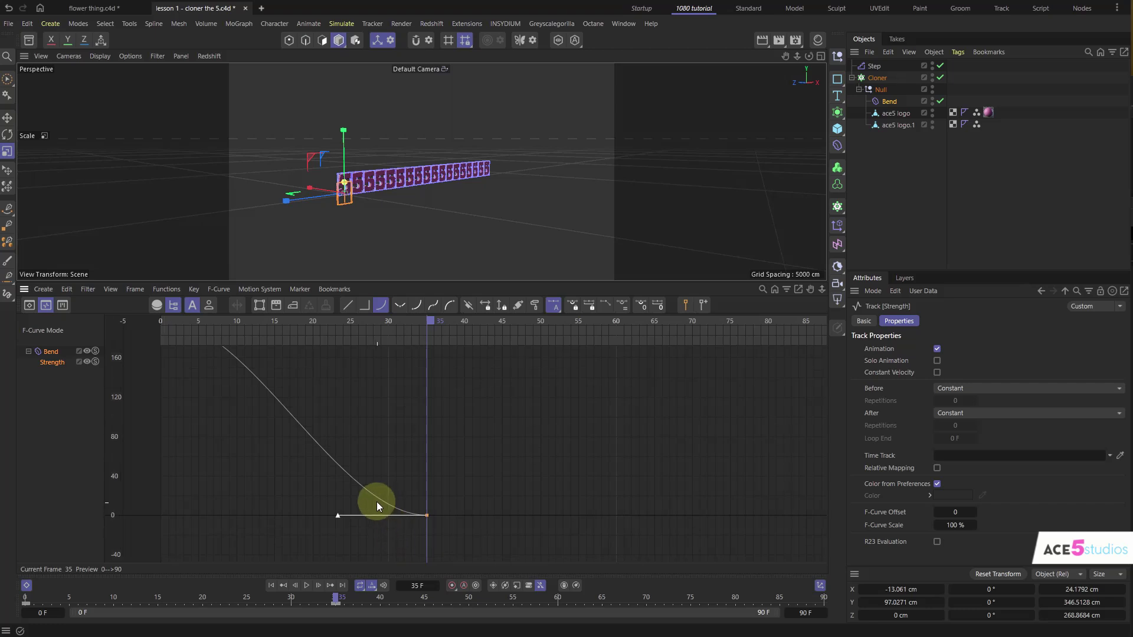
pyautogui.click(373, 495)
pyautogui.moveTo(373, 496)
pyautogui.keyDown('ctrl'); pyautogui.mouseDown()
pyautogui.moveTo(362, 548)
pyautogui.moveTo(394, 487)
pyautogui.mouseUp(); pyautogui.keyUp('ctrl')
pyautogui.moveTo(365, 548)
pyautogui.mouseDown()
pyautogui.moveTo(360, 561)
pyautogui.moveTo(365, 542)
pyautogui.mouseUp()
pyautogui.moveTo(425, 320); pyautogui.dragTo(445, 347)
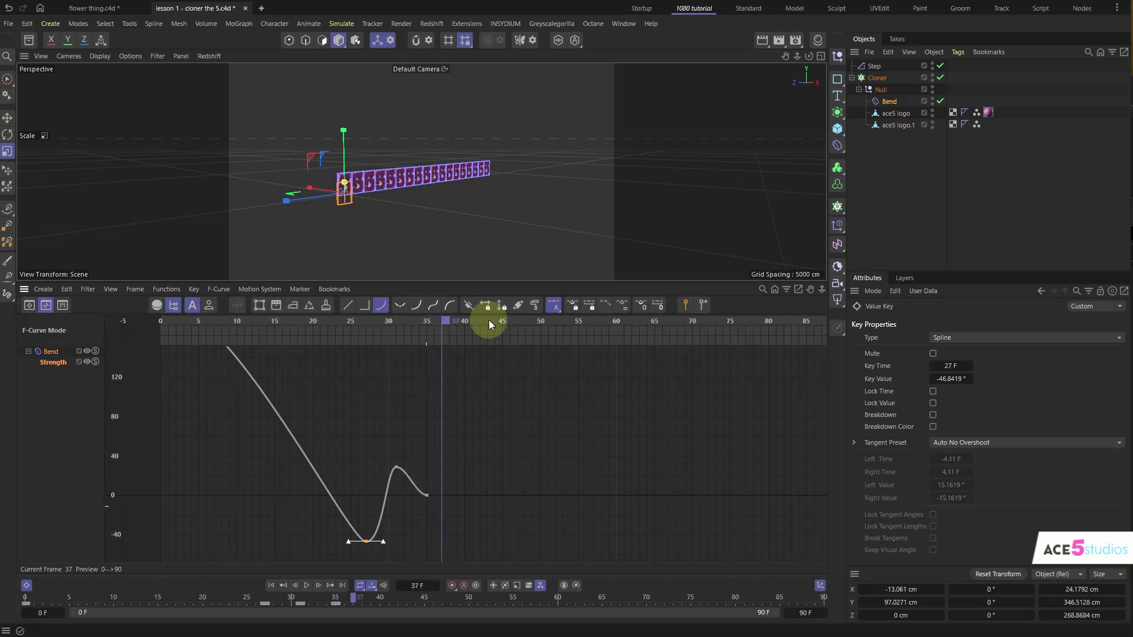
pyautogui.keyDown('ctrl'); pyautogui.click(25, 293); pyautogui.keyUp('ctrl')
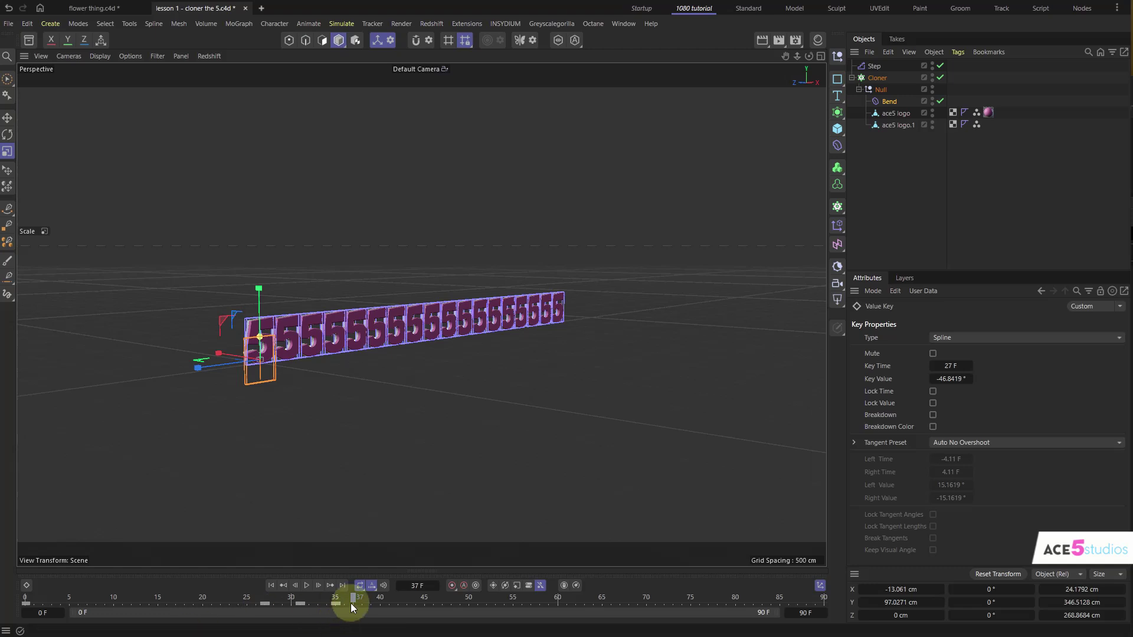
# Play back the bend animation and delay its last two strength keys, placing the 29° key at frame 35.
pyautogui.moveTo(351, 604); pyautogui.dragTo(25, 611)
pyautogui.press('F8')
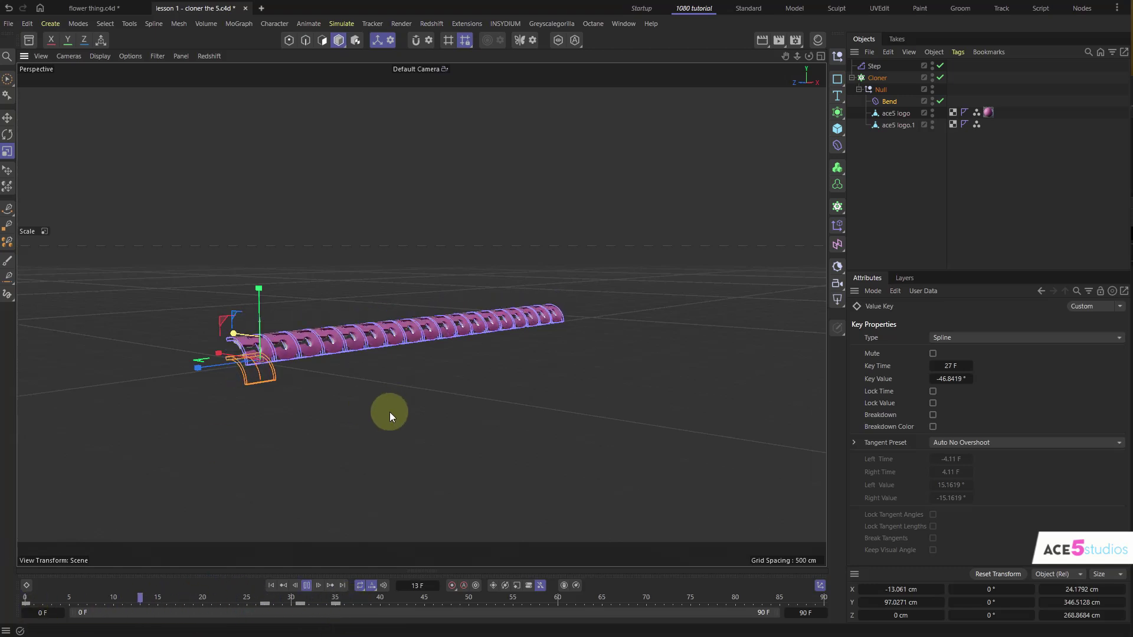
pyautogui.press('F8')
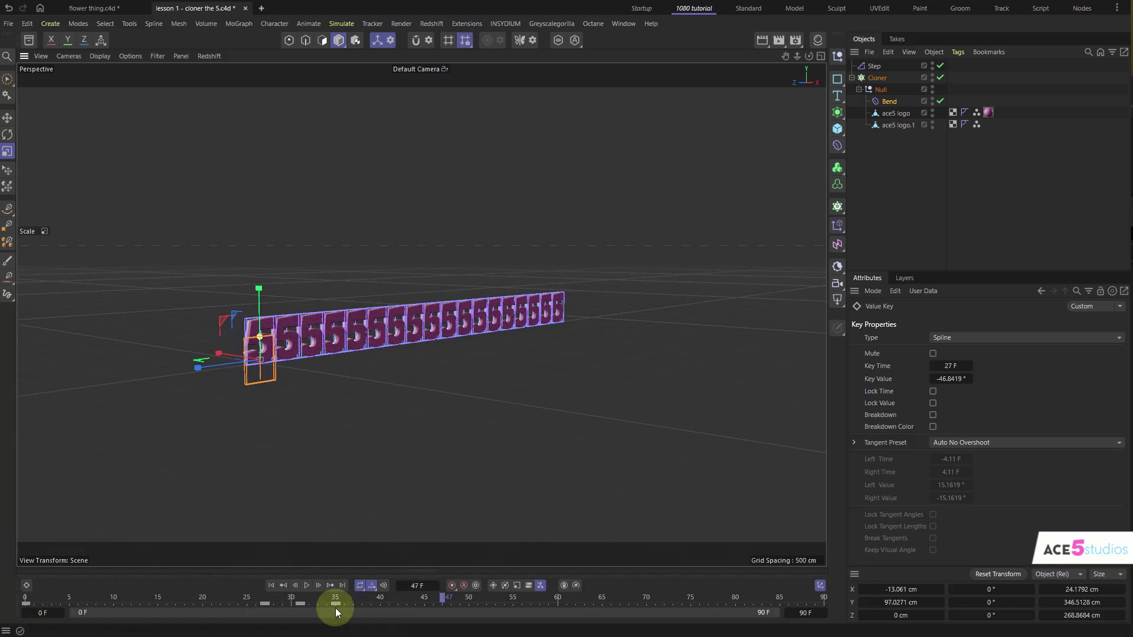
pyautogui.moveTo(335, 605)
pyautogui.mouseDown()
pyautogui.moveTo(389, 602)
pyautogui.moveTo(335, 603)
pyautogui.mouseUp()
pyautogui.press('F8')
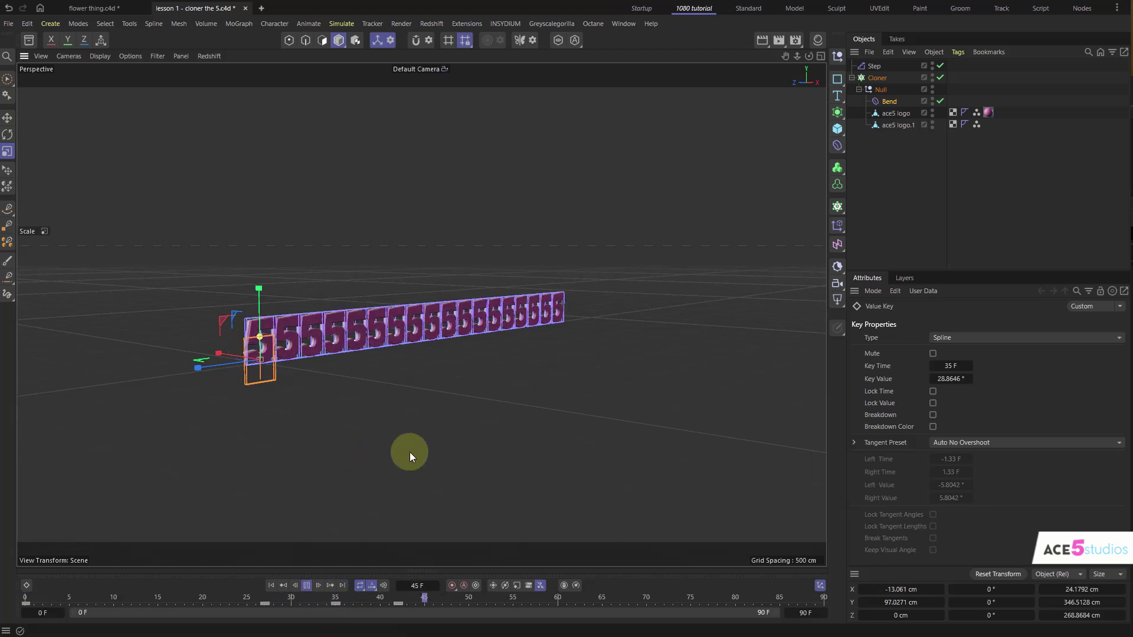
pyautogui.press('F8')
# Hide the Bend deformer in the viewport and the renderer while leaving it enabled.
pyautogui.click(931, 102)
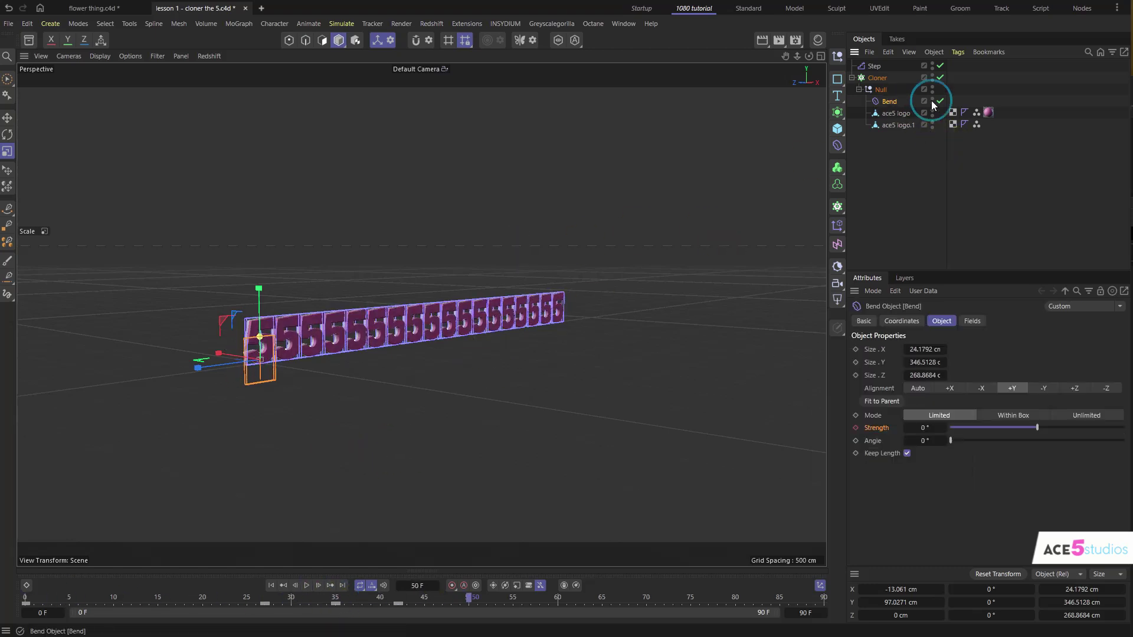
pyautogui.keyDown('alt'); pyautogui.click(933, 101); pyautogui.keyUp('alt')
pyautogui.moveTo(415, 324)
pyautogui.keyDown('alt'); pyautogui.mouseDown()
pyautogui.moveTo(376, 329)
pyautogui.moveTo(392, 325)
pyautogui.mouseUp(); pyautogui.keyUp('alt')
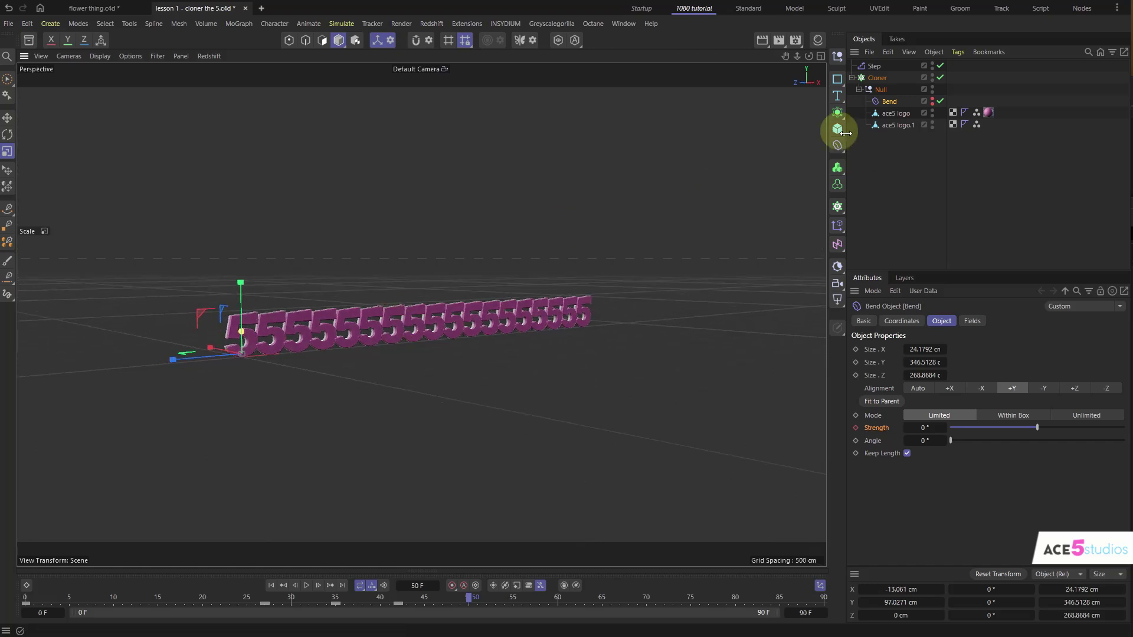
# Try a Time Offset of -27 F on the Step effector and play the animation.
pyautogui.click(874, 67)
pyautogui.click(875, 67)
pyautogui.scroll(-1, 959, 477)
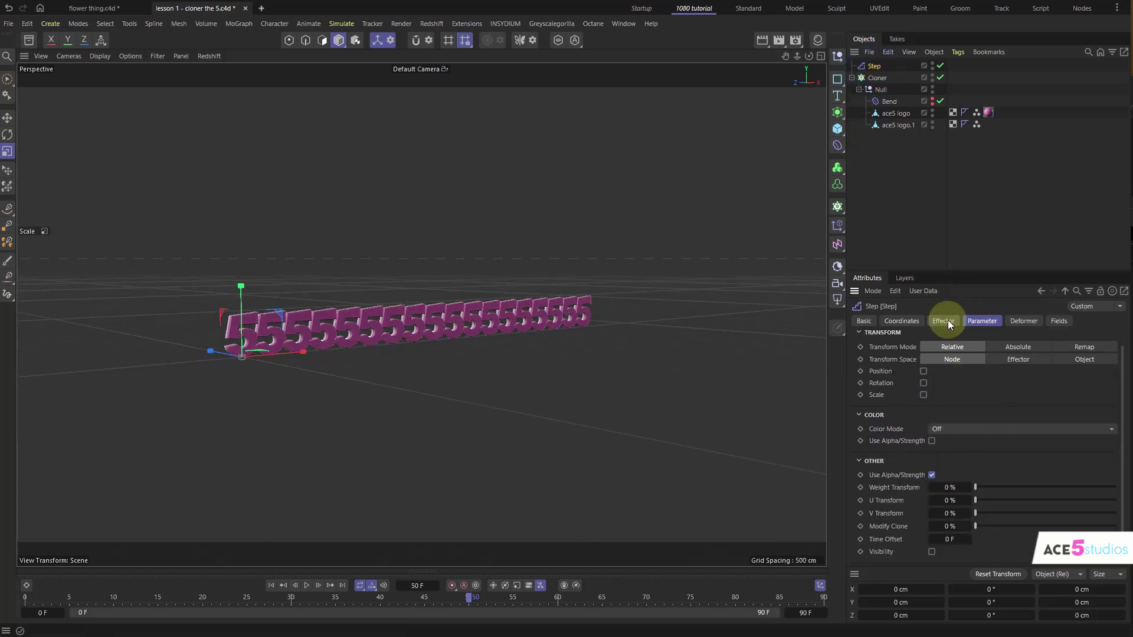
pyautogui.click(948, 539)
pyautogui.moveTo(950, 539)
pyautogui.mouseDown()
pyautogui.moveTo(964, 539)
pyautogui.moveTo(945, 539)
pyautogui.mouseUp()
pyautogui.press('F8')
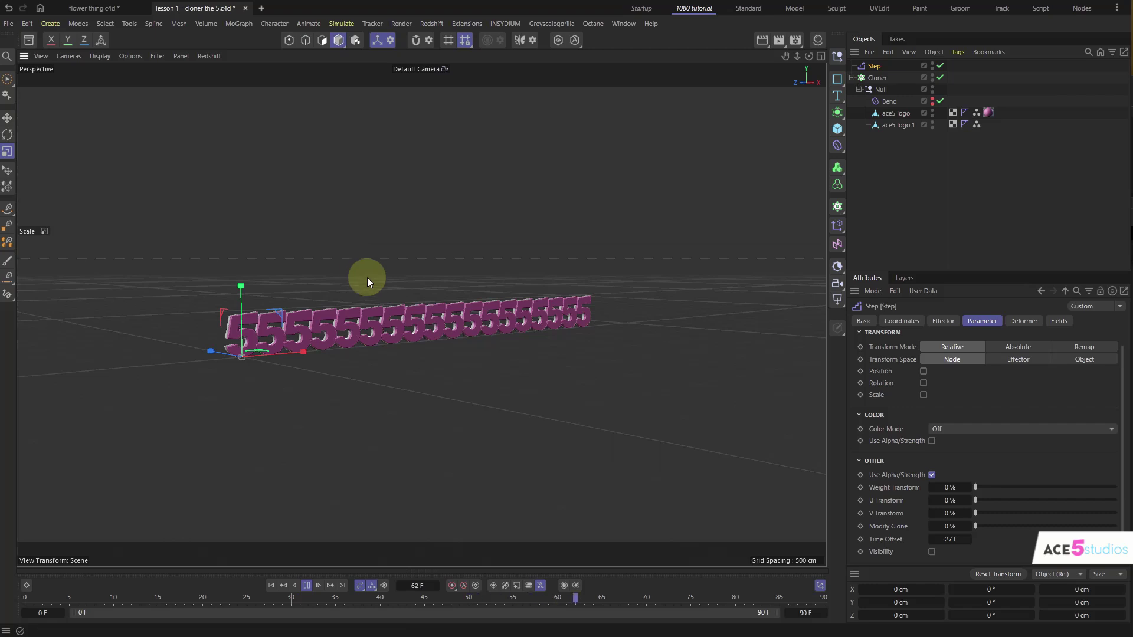
pyautogui.press('F8')
# Rewind to frame 0 and try raising the Step effector's Time Offset up to 109 F during playback.
pyautogui.hotkey('shift', 'f')
pyautogui.moveTo(937, 538); pyautogui.dragTo(960, 537)
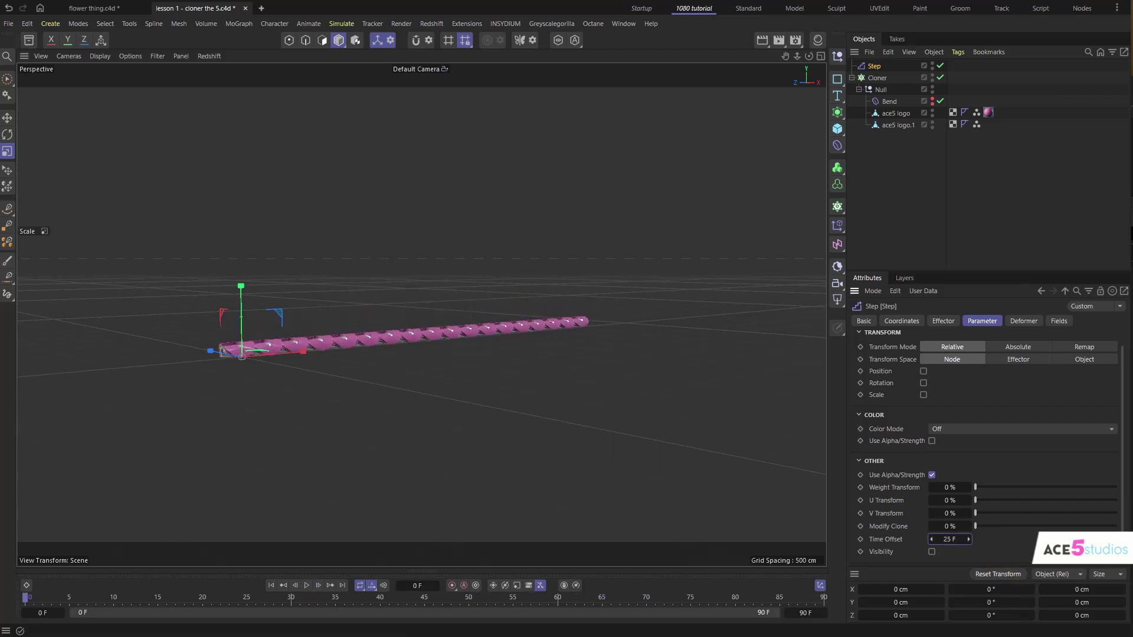
pyautogui.press('F8')
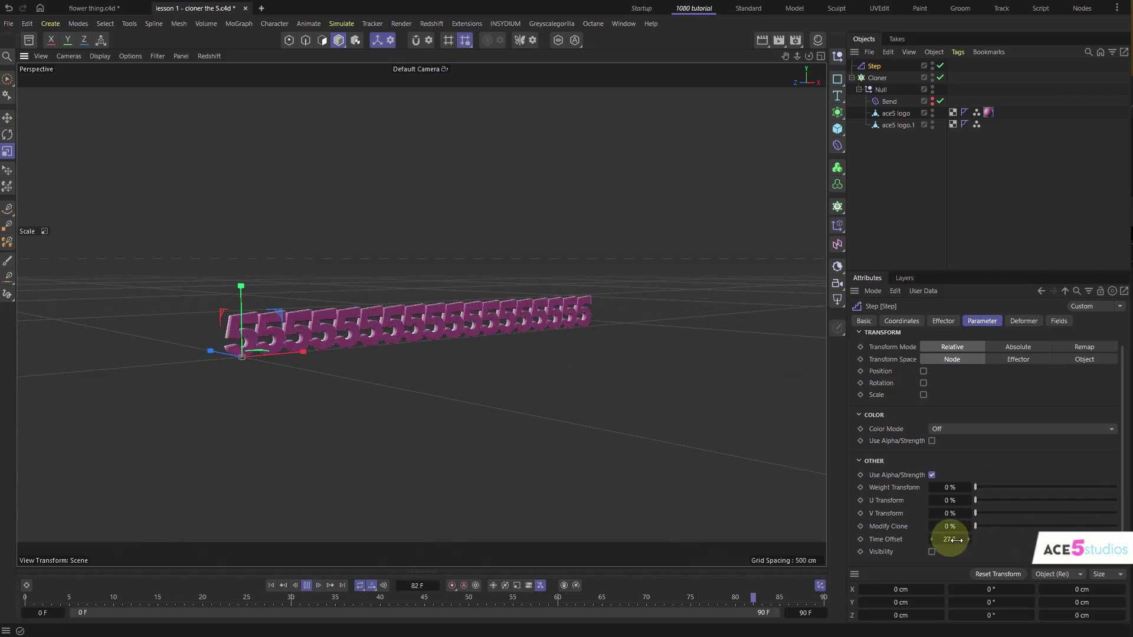
pyautogui.moveTo(948, 538); pyautogui.dragTo(983, 539)
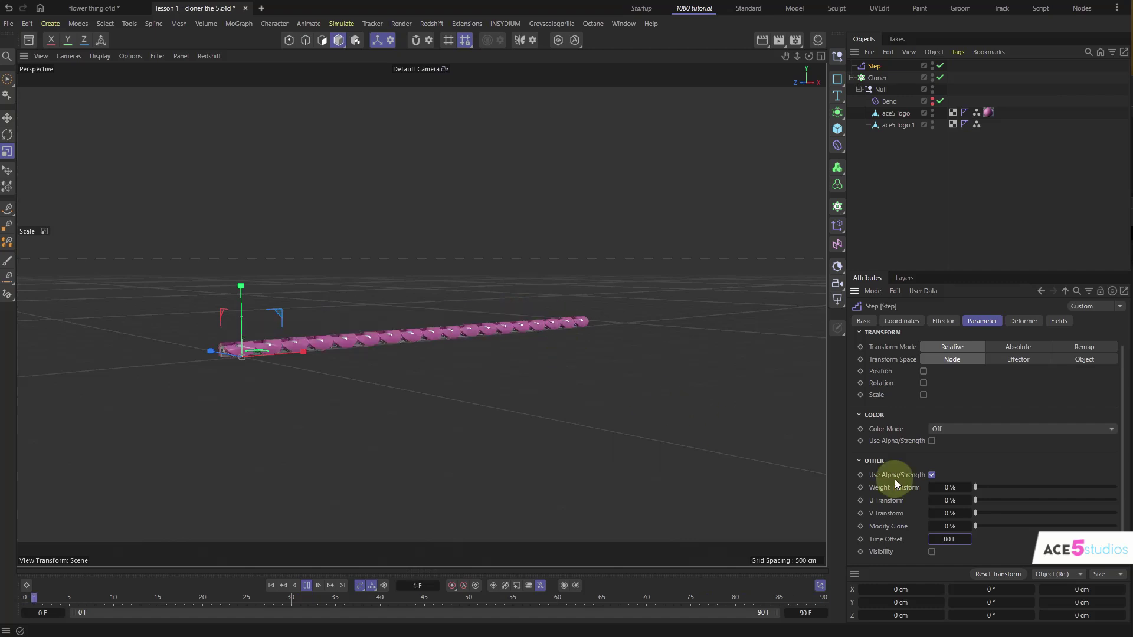
pyautogui.moveTo(948, 539); pyautogui.dragTo(520, 328)
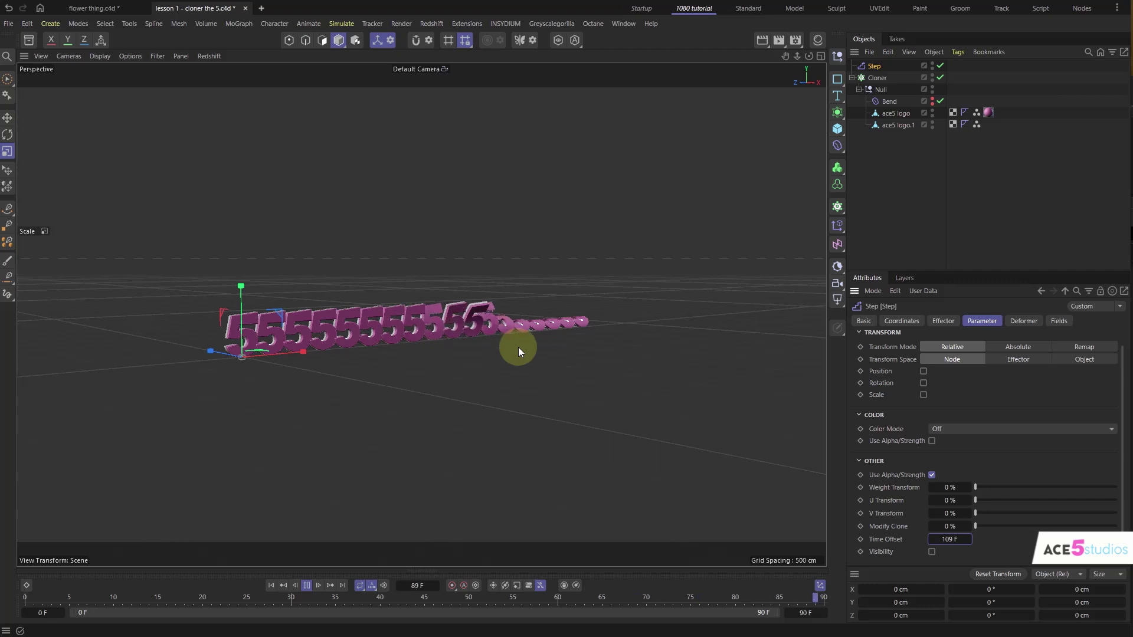
# Reset the Step effector's Time Offset to 0 F and turn on its Scale parameter with Uniform Scale at 1.
pyautogui.click(944, 320)
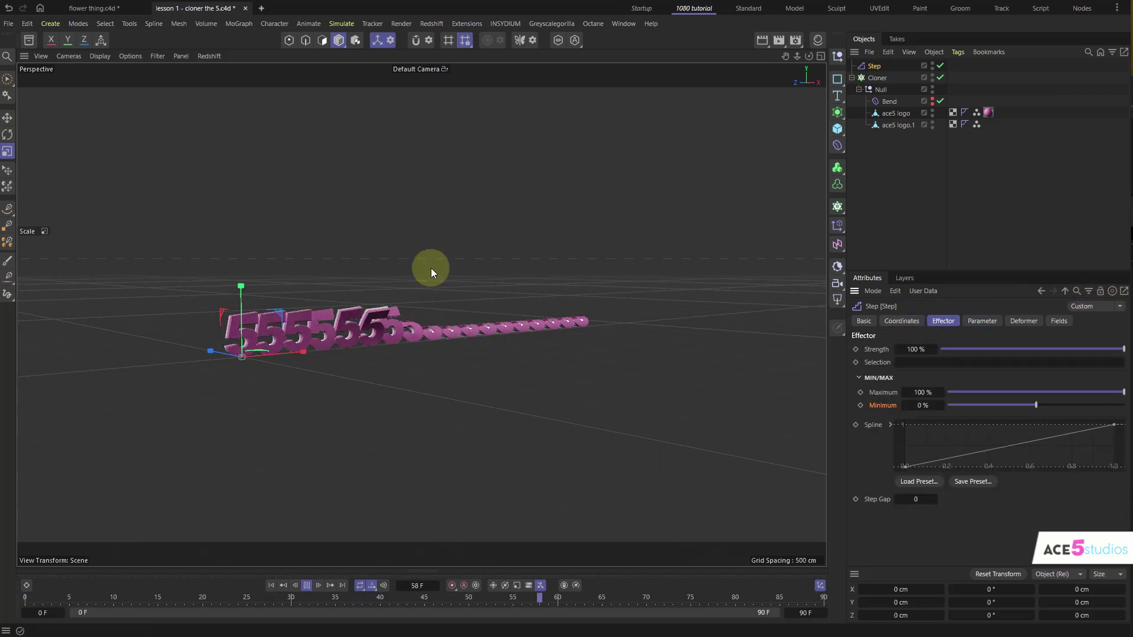
pyautogui.click(975, 321)
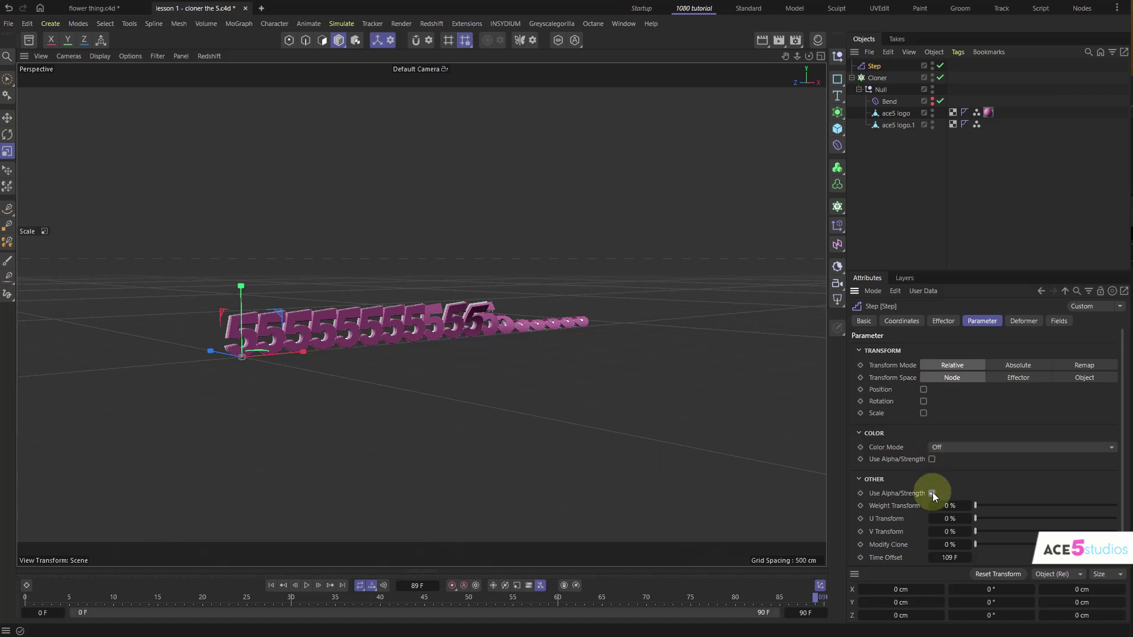
pyautogui.doubleClick(947, 557)
pyautogui.write('0')
pyautogui.press('Return')
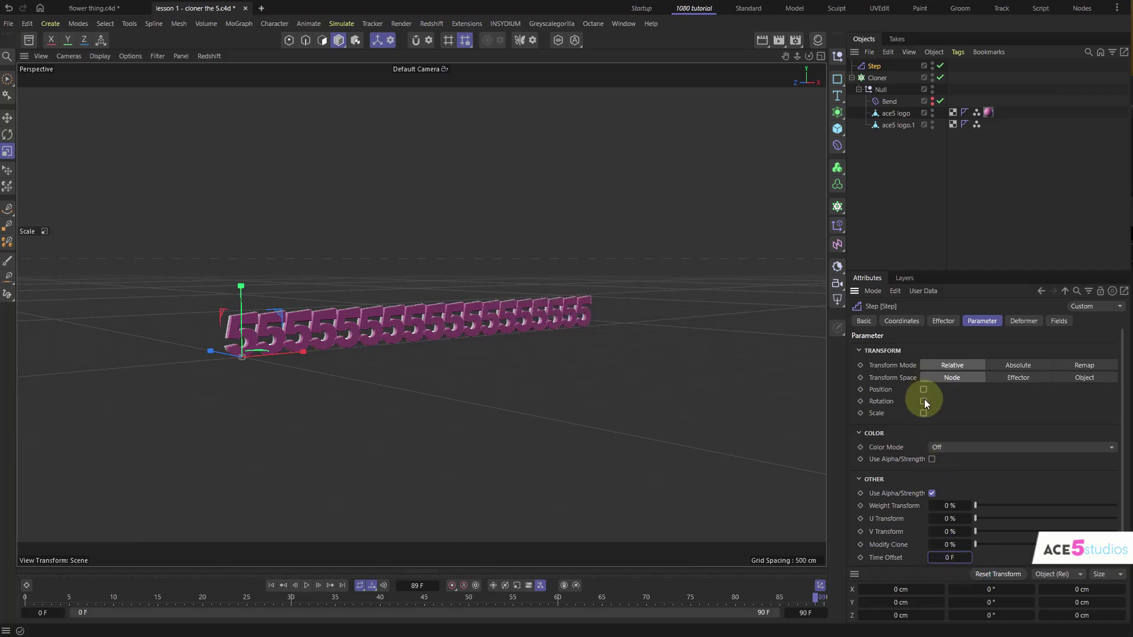
pyautogui.click(924, 412)
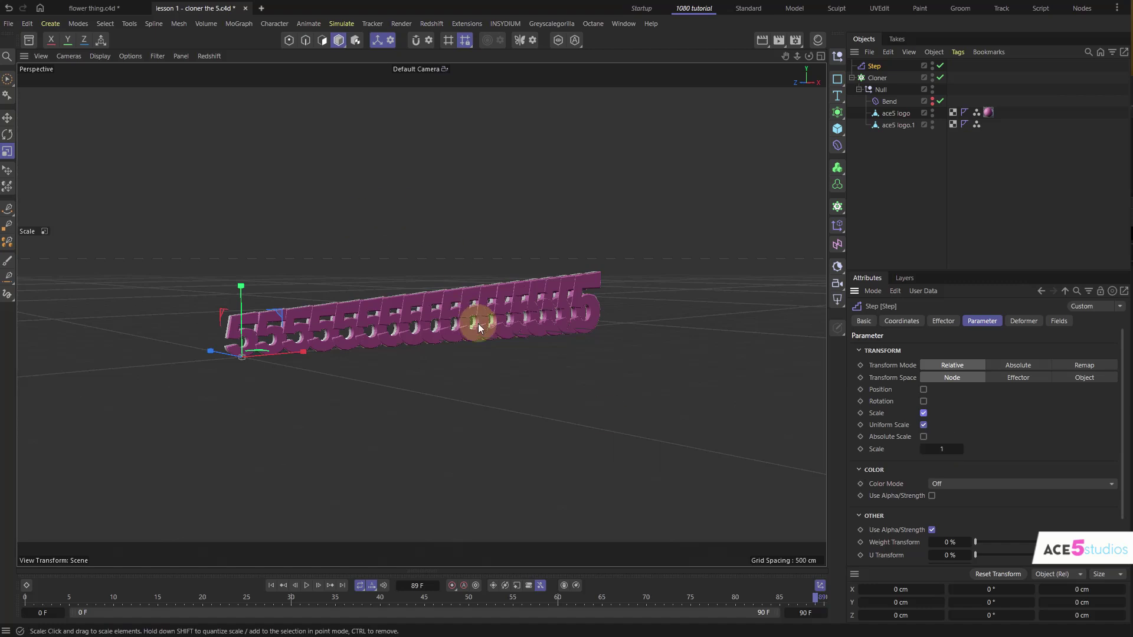
pyautogui.moveTo(478, 328)
pyautogui.keyDown('alt'); pyautogui.mouseDown()
pyautogui.moveTo(403, 306)
pyautogui.moveTo(192, 291)
pyautogui.mouseUp(); pyautogui.keyUp('alt')
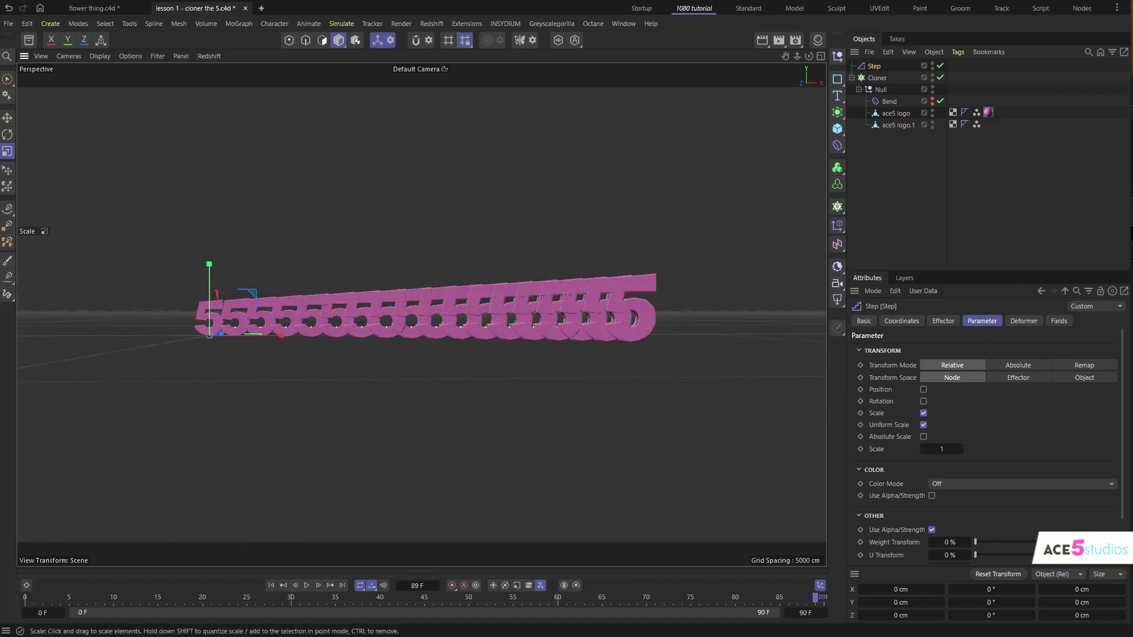
# Add a point at the middle of the Step effector's spline and raise it close to the maximum.
pyautogui.click(946, 319)
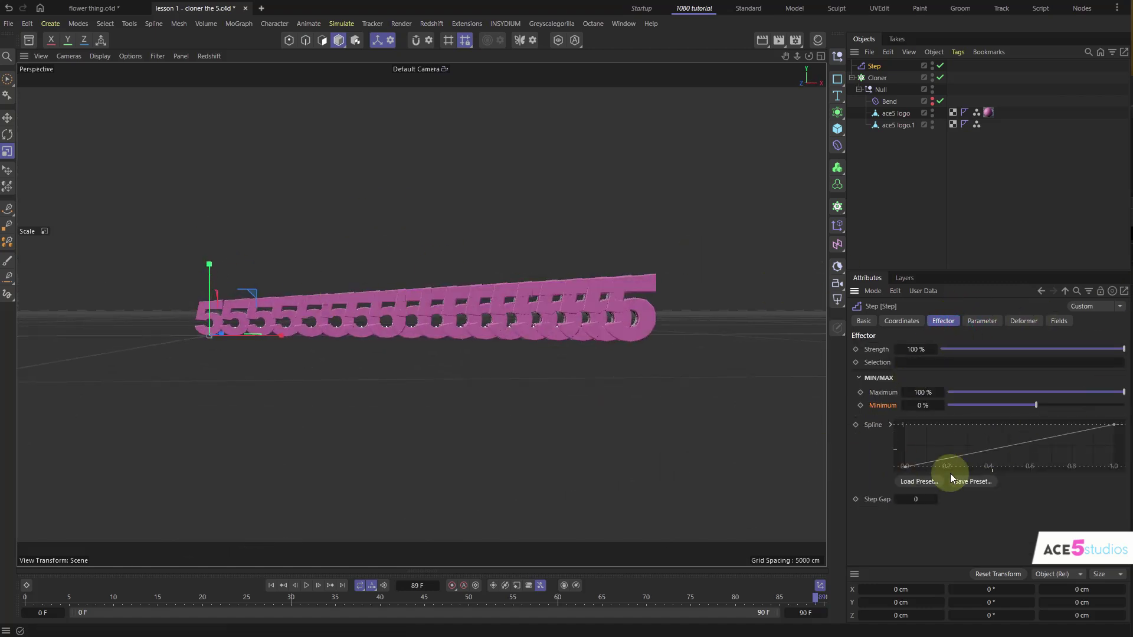
pyautogui.moveTo(1115, 426)
pyautogui.mouseDown()
pyautogui.moveTo(1116, 468)
pyautogui.moveTo(1127, 422)
pyautogui.mouseUp()
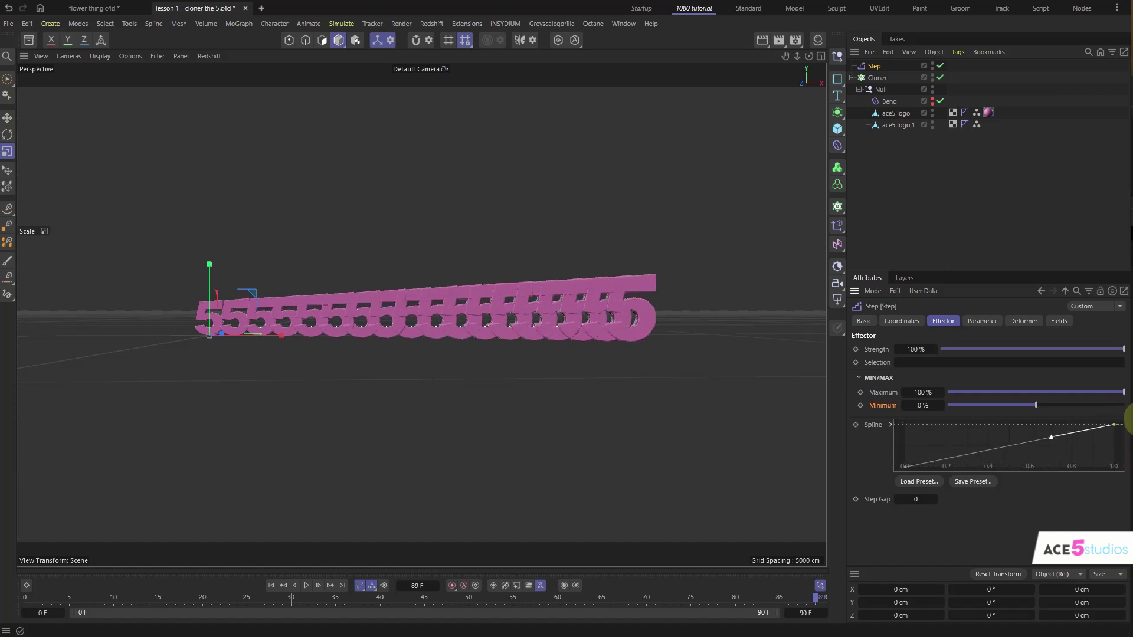
pyautogui.keyDown('ctrl'); pyautogui.click(1013, 445); pyautogui.keyUp('ctrl')
pyautogui.moveTo(1012, 445); pyautogui.dragTo(1012, 427)
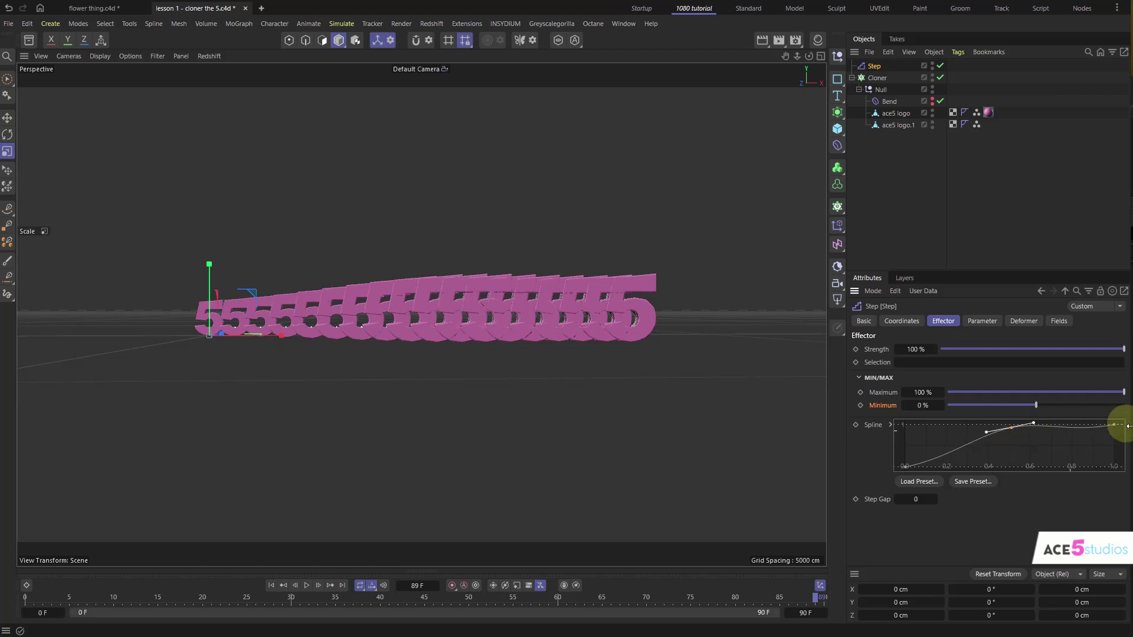
# Lower the spline's end point to 0 and level the middle point's tangent to form a smooth hill.
pyautogui.click(1117, 424)
pyautogui.click(1114, 446)
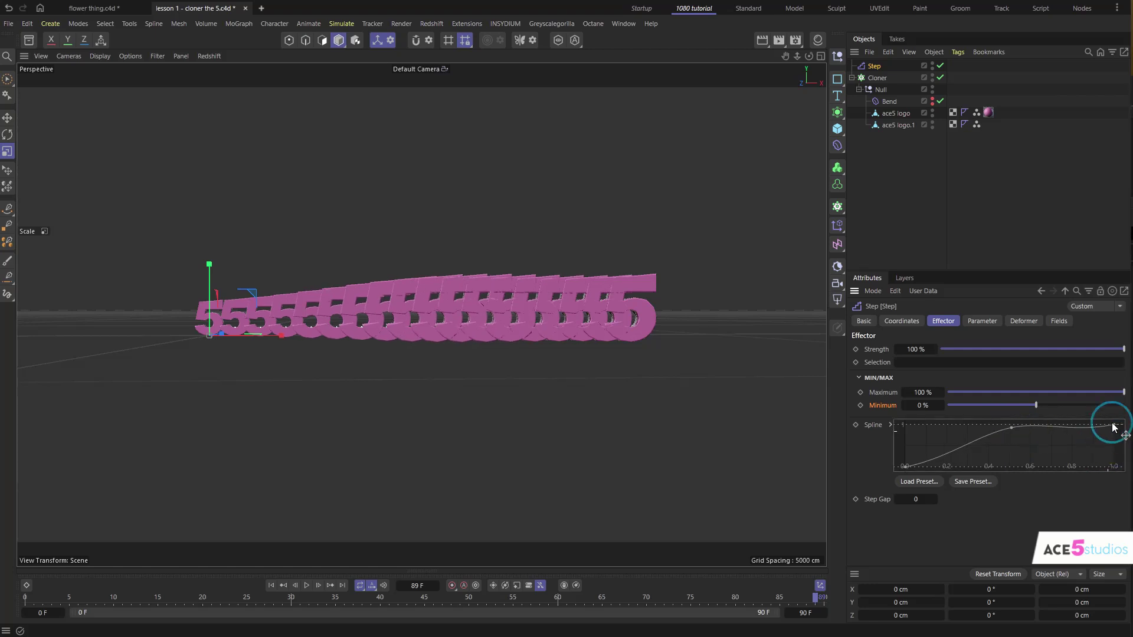
pyautogui.moveTo(1115, 425); pyautogui.dragTo(1115, 458)
pyautogui.moveTo(1084, 462); pyautogui.dragTo(1121, 479)
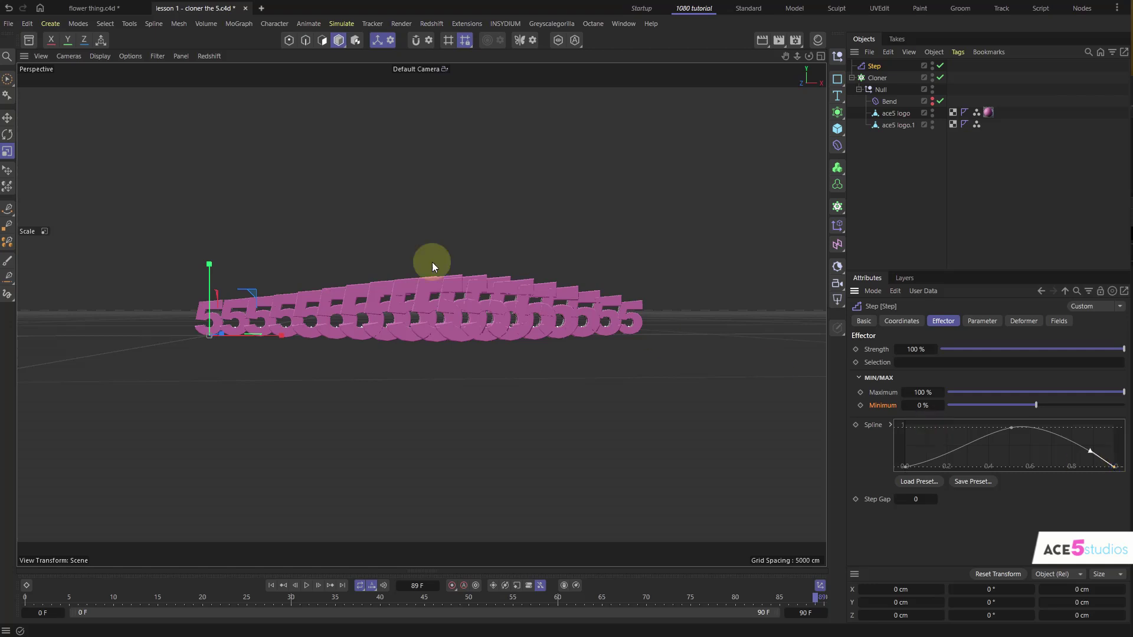
pyautogui.click(1011, 427)
pyautogui.moveTo(1028, 423); pyautogui.dragTo(1040, 427)
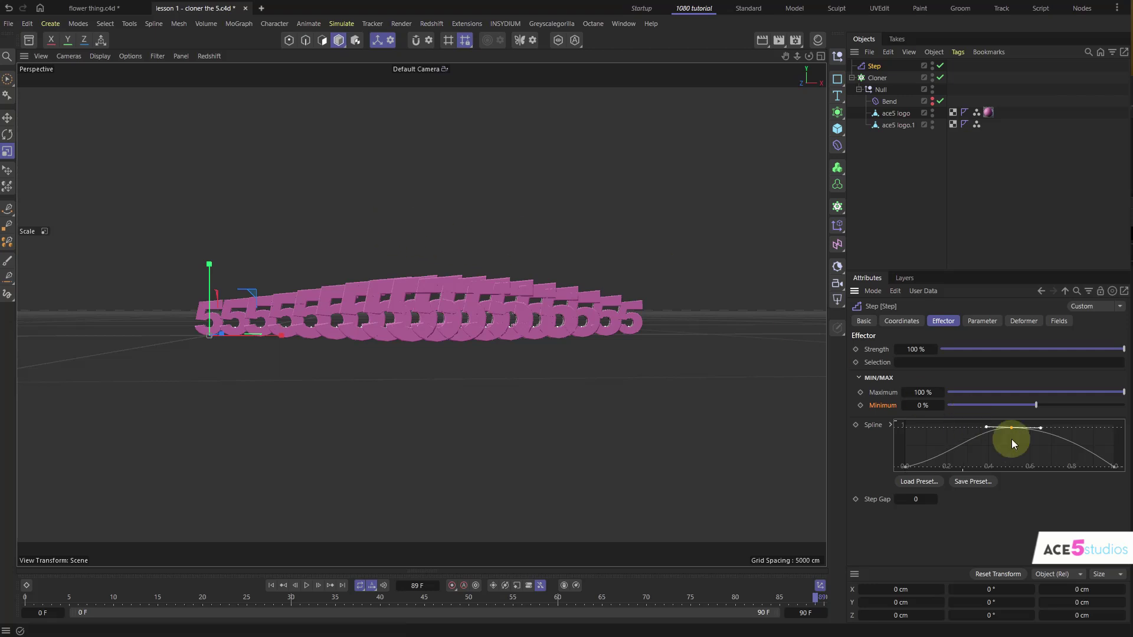
# Turn on the Step effector's Position parameter and offset the clones to P.X -1347 cm.
pyautogui.keyDown('alt'); pyautogui.moveTo(353, 273); pyautogui.dragTo(625, 313); pyautogui.keyUp('alt')
pyautogui.click(983, 321)
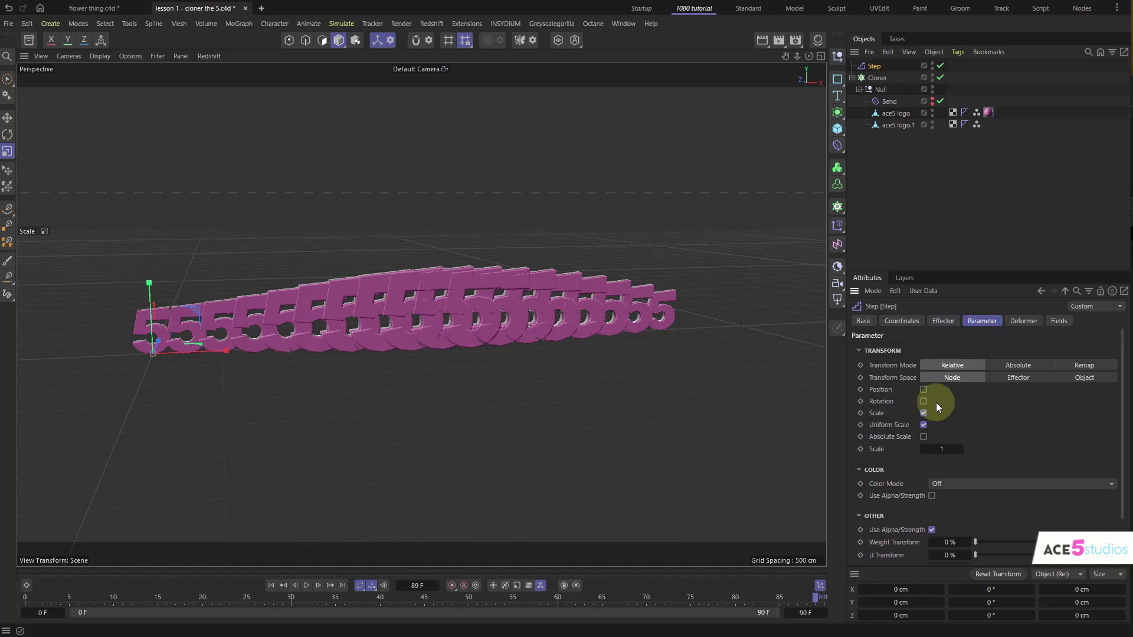
pyautogui.click(925, 390)
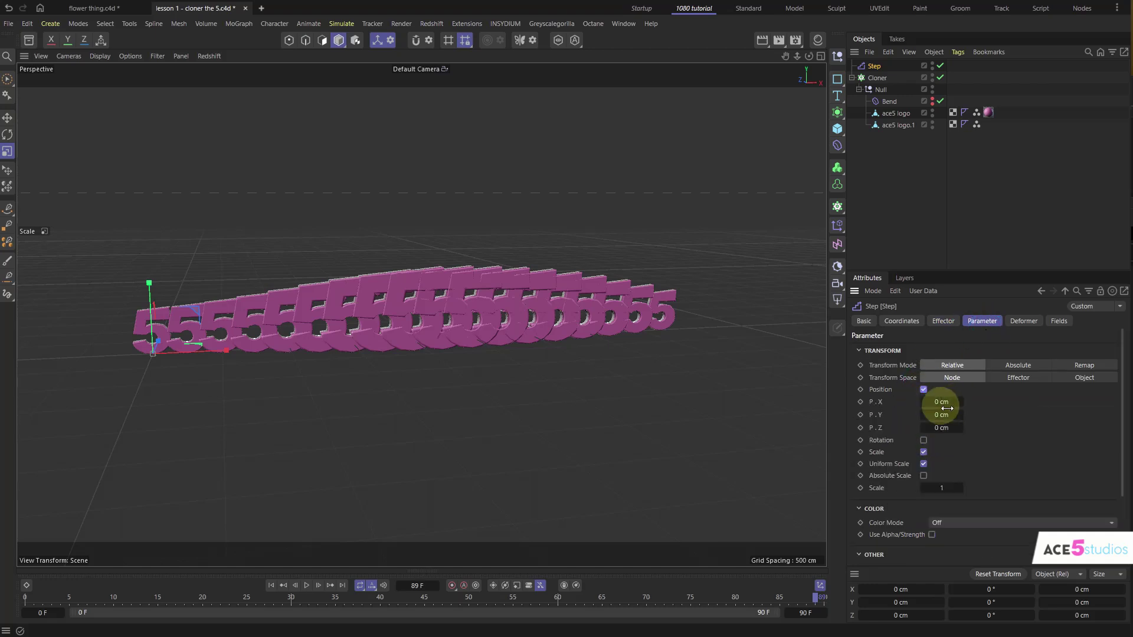
pyautogui.moveTo(934, 427); pyautogui.dragTo(987, 427)
pyautogui.hotkey('ctrl', 'z')
pyautogui.moveTo(933, 402)
pyautogui.mouseDown()
pyautogui.moveTo(775, 402)
pyautogui.moveTo(928, 402)
pyautogui.mouseUp()
pyautogui.moveTo(509, 332)
pyautogui.keyDown('alt'); pyautogui.mouseDown()
pyautogui.moveTo(608, 320)
pyautogui.moveTo(402, 310)
pyautogui.moveTo(547, 328)
pyautogui.moveTo(473, 299)
pyautogui.moveTo(565, 329)
pyautogui.moveTo(483, 320)
pyautogui.mouseUp(); pyautogui.keyUp('alt')
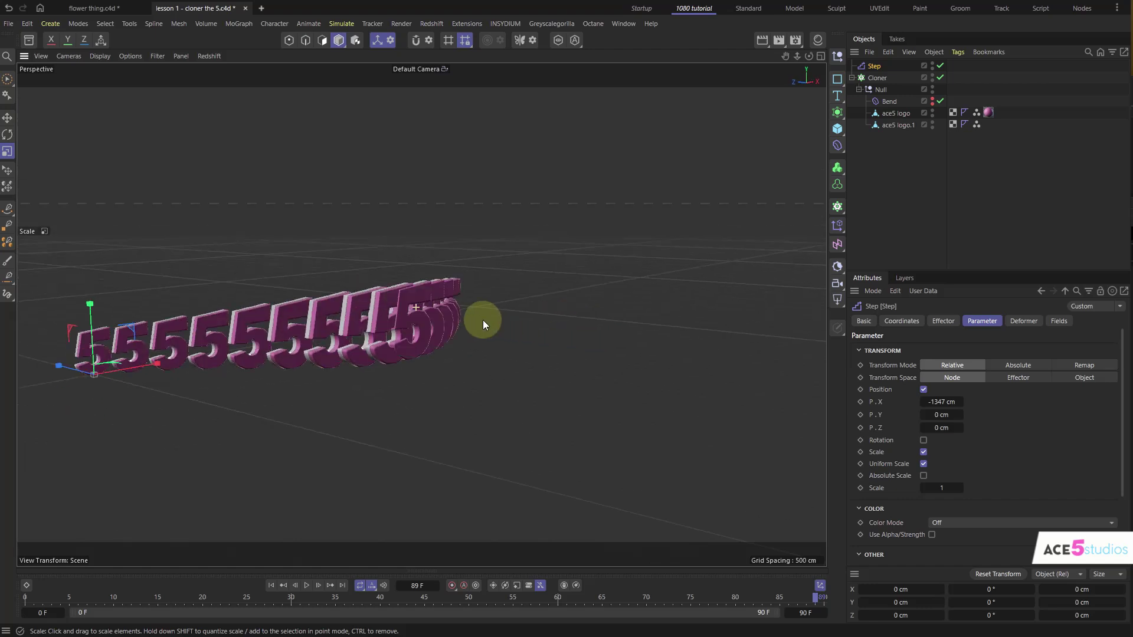
pyautogui.click(944, 321)
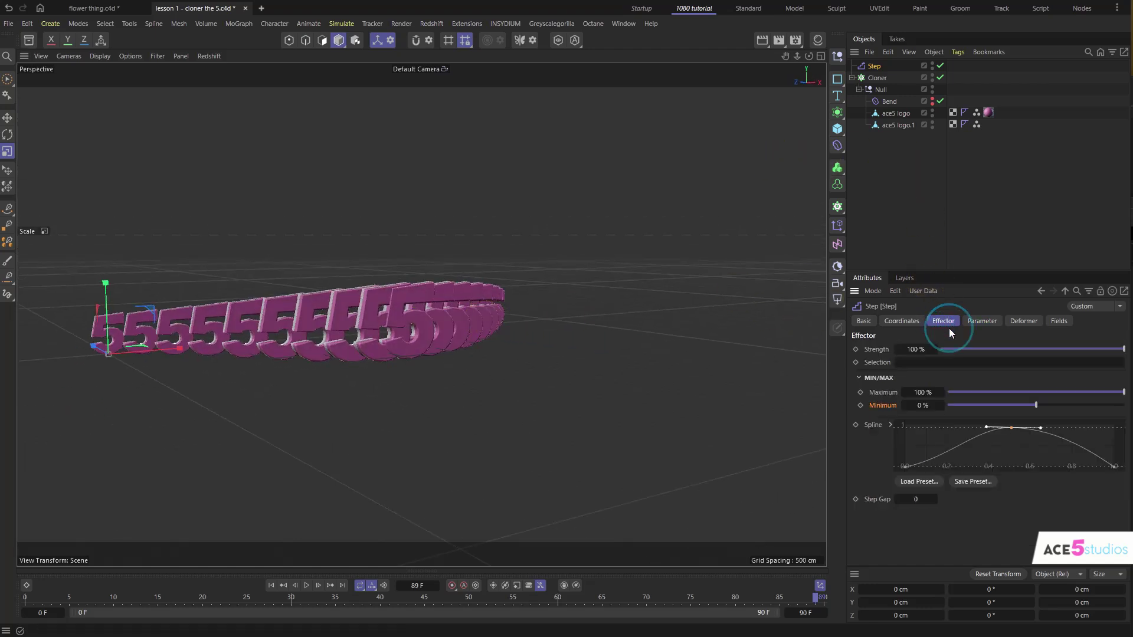
# Turn off the Position and Scale parameters of the Step effector.
pyautogui.click(980, 321)
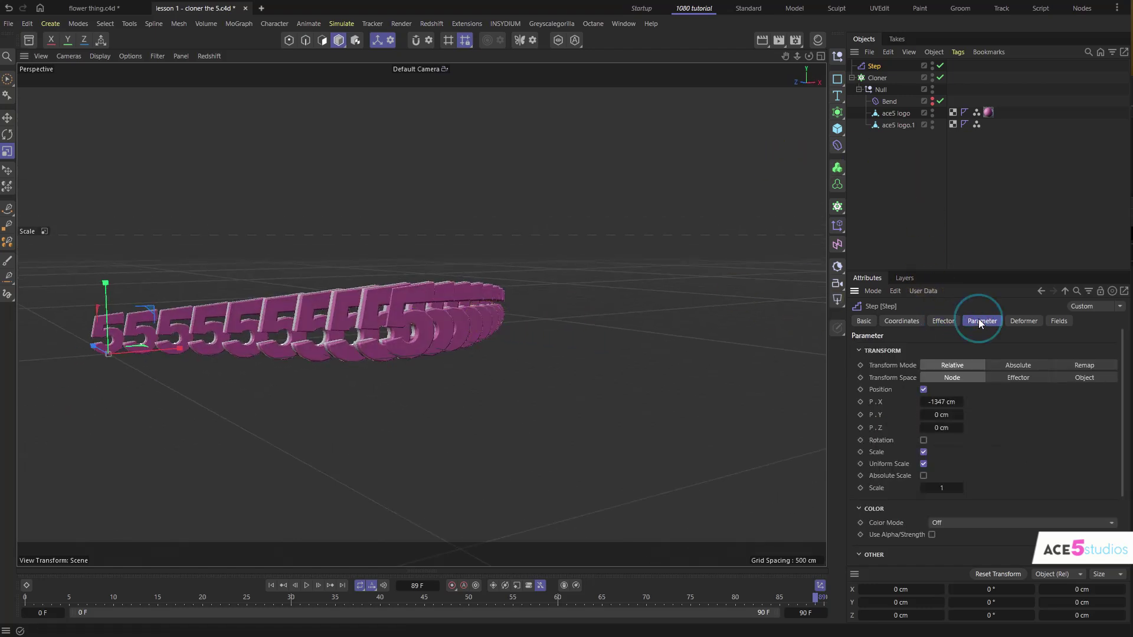
pyautogui.click(924, 391)
pyautogui.click(923, 413)
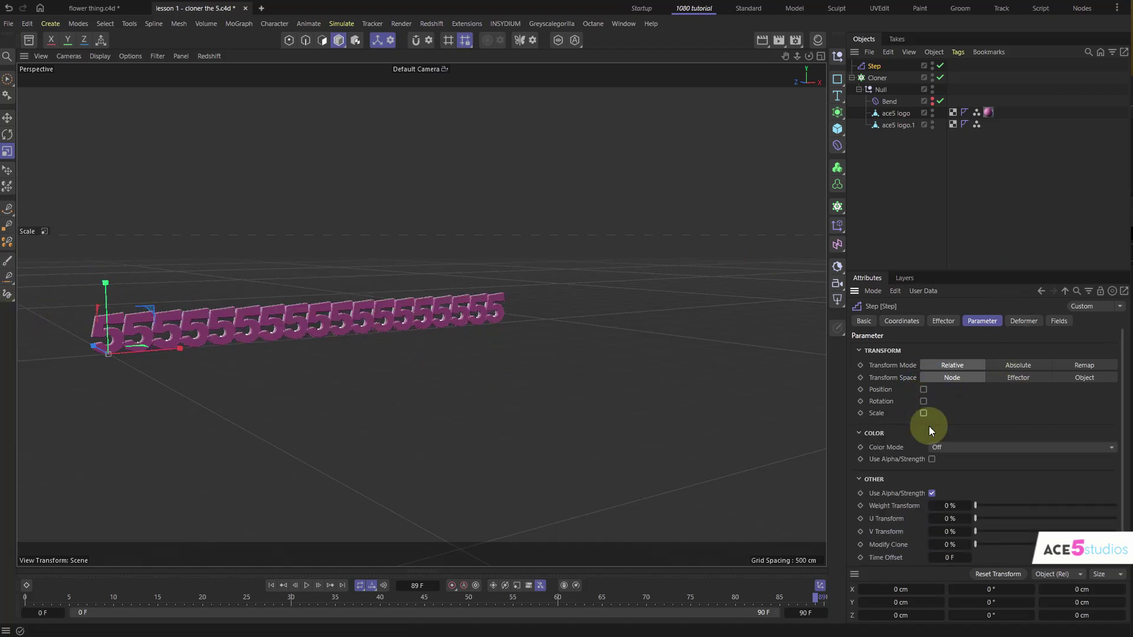
# Set the Step effector's Time Offset to 71 F, play from frame 0, and lower the offset to 63 F.
pyautogui.scroll(-2, 999, 460)
pyautogui.moveTo(941, 538); pyautogui.dragTo(965, 539)
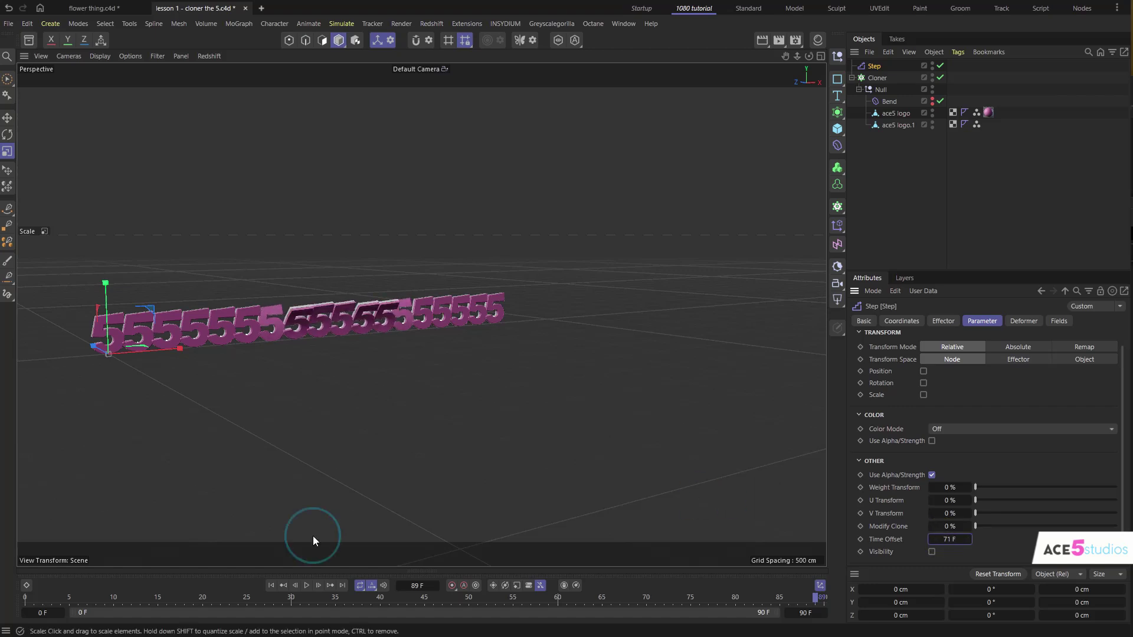
pyautogui.click(26, 597)
pyautogui.press('F8')
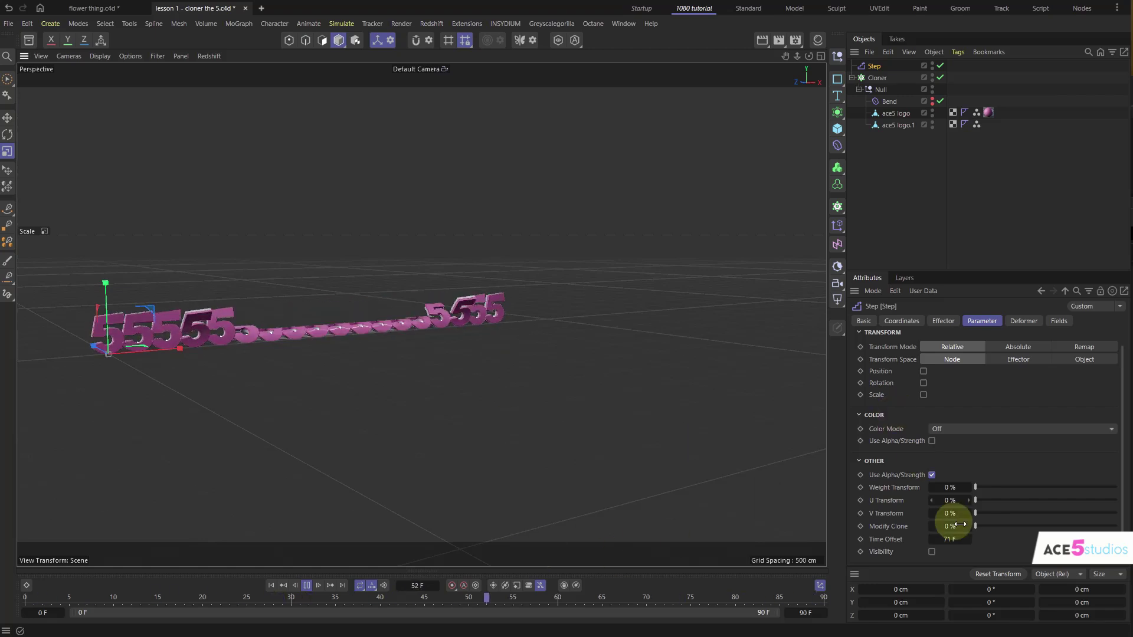
pyautogui.moveTo(945, 539); pyautogui.dragTo(931, 538)
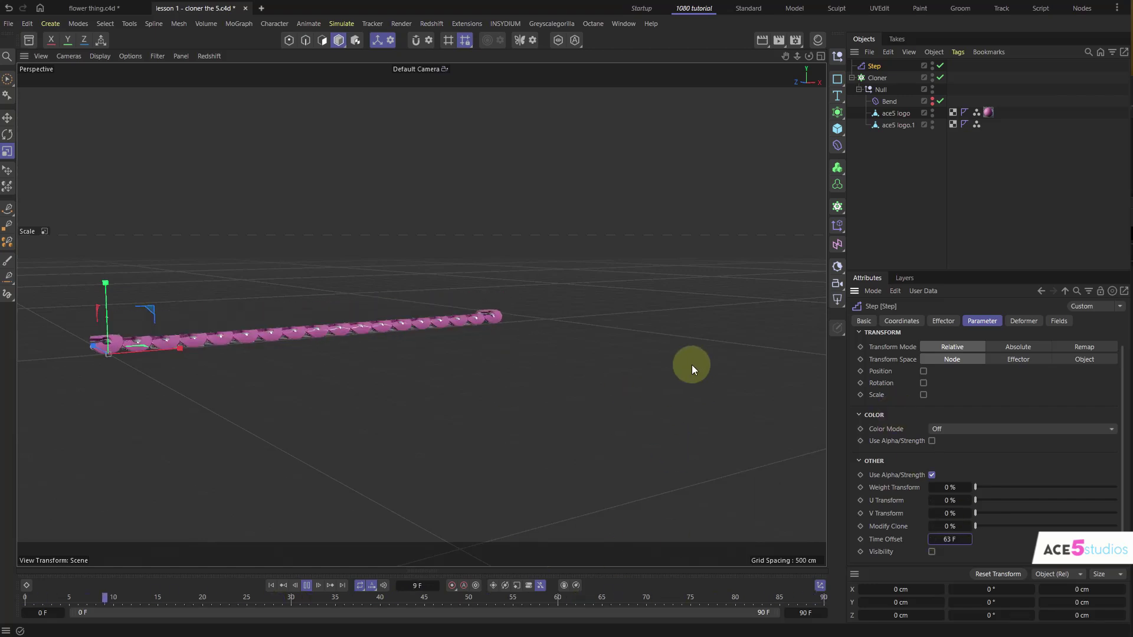
# Flip the Step effector's spline vertically into a valley shape and stop the playback.
pyautogui.click(936, 321)
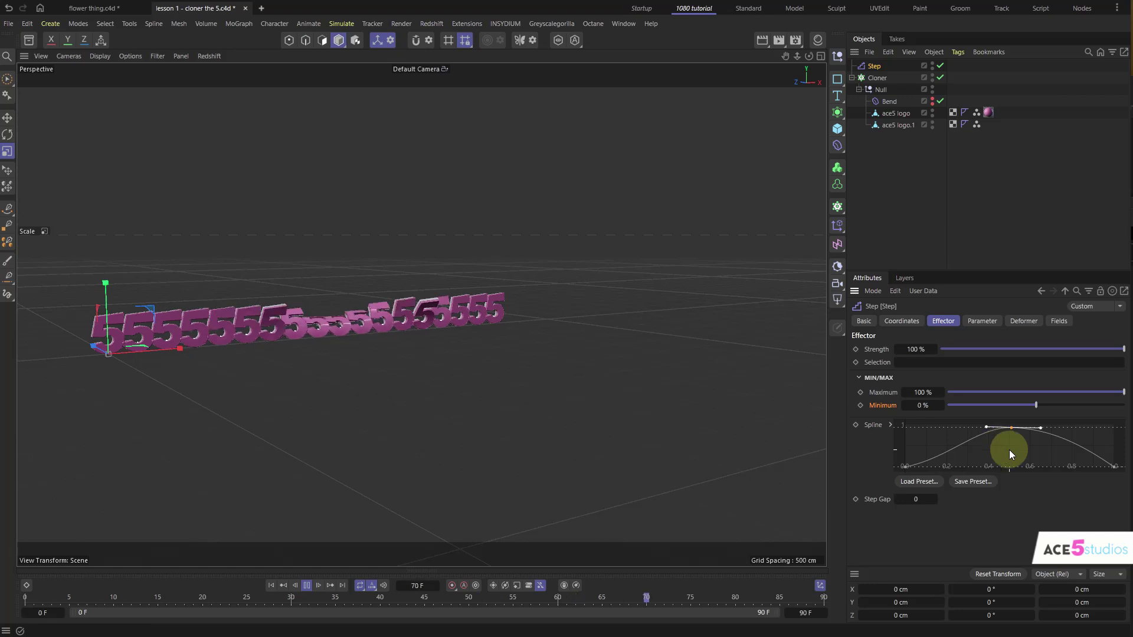
pyautogui.rightClick(1011, 449)
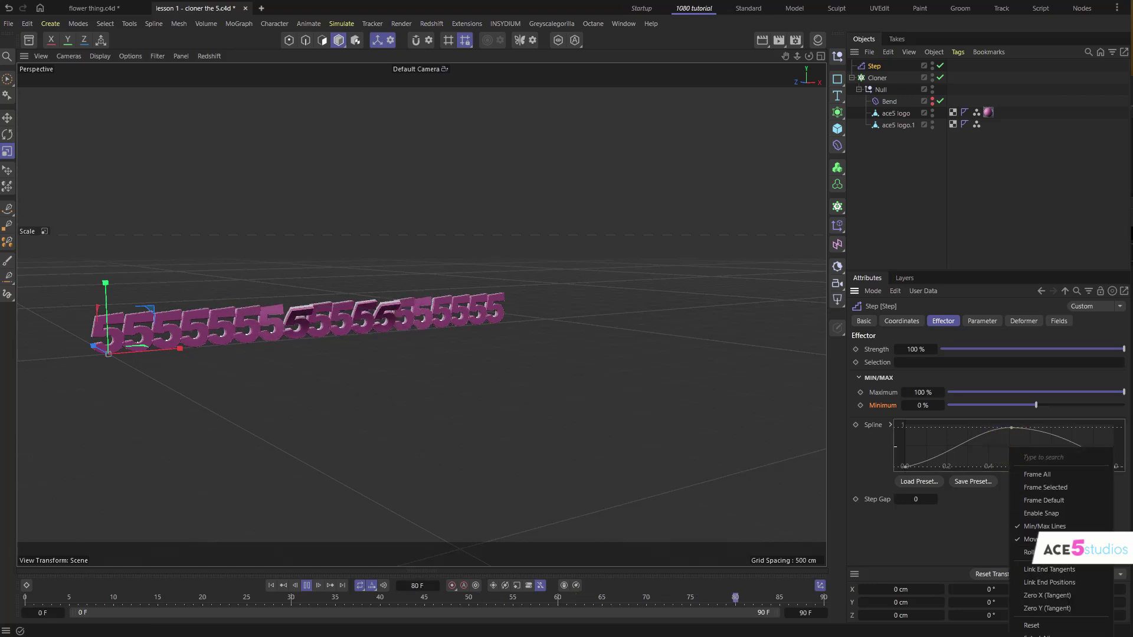
pyautogui.click(1040, 635)
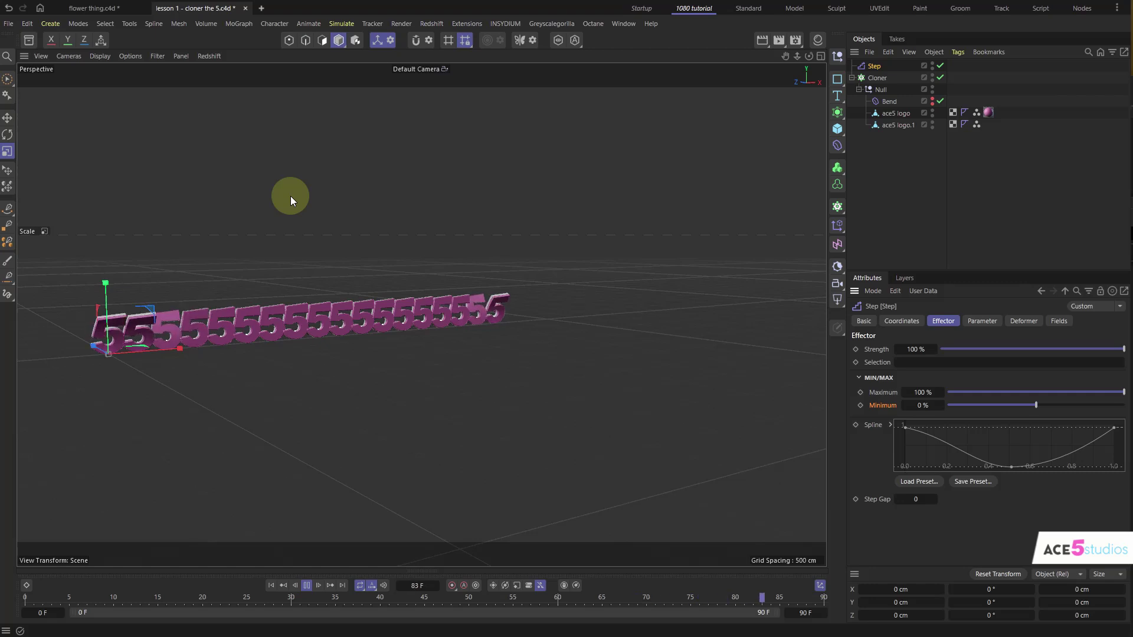
pyautogui.press('space')
# Delete the Step effector and the Bend deformer from the scene.
pyautogui.click(880, 101)
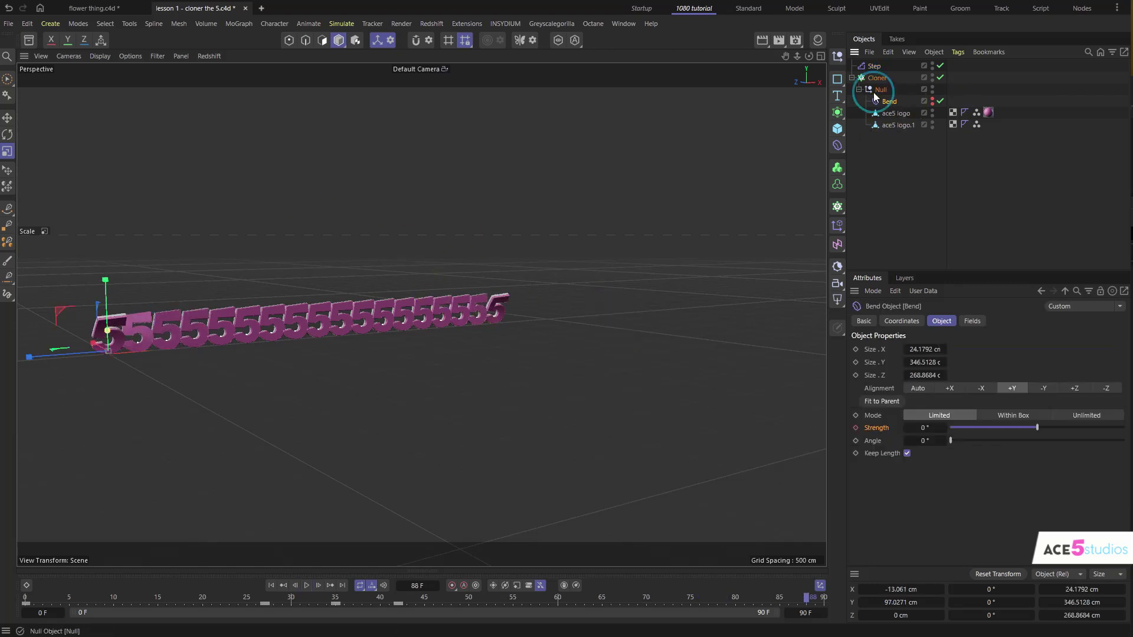
pyautogui.click(884, 90)
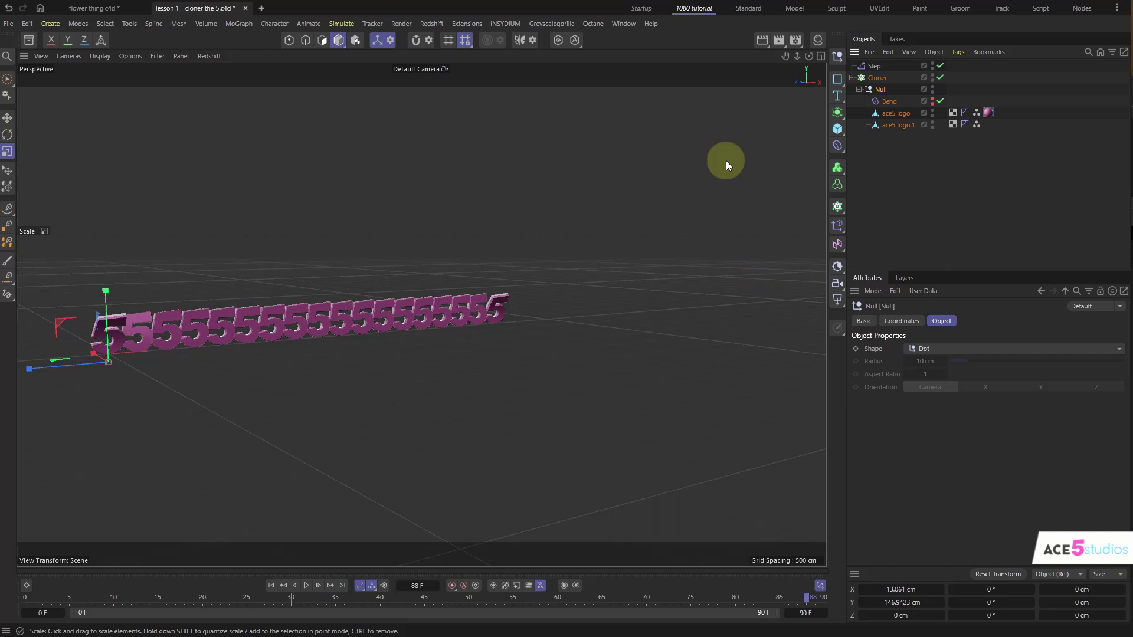
pyautogui.click(872, 66)
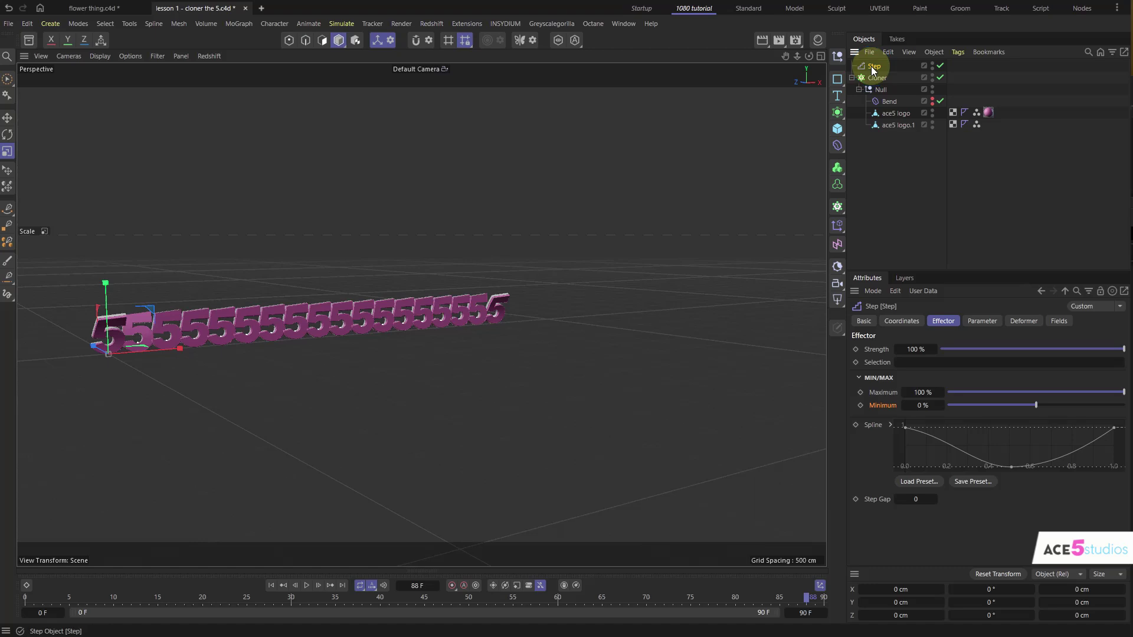
pyautogui.press('Delete')
pyautogui.press('Delete')
# Reduce the Cloner's Count to 11 logos.
pyautogui.click(879, 68)
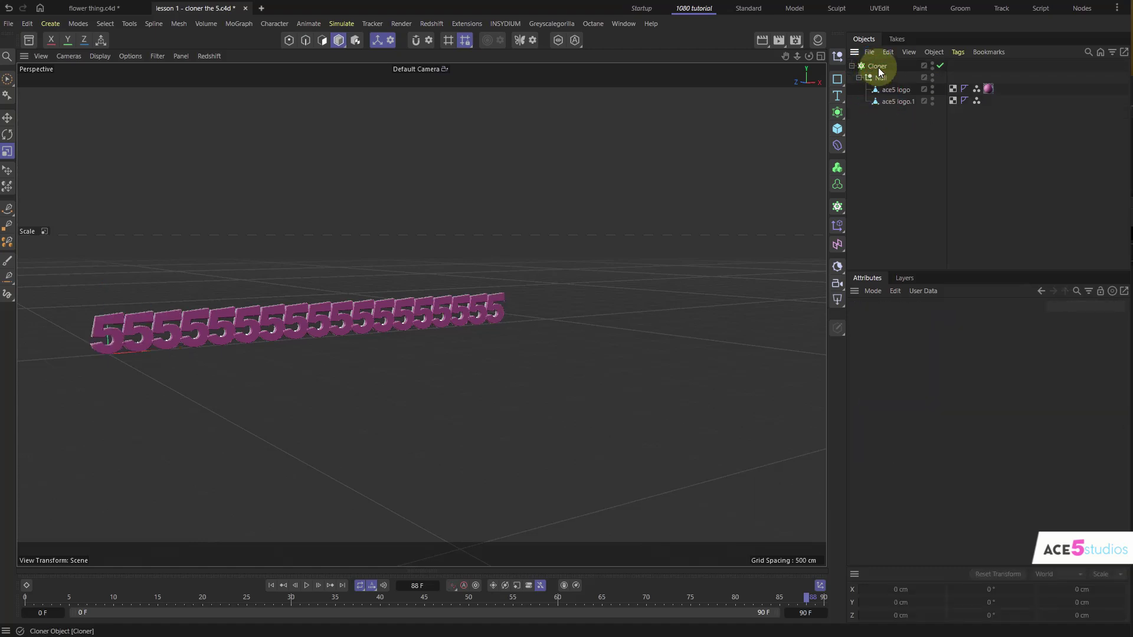
pyautogui.click(962, 441)
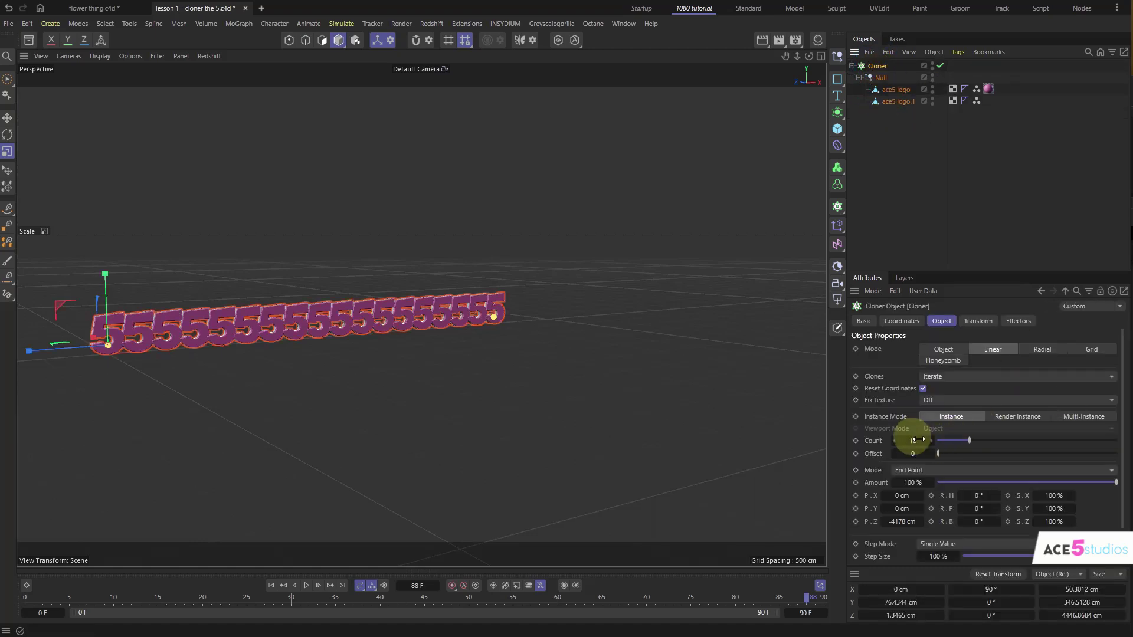
pyautogui.moveTo(963, 441); pyautogui.dragTo(954, 440)
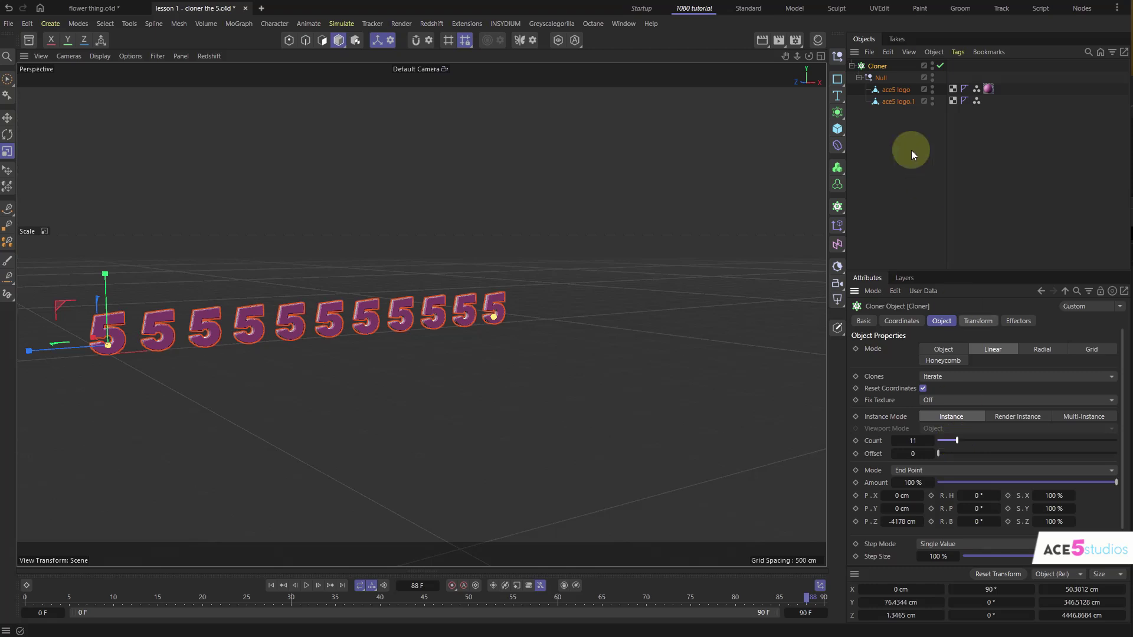
# Add a Plain effector to the Cloner and set its position offset to P.Y 339 cm.
pyautogui.click(839, 227)
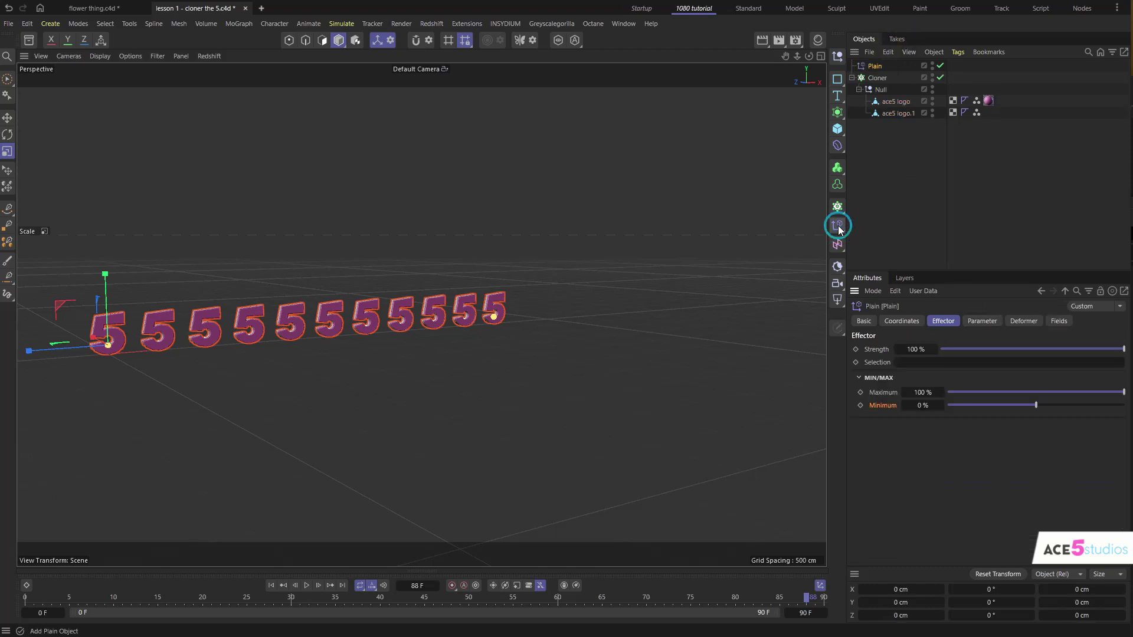
pyautogui.click(968, 325)
pyautogui.moveTo(938, 415); pyautogui.dragTo(978, 352)
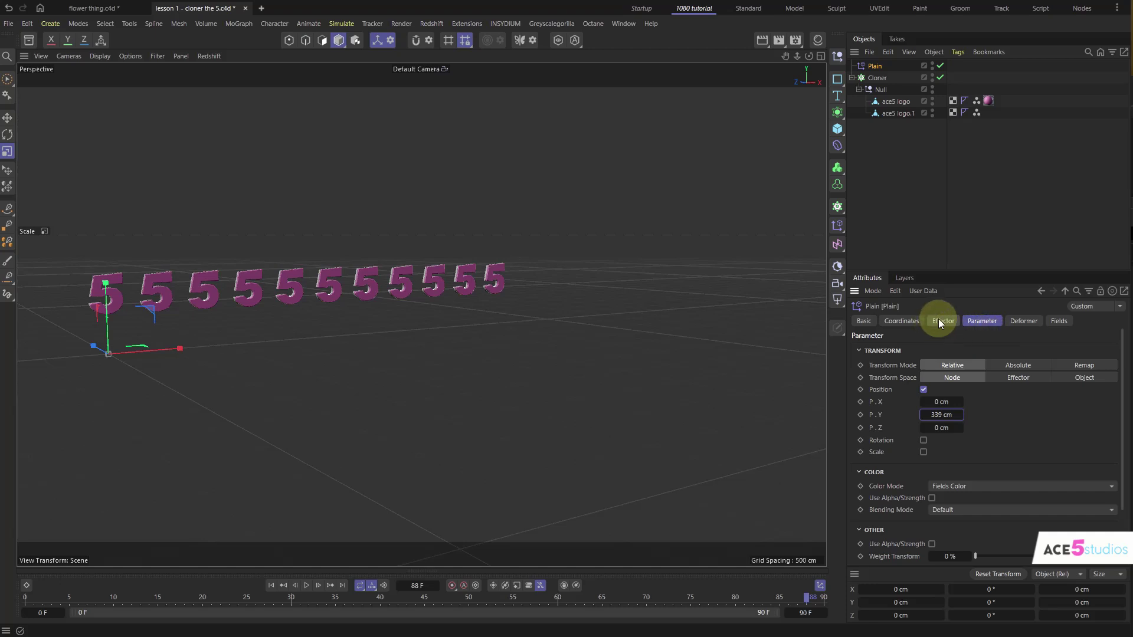
# Add a Linear Field to the Plain effector and move it past the row's far end, to X about 4727 cm.
pyautogui.click(1057, 321)
pyautogui.click(862, 440)
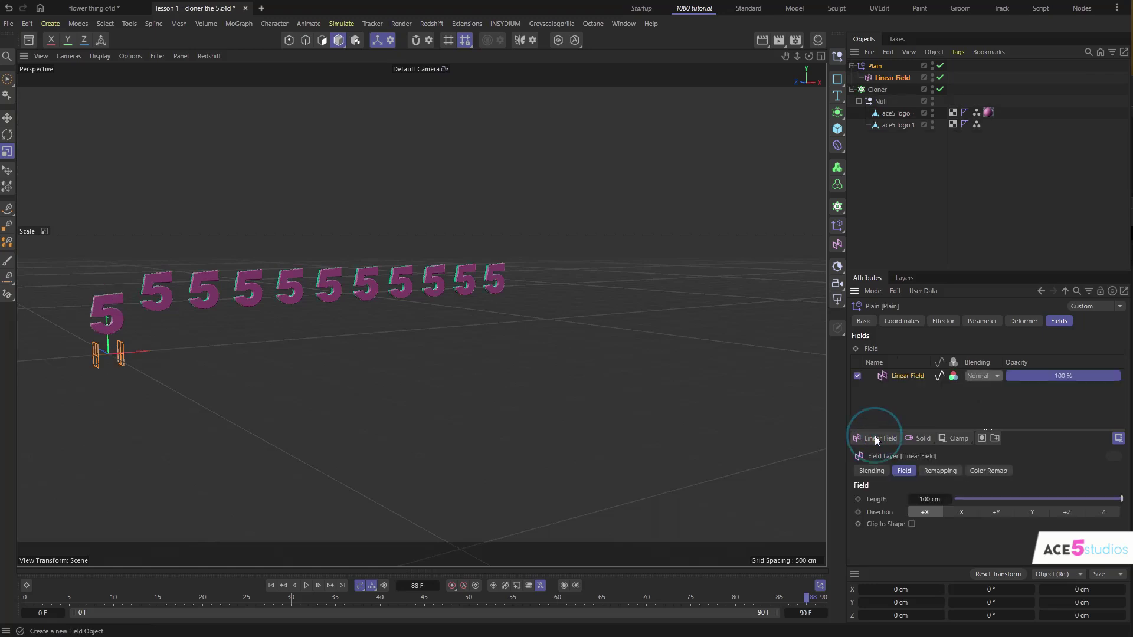
pyautogui.click(883, 78)
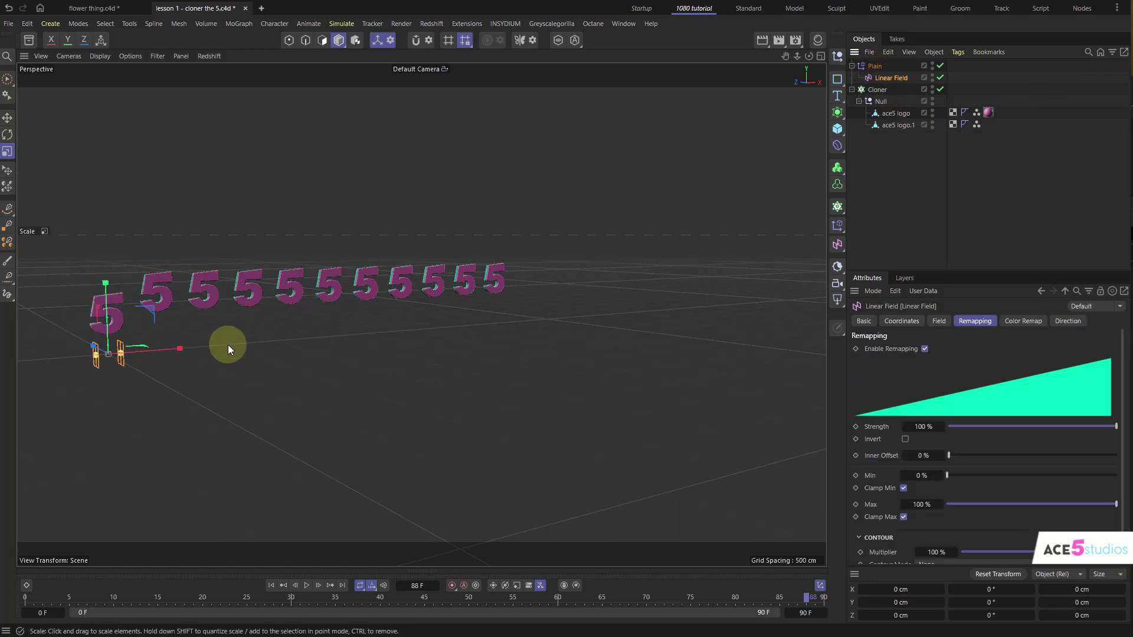
pyautogui.press('e')
pyautogui.moveTo(171, 350); pyautogui.dragTo(575, 338)
pyautogui.keyDown('alt'); pyautogui.moveTo(472, 331); pyautogui.dragTo(421, 314); pyautogui.keyUp('alt')
# Animate the Linear Field from its frame 0 position to X about -422 cm at frame 40, and play it from the start.
pyautogui.click(25, 597)
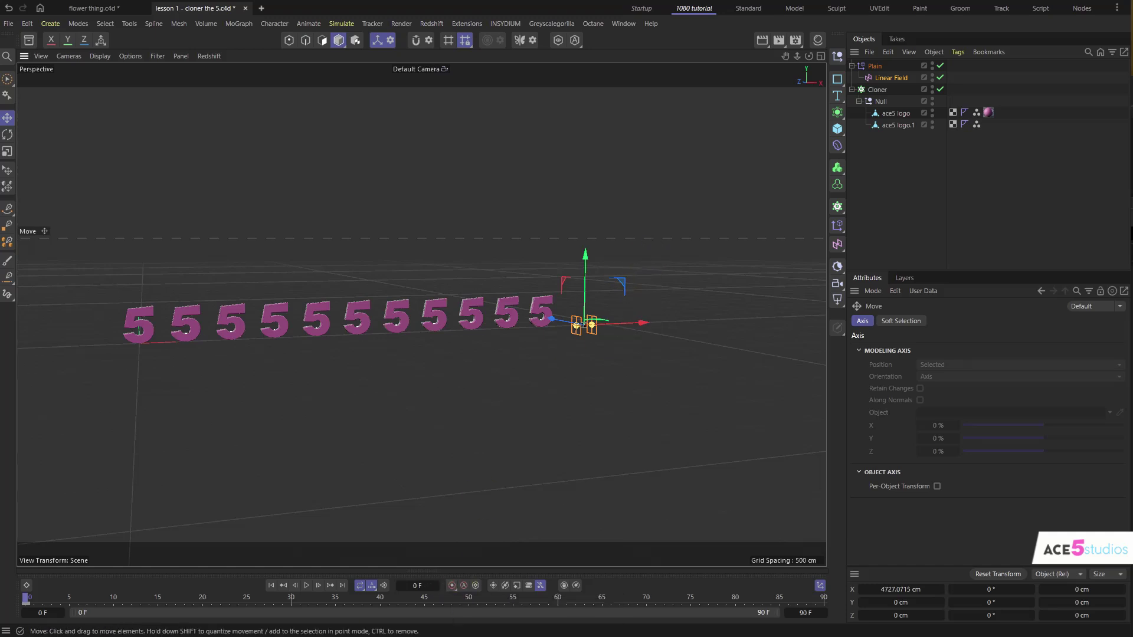
pyautogui.click(381, 600)
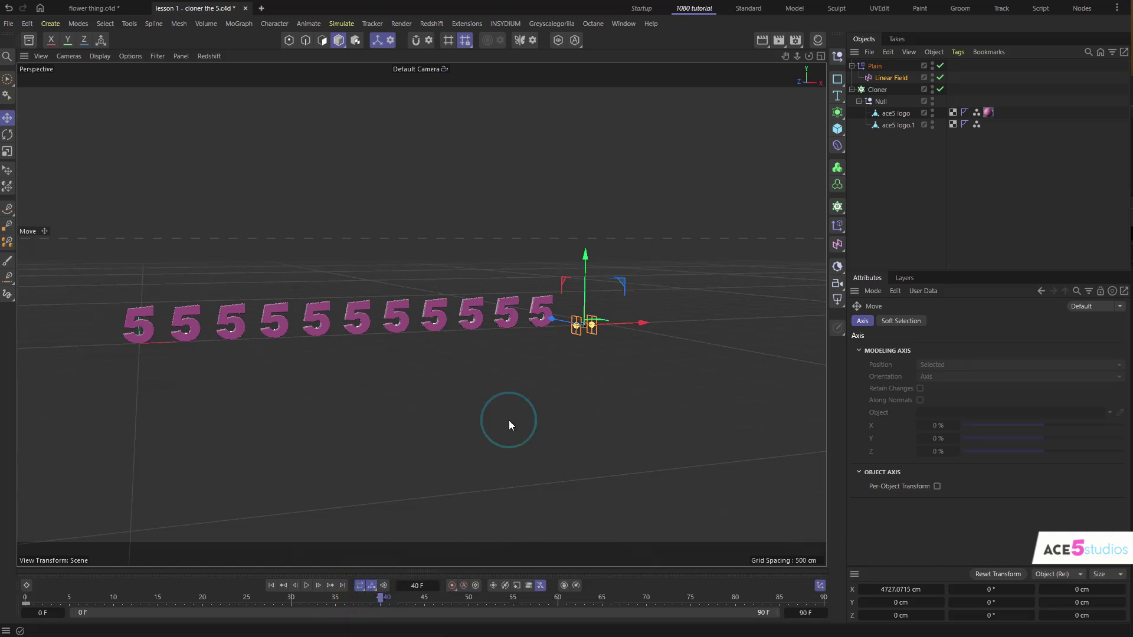
pyautogui.moveTo(642, 323); pyautogui.dragTo(157, 347)
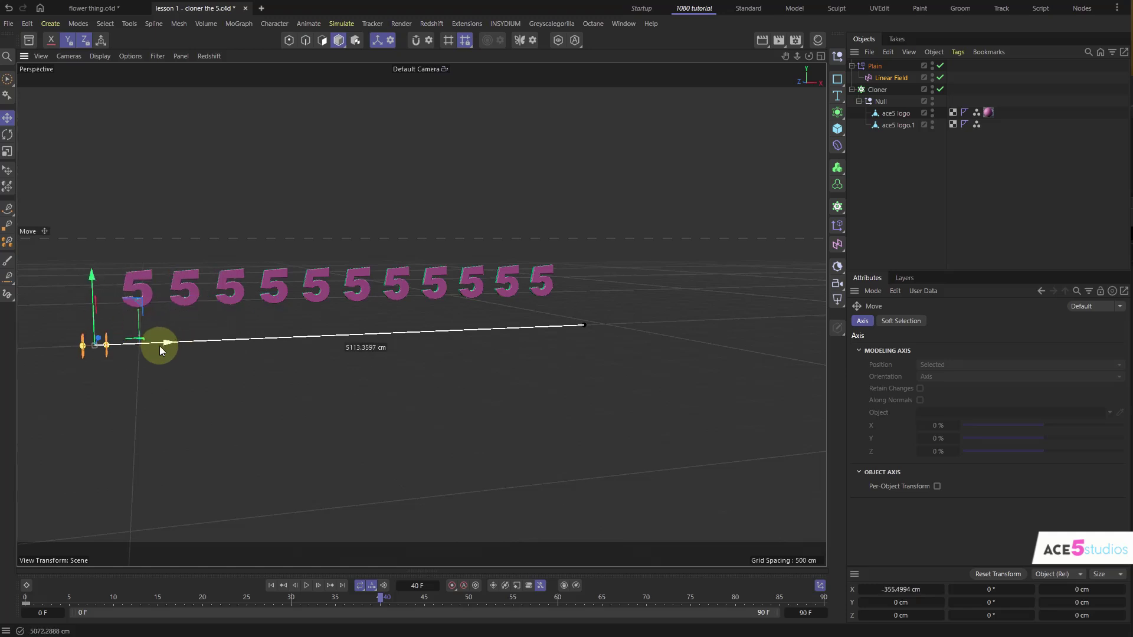
pyautogui.moveTo(380, 598); pyautogui.dragTo(24, 600)
pyautogui.press('F8')
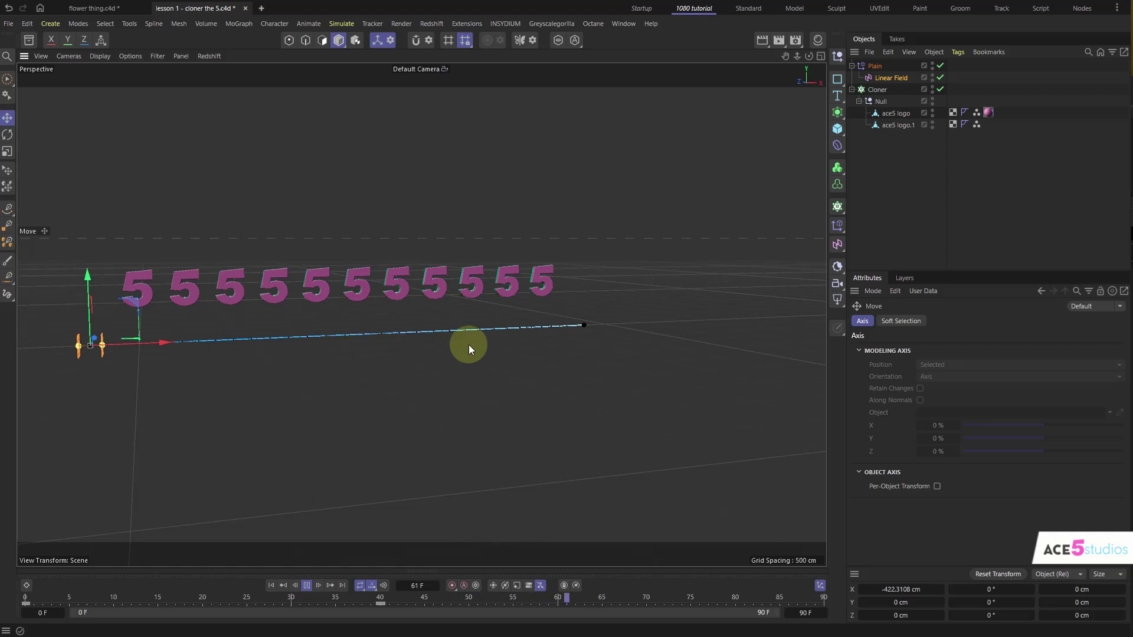
# Move the Linear Field's end keyframe to frame 60 and play back the slower sweep.
pyautogui.press('F8')
pyautogui.moveTo(381, 605); pyautogui.dragTo(558, 615)
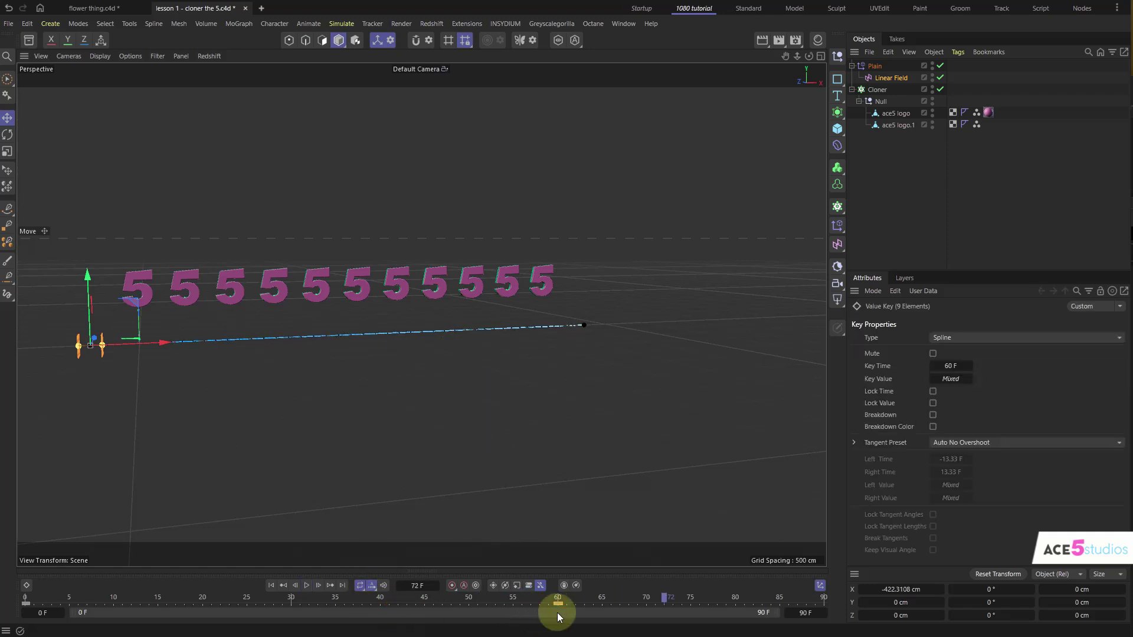
pyautogui.press('F8')
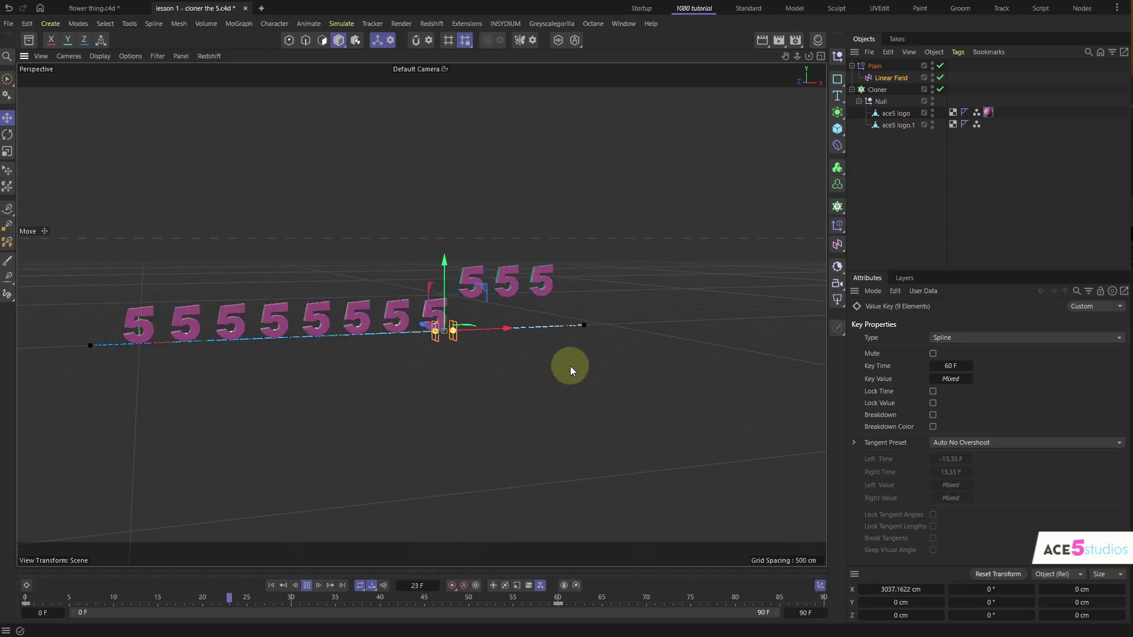
pyautogui.press('F8')
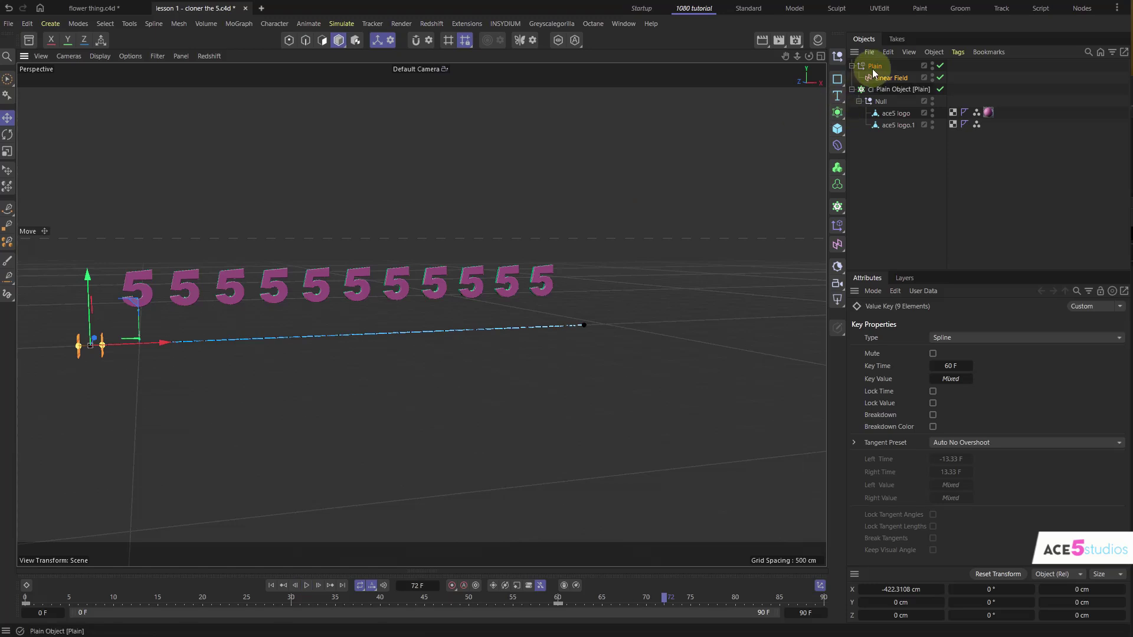
# Add a Delay effector to the Cloner.
pyautogui.click(877, 89)
pyautogui.click(837, 225)
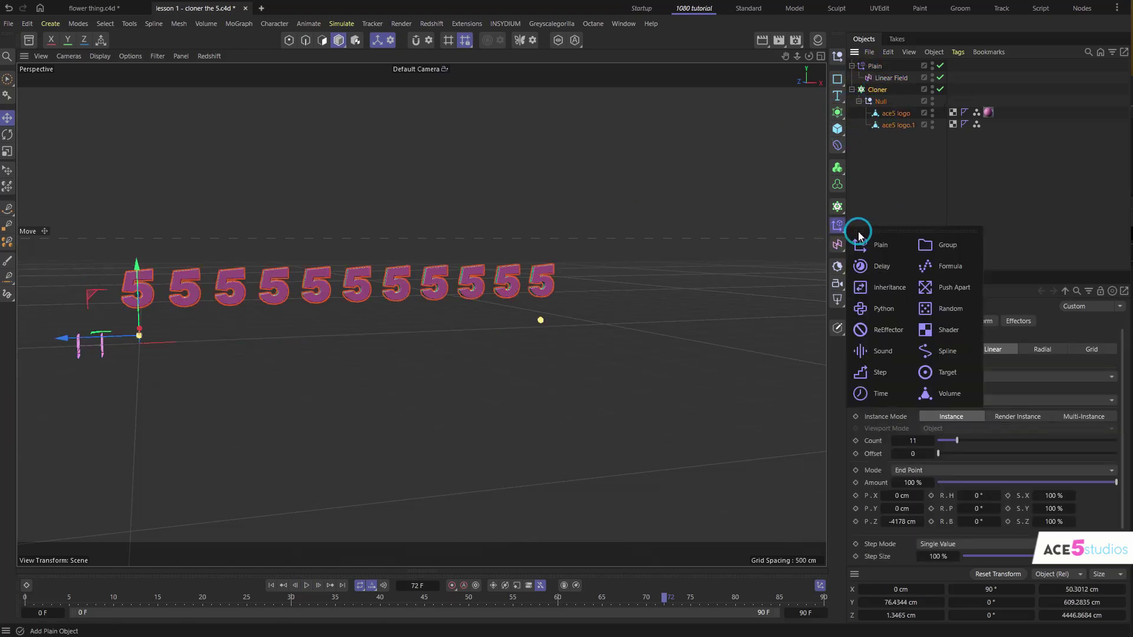
pyautogui.click(887, 263)
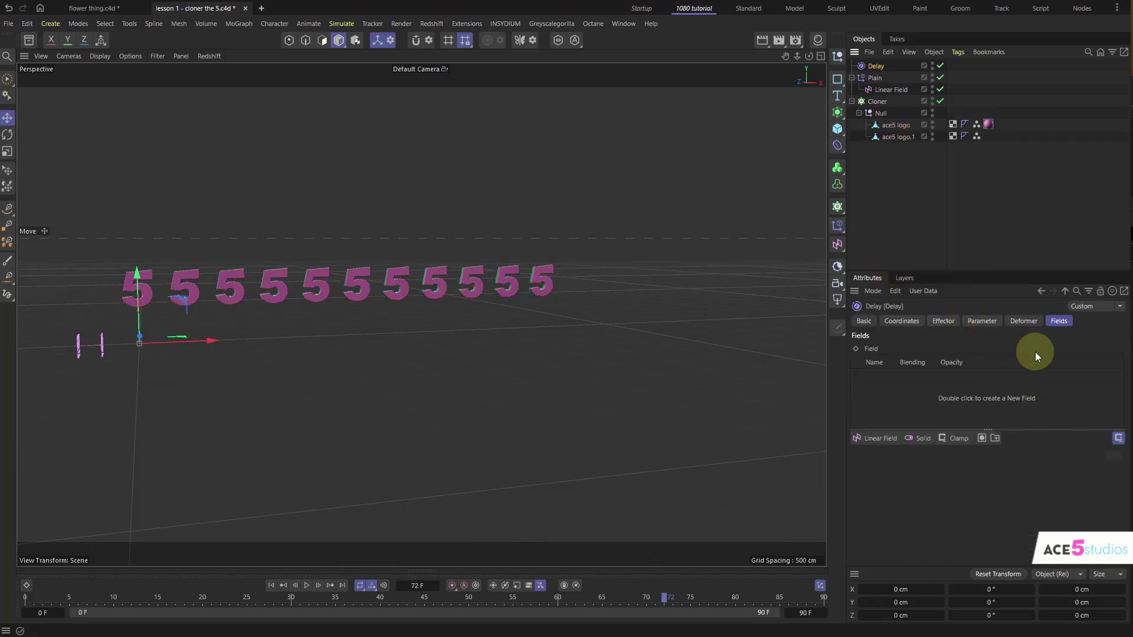
# Play the animation from near the start and set the Delay effector's Mode to Spring.
pyautogui.click(33, 597)
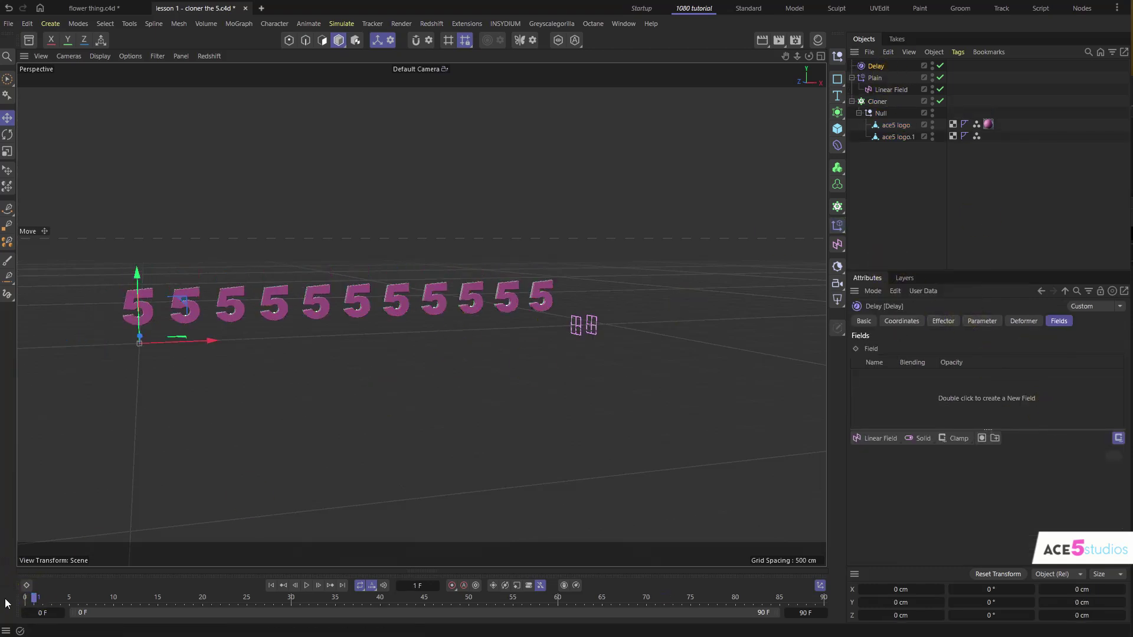
pyautogui.press('F8')
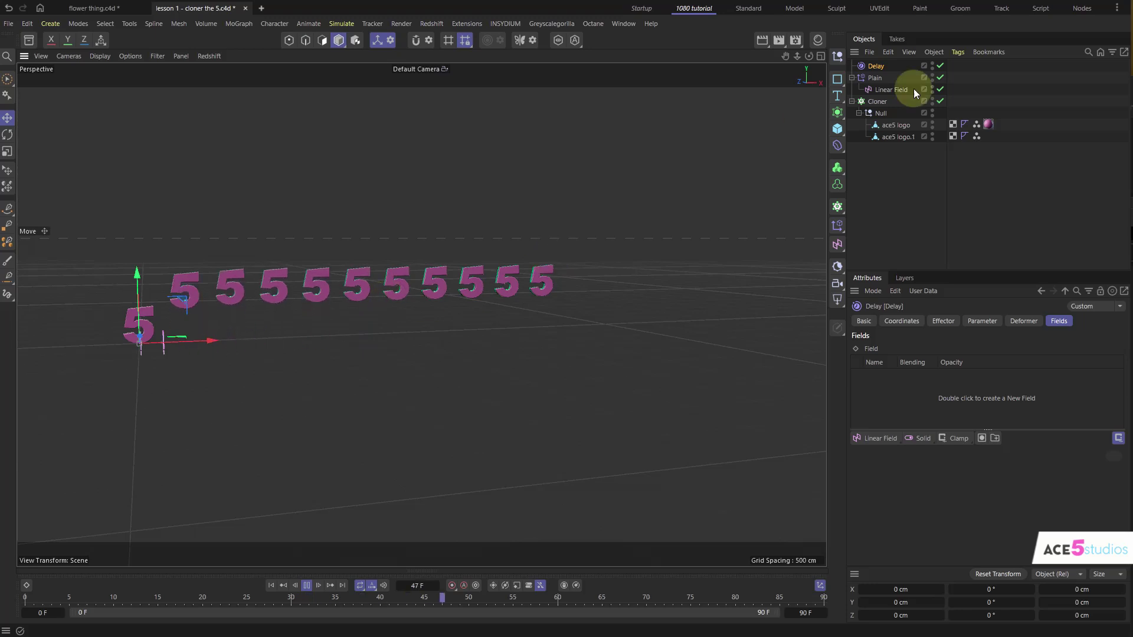
pyautogui.click(944, 321)
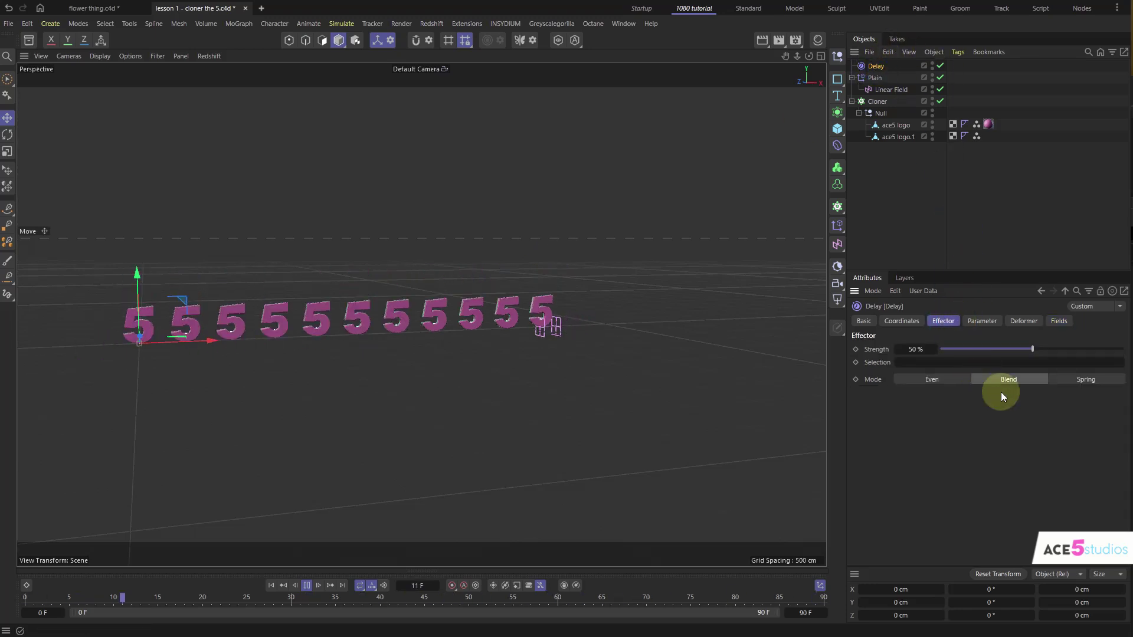
pyautogui.click(1084, 379)
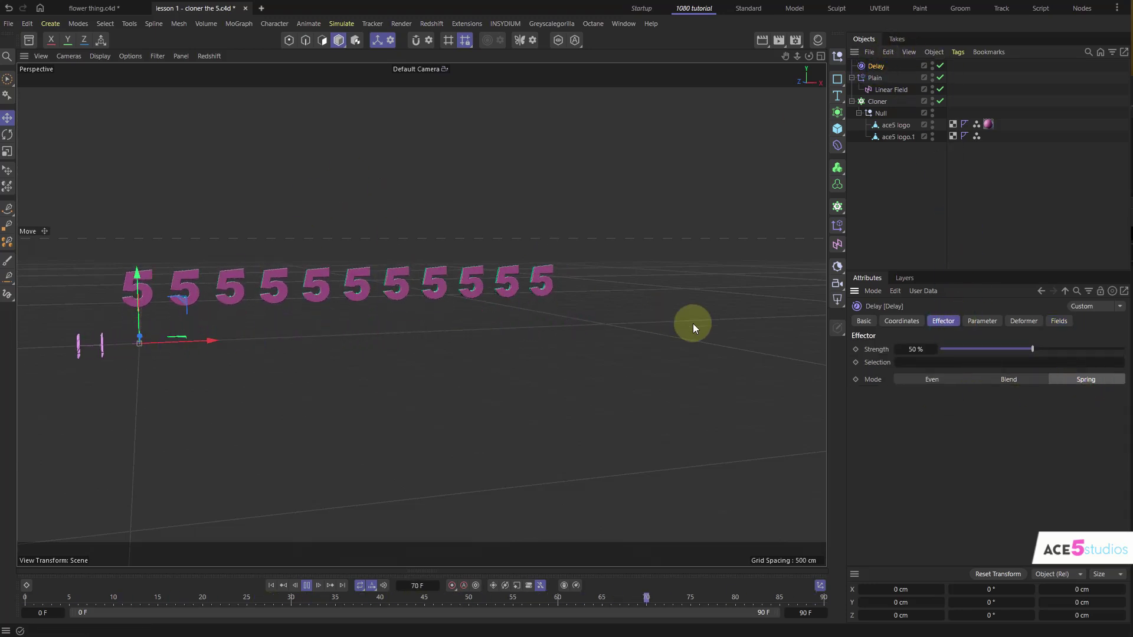
# Set the Delay effector's Strength to 65% while the animation plays.
pyautogui.click(1088, 351)
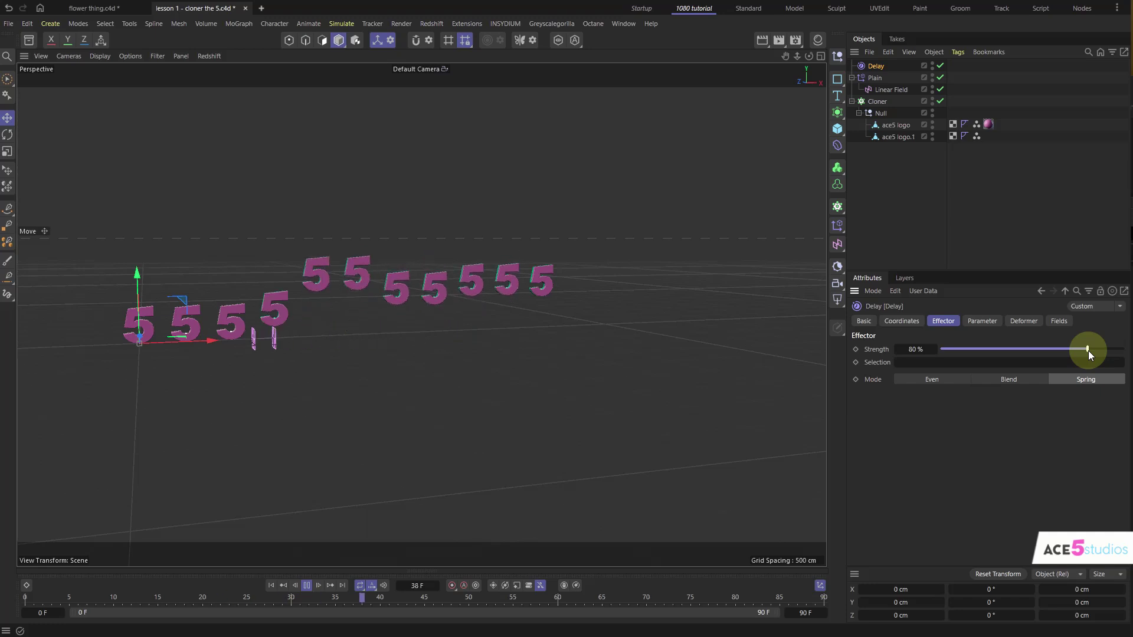
pyautogui.moveTo(1088, 351); pyautogui.dragTo(1060, 349)
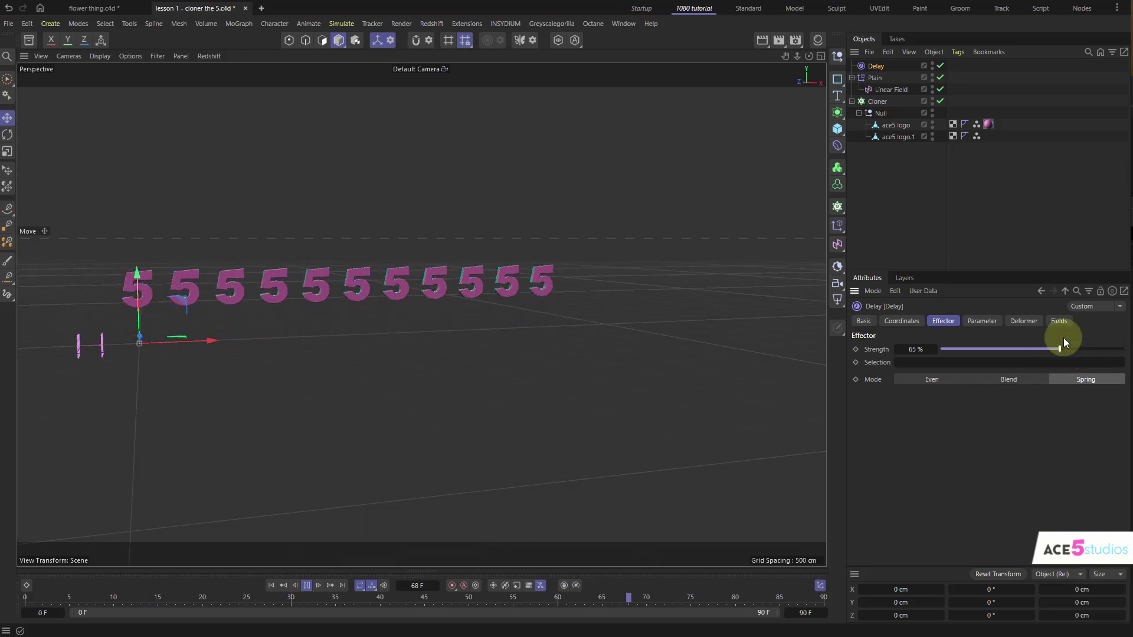
# Set the Plain effector's R.P to 73°, enable Scale with S.Y at -1.43, and play the result before stopping playback.
pyautogui.click(875, 77)
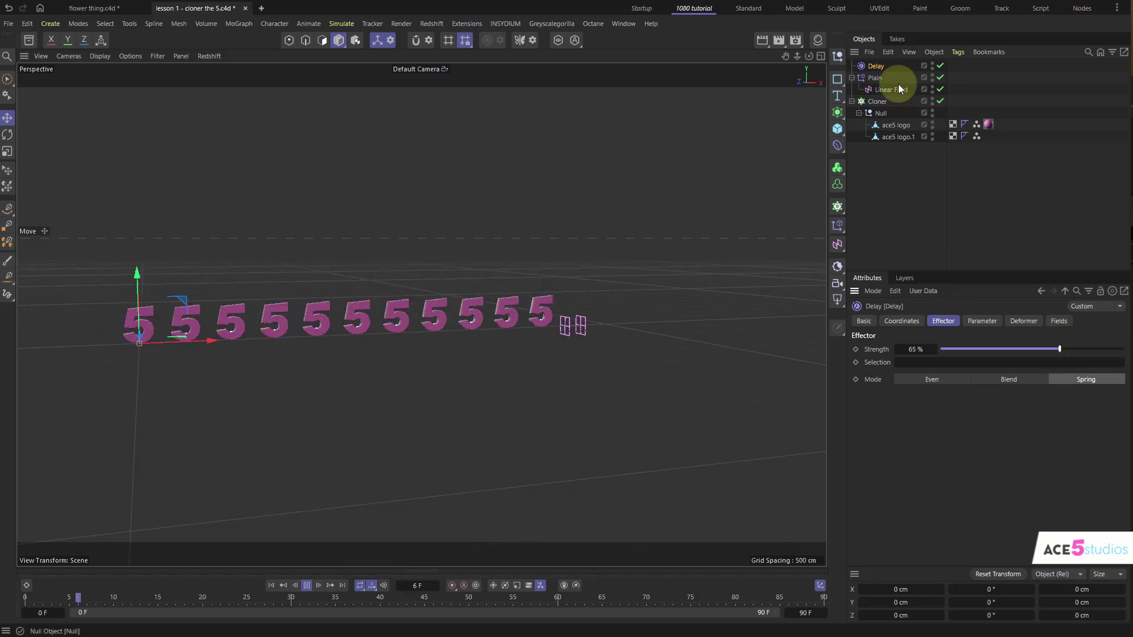
pyautogui.click(980, 323)
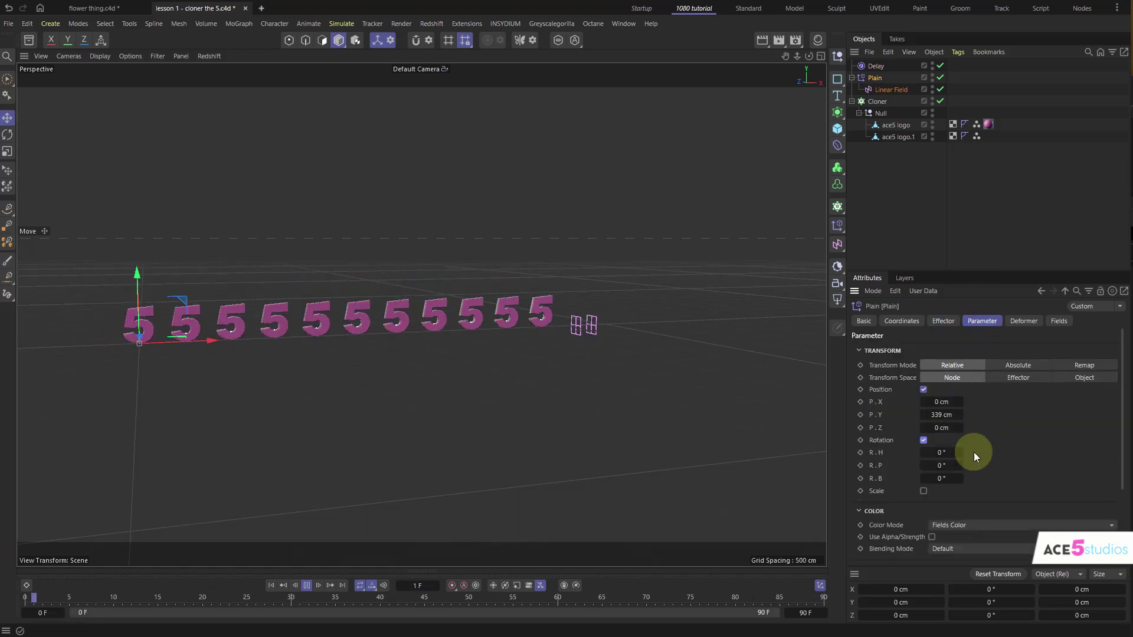
pyautogui.moveTo(940, 466); pyautogui.dragTo(945, 466)
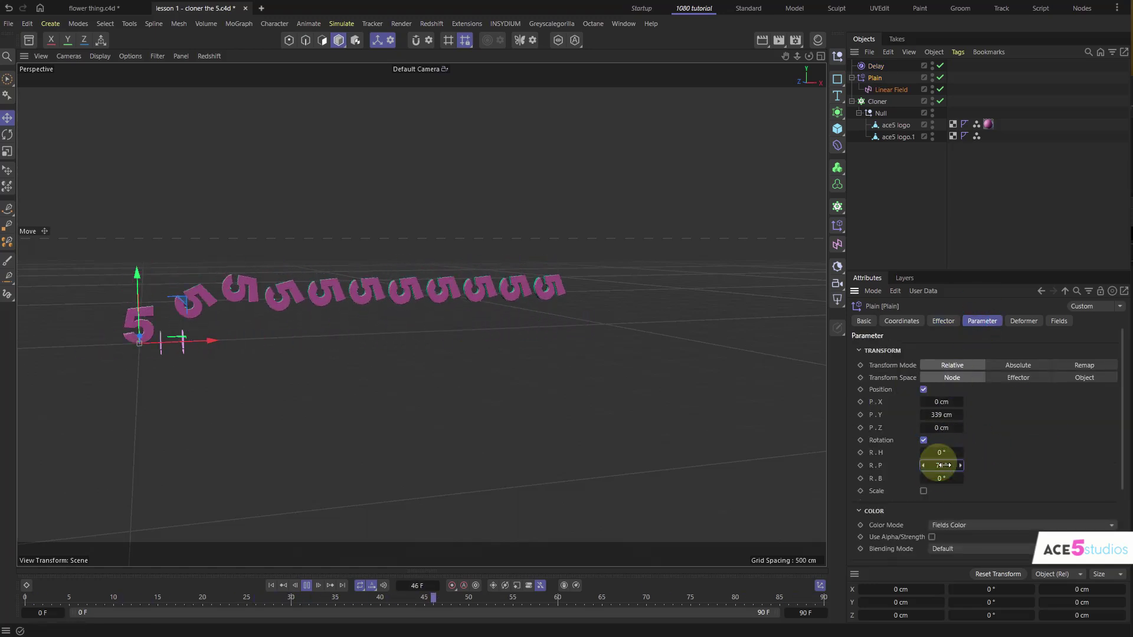
pyautogui.click(924, 491)
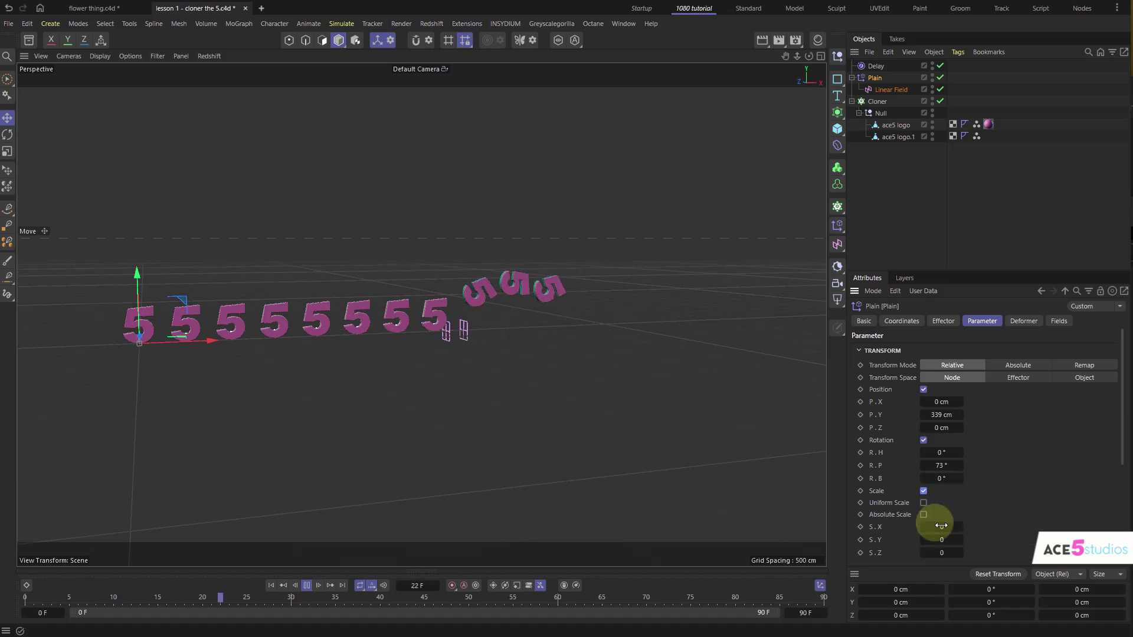
pyautogui.moveTo(941, 539)
pyautogui.mouseDown()
pyautogui.moveTo(968, 540)
pyautogui.moveTo(937, 538)
pyautogui.mouseUp()
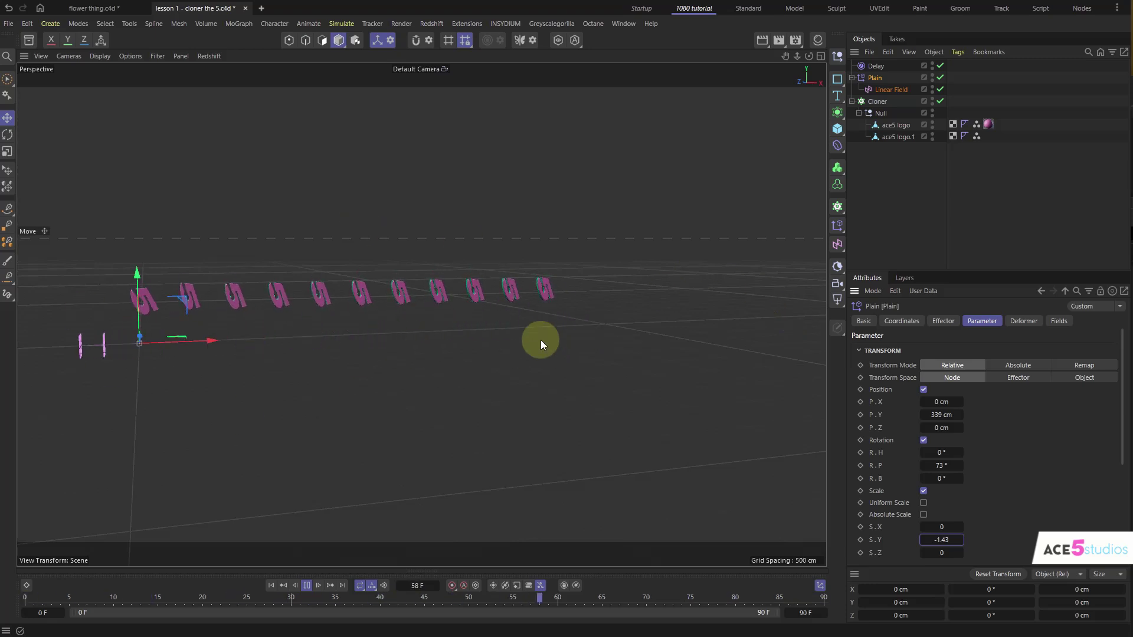
pyautogui.press('space')
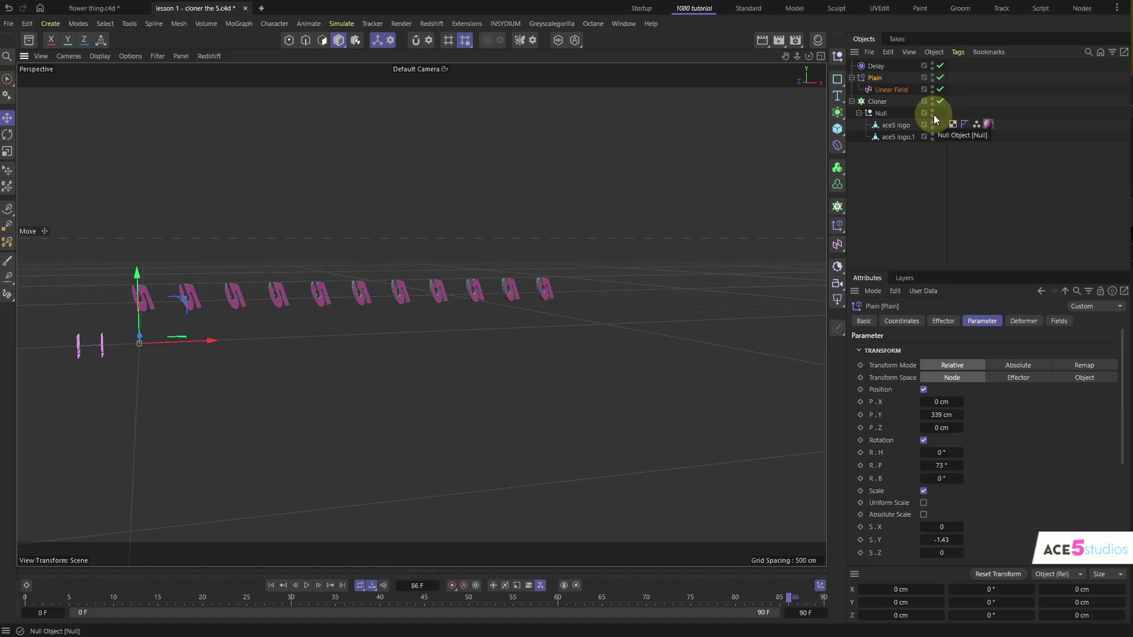
pyautogui.click(874, 77)
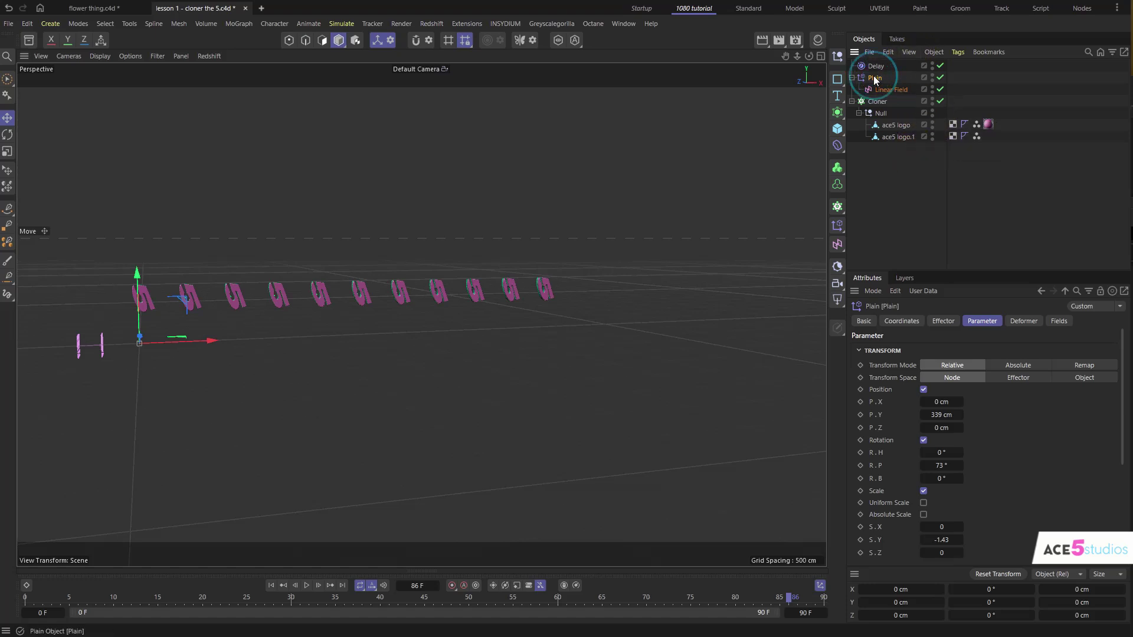
pyautogui.press('Delete')
pyautogui.click(876, 68)
pyautogui.press('Delete')
pyautogui.hotkey('ctrl', 'z')
pyautogui.hotkey('ctrl', 'z')
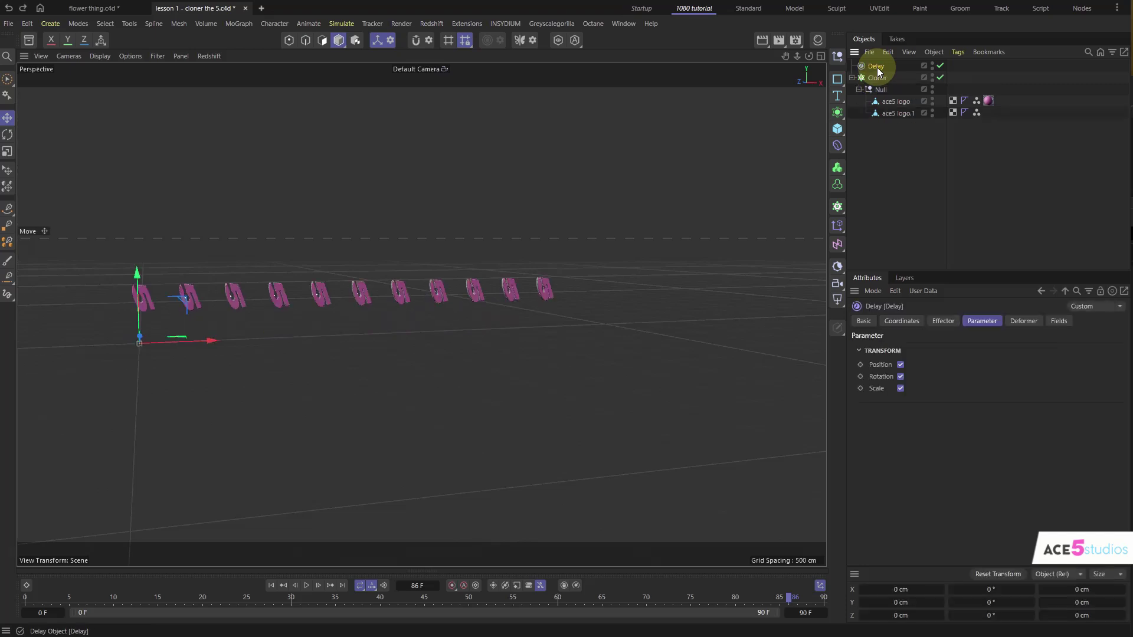
# Reorder the Cloner's effectors so Delay comes before Plain, and play the animation from frame 0.
pyautogui.click(1019, 321)
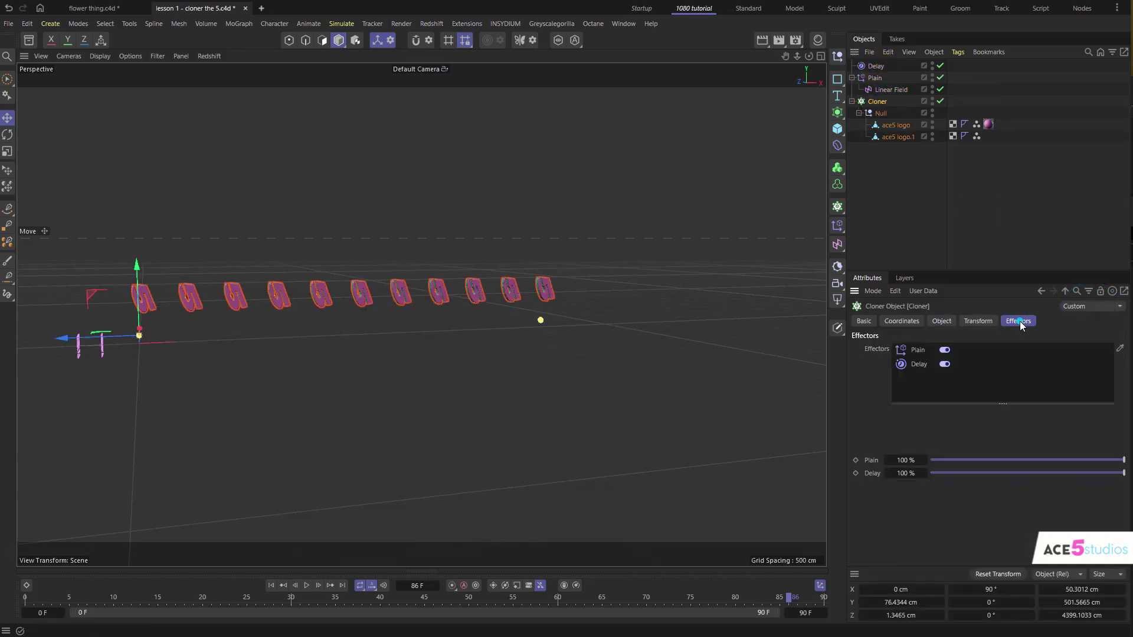
pyautogui.moveTo(930, 367)
pyautogui.mouseDown()
pyautogui.moveTo(918, 354)
pyautogui.moveTo(915, 364)
pyautogui.mouseUp()
pyautogui.click(27, 596)
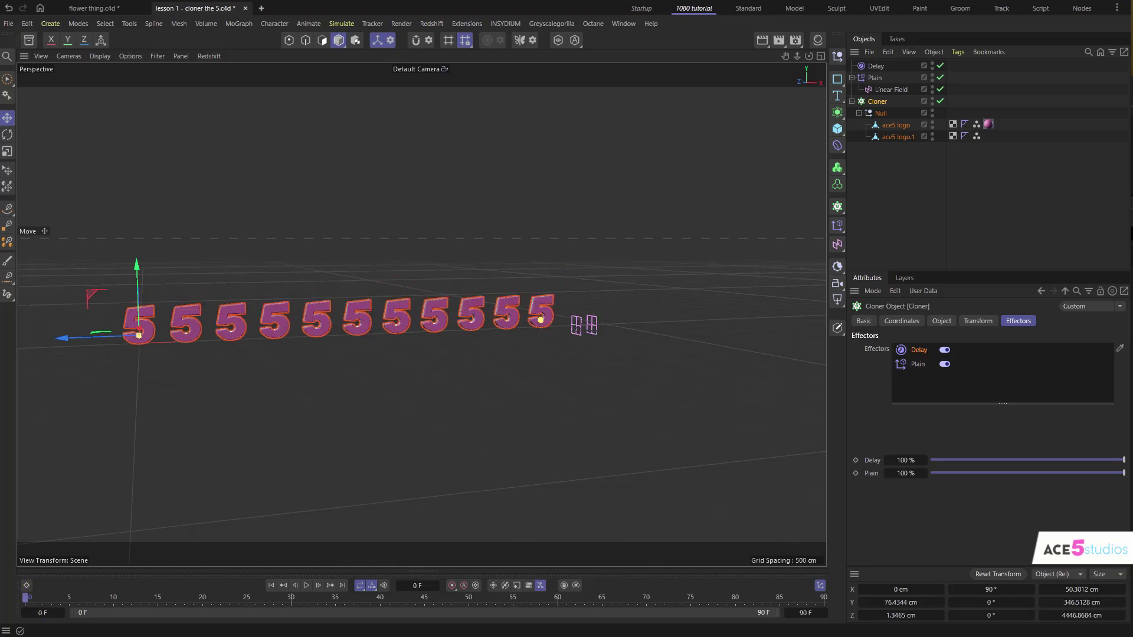
pyautogui.press('F8')
pyautogui.press('F8')
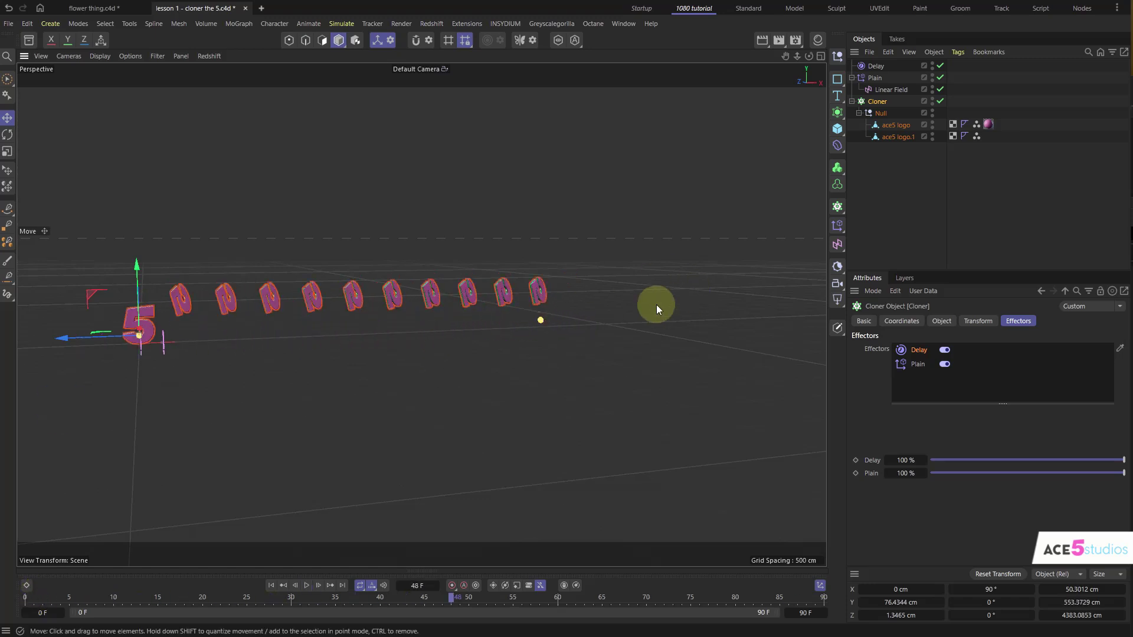
# Move Delay back below Plain in the Cloner's effector order, and delete both effectors from the scene.
pyautogui.moveTo(907, 352); pyautogui.dragTo(916, 375)
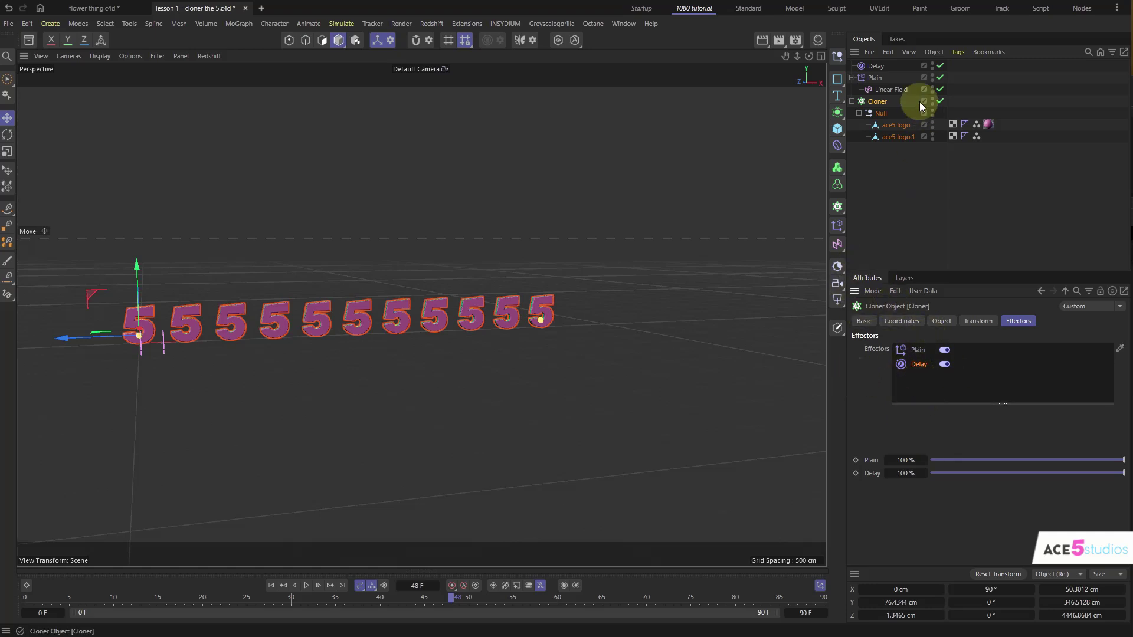
pyautogui.click(876, 67)
pyautogui.keyDown('ctrl'); pyautogui.click(872, 79); pyautogui.keyUp('ctrl')
pyautogui.press('Delete')
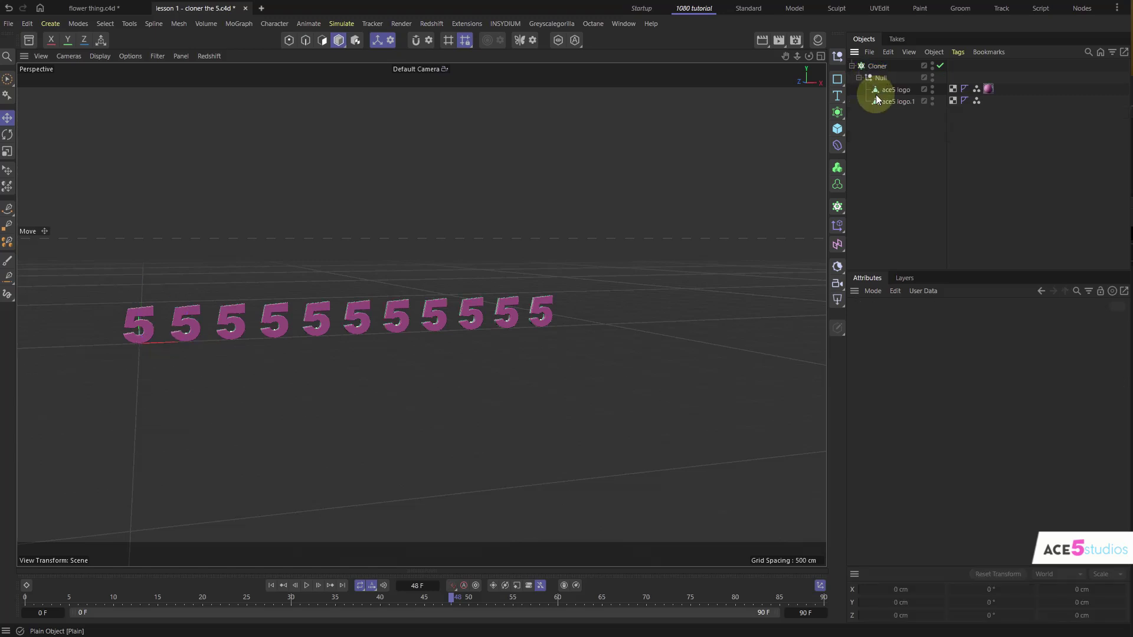
# Create a Time effector and assign it to the Cloner's effector list.
pyautogui.click(837, 225)
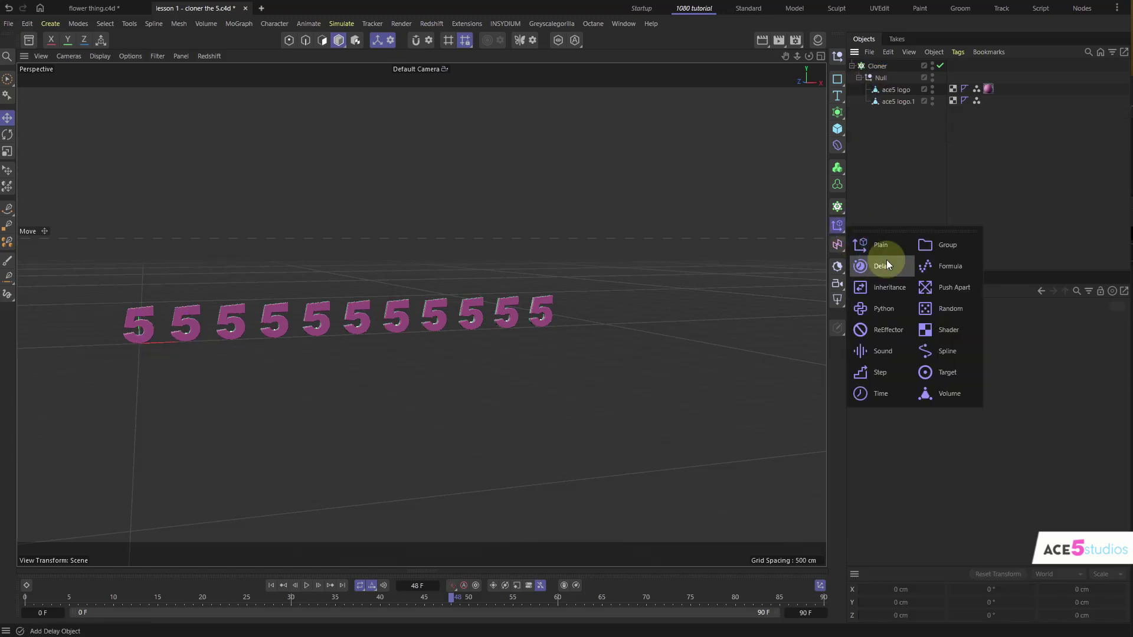
pyautogui.click(885, 394)
pyautogui.click(881, 79)
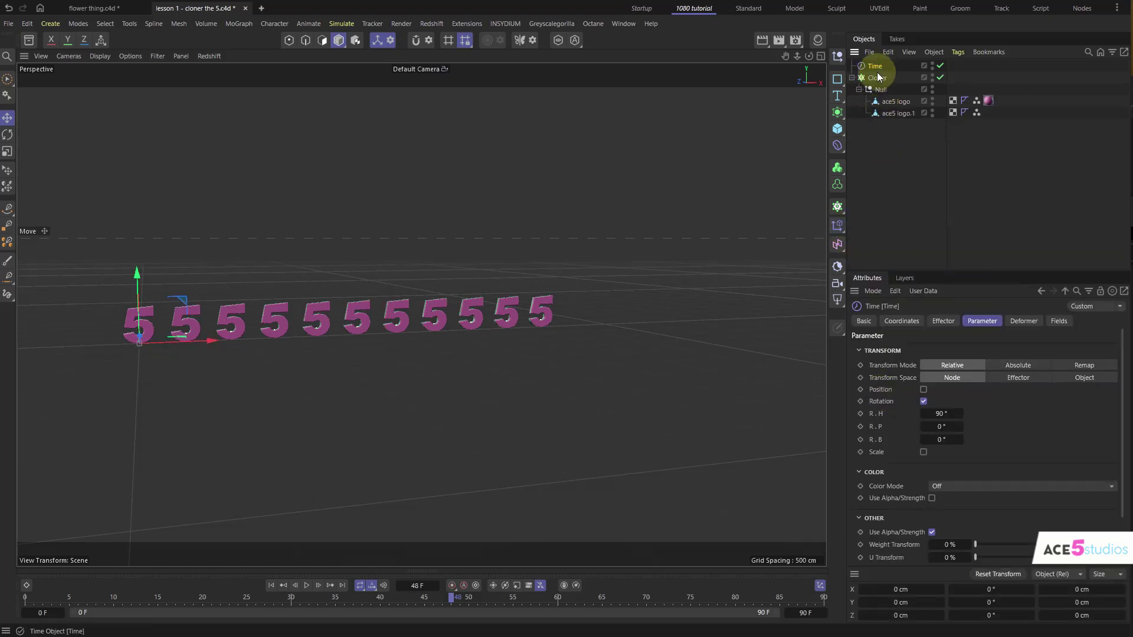
pyautogui.moveTo(875, 66); pyautogui.dragTo(948, 354)
pyautogui.click(875, 66)
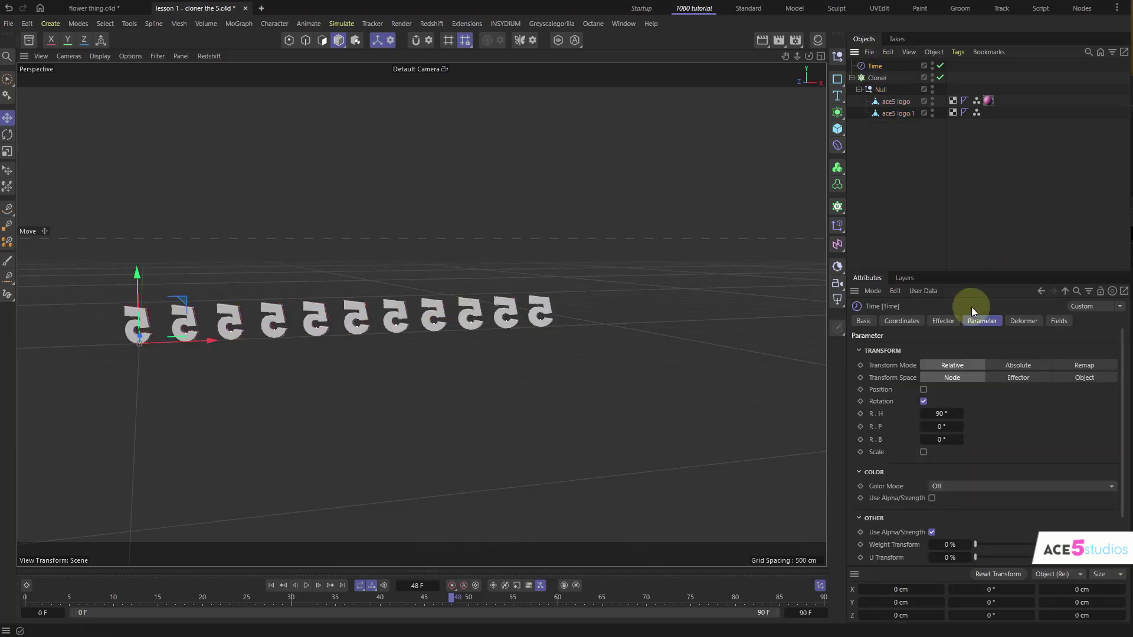
# Play the animation from frame 0 and raise the Time effector's R.H to 451°.
pyautogui.moveTo(89, 602); pyautogui.dragTo(25, 601)
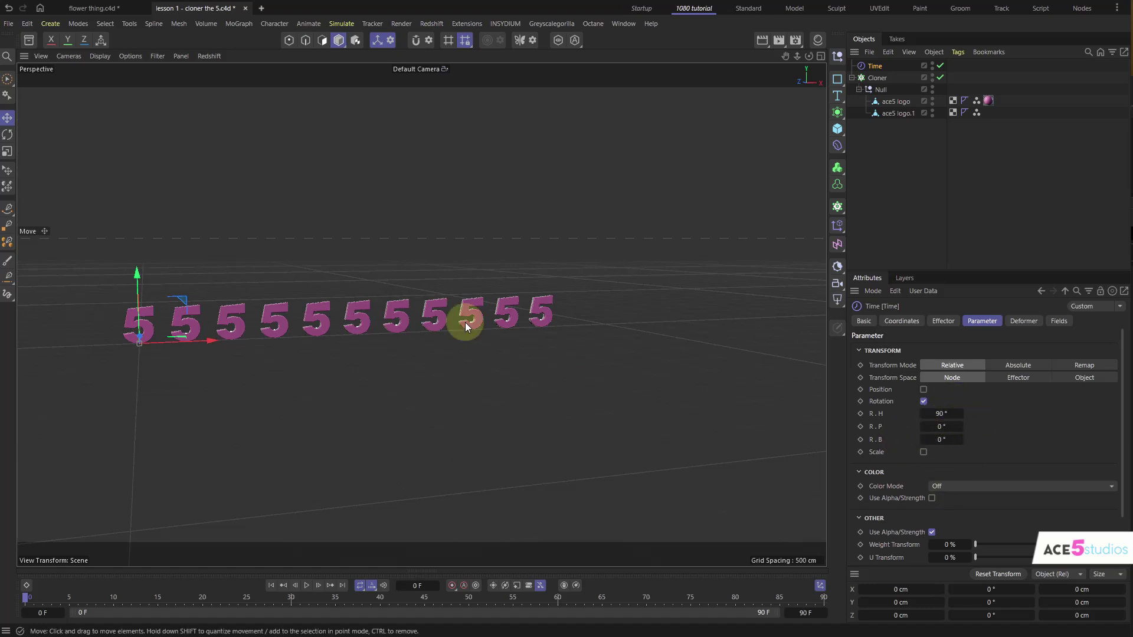
pyautogui.press('F8')
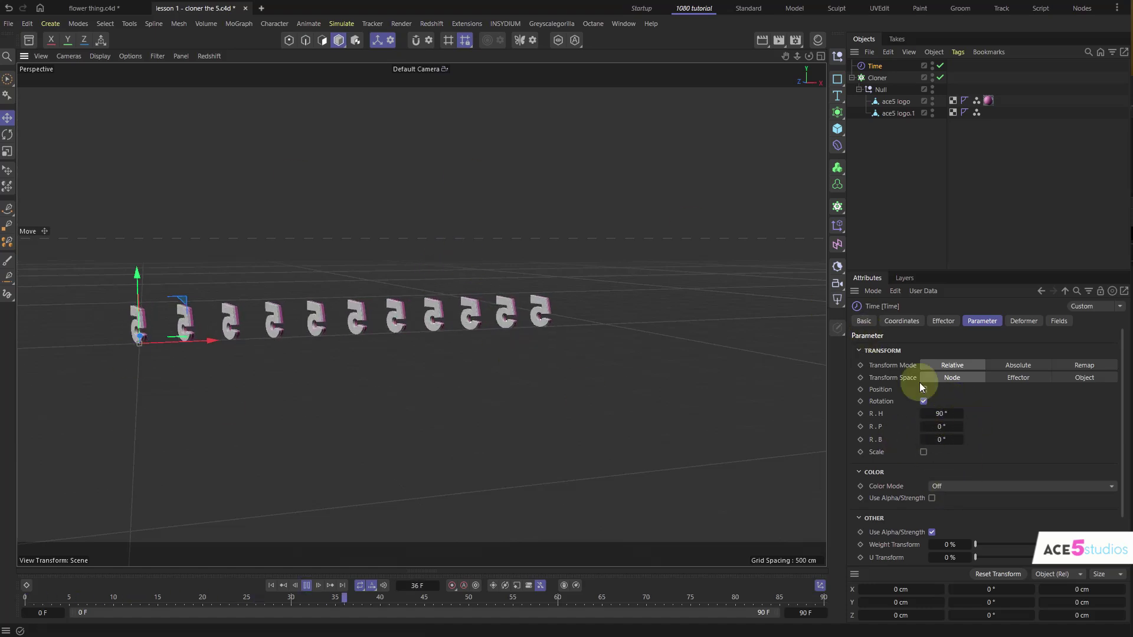
pyautogui.moveTo(937, 412); pyautogui.dragTo(1121, 412)
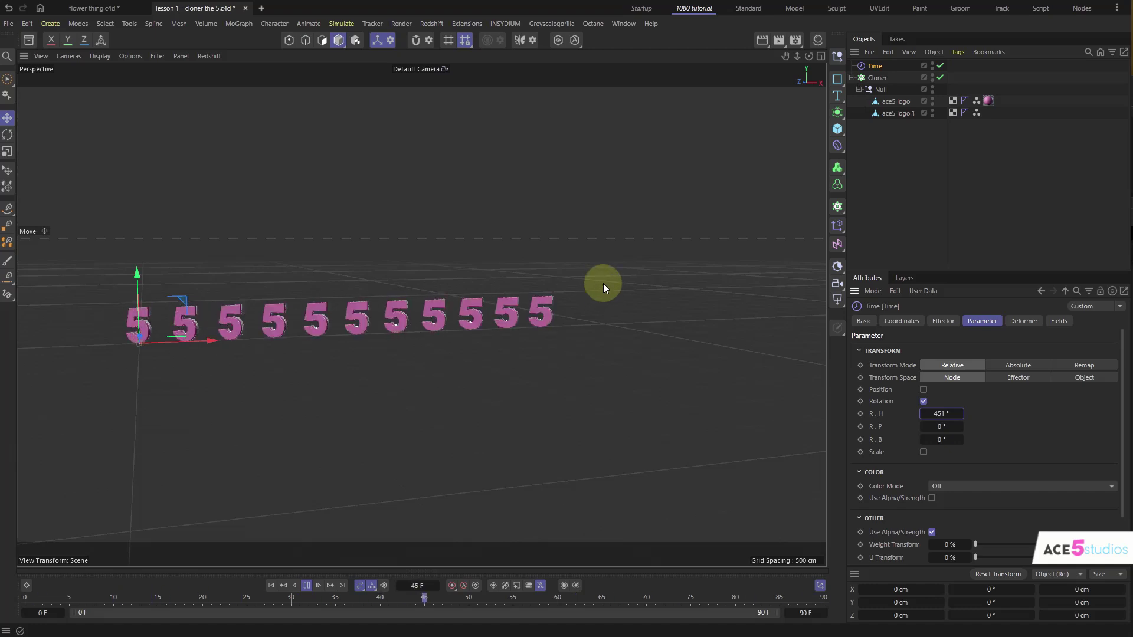
# Try the Time effector on Position instead of Rotation, with P.X at 530 cm and P.Y at 626 cm.
pyautogui.click(923, 401)
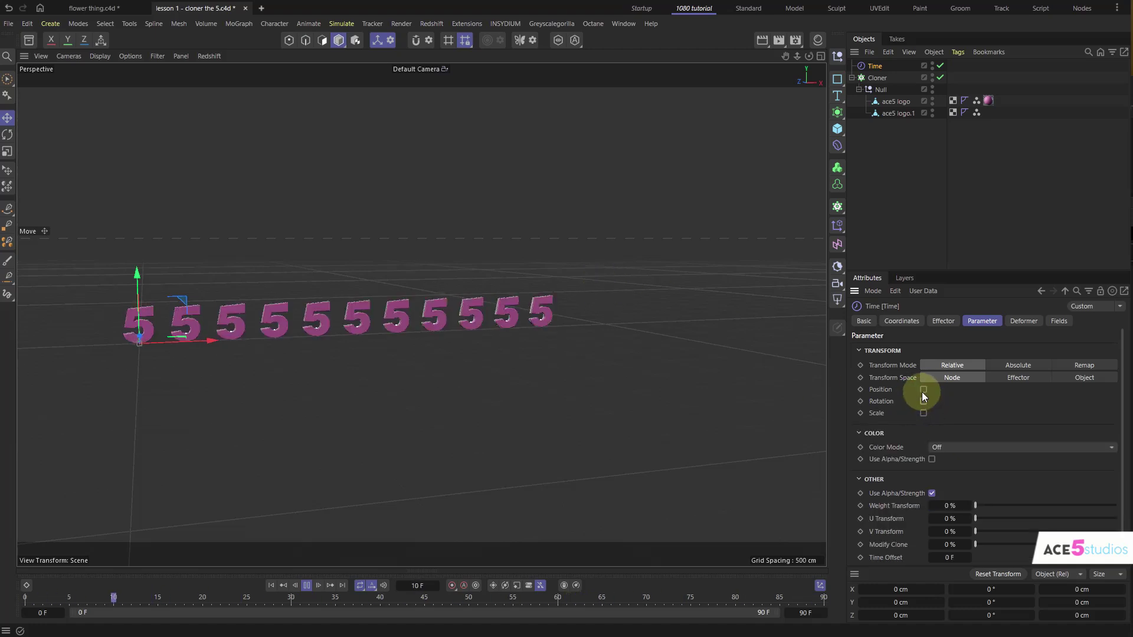
pyautogui.click(923, 390)
pyautogui.moveTo(928, 402); pyautogui.dragTo(957, 404)
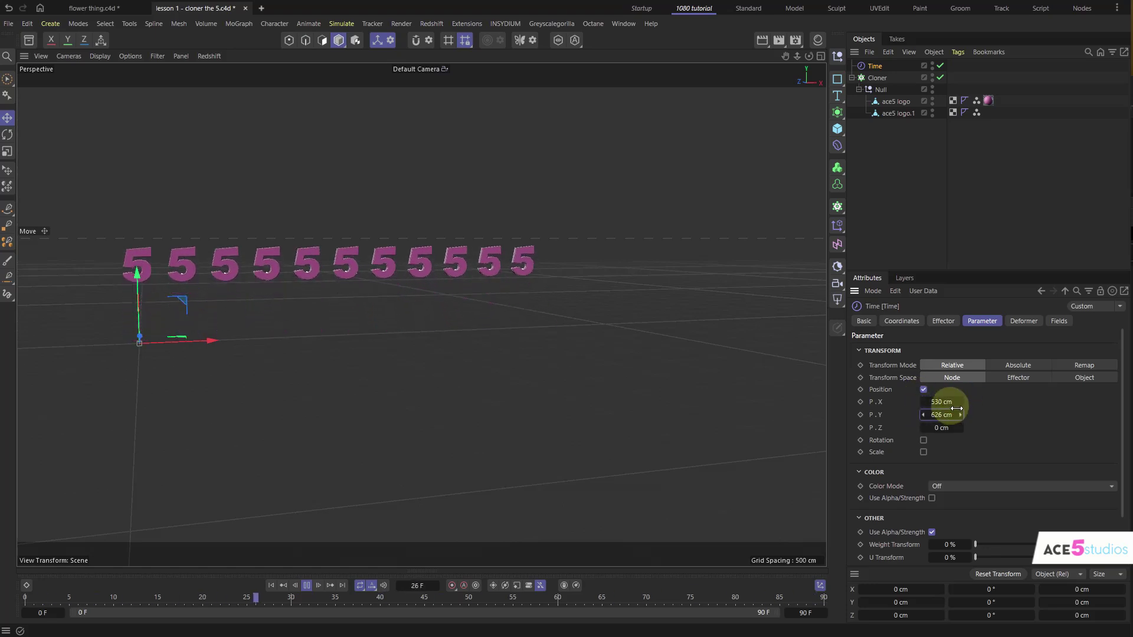
pyautogui.click(923, 390)
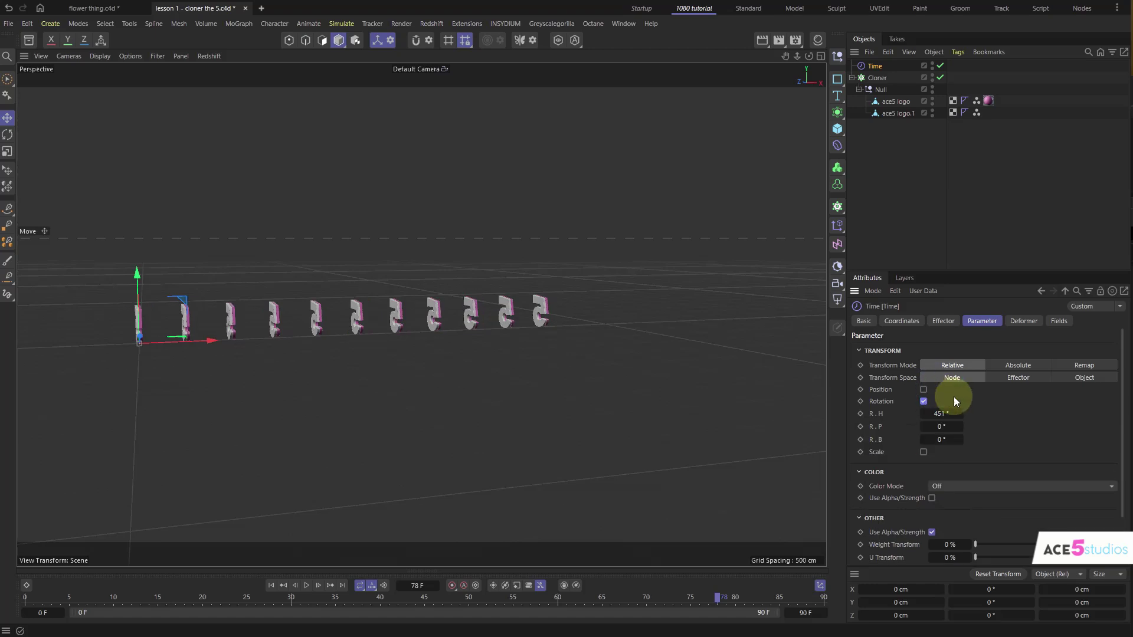
# Set the Time effector's R.H to 30° and play the slower rotation.
pyautogui.click(936, 416)
pyautogui.press('Return')
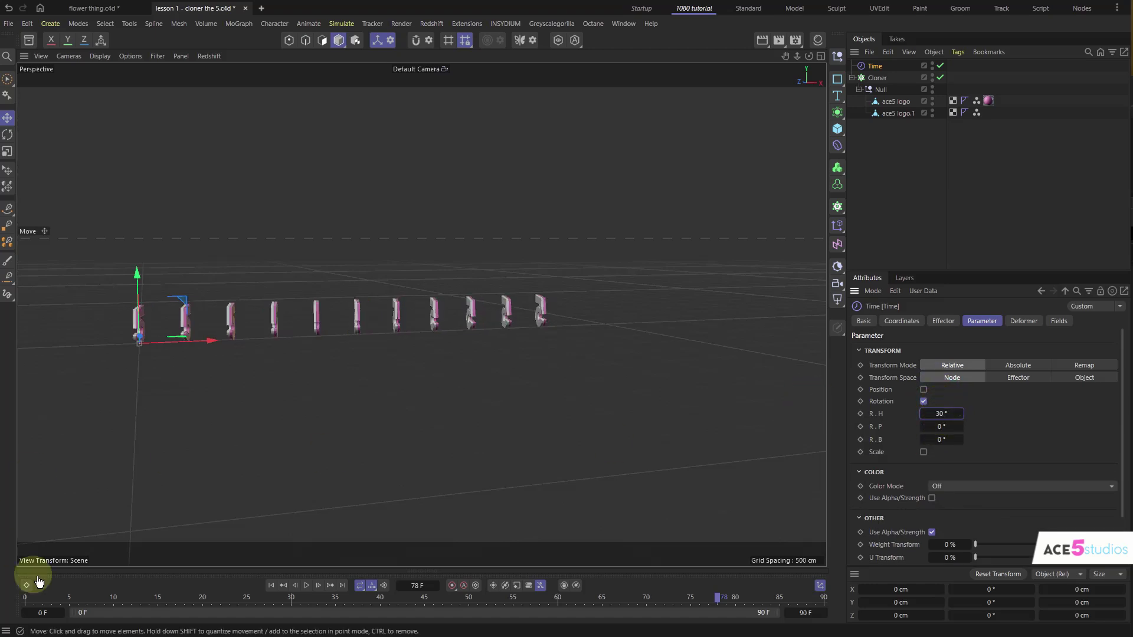
pyautogui.press('F8')
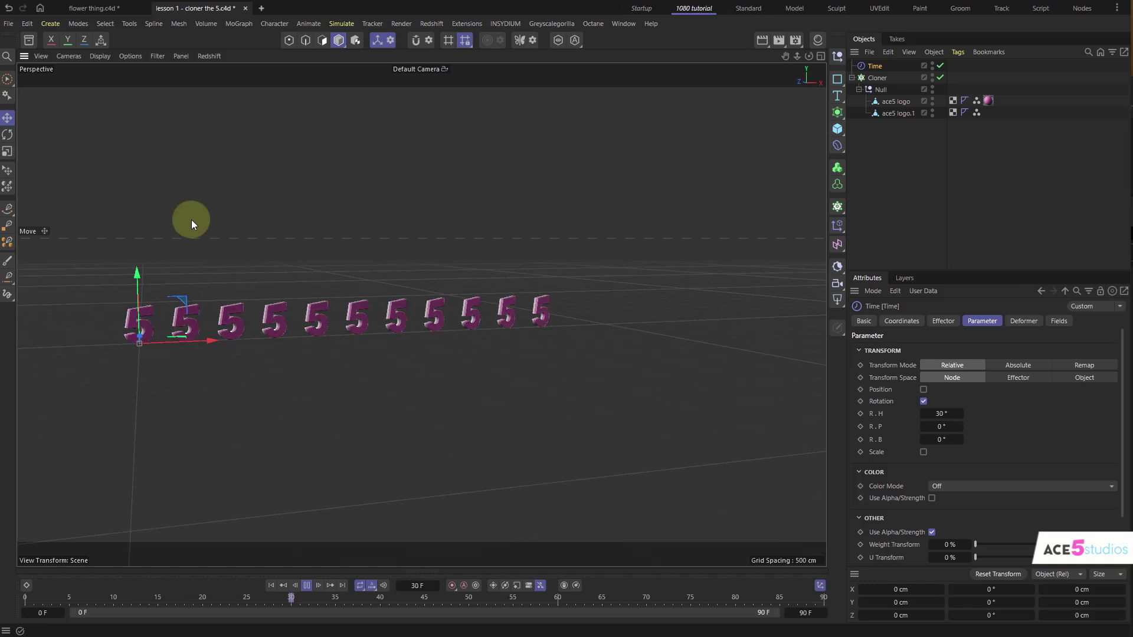
pyautogui.press('F8')
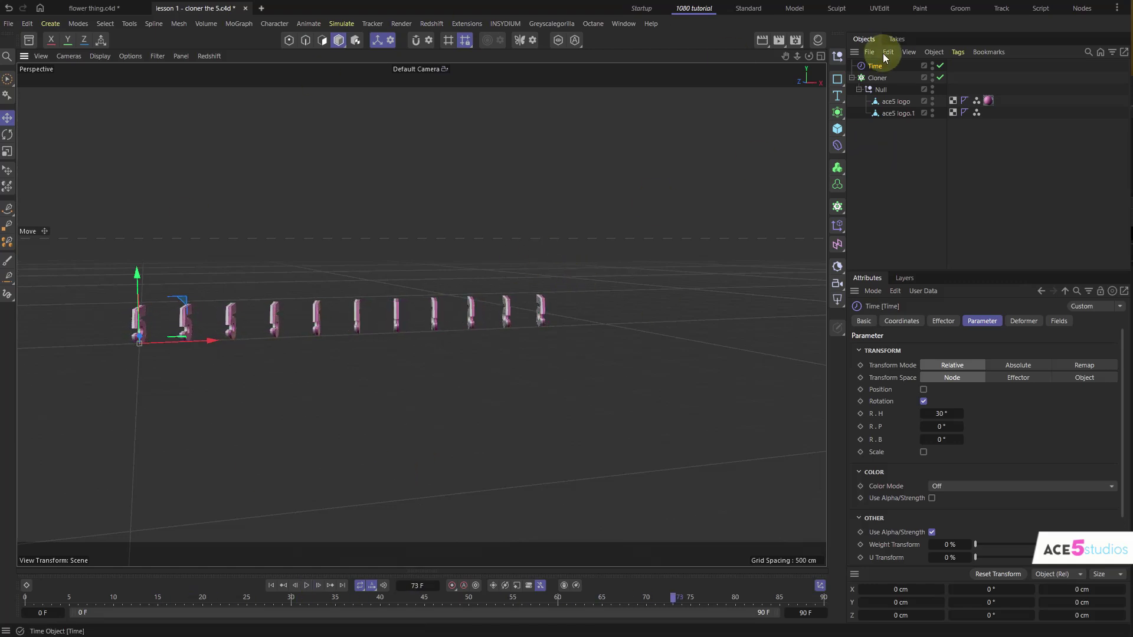
# Add a Random effector to the Cloner with P.X 454 cm, P.Y 798 cm and P.Z 2232 cm, and play the animation.
pyautogui.click(877, 78)
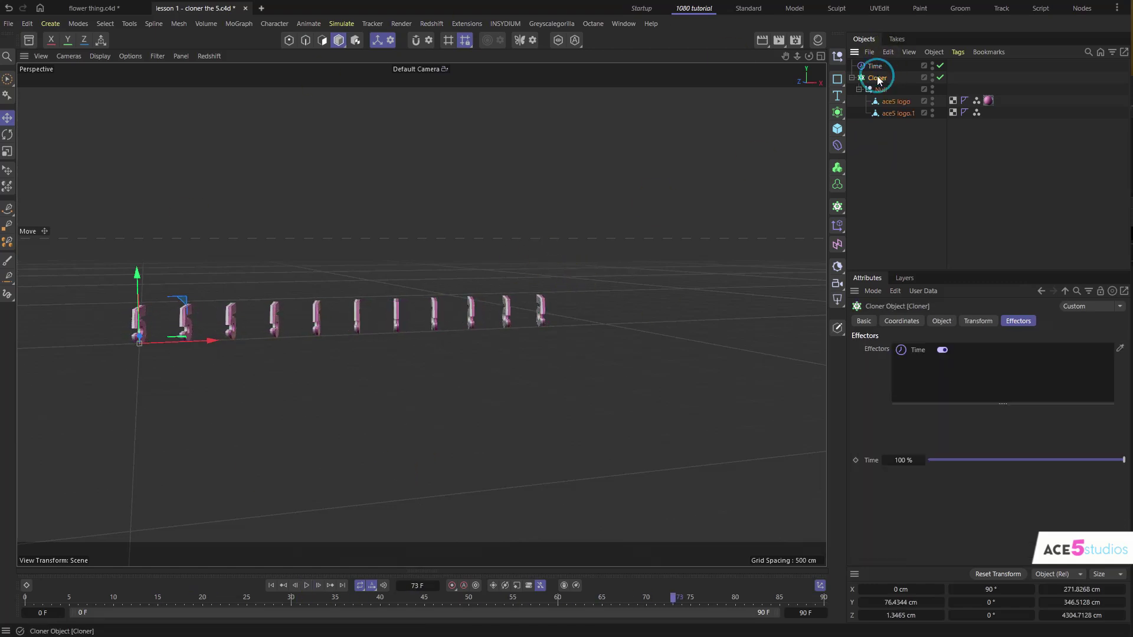
pyautogui.click(840, 226)
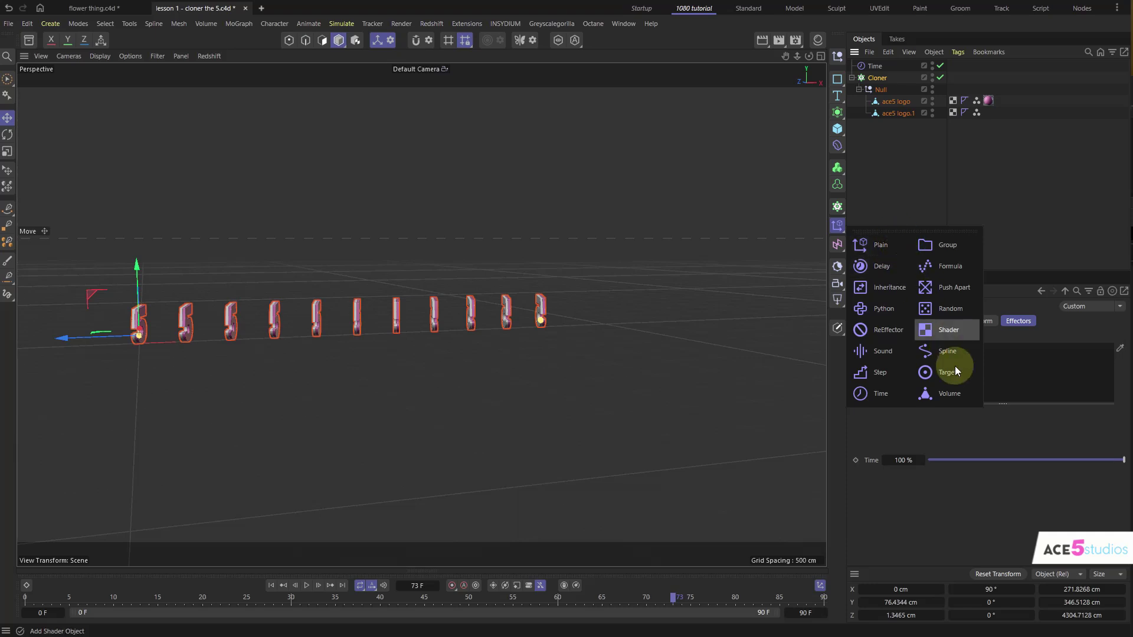
pyautogui.click(960, 313)
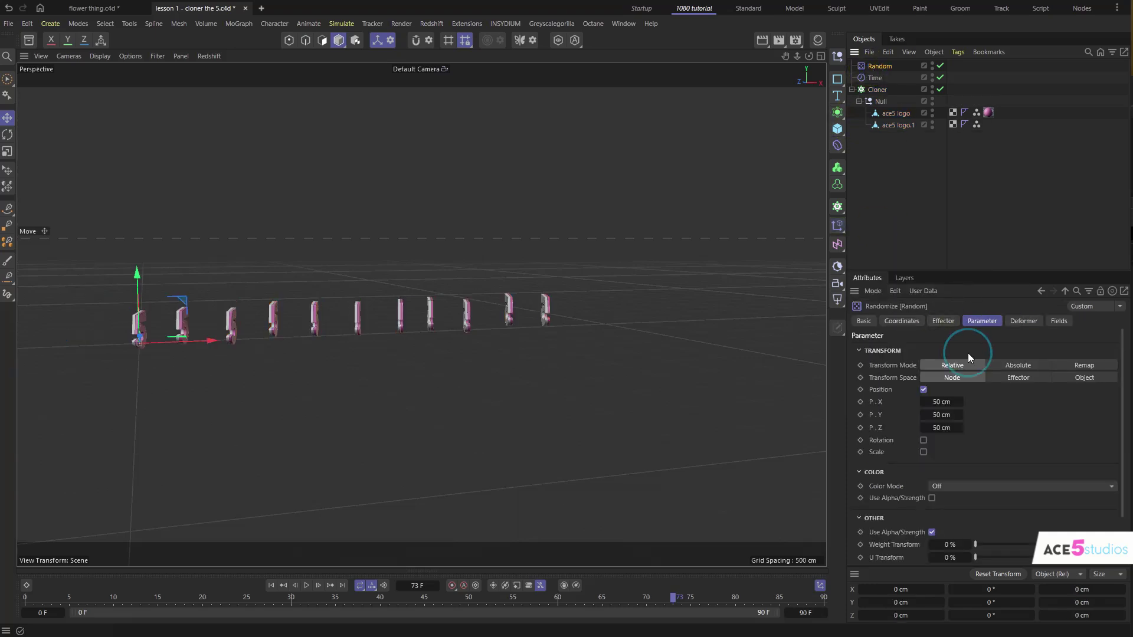
pyautogui.moveTo(935, 401); pyautogui.dragTo(970, 428)
pyautogui.press('F8')
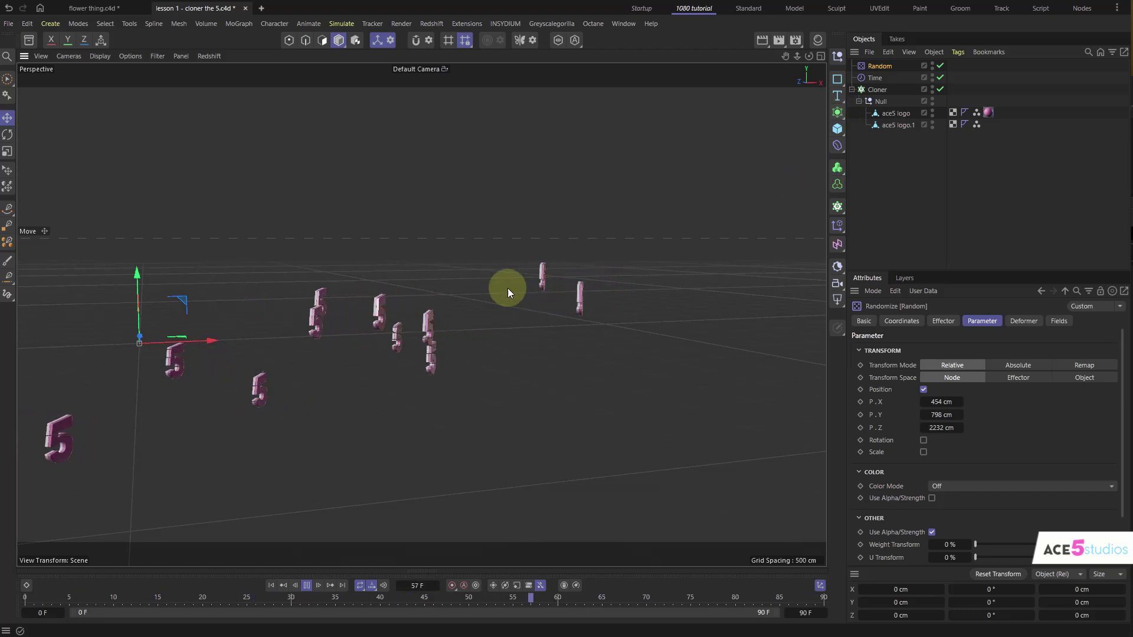
# Reorder the Cloner's effectors so Random is applied before Time.
pyautogui.click(877, 90)
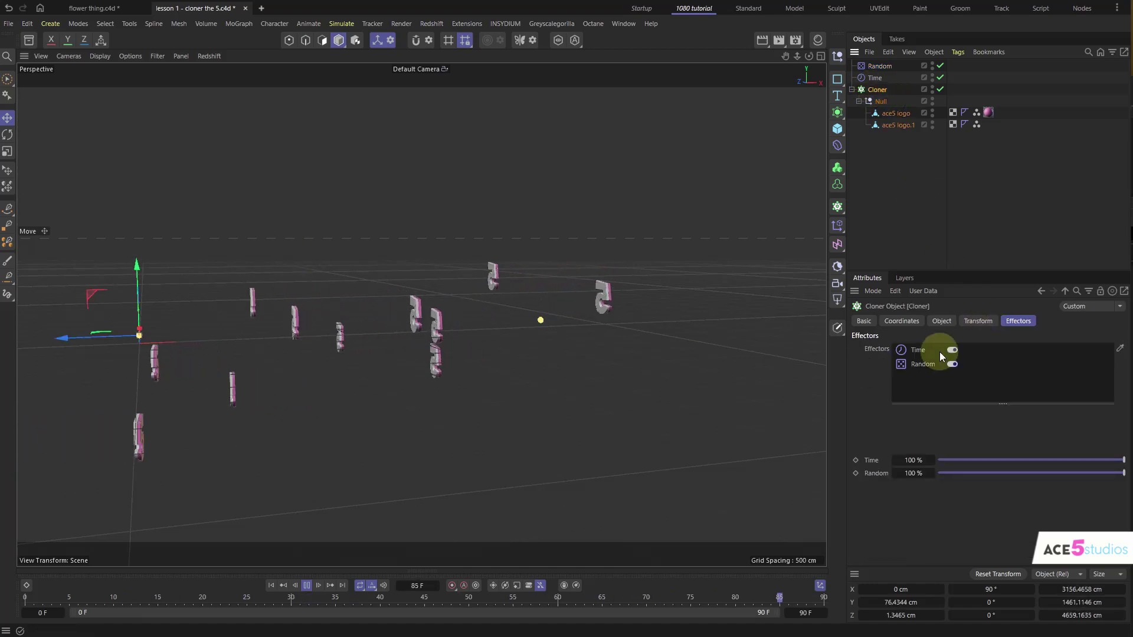
pyautogui.moveTo(916, 365); pyautogui.dragTo(919, 348)
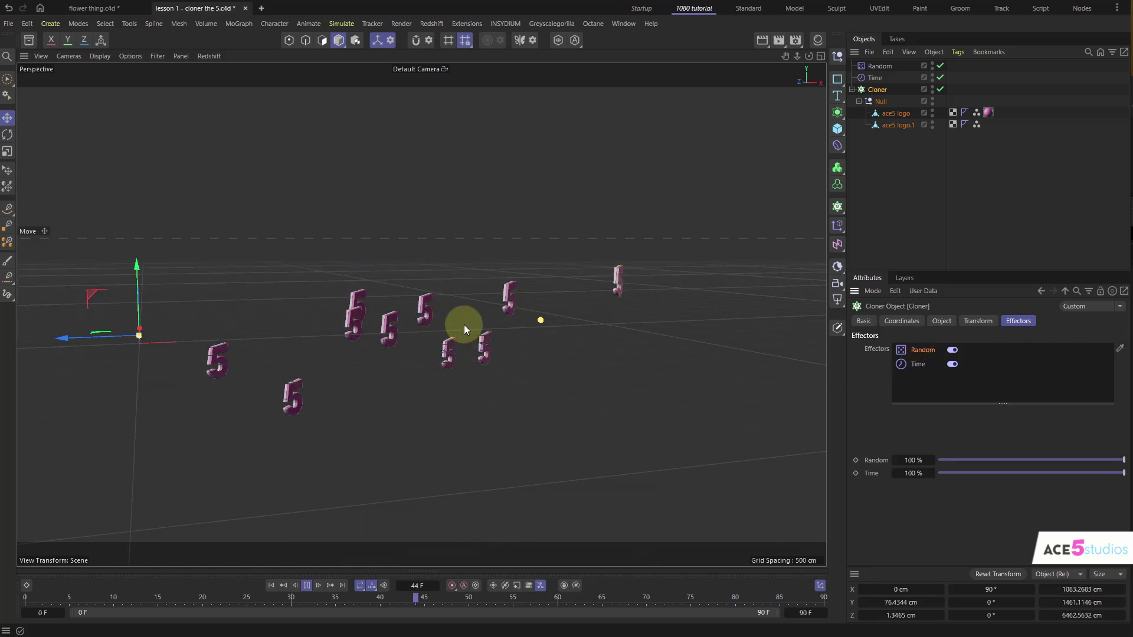
# Extend the project's timeline to end at frame 250.
pyautogui.doubleClick(804, 613)
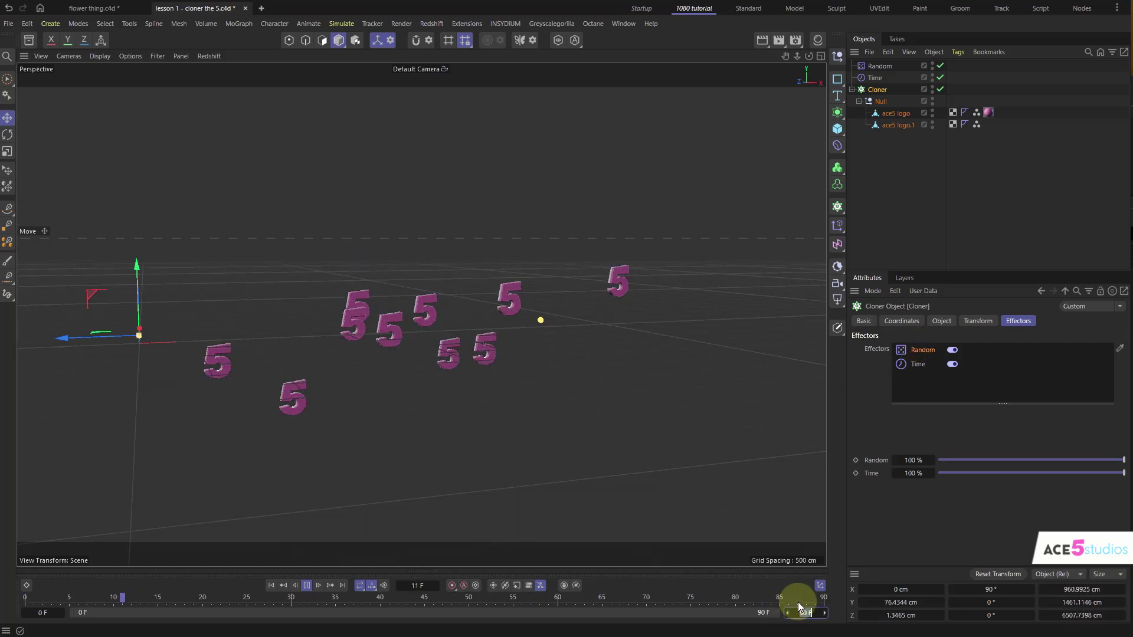
pyautogui.write('250')
pyautogui.press('Return')
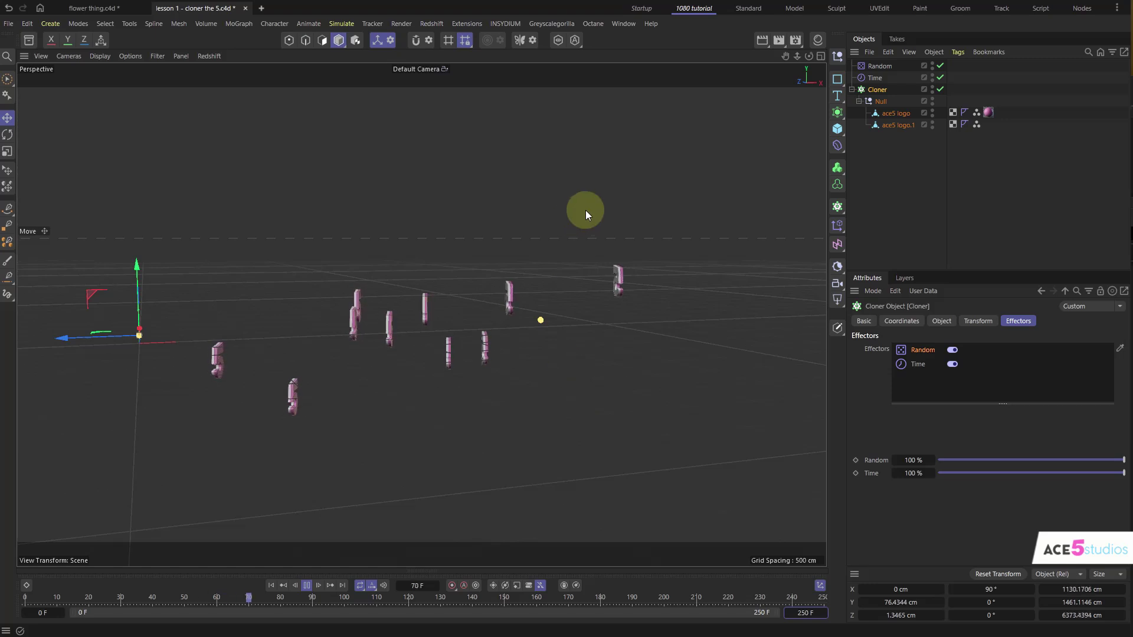
# Enable rotation on the Random effector and set R.H to 144°, R.P to 77° and R.B to 91°.
pyautogui.click(880, 67)
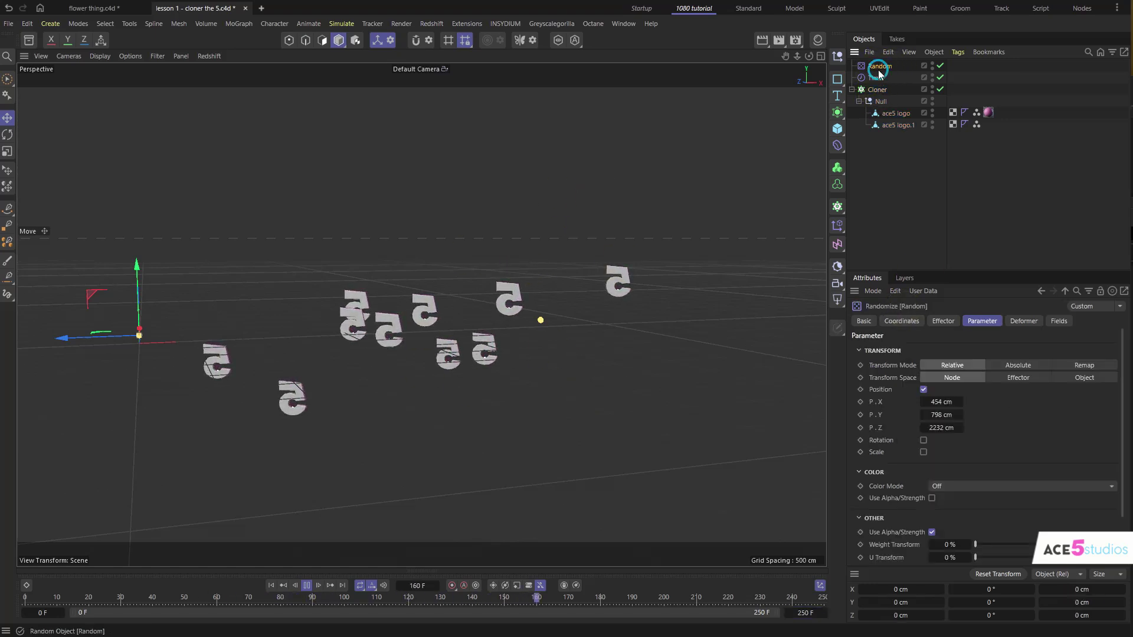
pyautogui.click(923, 441)
pyautogui.moveTo(943, 453); pyautogui.dragTo(973, 477)
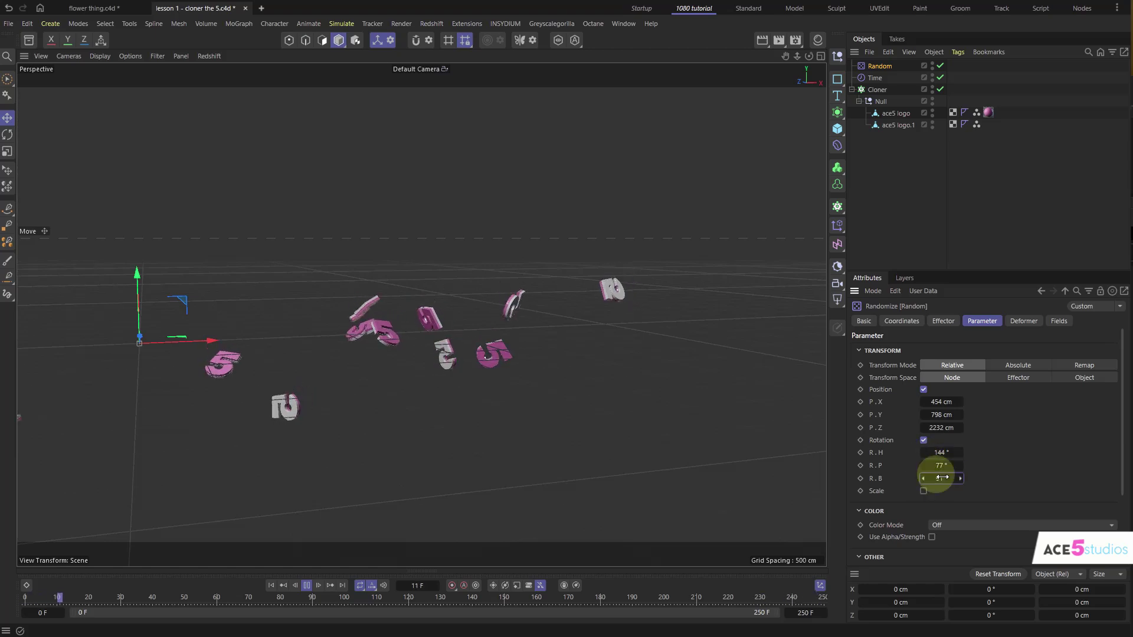
# Spread the clones further by setting the Random effector's P.Y to 2848 cm and P.X to 959 cm.
pyautogui.moveTo(946, 415); pyautogui.dragTo(1092, 416)
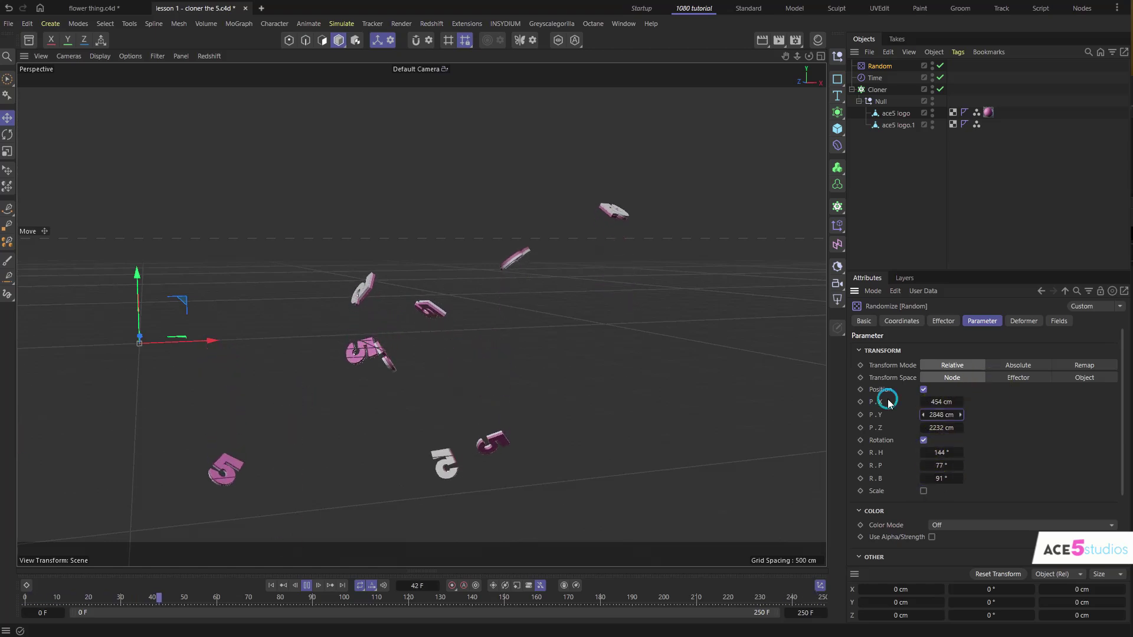
pyautogui.keyDown('alt'); pyautogui.moveTo(435, 304); pyautogui.dragTo(407, 236); pyautogui.keyUp('alt')
pyautogui.moveTo(931, 401); pyautogui.dragTo(974, 401)
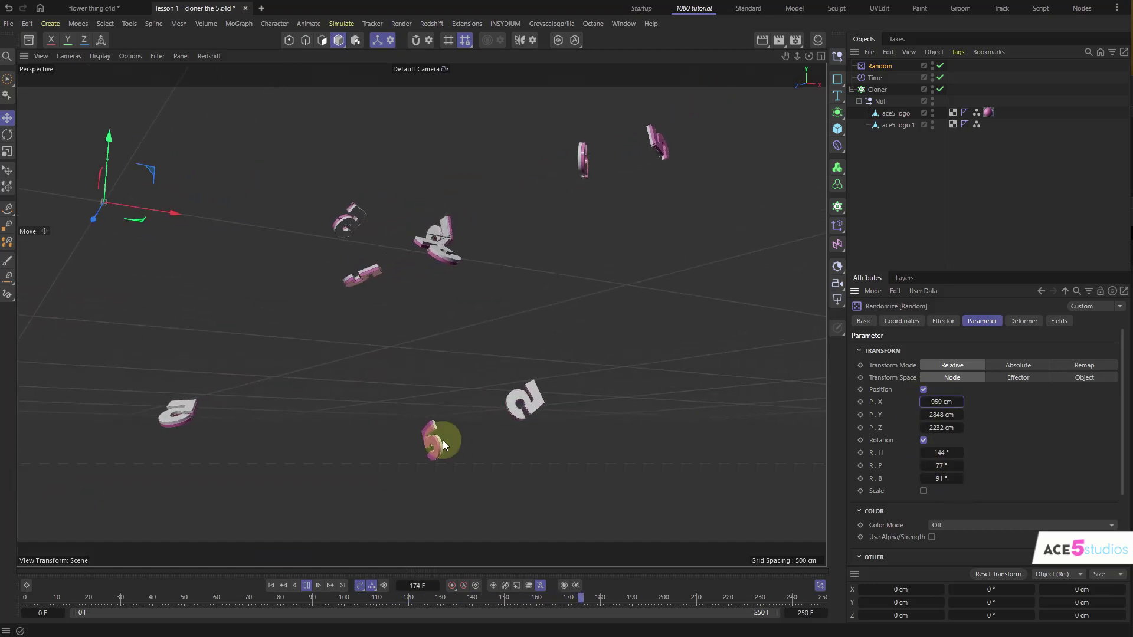
# Add pitch and bank rotation to the Time effector with R.P 51° and R.B 37°.
pyautogui.click(885, 79)
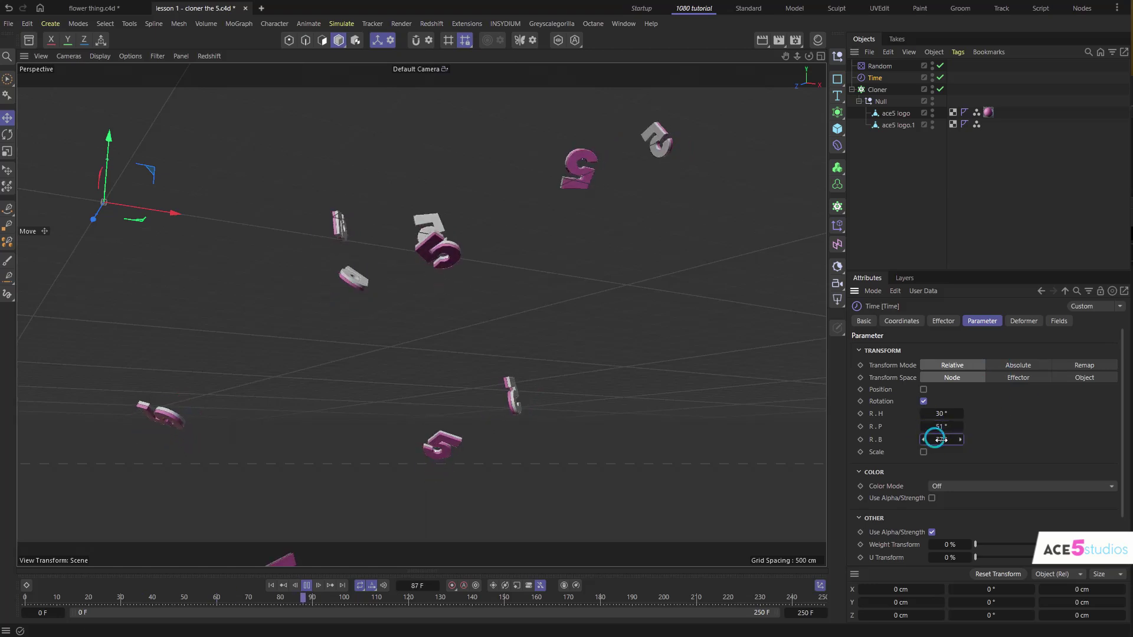
pyautogui.moveTo(942, 440); pyautogui.dragTo(936, 440)
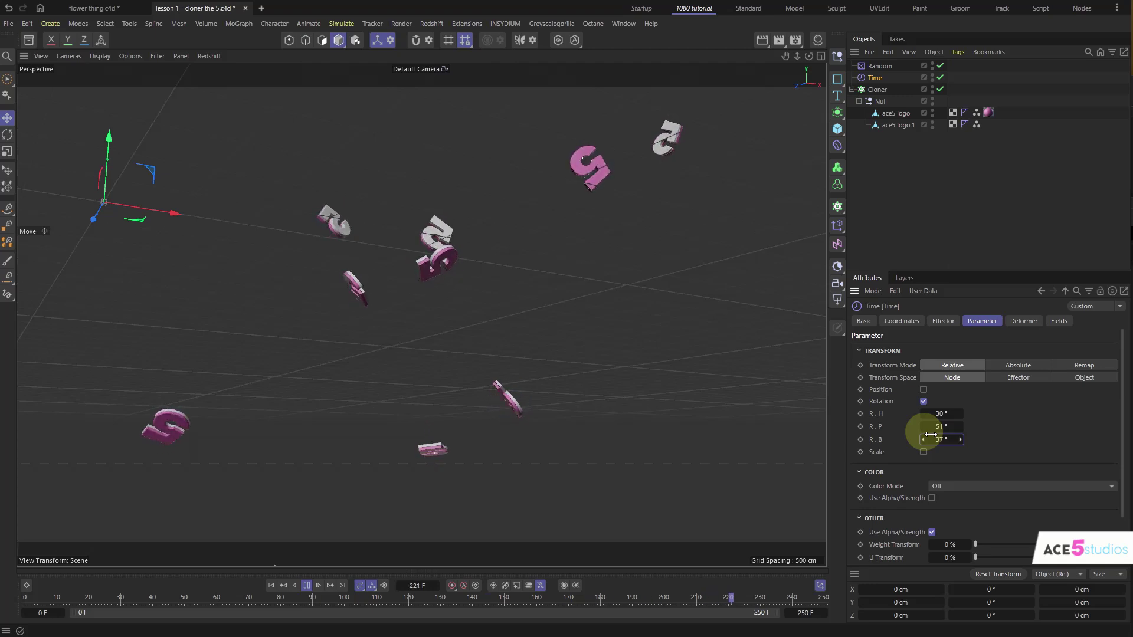
# Delete the Time and Random effectors from the scene.
pyautogui.press('Delete')
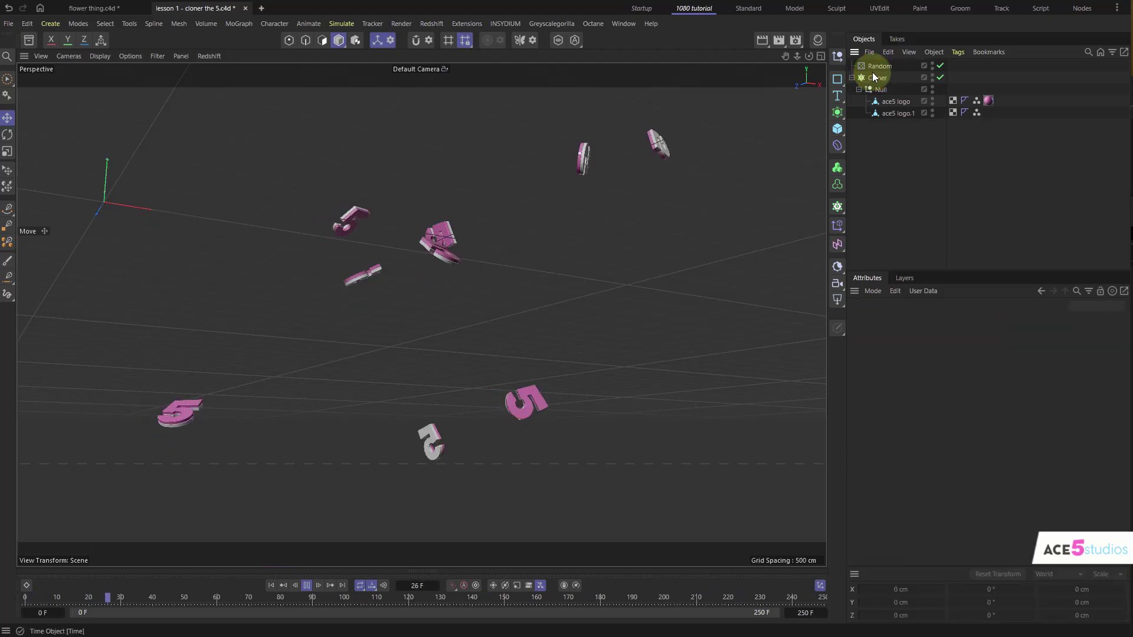
pyautogui.click(876, 67)
pyautogui.press('Delete')
# Nest the existing logo Cloner inside a new parent Cloner.
pyautogui.click(878, 66)
pyautogui.moveTo(187, 177)
pyautogui.keyDown('alt'); pyautogui.mouseDown()
pyautogui.moveTo(190, 211)
pyautogui.moveTo(399, 292)
pyautogui.moveTo(422, 289)
pyautogui.mouseUp(); pyautogui.keyUp('alt')
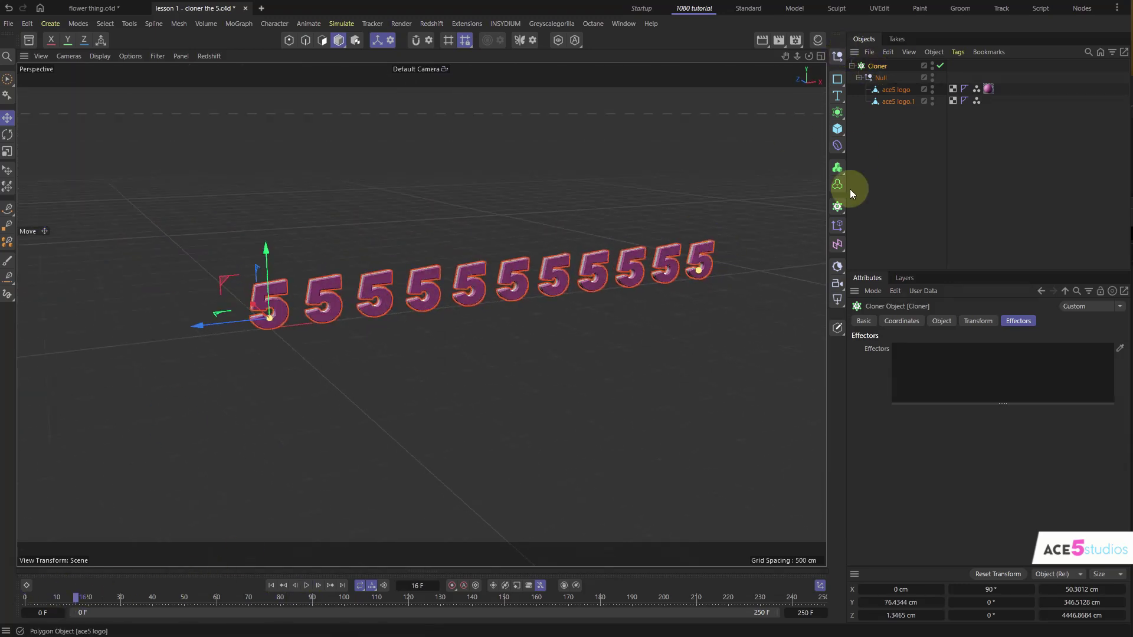
pyautogui.keyDown('alt'); pyautogui.click(837, 206); pyautogui.keyUp('alt')
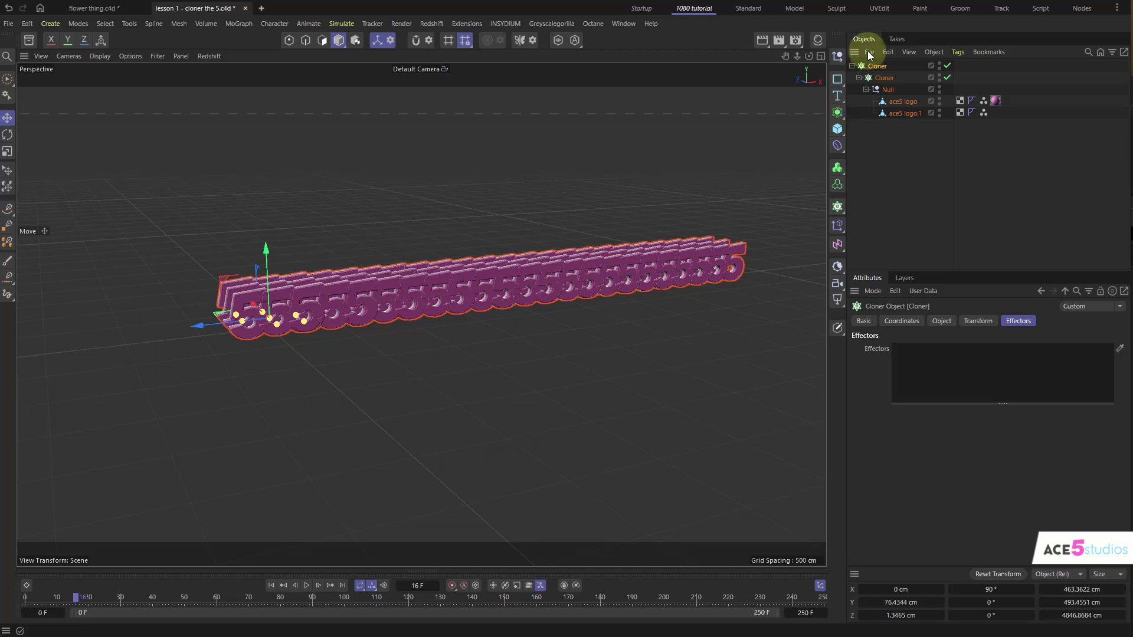
# Set the parent Cloner to Linear mode with P.Y 563 cm and a count of 5 to stack the logo rows.
pyautogui.click(942, 322)
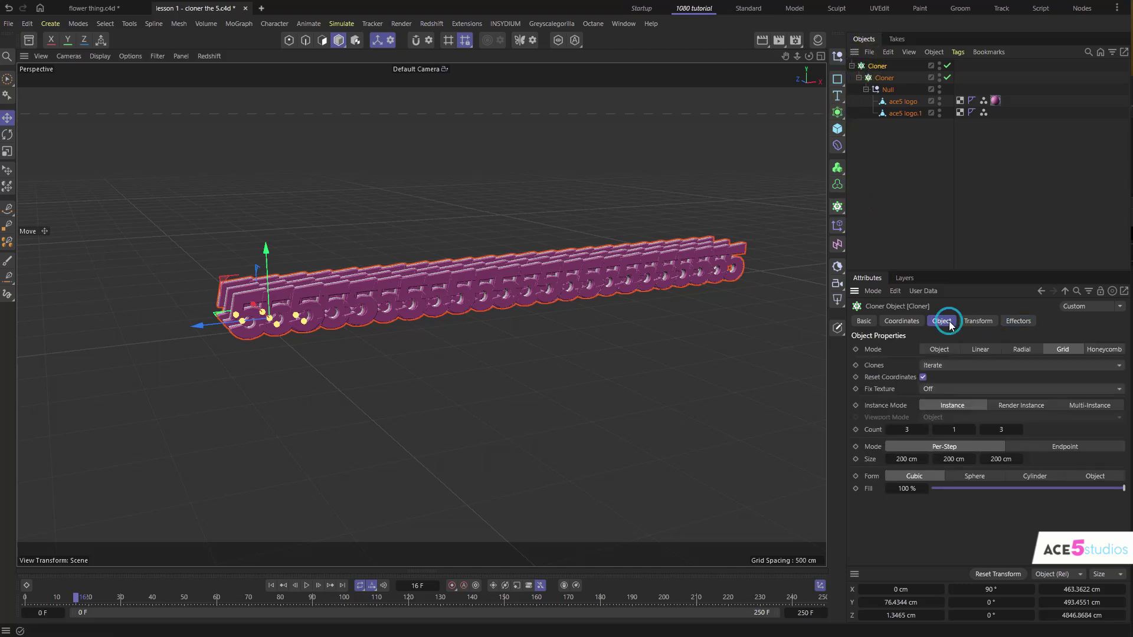
pyautogui.click(983, 351)
pyautogui.moveTo(900, 509); pyautogui.dragTo(968, 509)
pyautogui.moveTo(403, 304)
pyautogui.keyDown('alt'); pyautogui.mouseDown()
pyautogui.moveTo(303, 293)
pyautogui.moveTo(570, 308)
pyautogui.moveTo(752, 435)
pyautogui.mouseUp(); pyautogui.keyUp('alt')
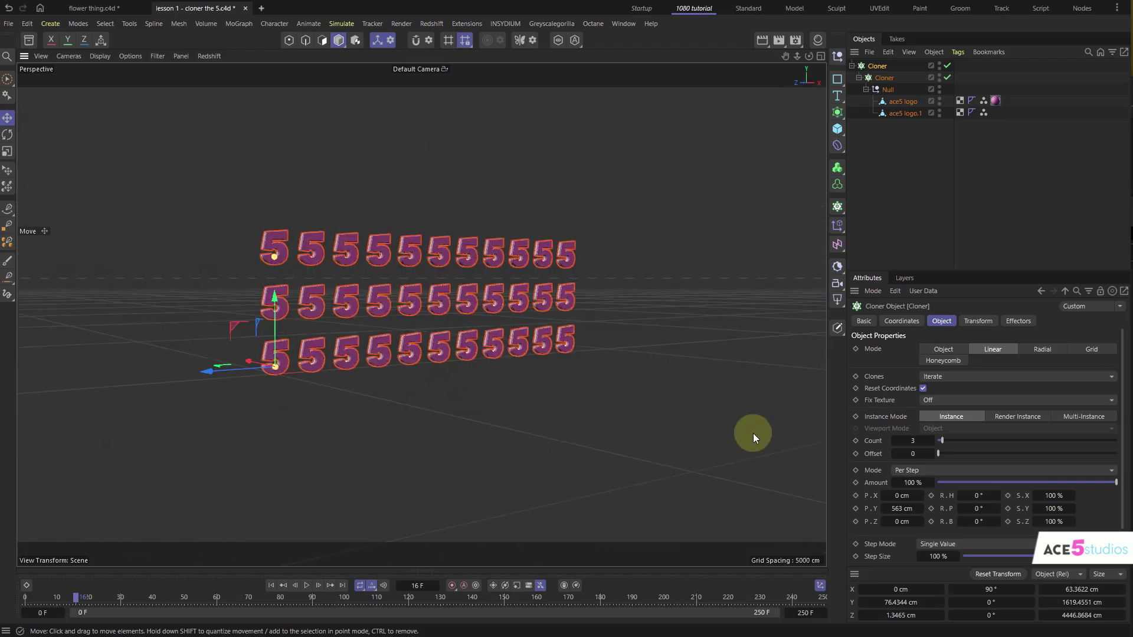
pyautogui.moveTo(931, 442); pyautogui.dragTo(939, 442)
pyautogui.keyDown('alt'); pyautogui.moveTo(587, 336); pyautogui.dragTo(513, 273); pyautogui.keyUp('alt')
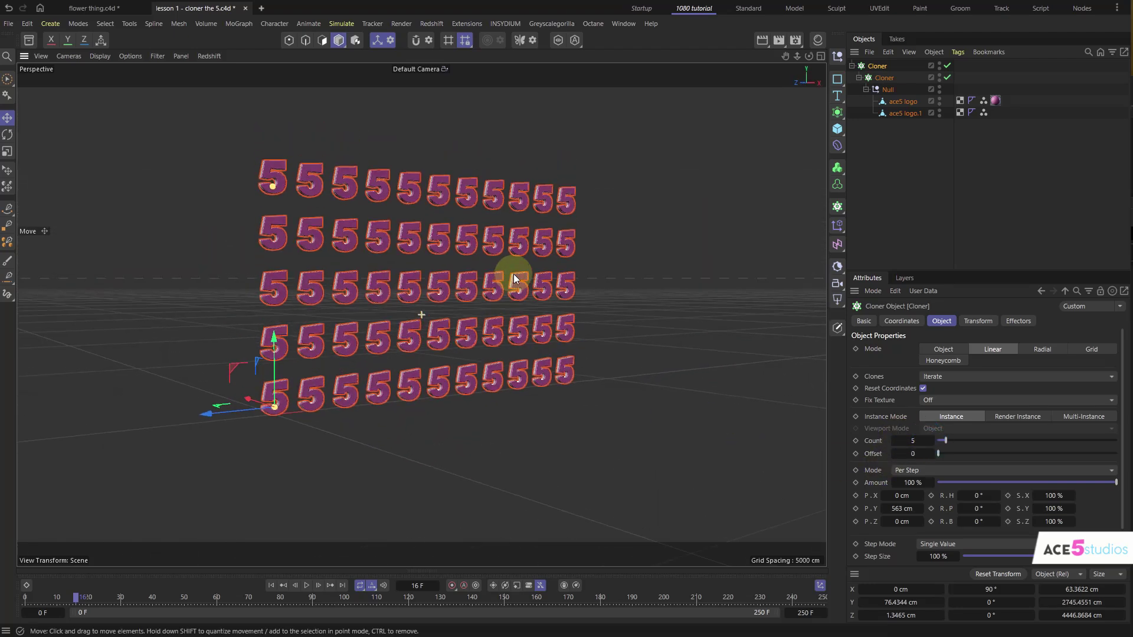
# Add a Step effector to the inner Cloner and show the effector's parameter settings.
pyautogui.click(885, 78)
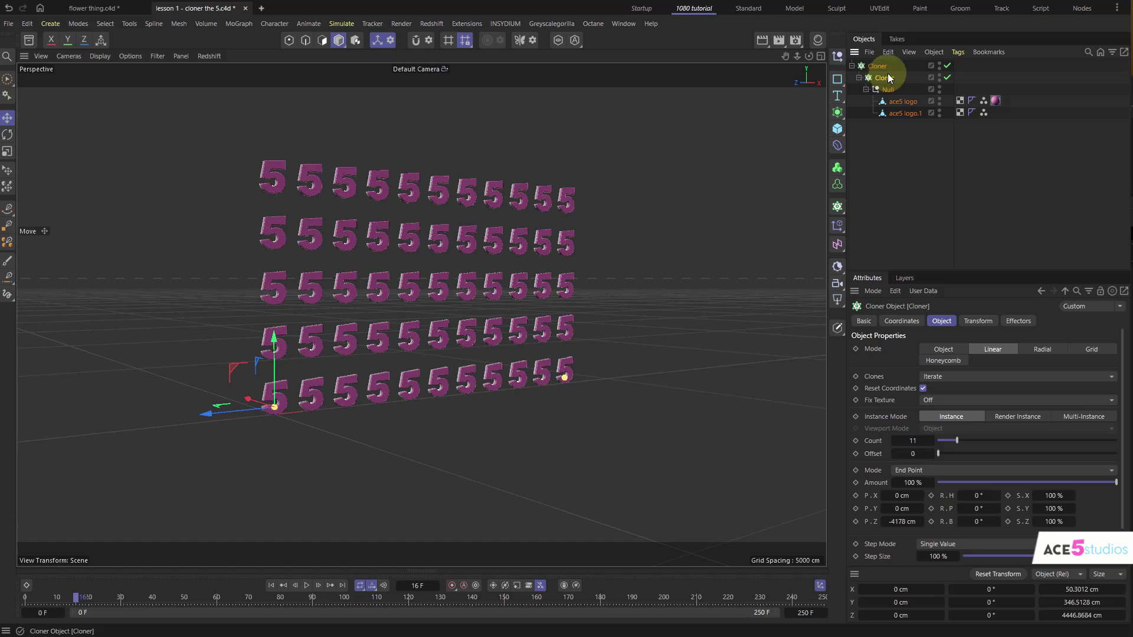
pyautogui.click(879, 66)
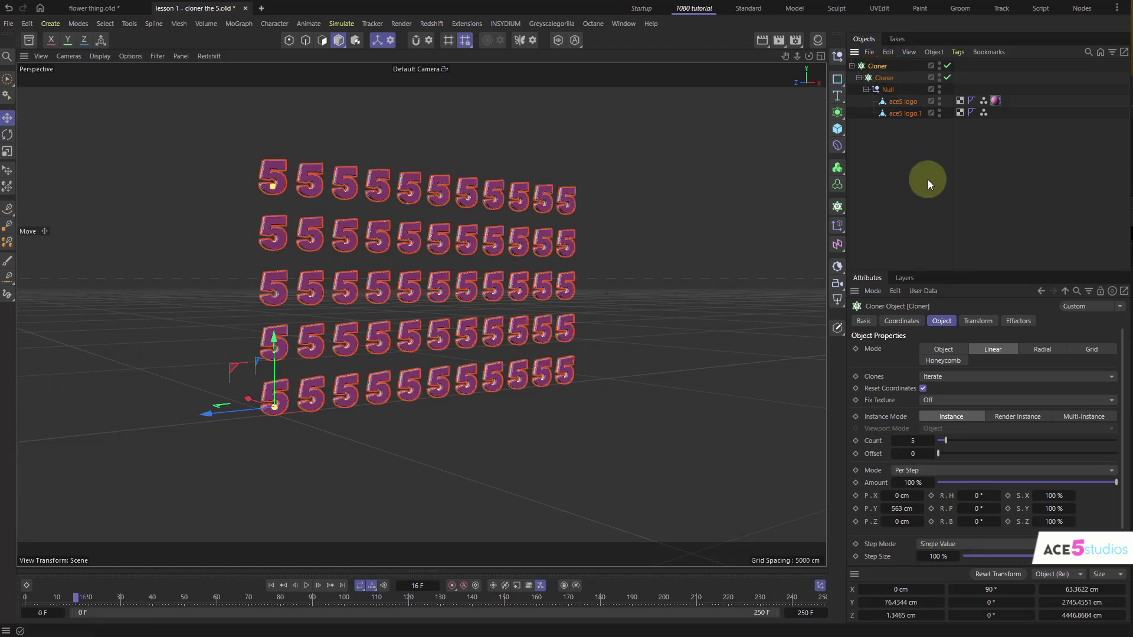
pyautogui.click(880, 79)
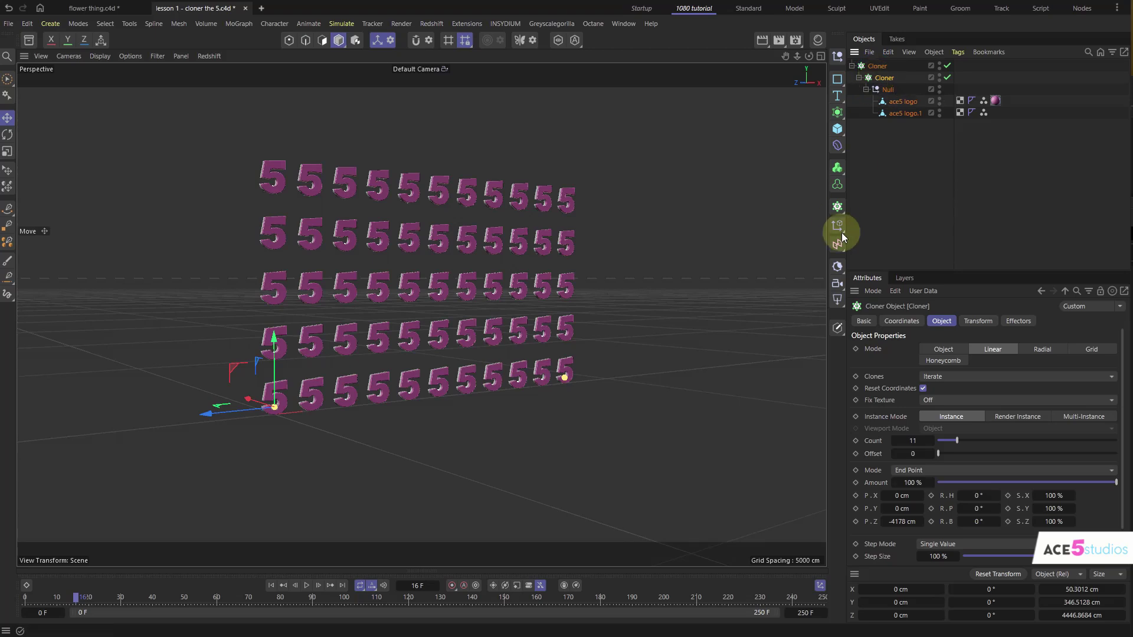
pyautogui.click(838, 145)
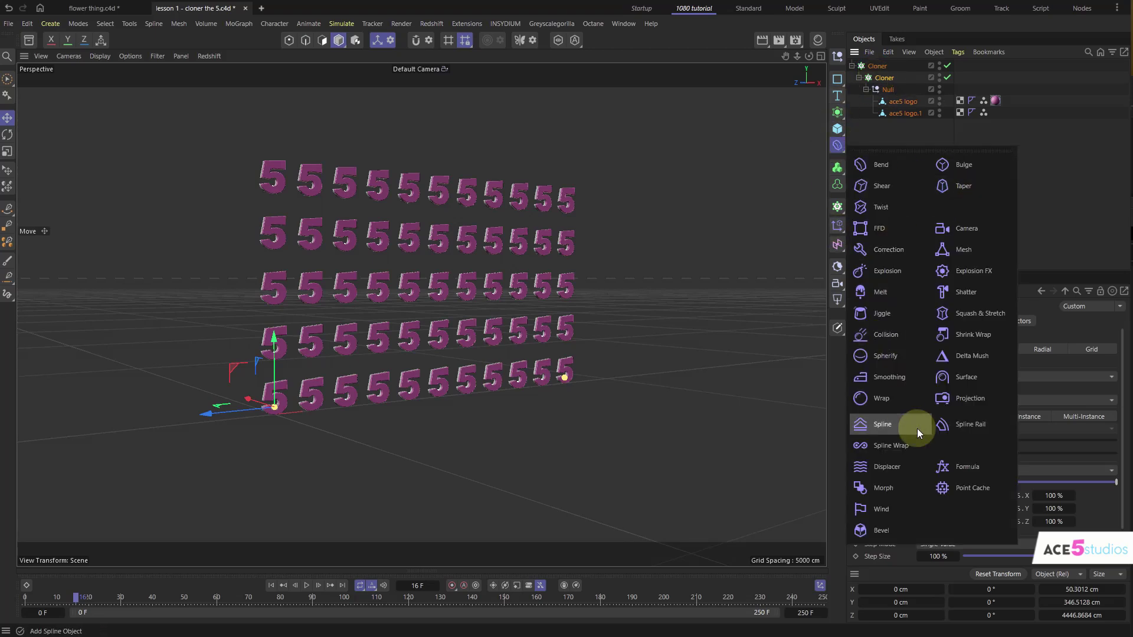
pyautogui.click(837, 241)
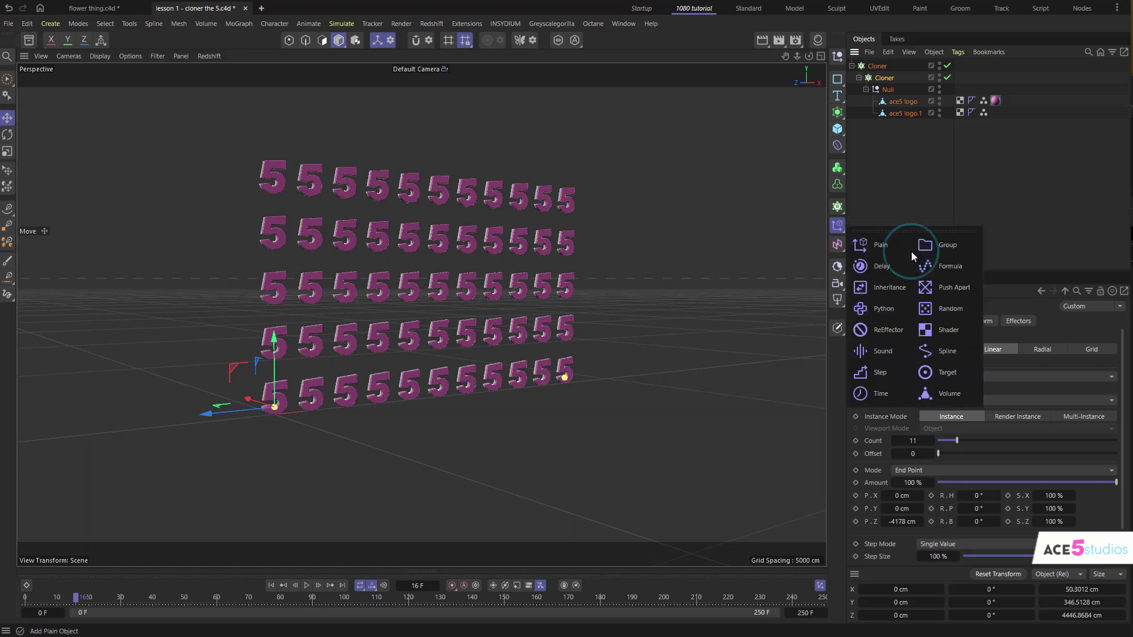
pyautogui.click(891, 375)
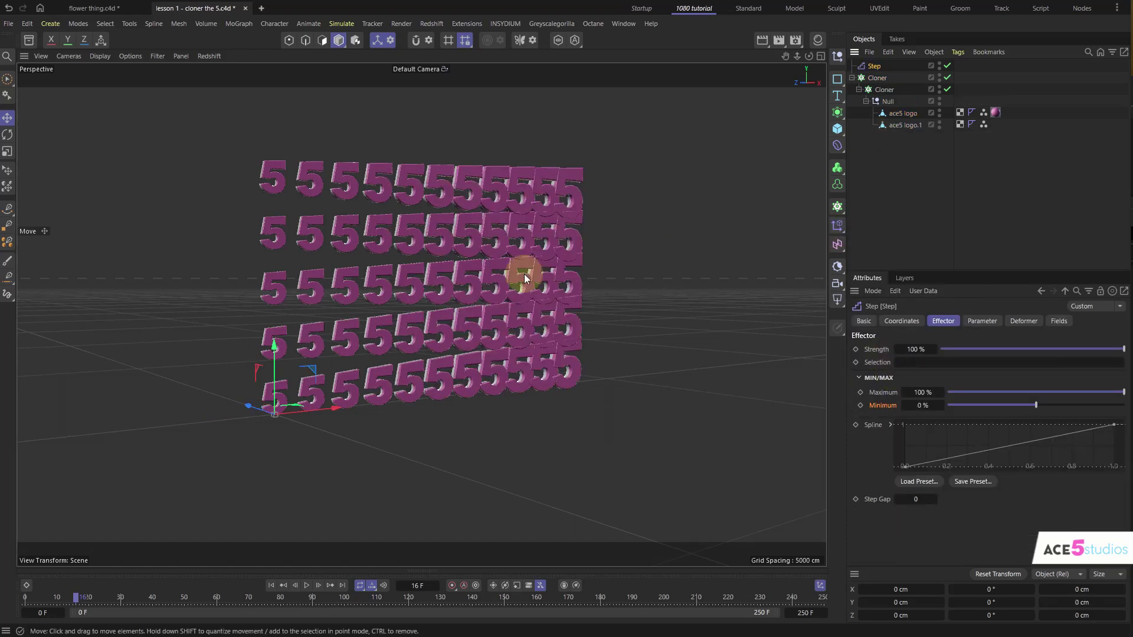
pyautogui.moveTo(224, 313)
pyautogui.keyDown('alt'); pyautogui.mouseDown()
pyautogui.moveTo(301, 313)
pyautogui.moveTo(222, 317)
pyautogui.mouseUp(); pyautogui.keyUp('alt')
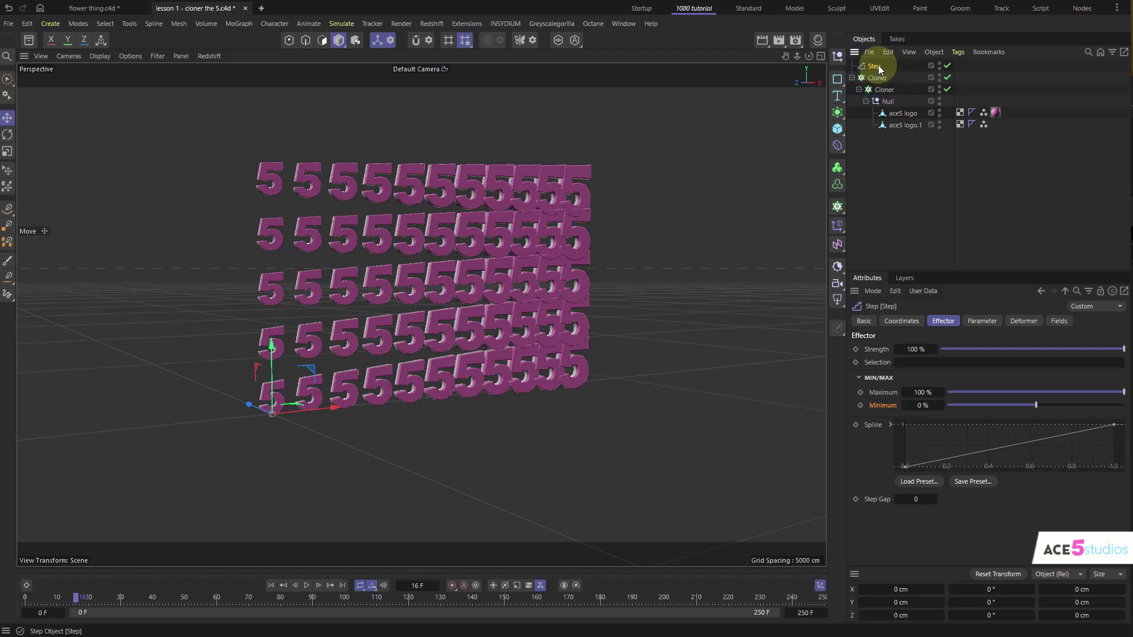
pyautogui.click(981, 322)
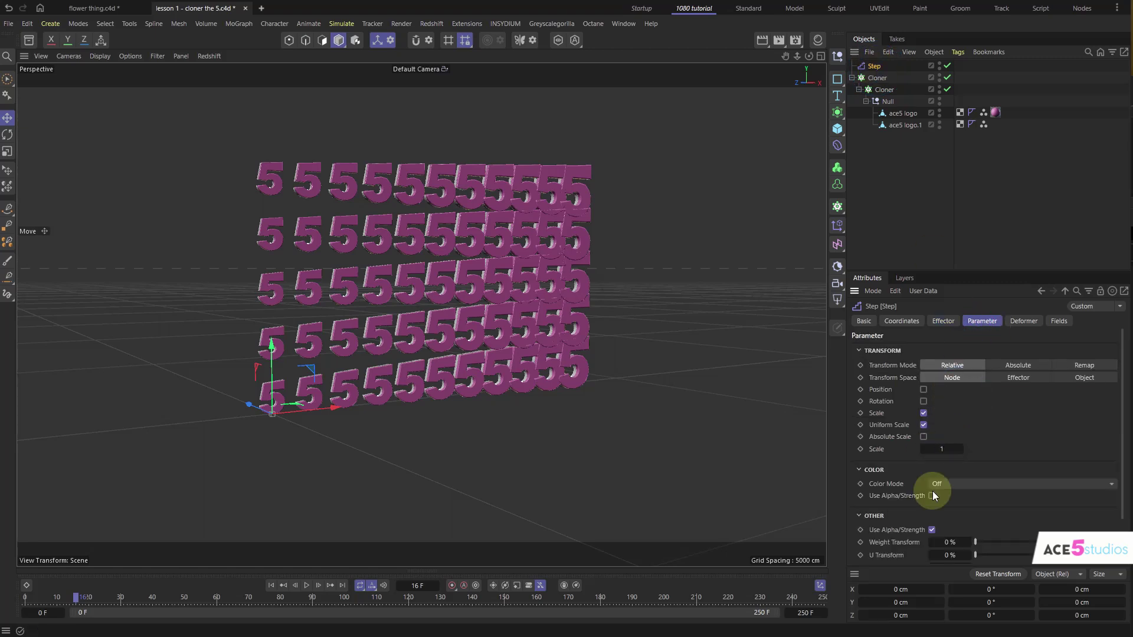
# Remove the Step effector from the inner Cloner's effectors and assign it to the parent Cloner instead.
pyautogui.click(878, 78)
pyautogui.click(1019, 321)
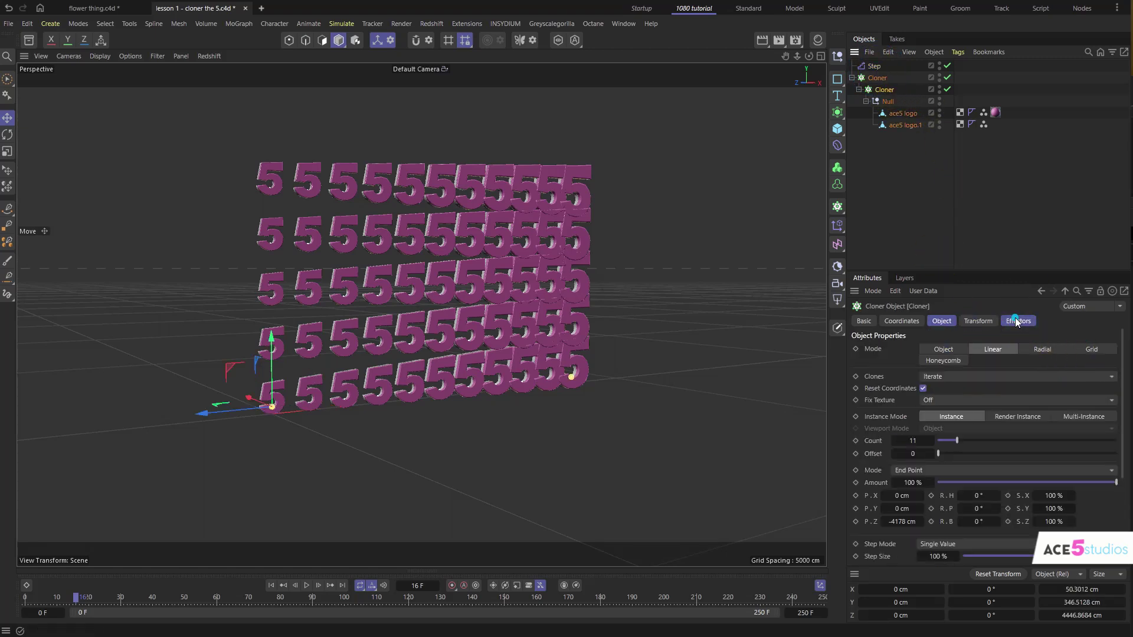
pyautogui.moveTo(920, 351); pyautogui.dragTo(884, 192)
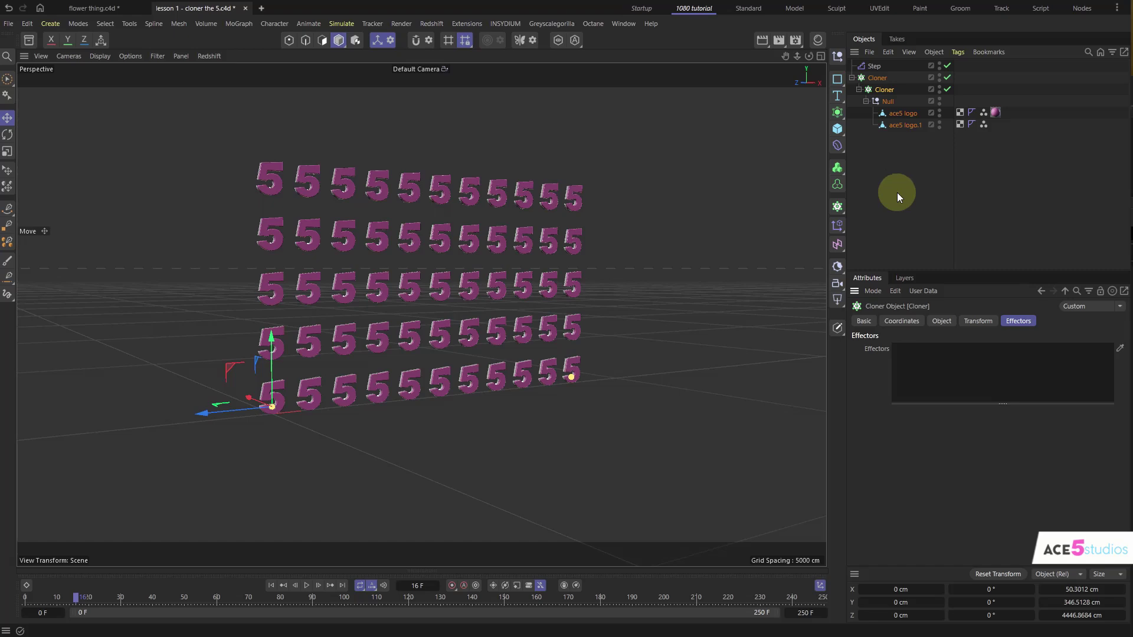
pyautogui.moveTo(878, 80); pyautogui.dragTo(941, 362)
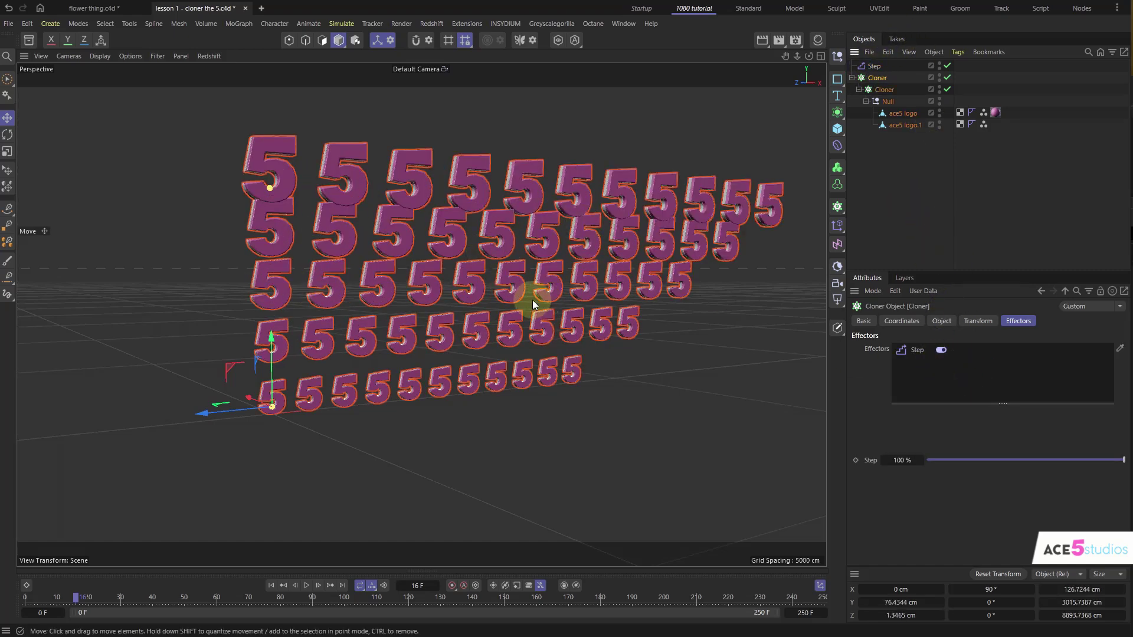
pyautogui.keyDown('alt'); pyautogui.moveTo(533, 304); pyautogui.dragTo(261, 362); pyautogui.keyUp('alt')
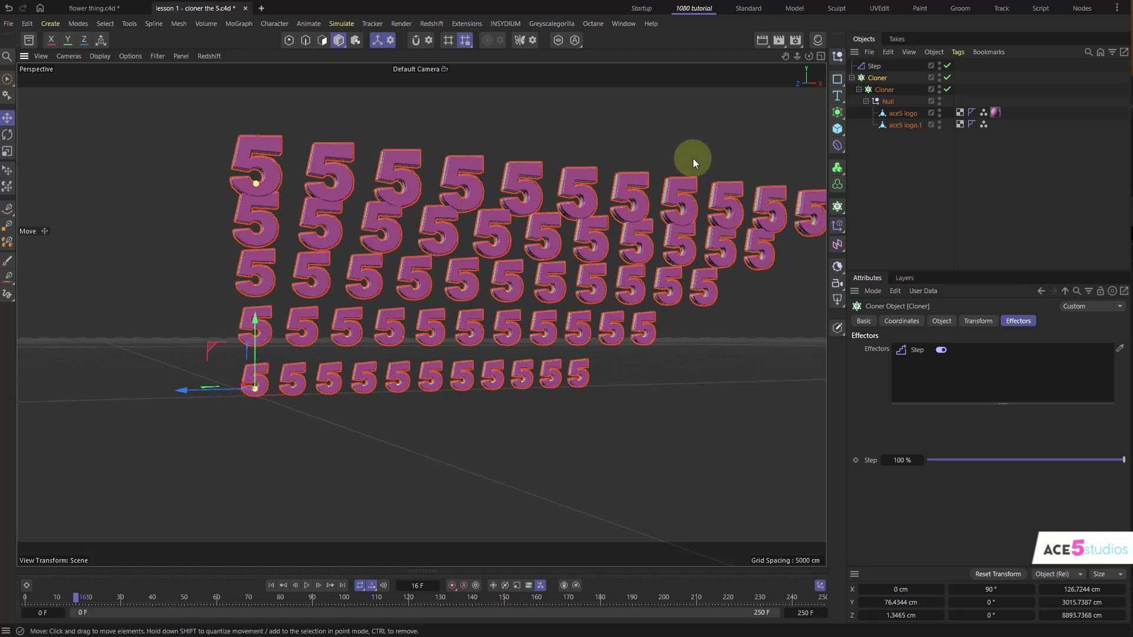
pyautogui.click(887, 92)
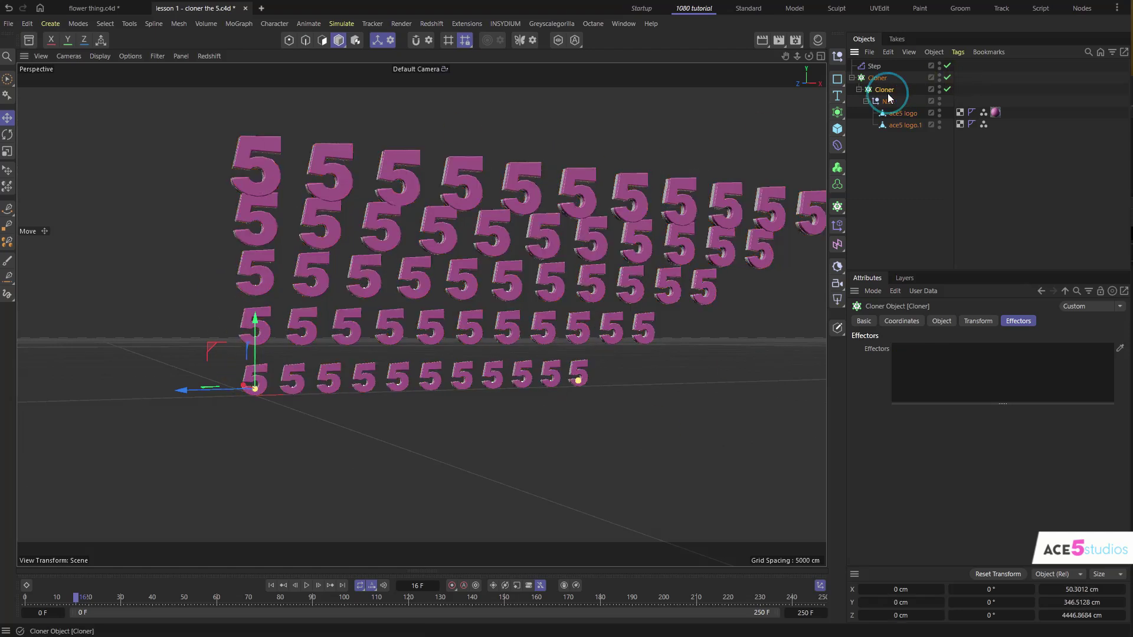
pyautogui.keyDown('alt'); pyautogui.moveTo(549, 275); pyautogui.dragTo(495, 319, button='middle'); pyautogui.keyUp('alt')
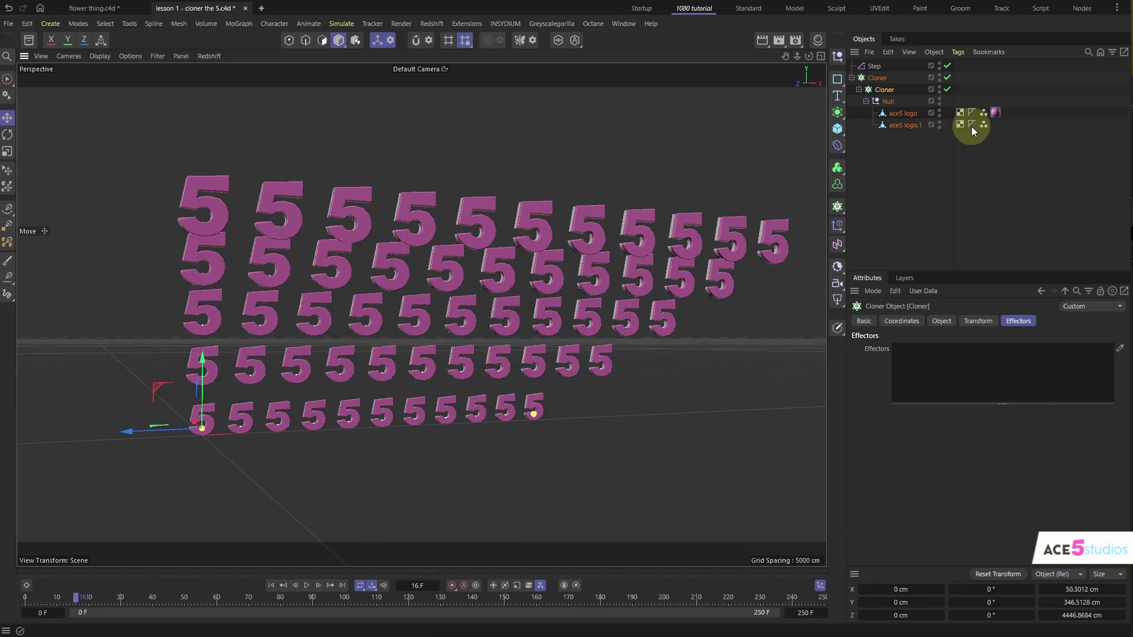
pyautogui.keyDown('alt'); pyautogui.moveTo(645, 253); pyautogui.dragTo(584, 284); pyautogui.keyUp('alt')
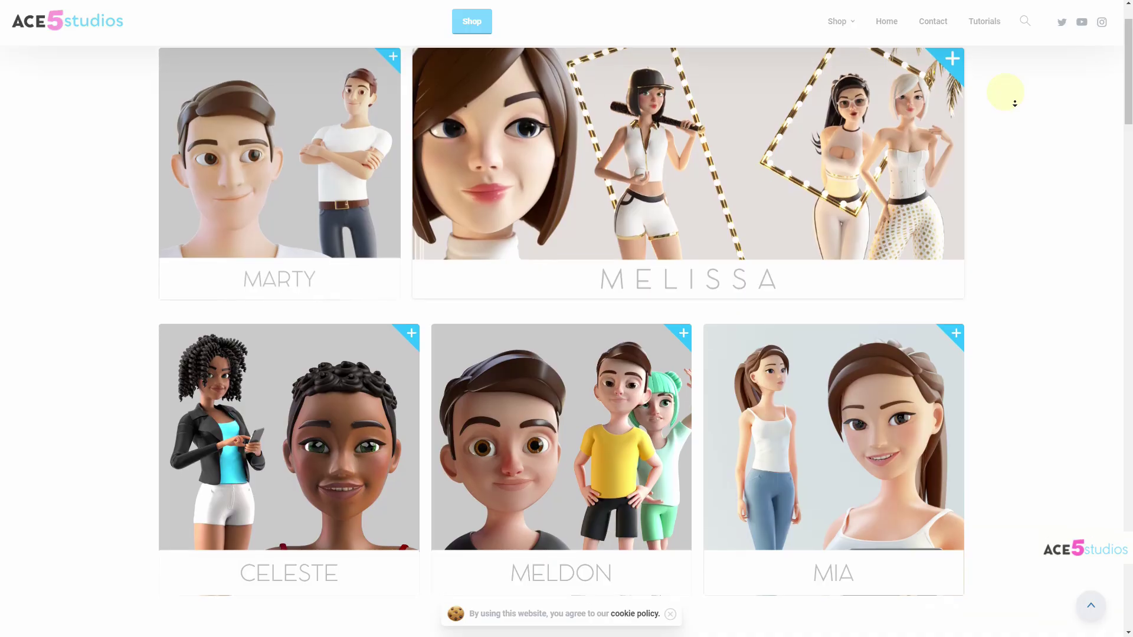
# Look through the character rigs, free Cinema 4D rigs, building kits and character packs on the Ace5 Studios website.
pyautogui.scroll(-2, 1006, 95)
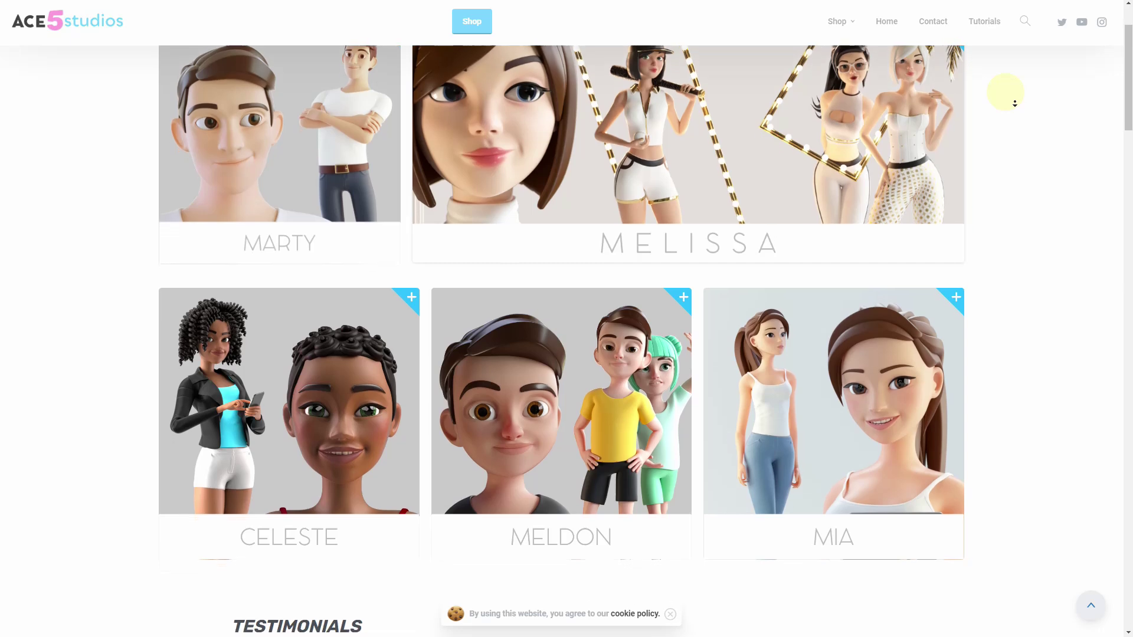
pyautogui.scroll(-2, 1015, 103)
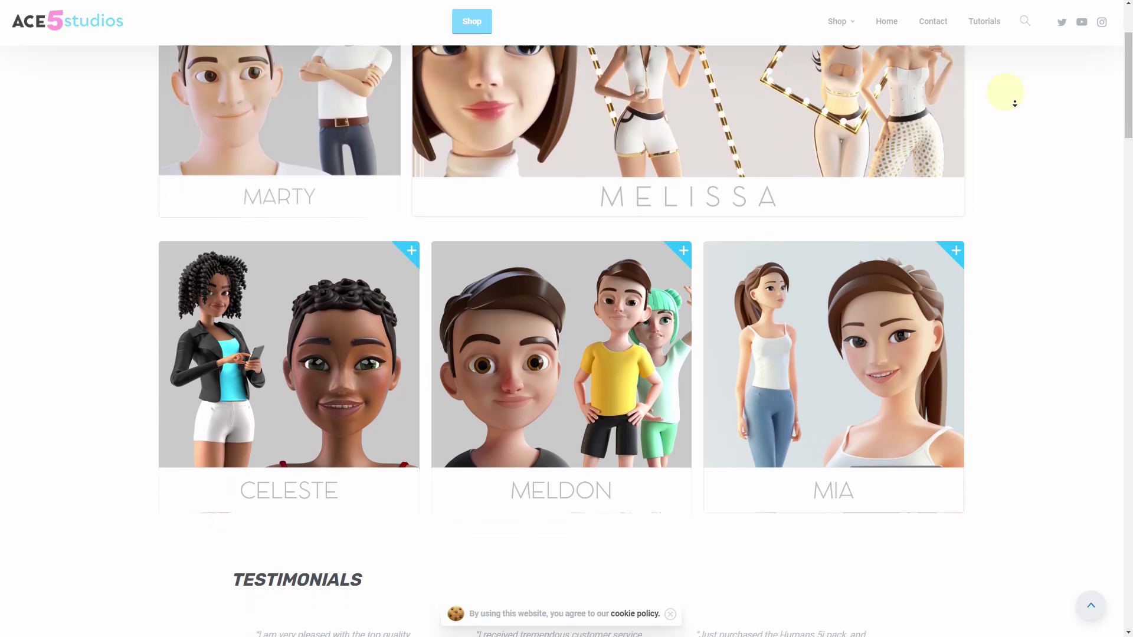
pyautogui.scroll(-2, 1015, 103)
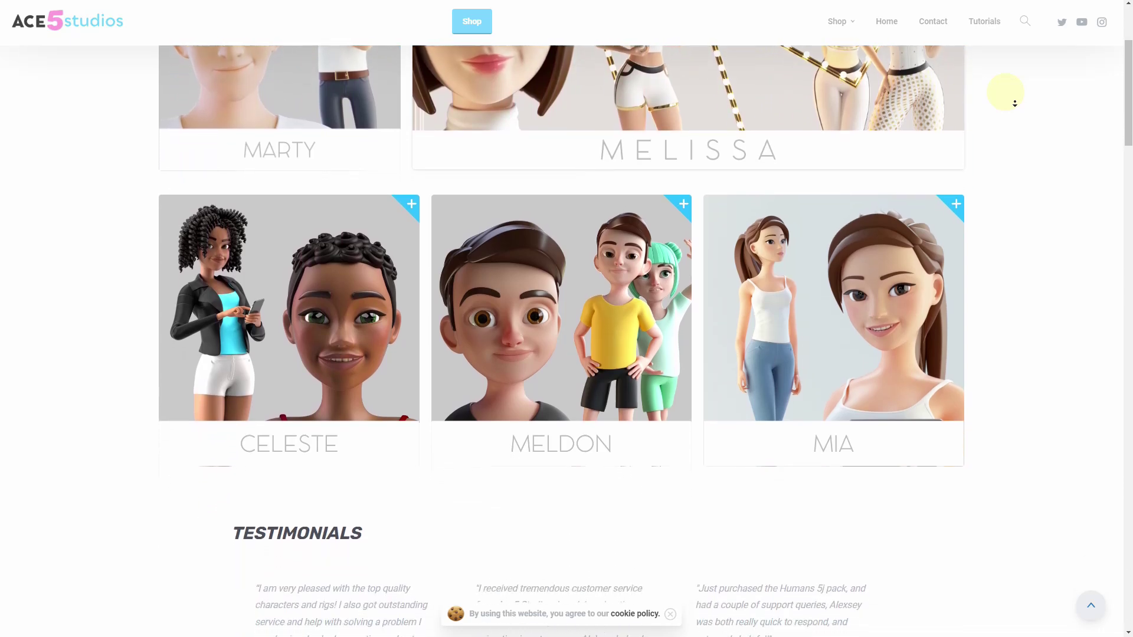
pyautogui.scroll(-2, 1015, 103)
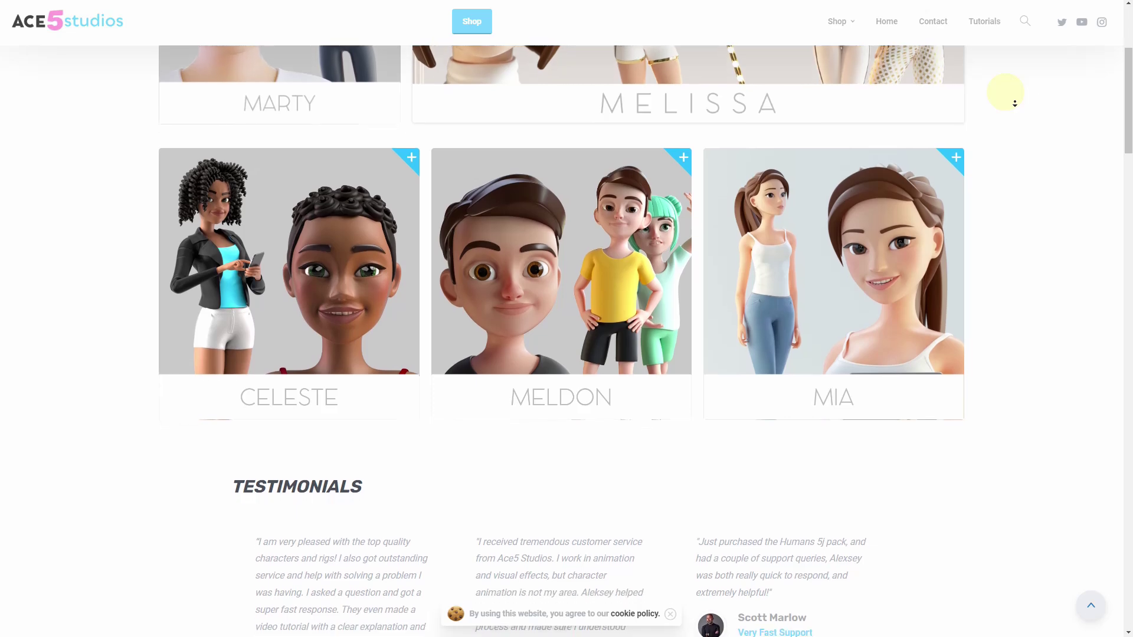
pyautogui.scroll(-2, 1015, 104)
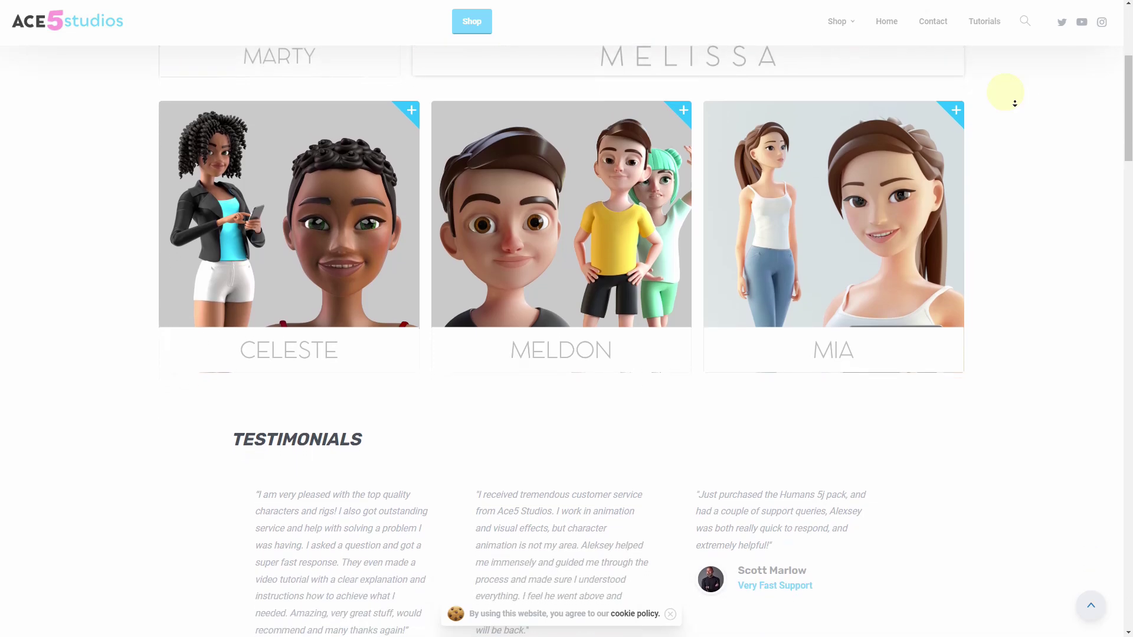
pyautogui.scroll(-7, 1015, 104)
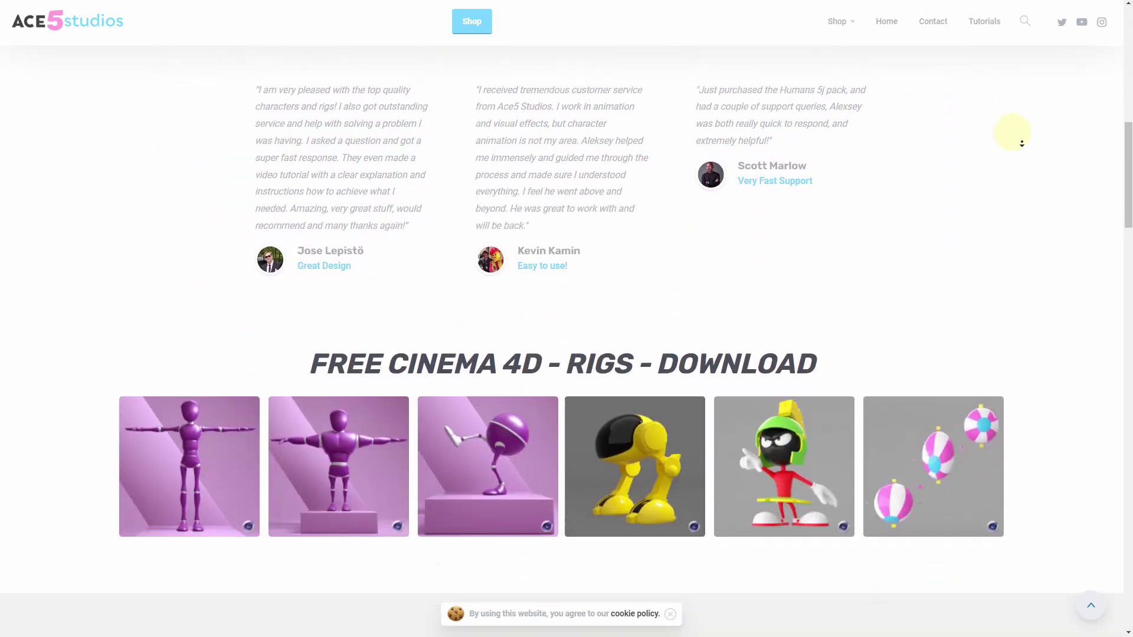
pyautogui.scroll(-9, 1023, 144)
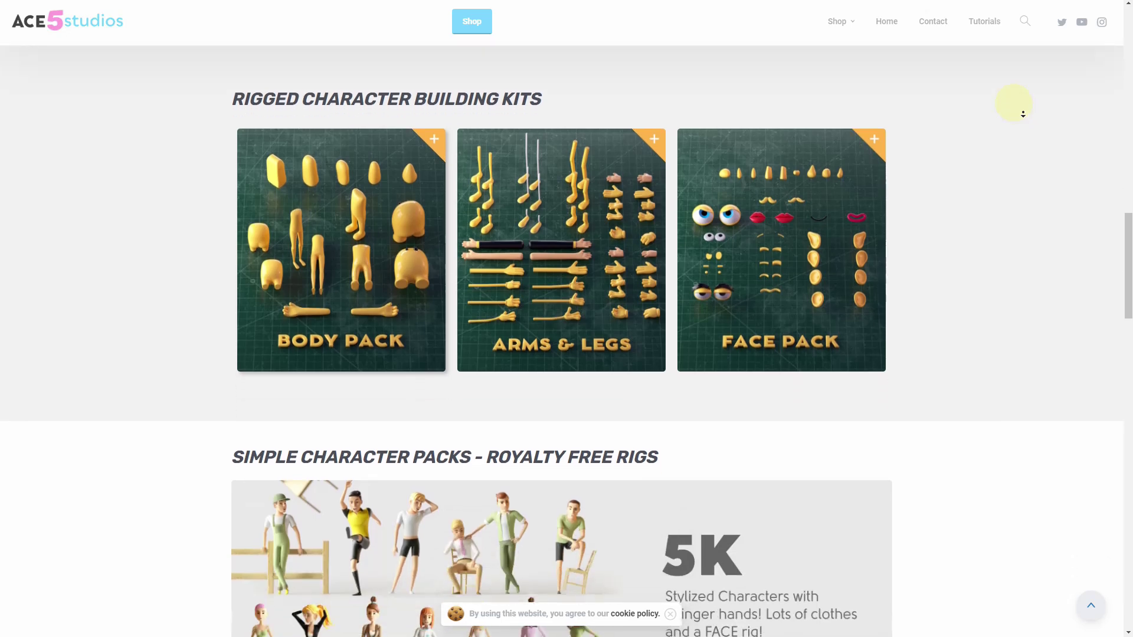
pyautogui.scroll(-3, 1022, 113)
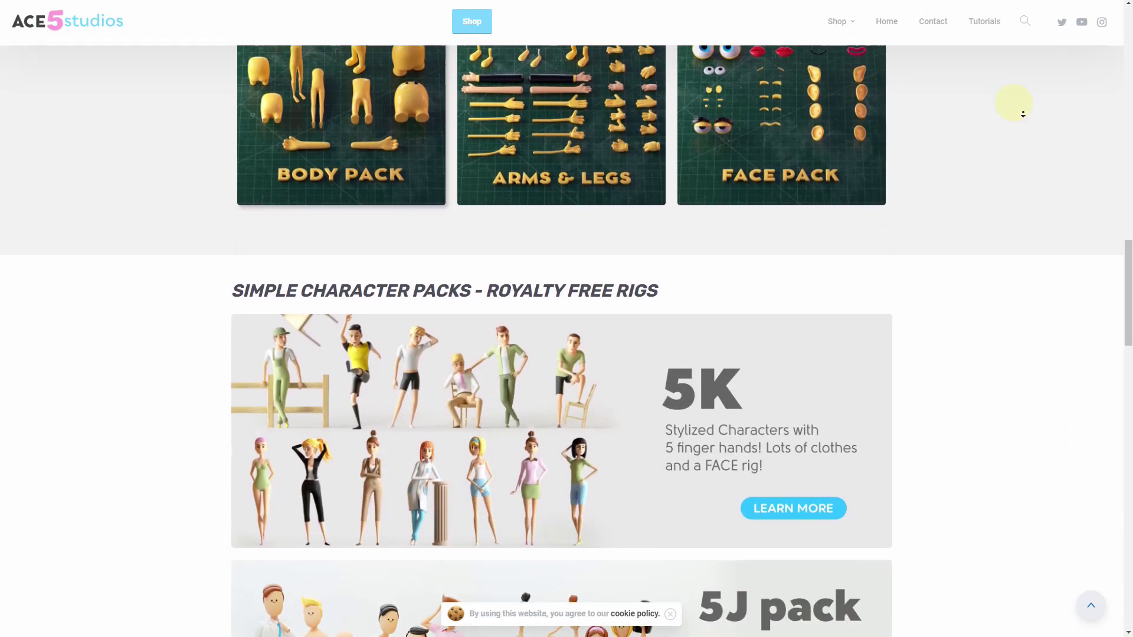
pyautogui.scroll(-3, 1022, 114)
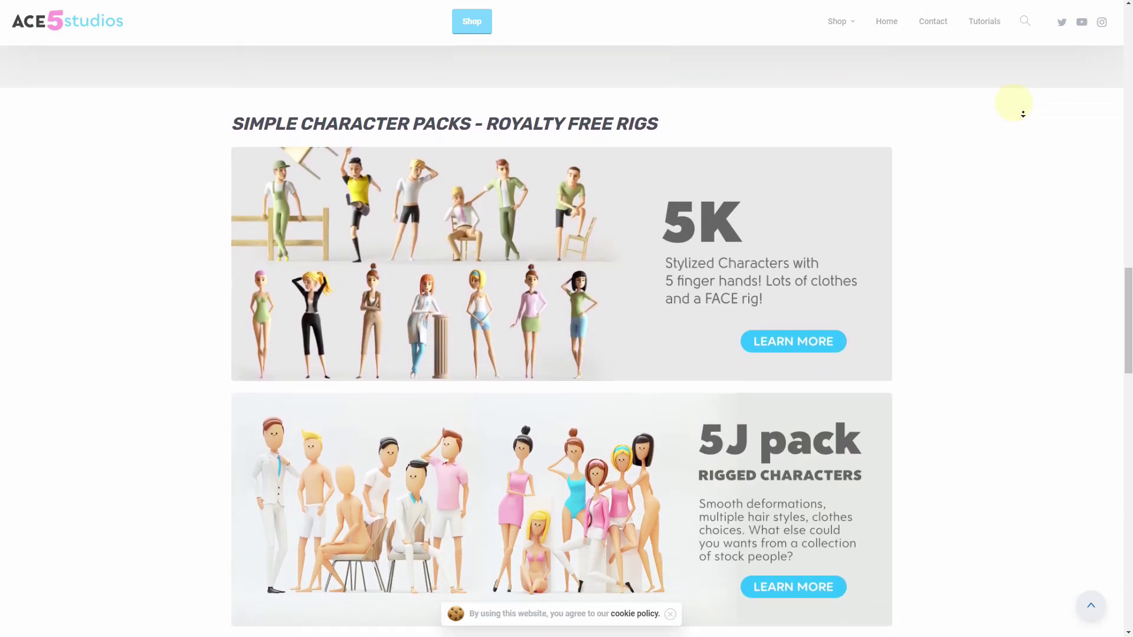
pyautogui.scroll(-1, 1023, 114)
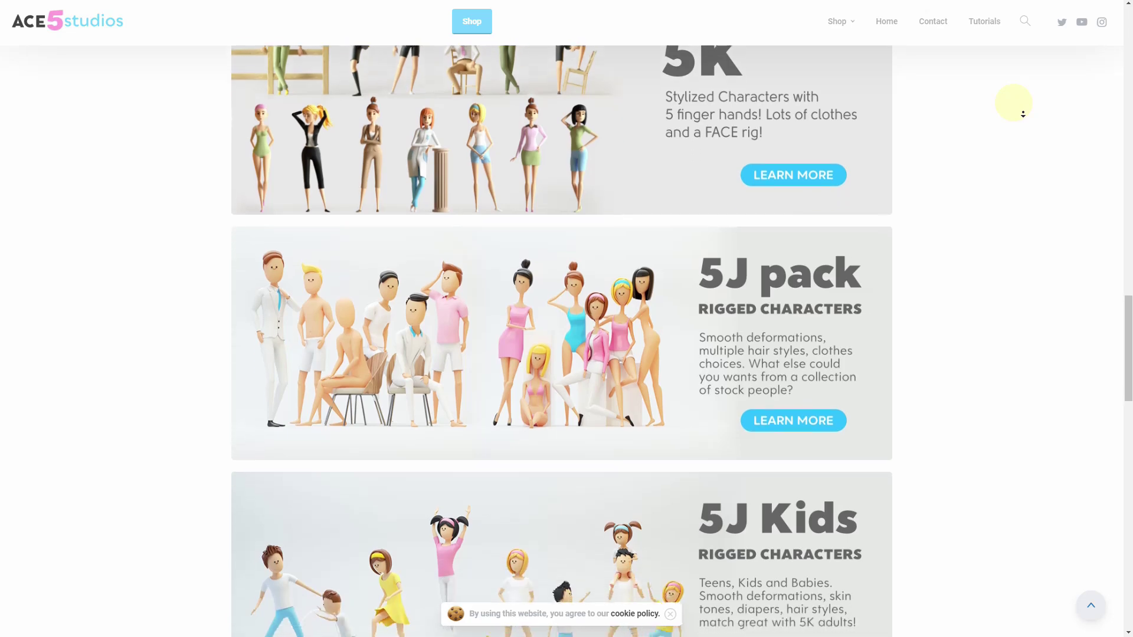